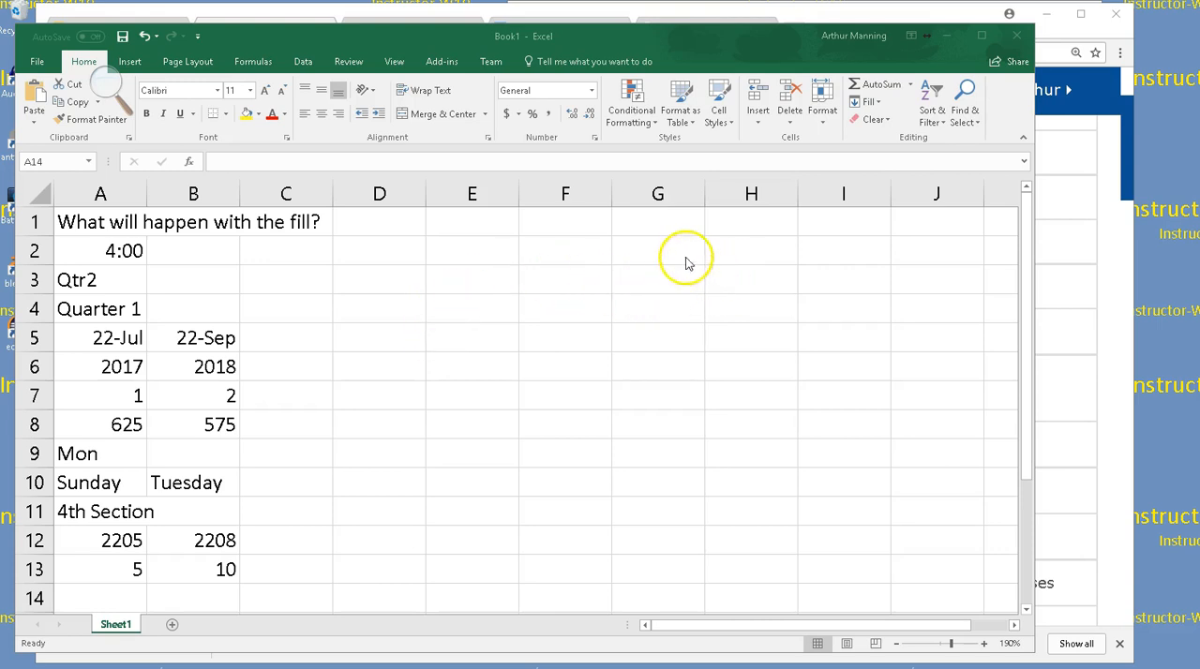
AutoFill the time in A2, the Qtr2 label in A3 and the Quarter 1 label in A4 across through column H
{"action": "left_click", "coordinate": [123, 253]}
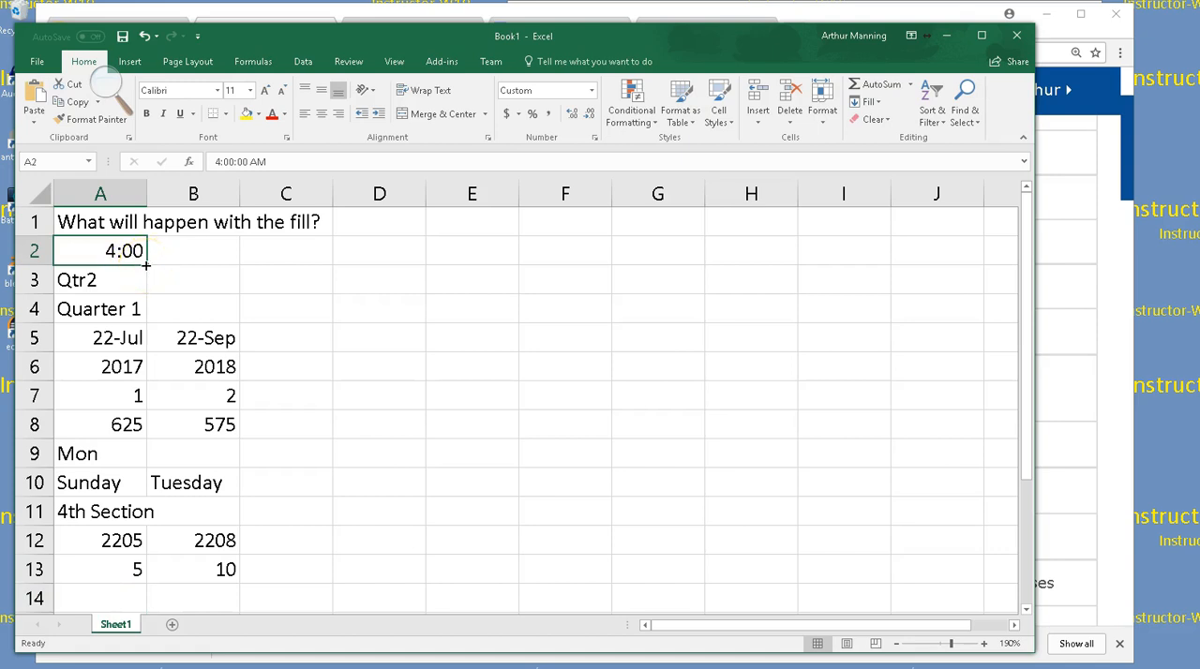
{"action": "left_click_drag", "start_coordinate": [146, 267], "coordinate": [778, 261]}
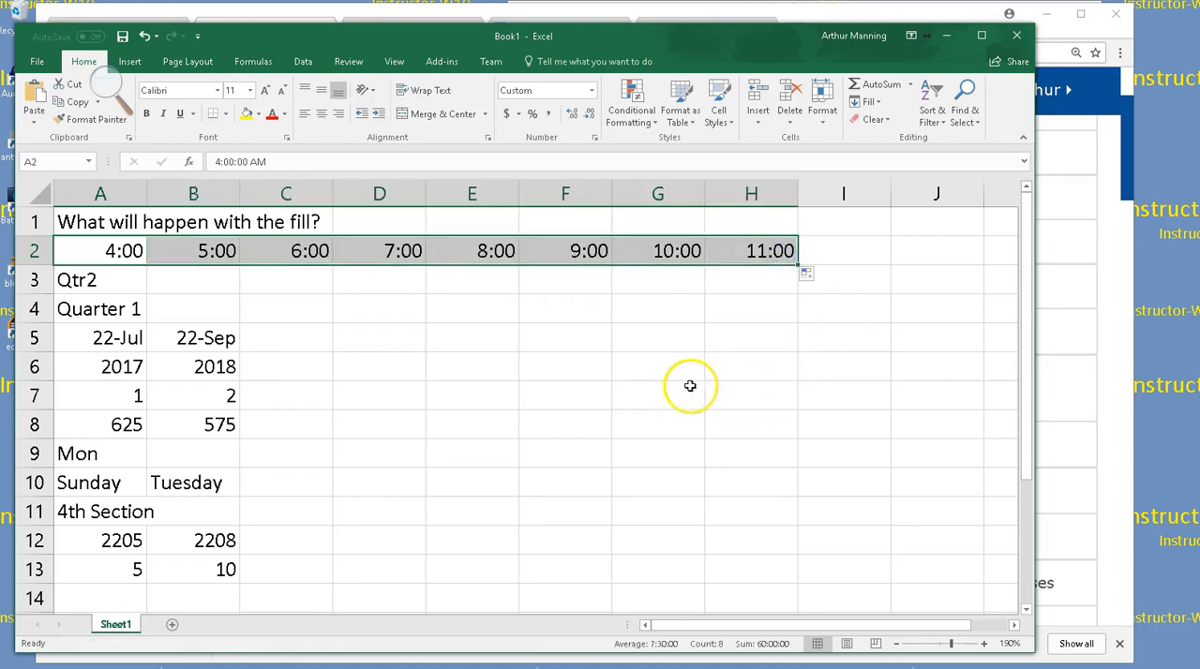
{"action": "left_click", "coordinate": [98, 283]}
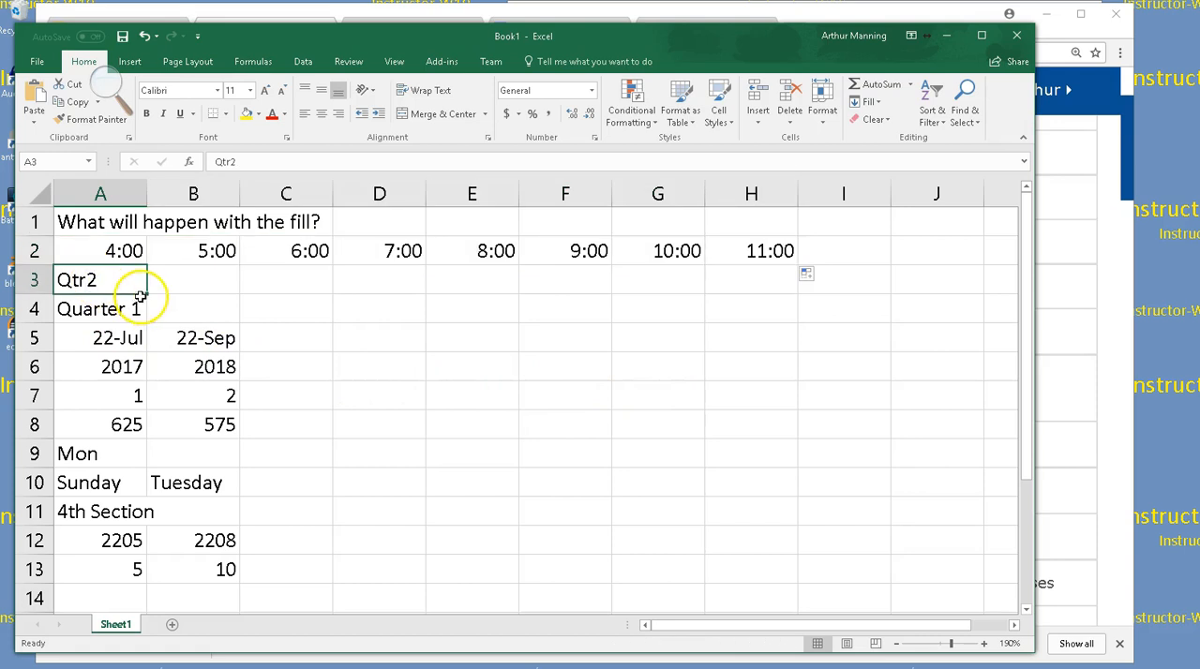
{"action": "left_click_drag", "start_coordinate": [176, 292], "coordinate": [812, 269]}
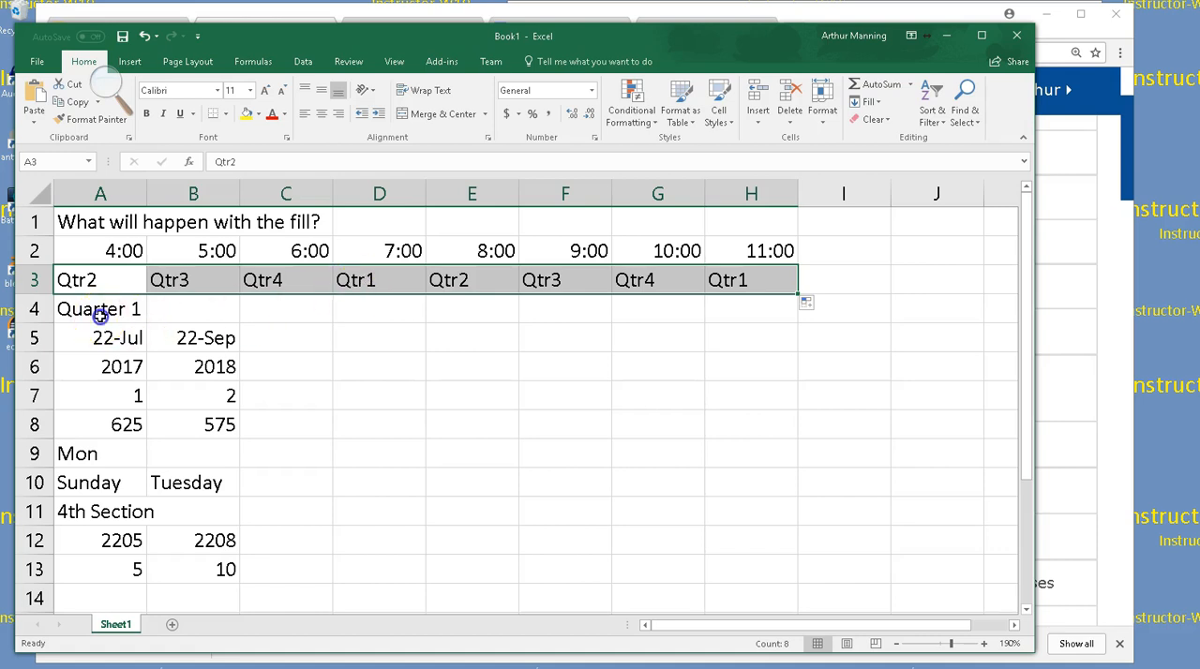
{"action": "left_click", "coordinate": [139, 321]}
{"action": "left_click_drag", "start_coordinate": [147, 320], "coordinate": [793, 321]}
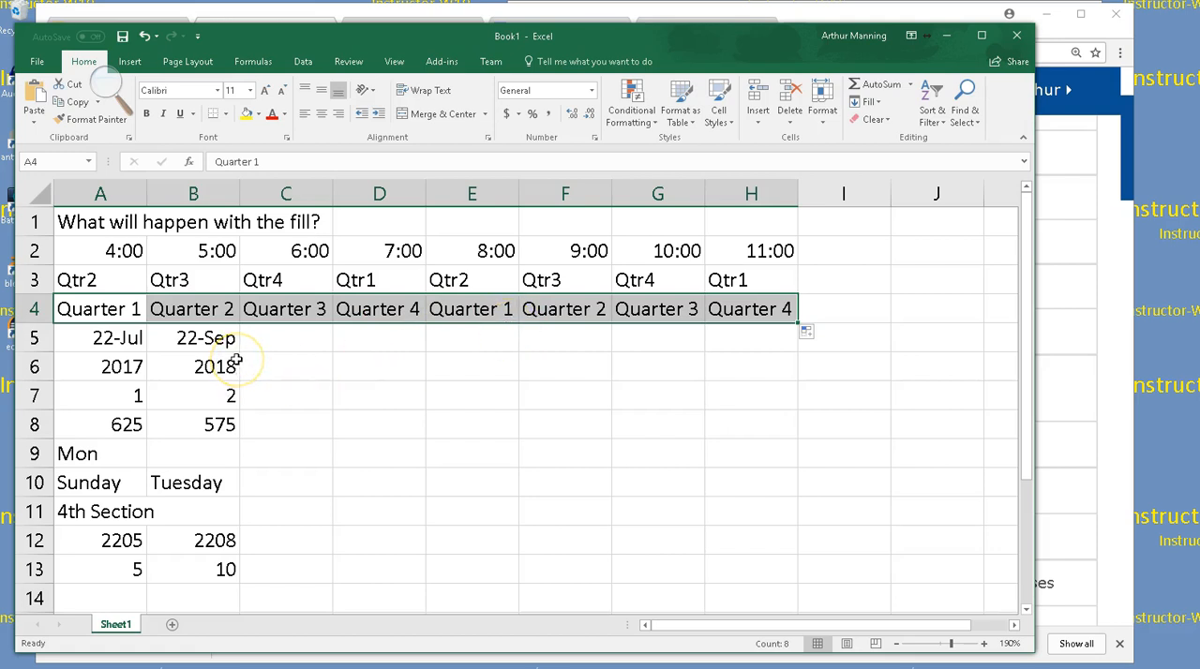
Try filling row 5 from the single date in B5 through column H, and undo the fill
{"action": "left_click", "coordinate": [200, 339]}
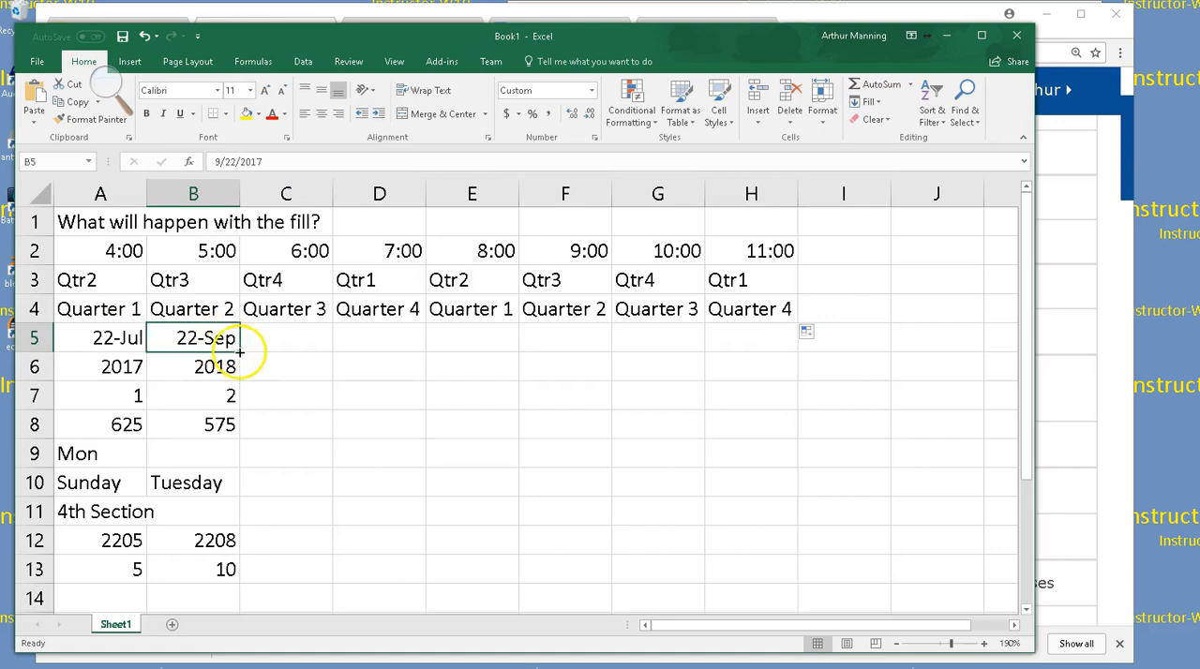
{"action": "left_click_drag", "start_coordinate": [242, 352], "coordinate": [753, 337]}
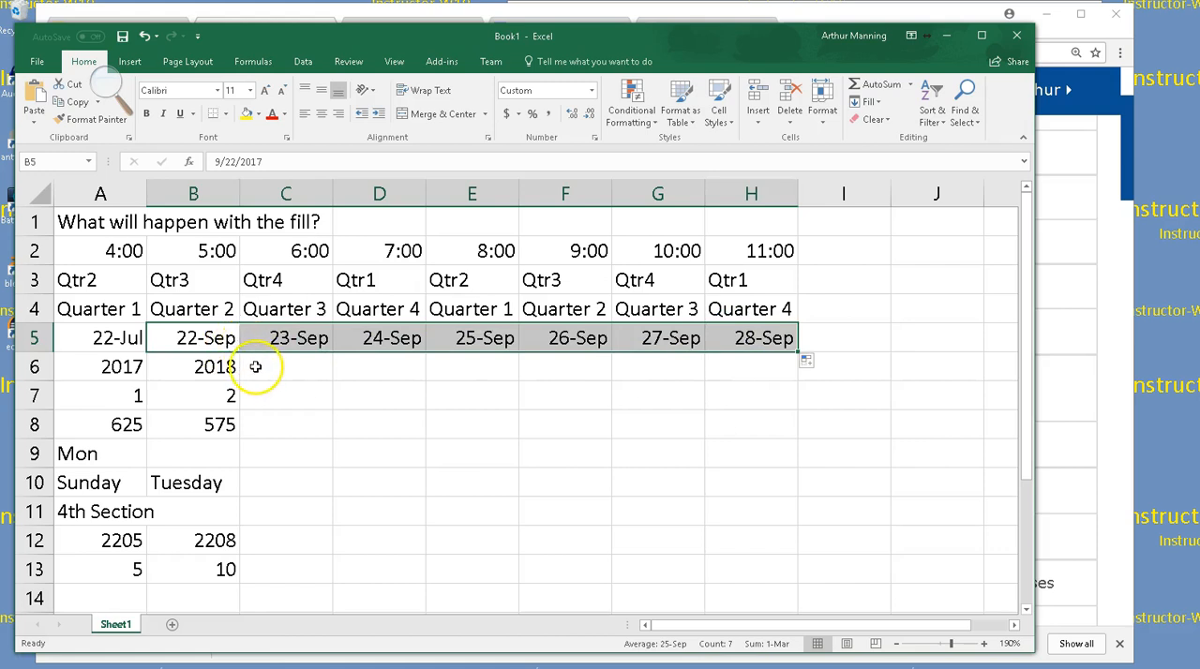
{"action": "key", "text": "ctrl+z"}
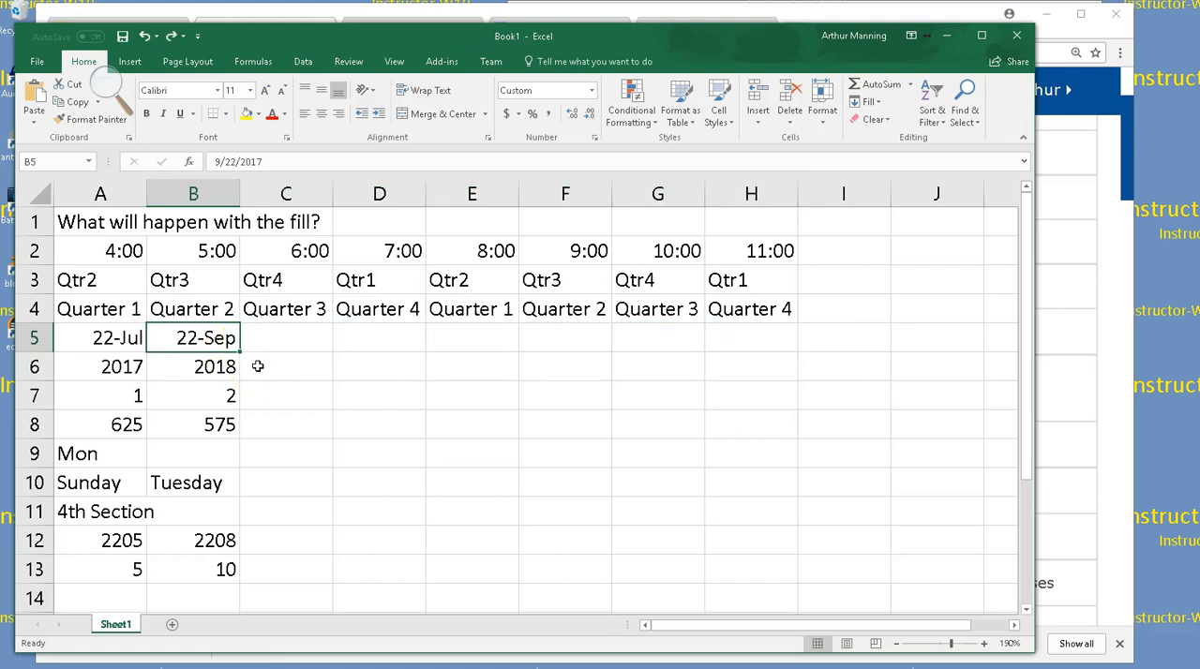
Fill row 5 through column H using both dates in A5:B5 as the series pattern
{"action": "left_click", "coordinate": [114, 342]}
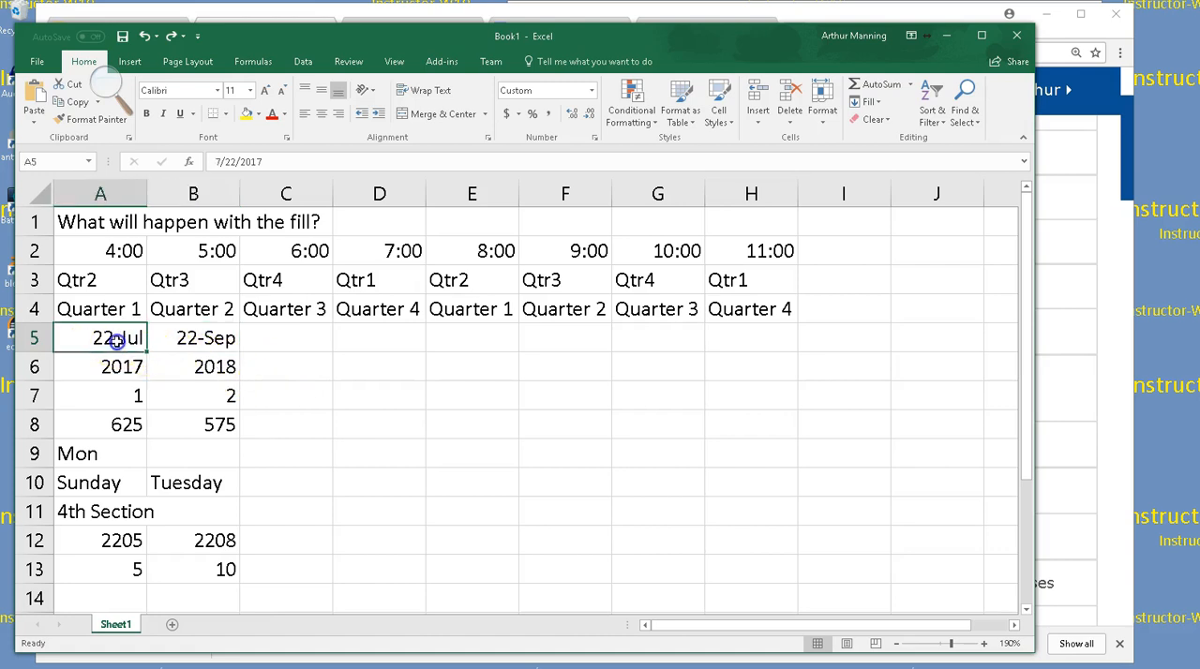
{"action": "left_click_drag", "start_coordinate": [114, 342], "coordinate": [187, 338]}
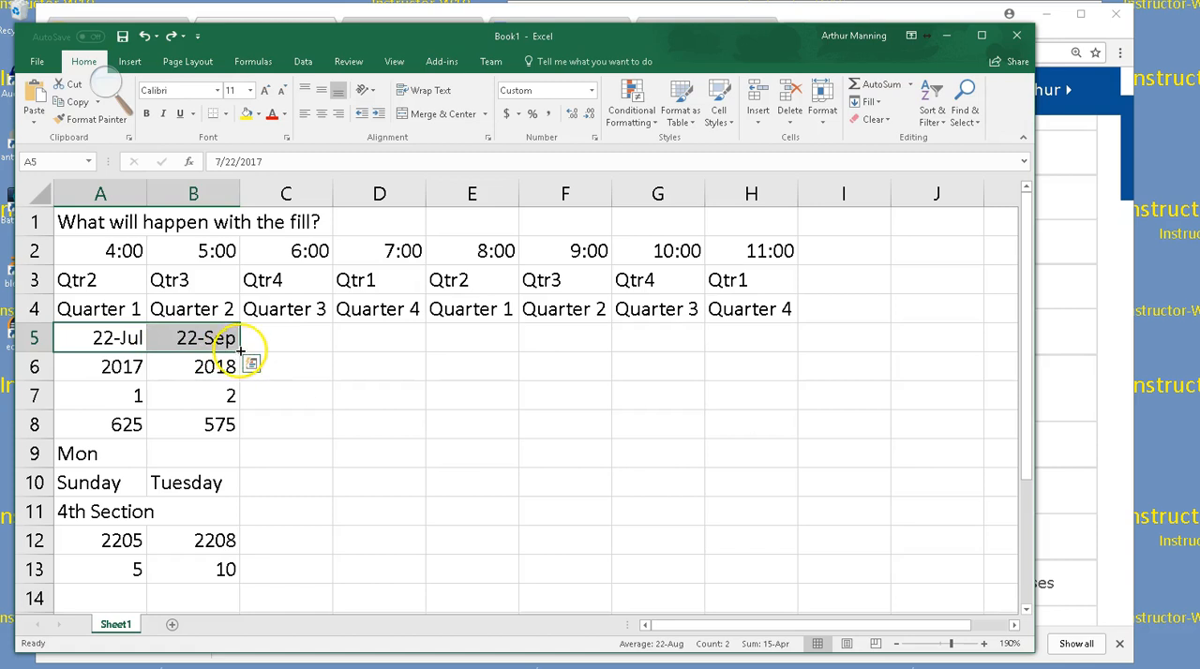
{"action": "left_click_drag", "start_coordinate": [240, 348], "coordinate": [771, 339]}
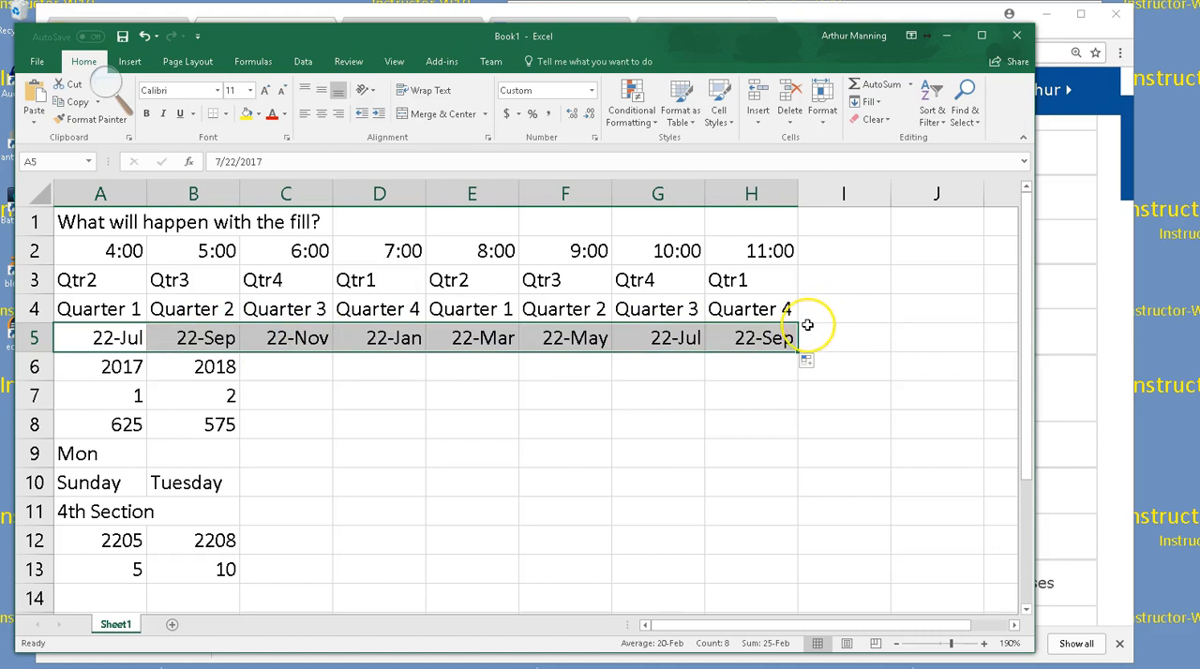
Try filling the single year in B6 across through column E, and undo the fill
{"action": "left_click", "coordinate": [206, 373]}
{"action": "left_click_drag", "start_coordinate": [239, 378], "coordinate": [495, 369]}
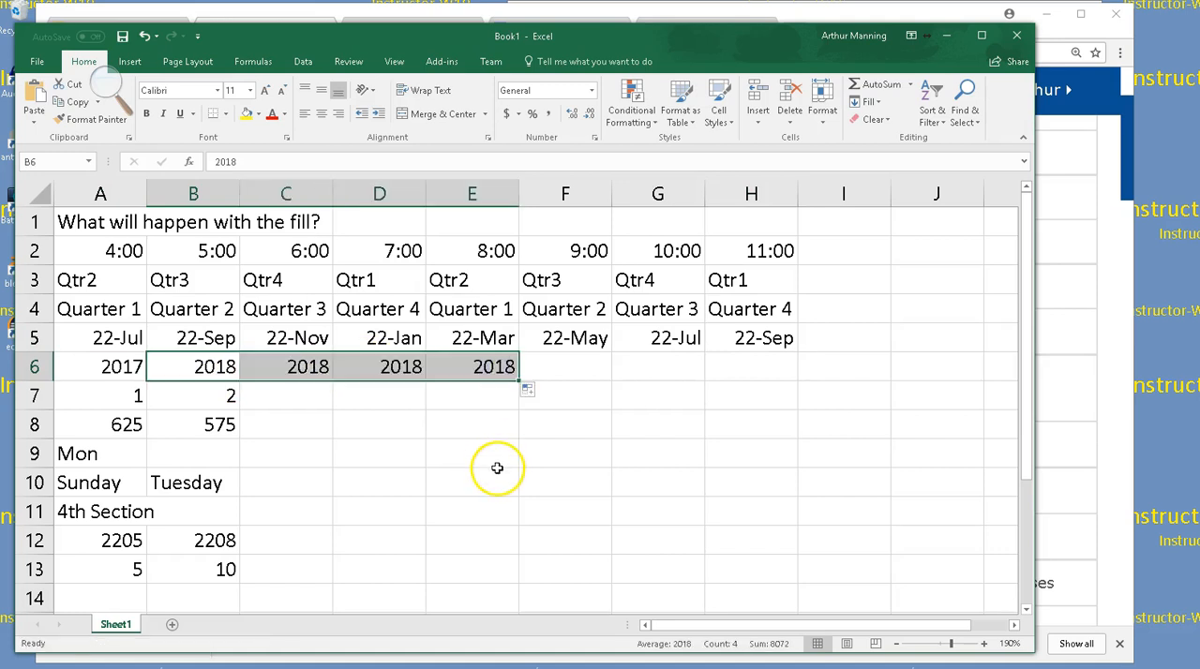
{"action": "key", "text": "ctrl+z"}
Extend the year pair in A6:B6 and the number pair in A7:B7 as series through column H
{"action": "left_click_drag", "start_coordinate": [124, 366], "coordinate": [202, 370]}
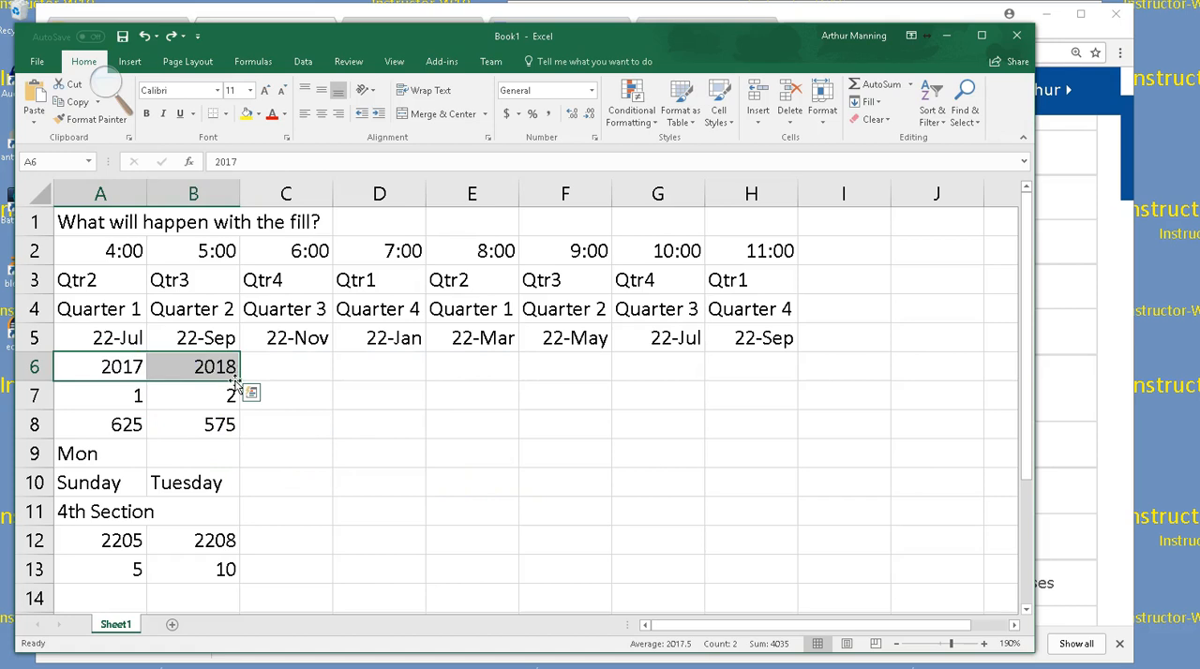
{"action": "left_click_drag", "start_coordinate": [241, 379], "coordinate": [763, 383]}
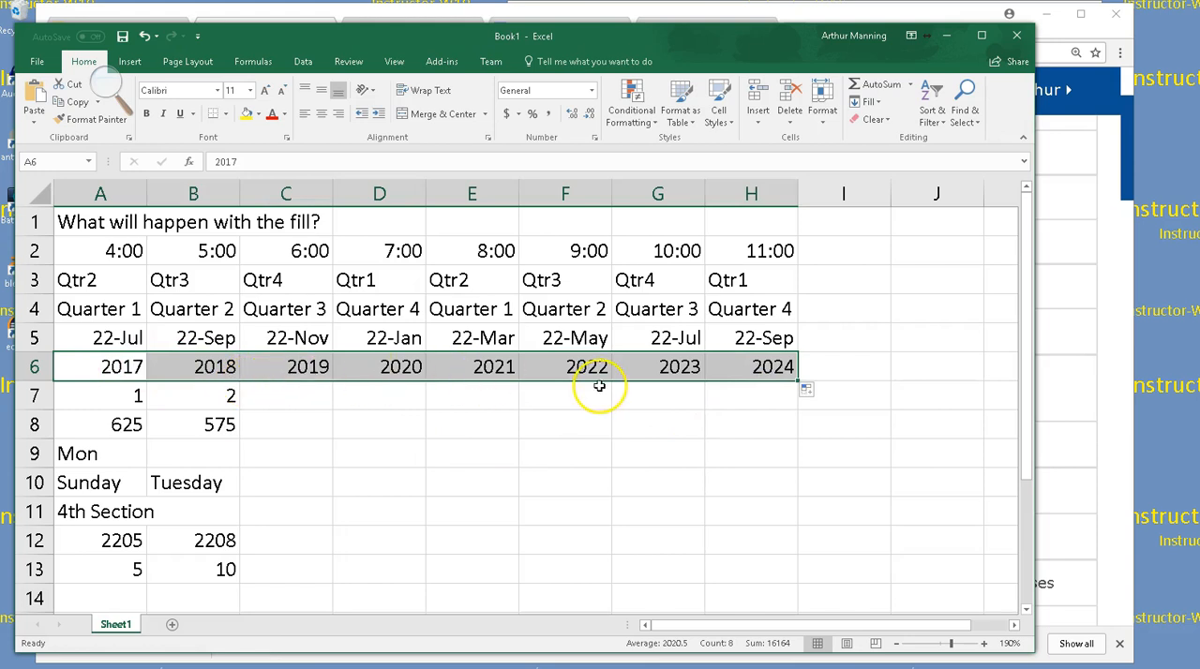
{"action": "left_click_drag", "start_coordinate": [118, 397], "coordinate": [799, 397]}
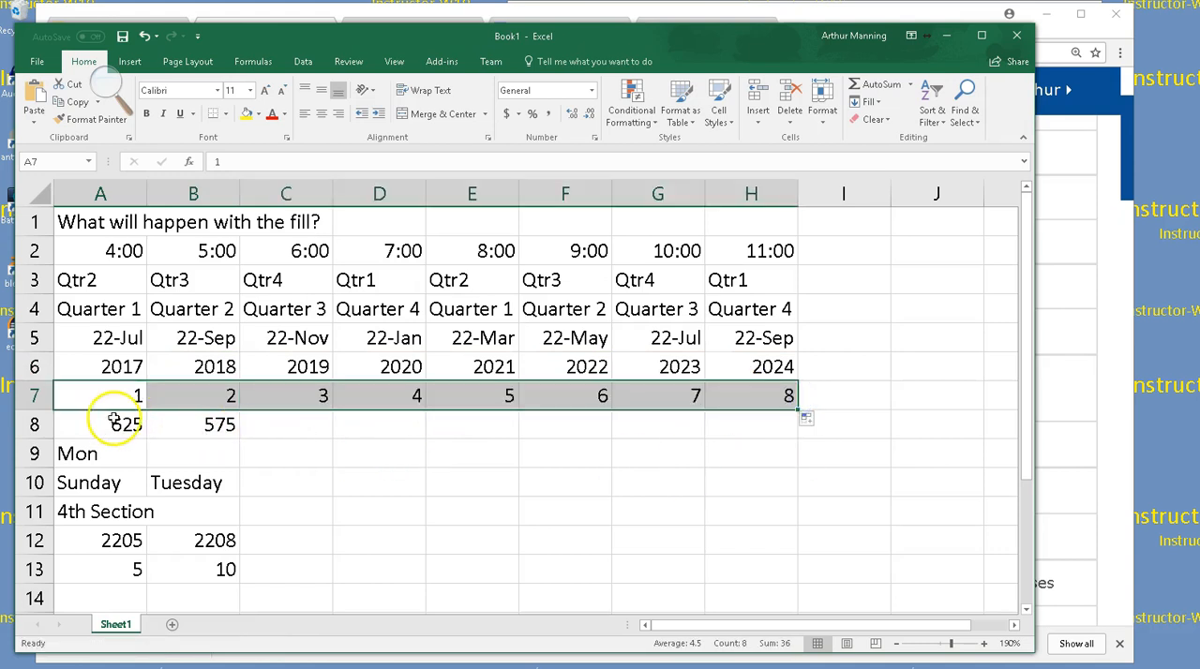
Extend the 625 and 575 pair in row 8 and the weekday in A9 through column H
{"action": "left_click_drag", "start_coordinate": [101, 426], "coordinate": [221, 425]}
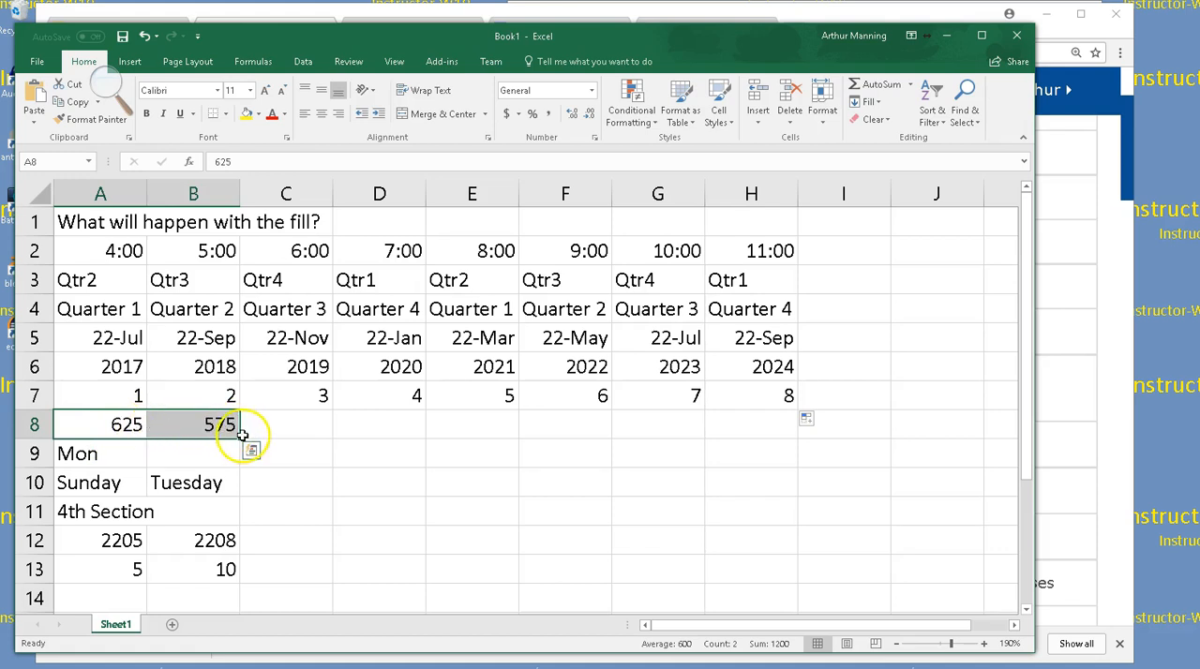
{"action": "left_click_drag", "start_coordinate": [241, 438], "coordinate": [775, 423]}
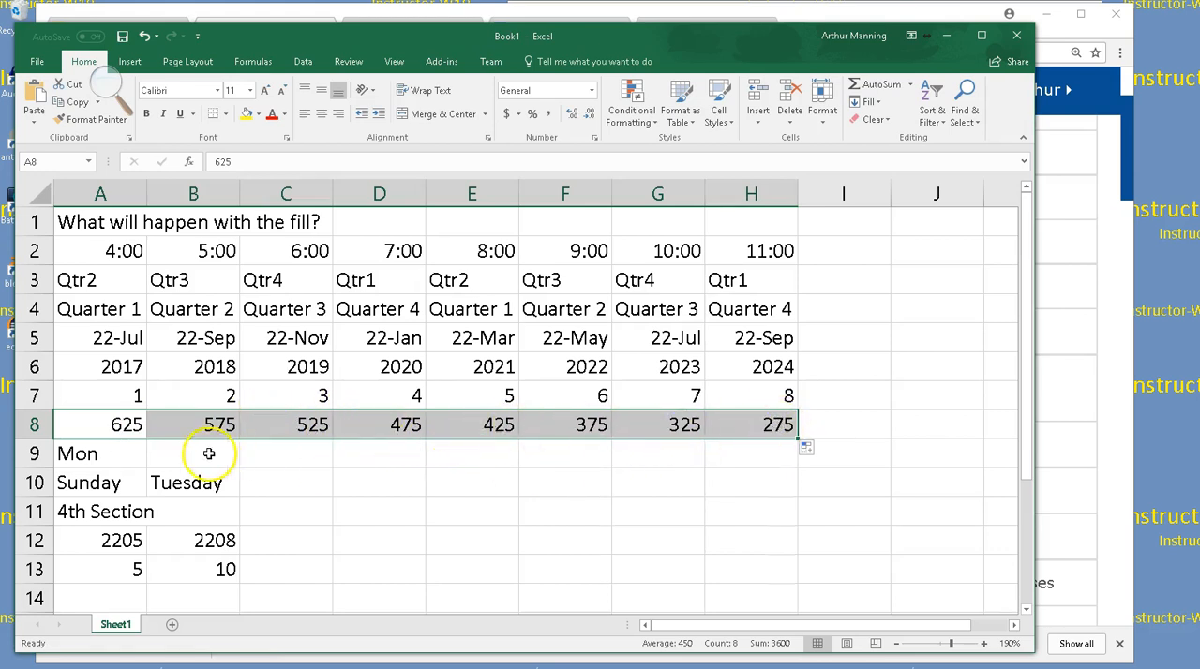
{"action": "left_click", "coordinate": [135, 460]}
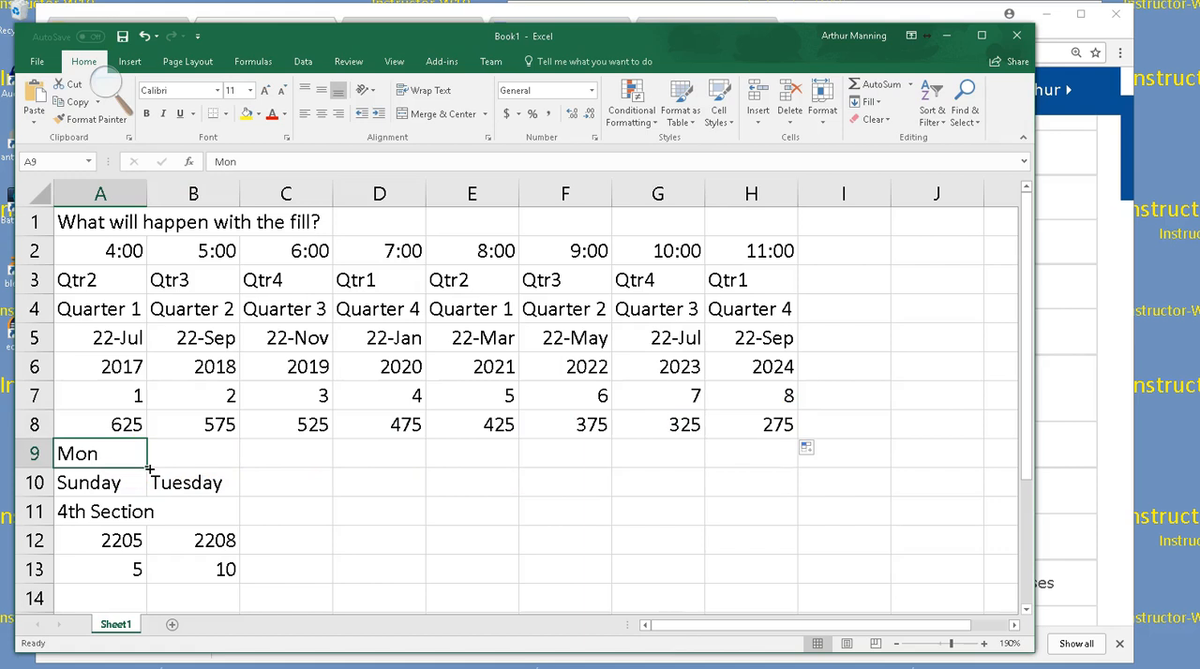
{"action": "left_click_drag", "start_coordinate": [149, 469], "coordinate": [793, 454]}
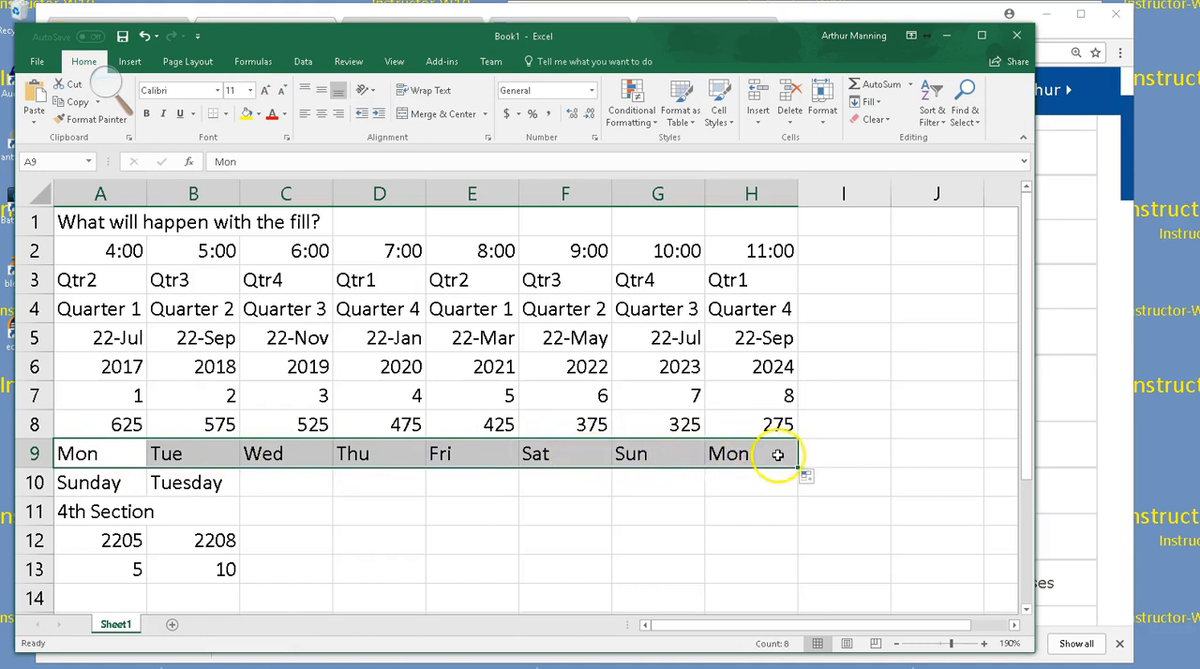
Enter Mon in cell A14 and shorten the entry to Mo
{"action": "left_click", "coordinate": [90, 595]}
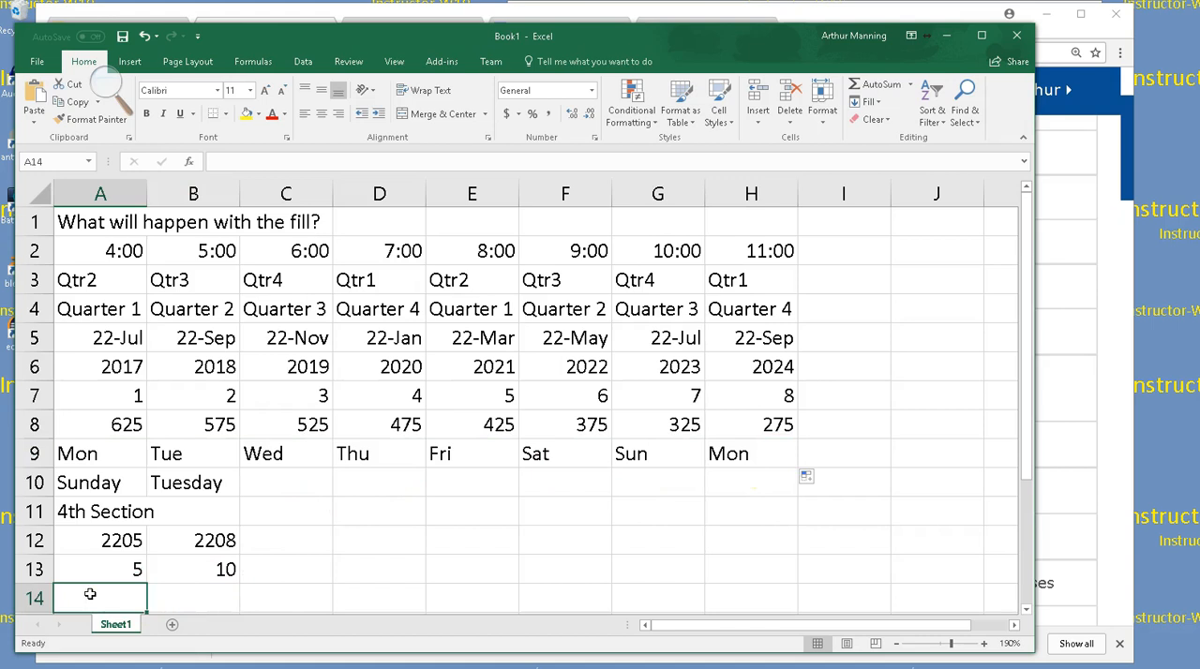
{"action": "type", "text": "Mon"}
{"action": "key", "text": "Tab"}
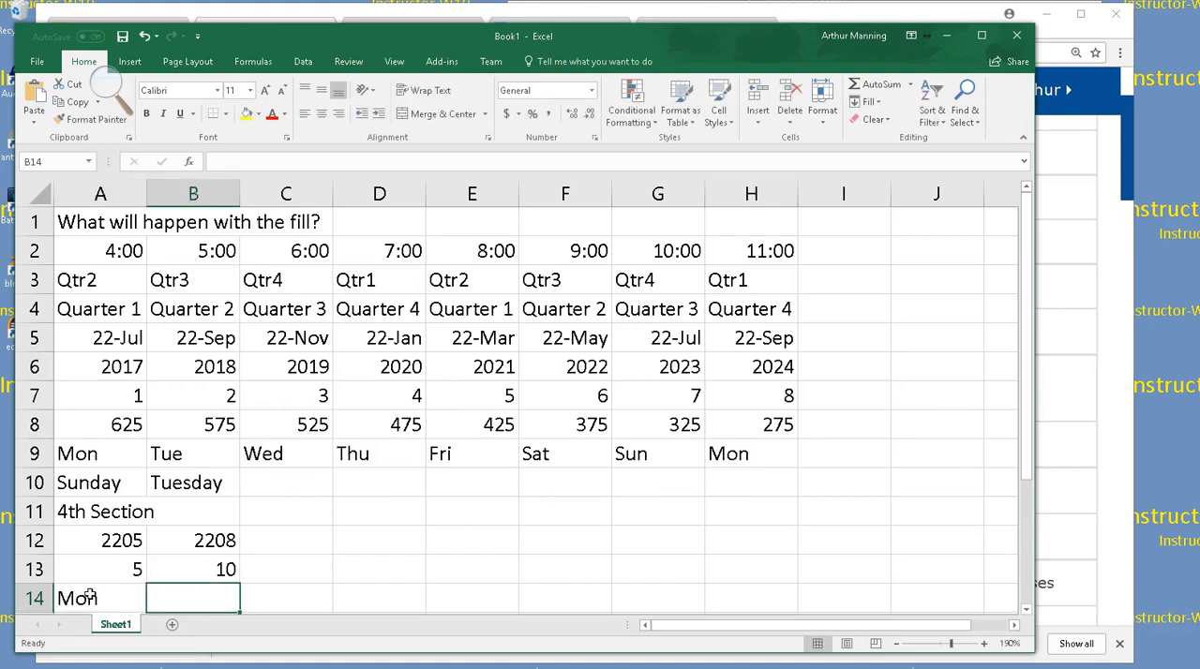
{"action": "double_click", "coordinate": [122, 603]}
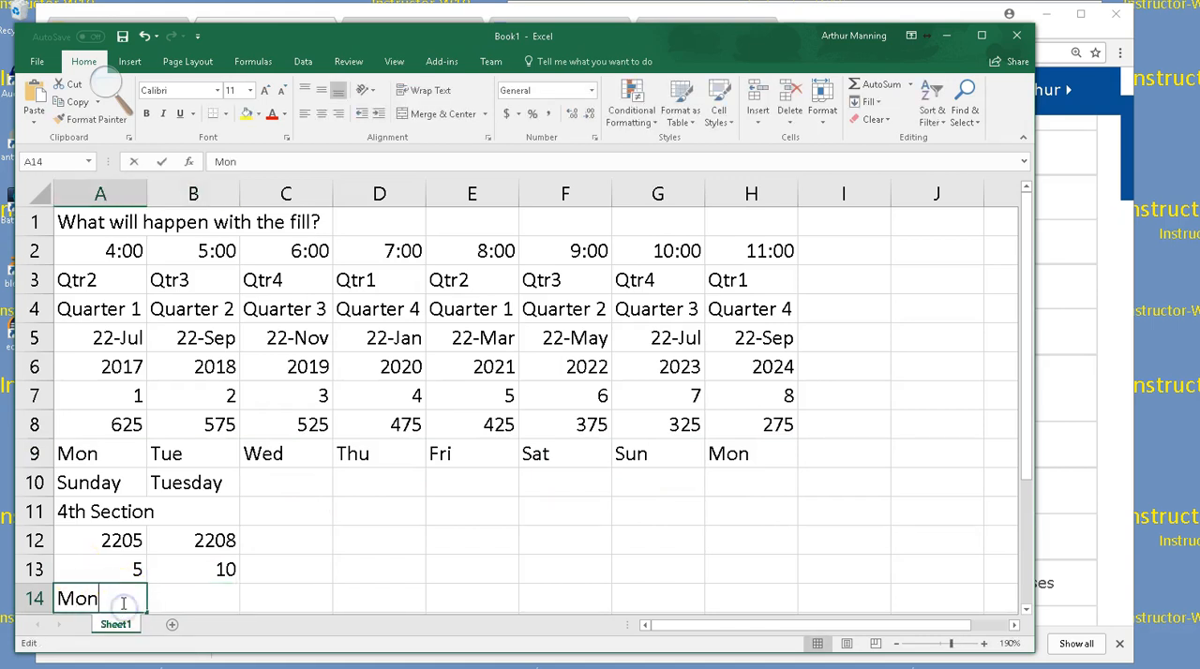
{"action": "left_click", "coordinate": [209, 588]}
Try filling the Mo entry in A14 across through column H, and undo the fill
{"action": "left_click", "coordinate": [118, 596]}
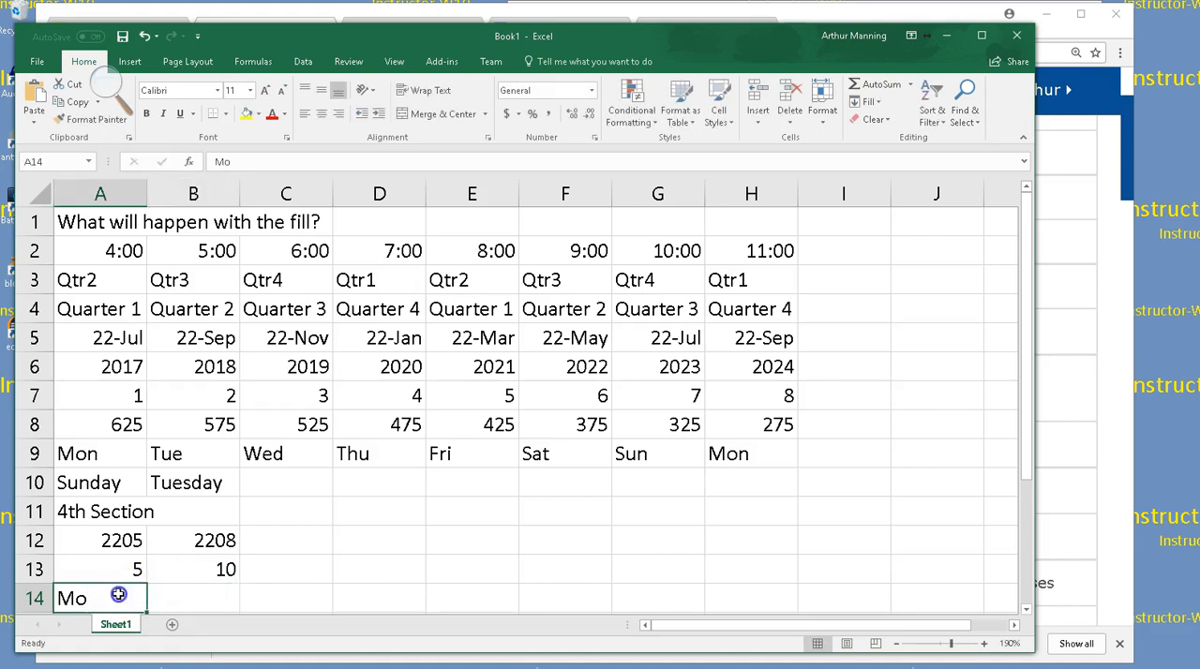
{"action": "left_click_drag", "start_coordinate": [148, 612], "coordinate": [819, 587]}
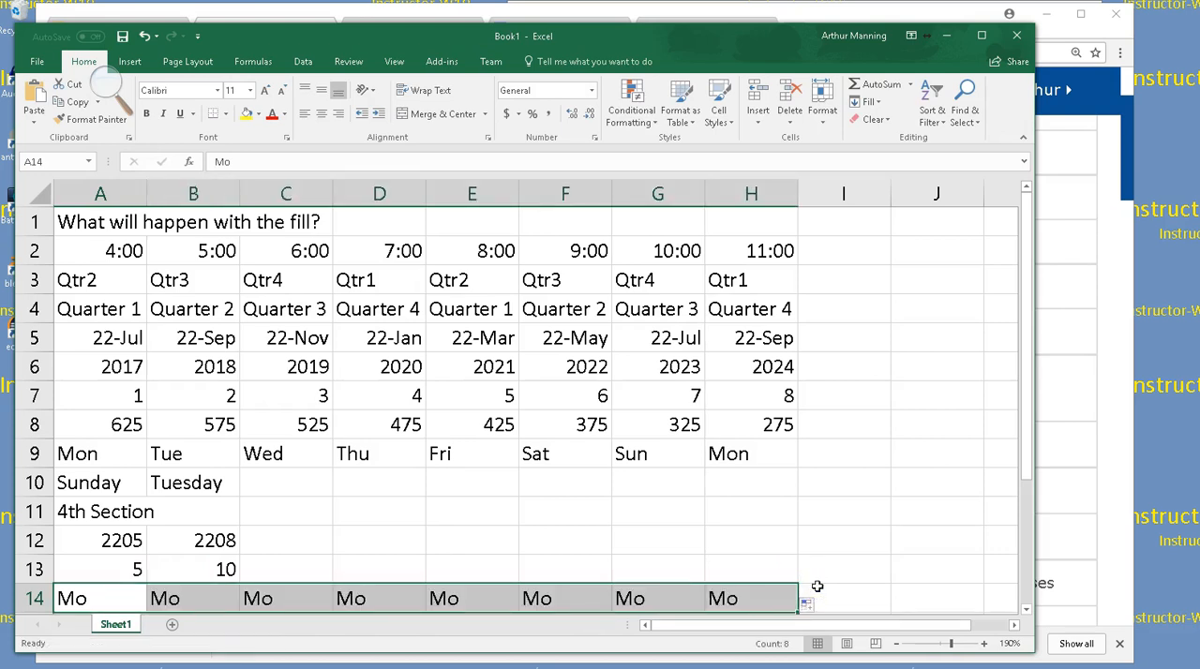
{"action": "key", "text": "ctrl+z"}
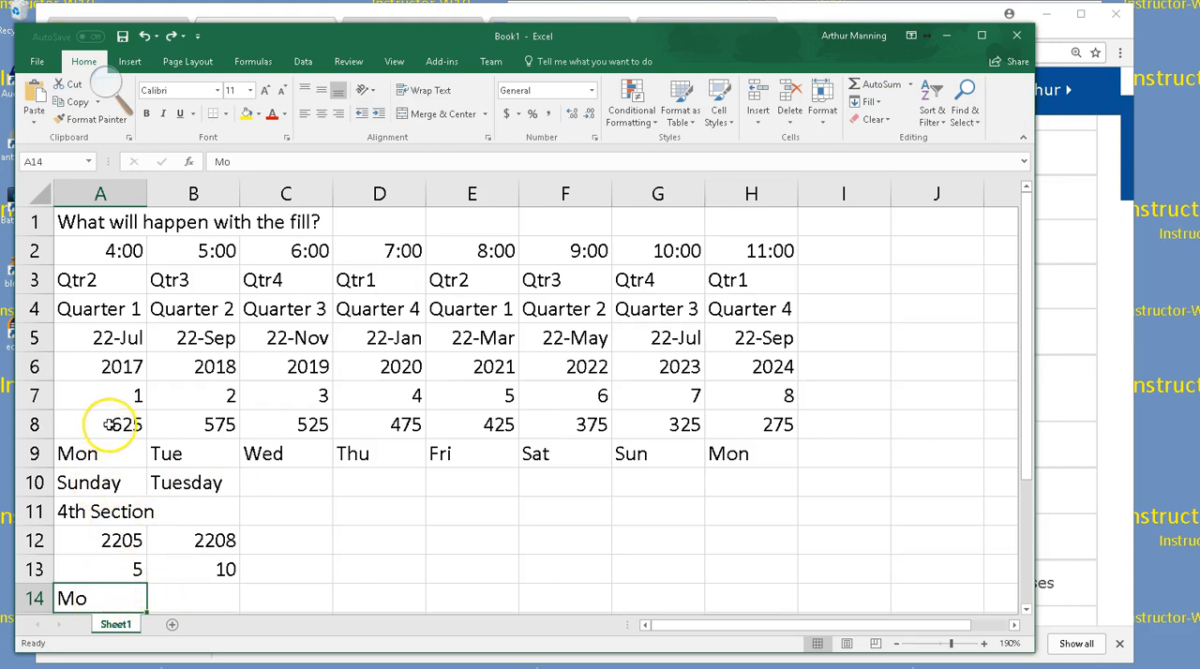
Repeat the row 8 fill from A8:B8 through column H and reselect the starting pair to review its pattern
{"action": "left_click_drag", "start_coordinate": [101, 426], "coordinate": [227, 417]}
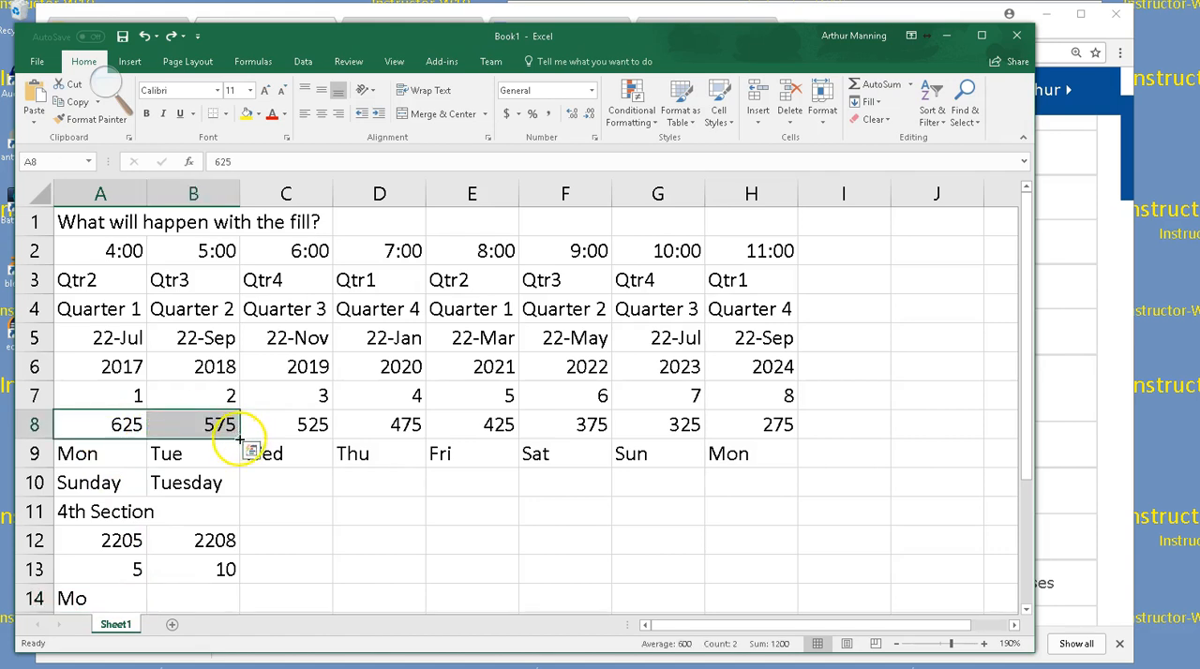
{"action": "left_click_drag", "start_coordinate": [241, 439], "coordinate": [797, 437]}
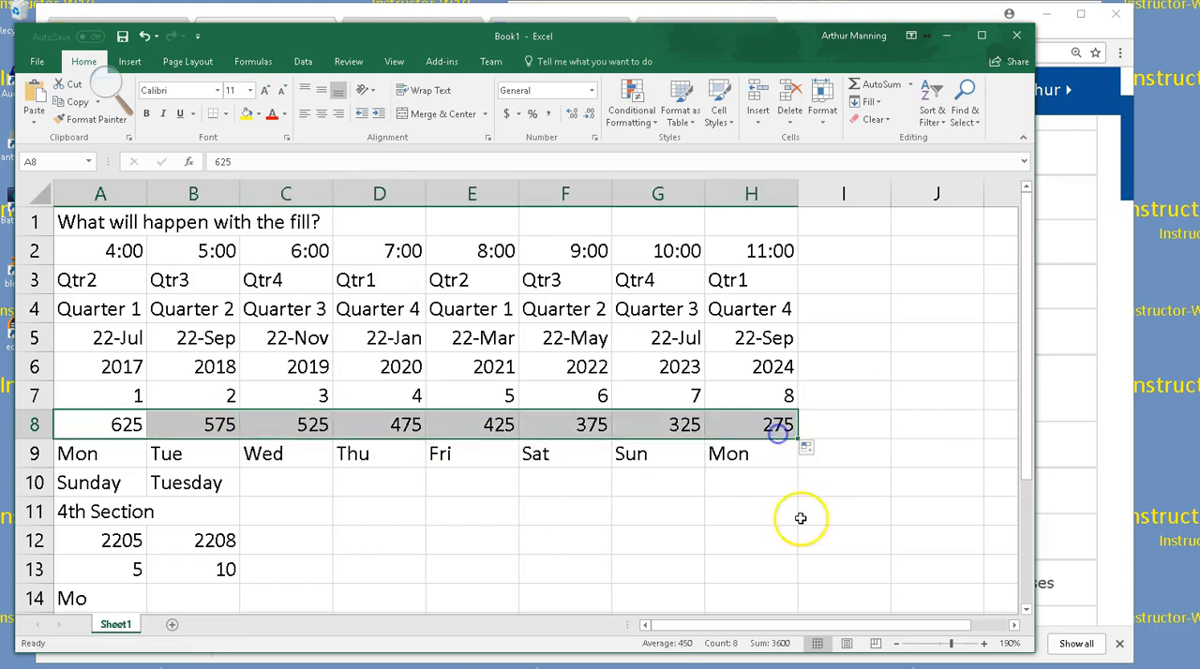
{"action": "left_click", "coordinate": [684, 533]}
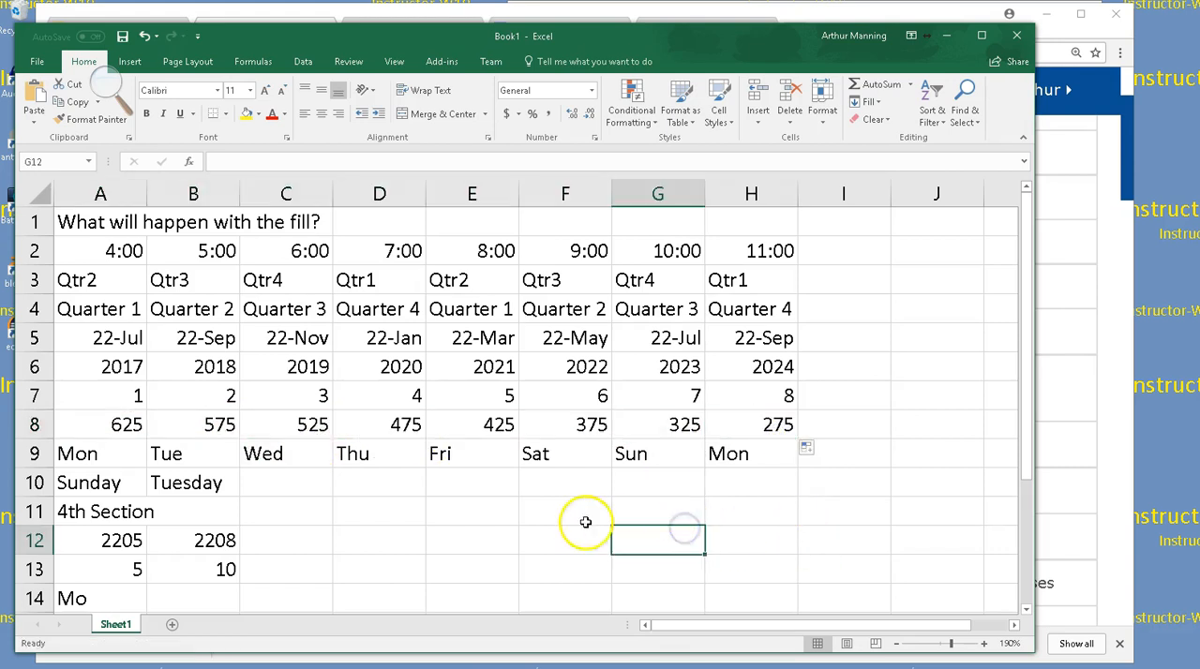
{"action": "left_click", "coordinate": [139, 428]}
{"action": "left_click_drag", "start_coordinate": [157, 421], "coordinate": [188, 418]}
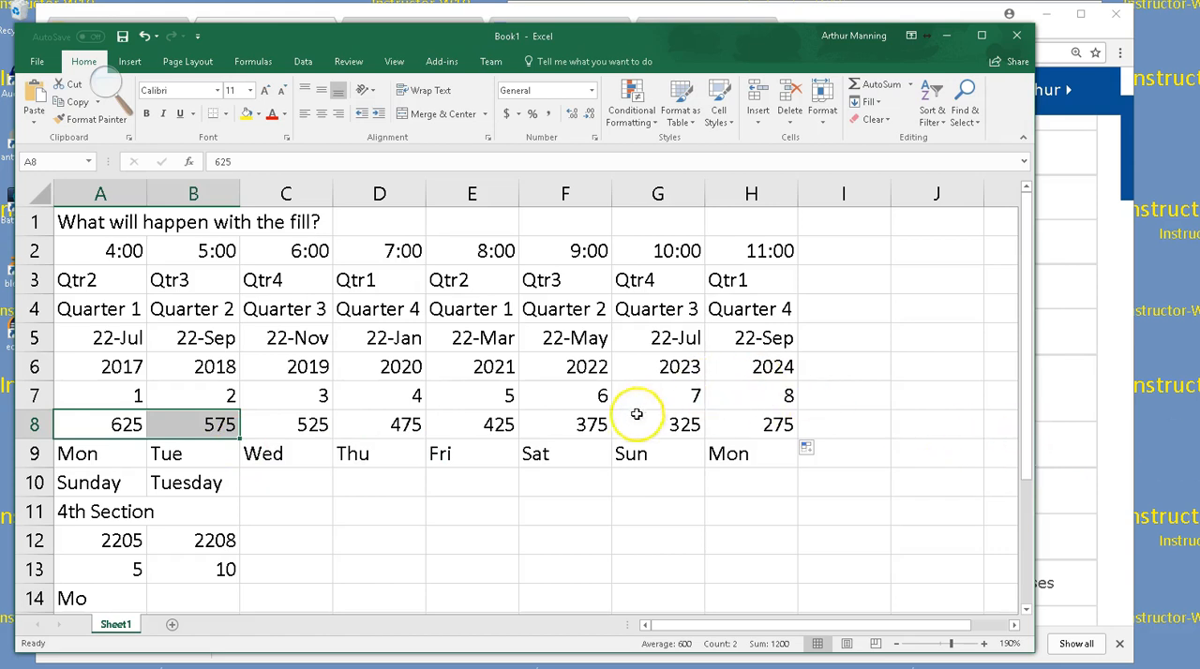
{"action": "left_click", "coordinate": [501, 486]}
Fill row 10 from the Sunday and Tuesday pair and row 11 from 4th Section through column H
{"action": "left_click_drag", "start_coordinate": [93, 486], "coordinate": [206, 485]}
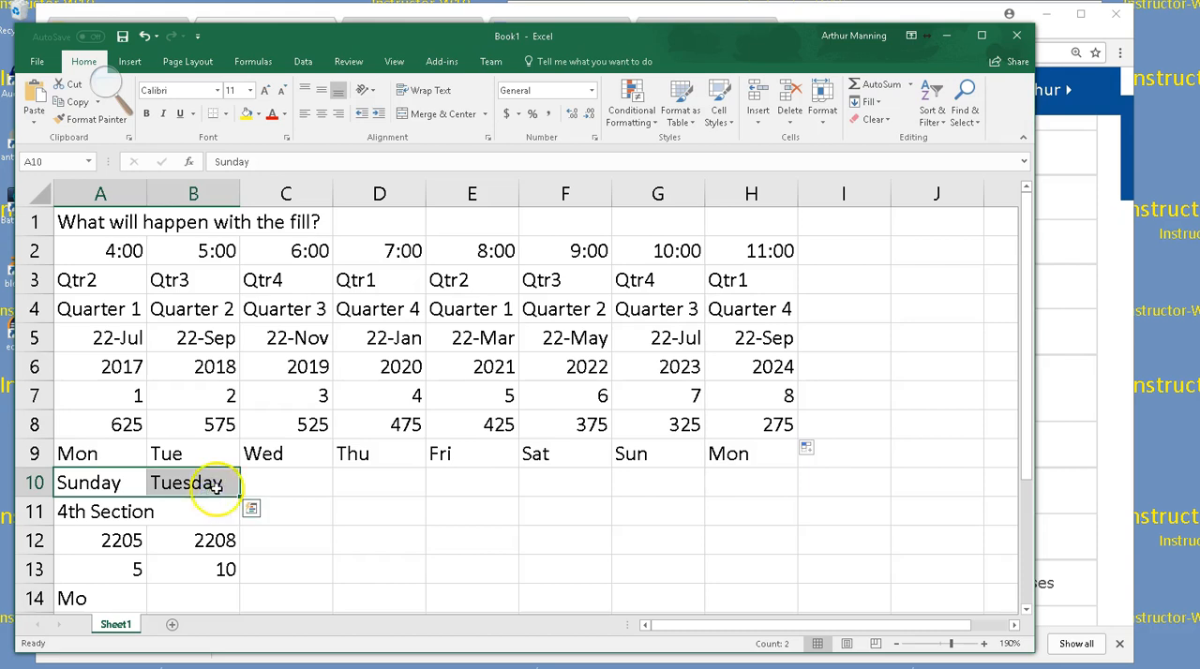
{"action": "left_click_drag", "start_coordinate": [241, 498], "coordinate": [772, 504]}
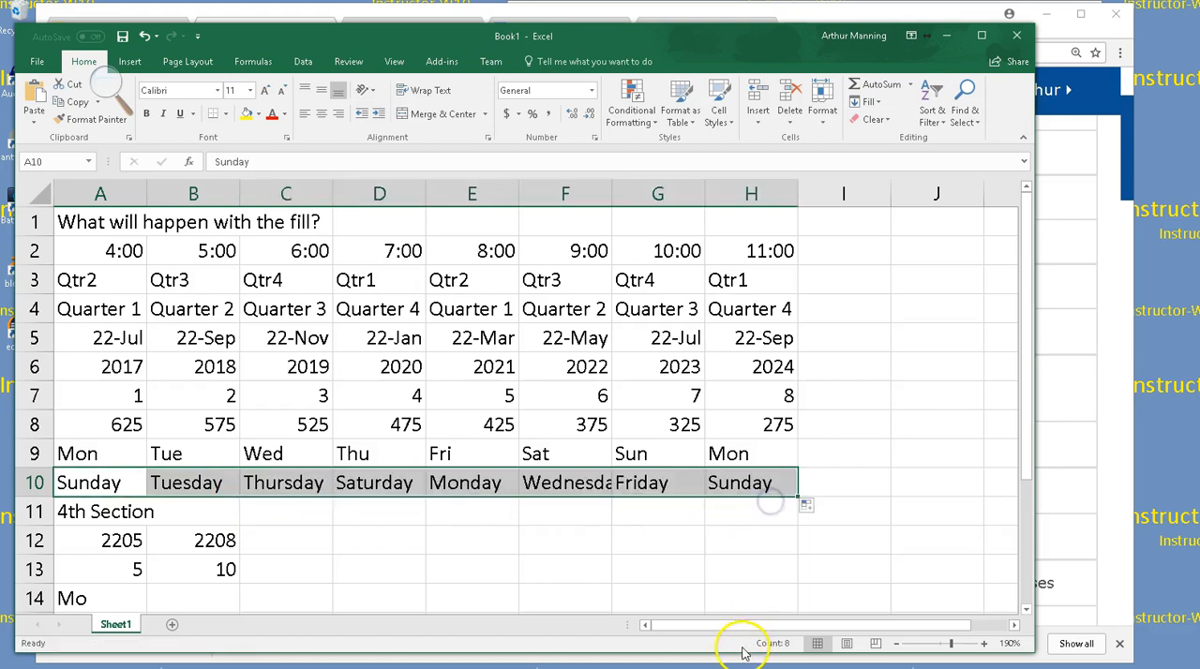
{"action": "left_click", "coordinate": [84, 511]}
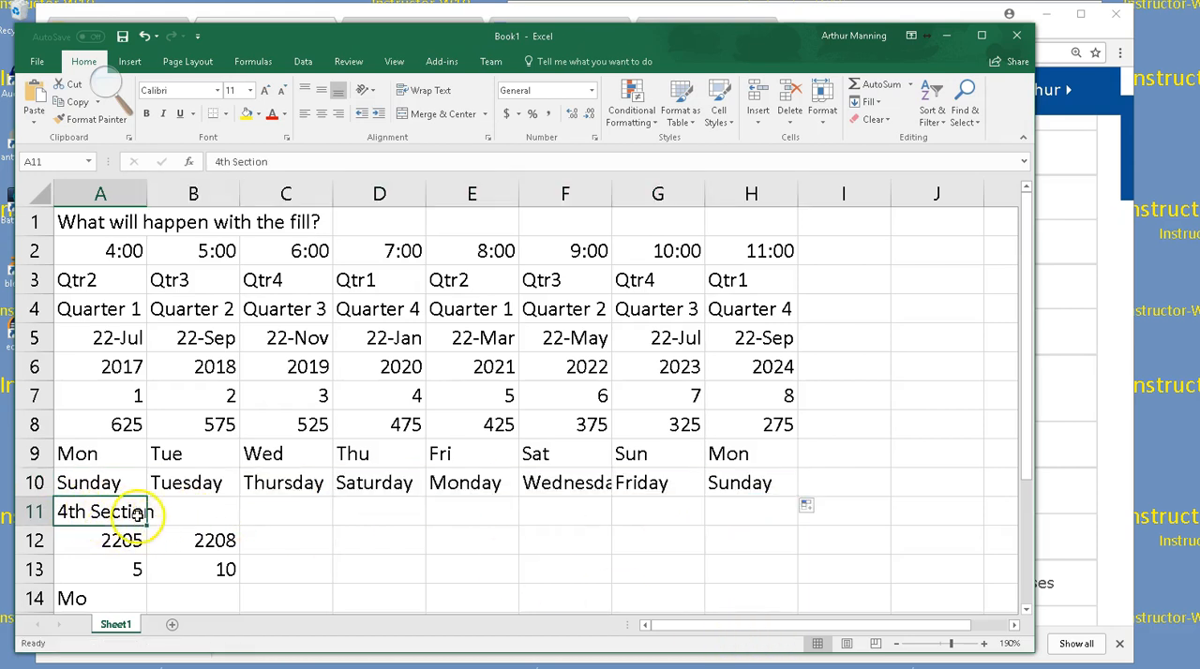
{"action": "left_click_drag", "start_coordinate": [147, 522], "coordinate": [783, 511]}
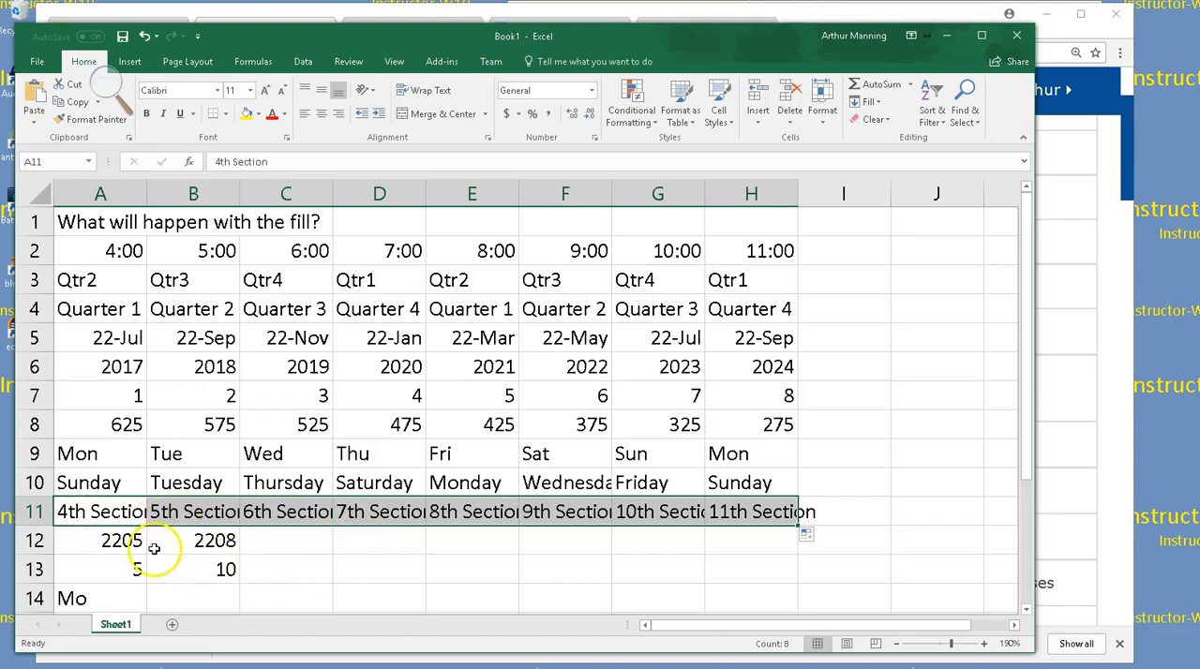
Fill row 12 from the 2205 and 2208 pair and row 13 from the 5 and 10 pair through column H
{"action": "left_click_drag", "start_coordinate": [121, 535], "coordinate": [805, 532]}
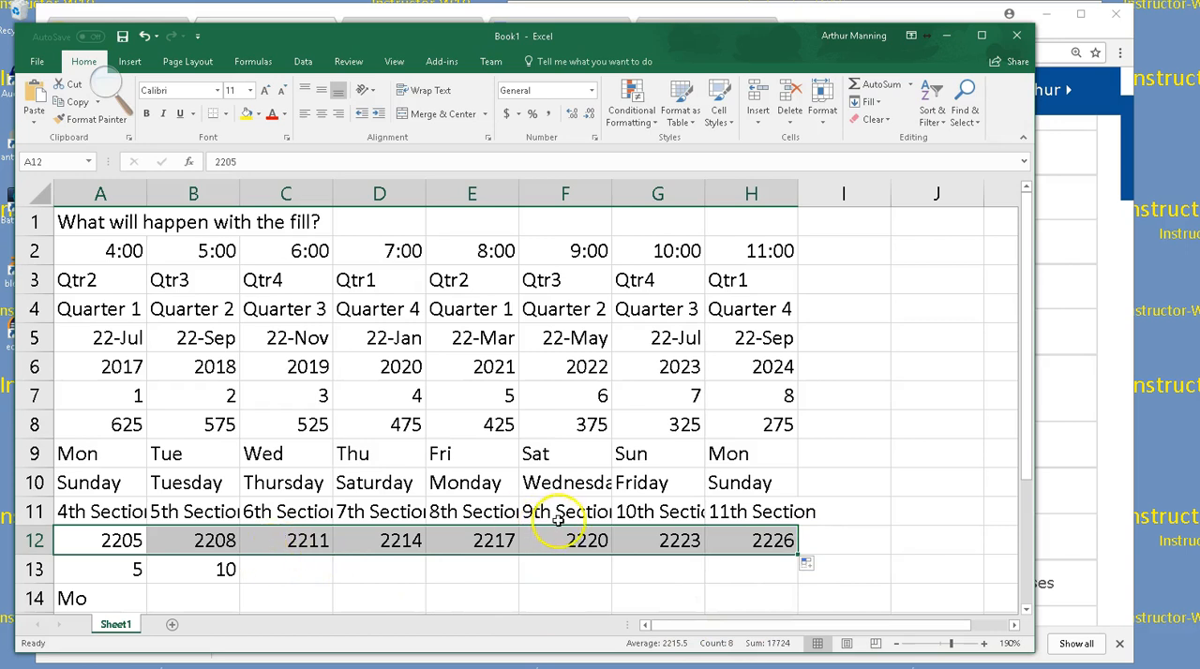
{"action": "left_click_drag", "start_coordinate": [142, 565], "coordinate": [175, 563]}
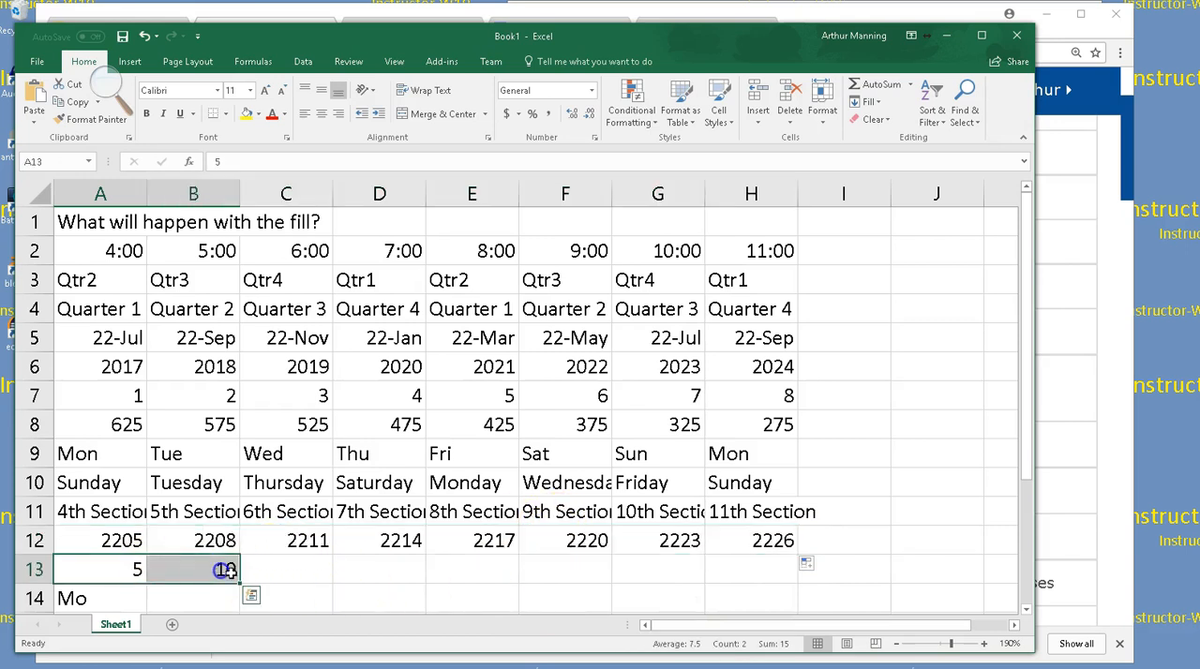
{"action": "left_click_drag", "start_coordinate": [239, 583], "coordinate": [807, 590]}
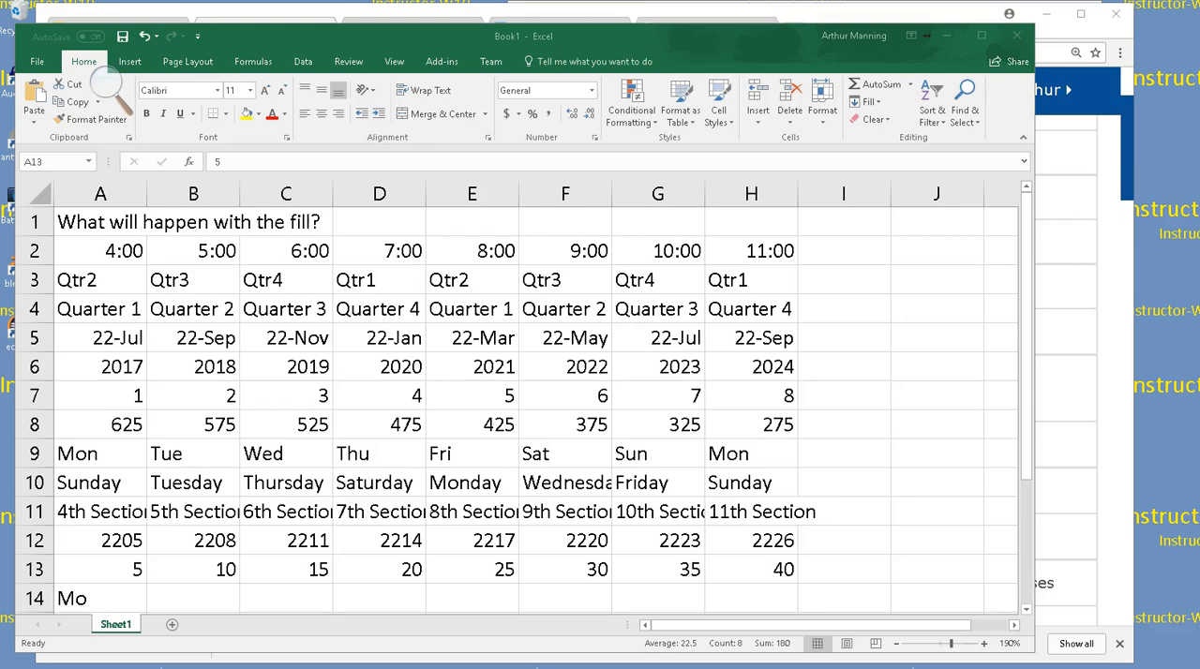
{"action": "left_click", "coordinate": [372, 462]}
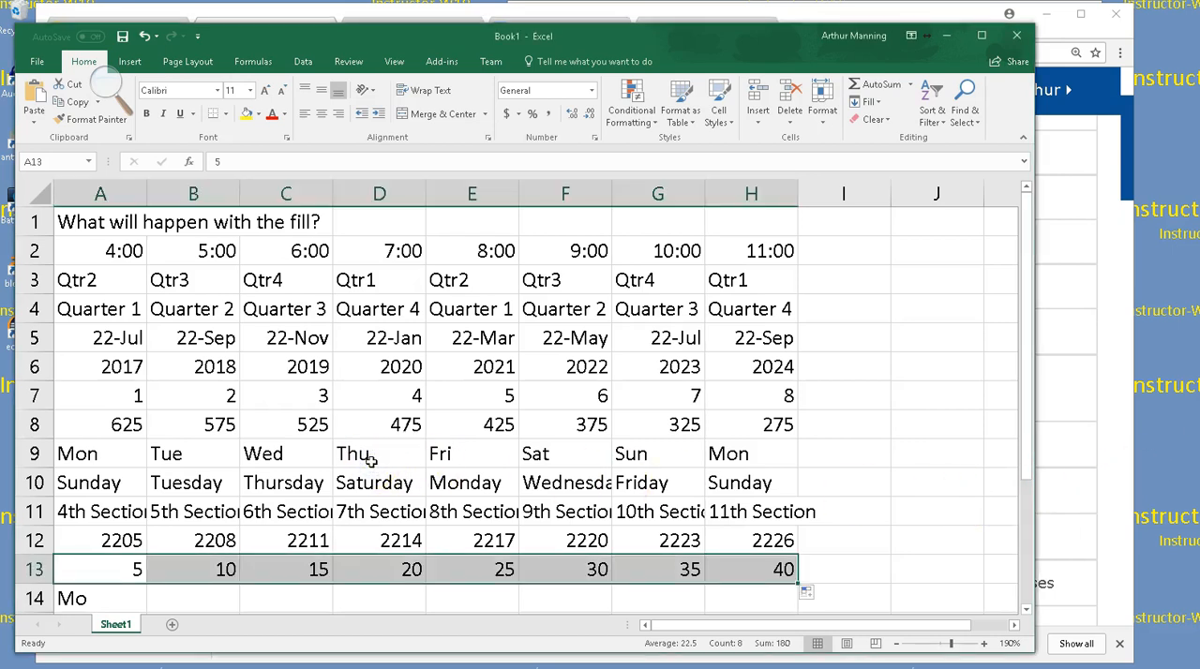
{"action": "key", "text": "ctrl+a"}
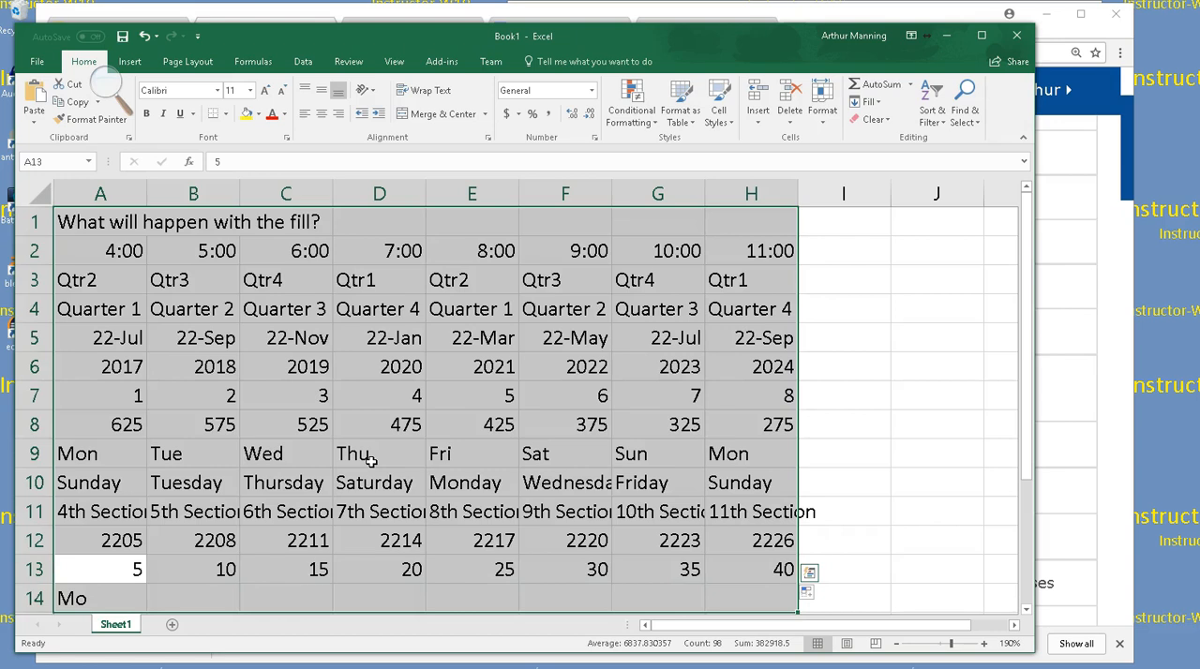
{"action": "key", "text": "BackSpace"}
{"action": "type", "text": "="}
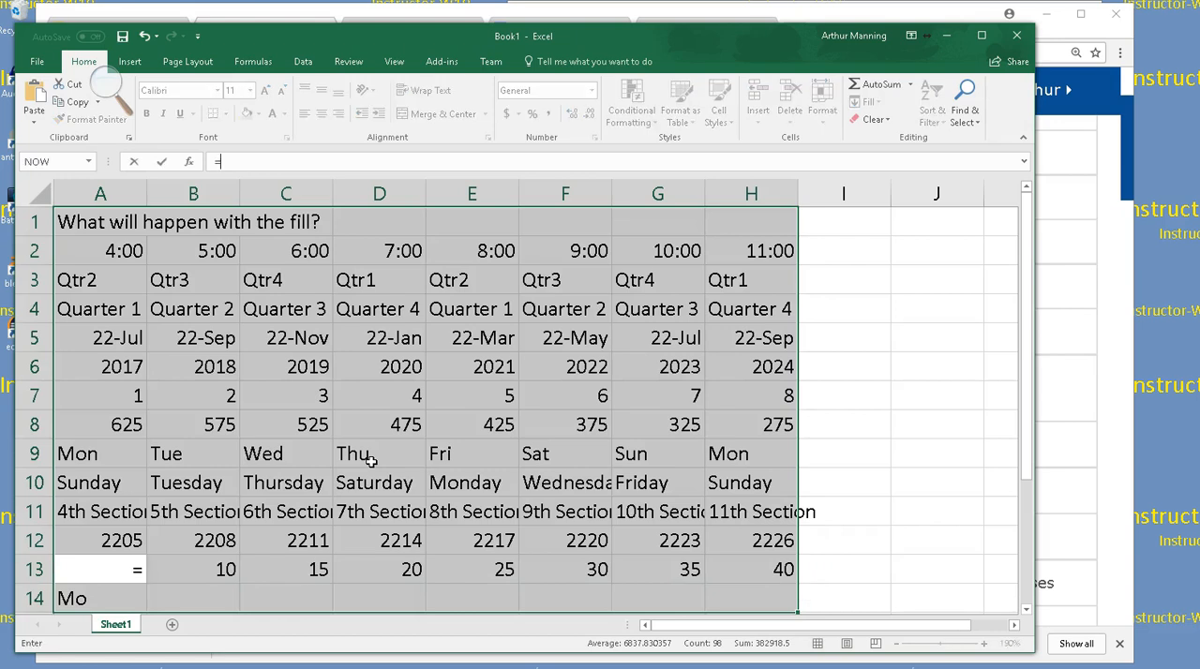
{"action": "left_click", "coordinate": [734, 339]}
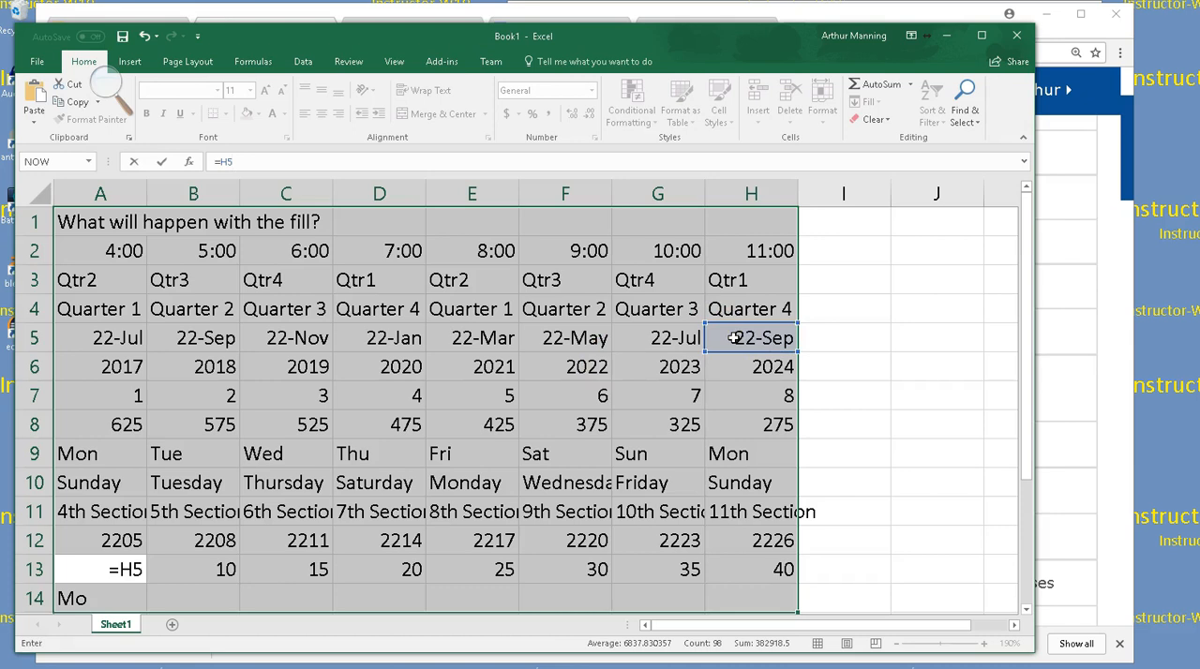
Delete all the fill practice contents from Sheet1
{"action": "left_click", "coordinate": [844, 367]}
{"action": "key", "text": "ctrl+a"}
{"action": "key", "text": "Delete"}
{"action": "left_click", "coordinate": [731, 390]}
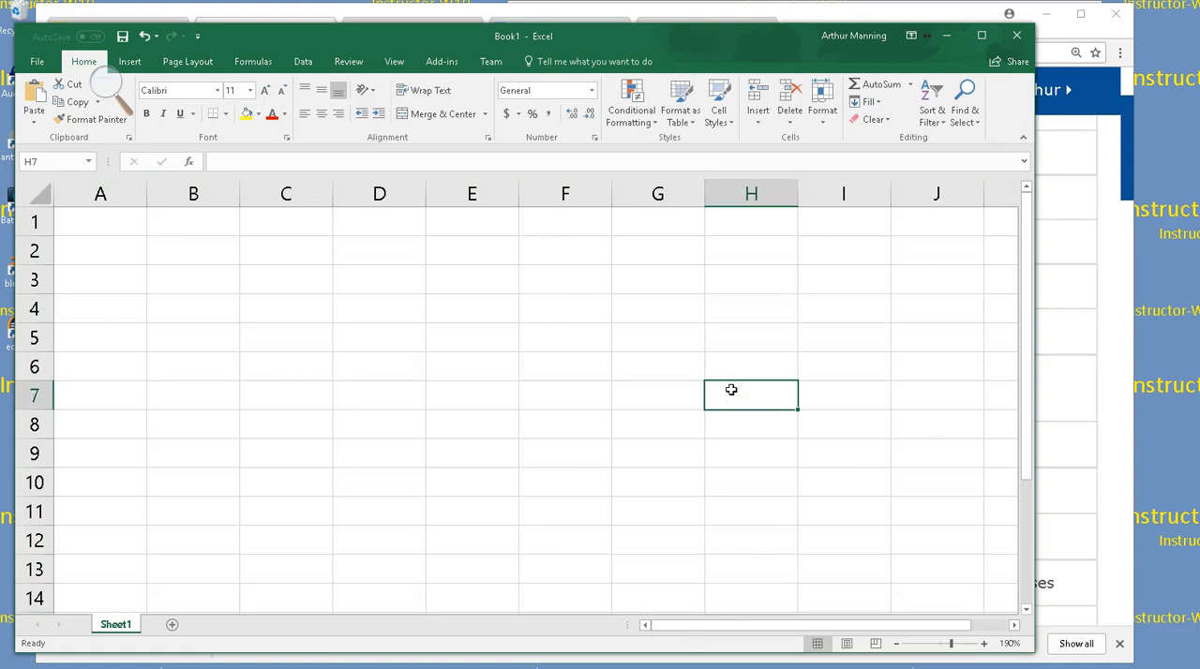
{"action": "left_click", "coordinate": [783, 490]}
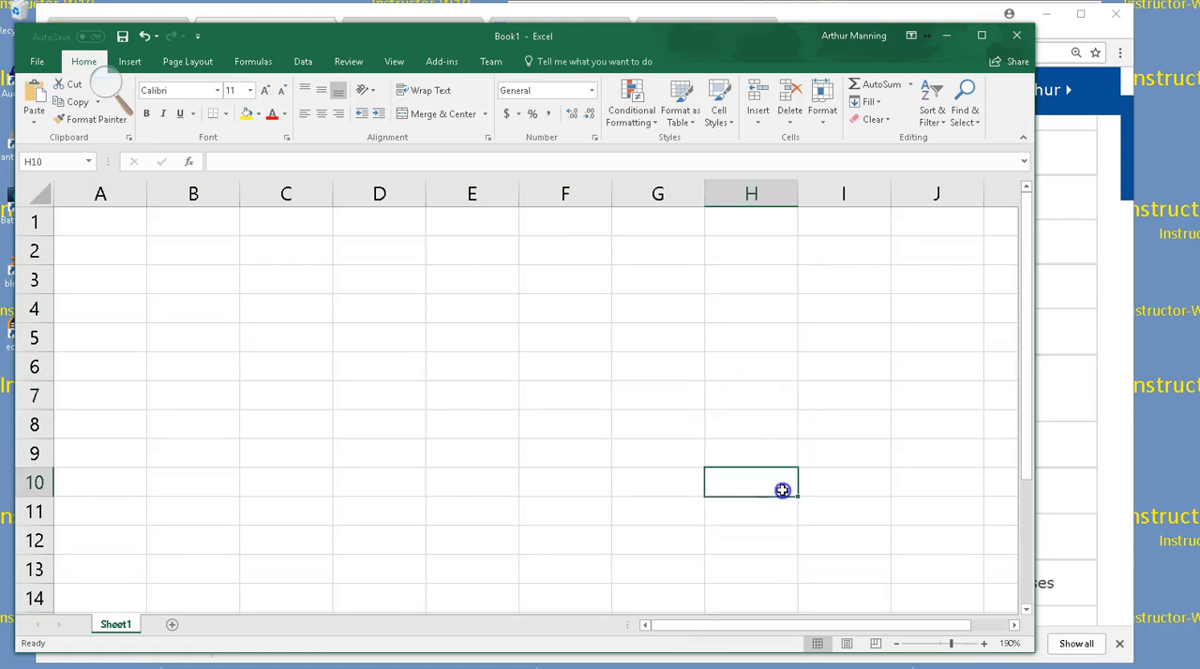
{"action": "left_click", "coordinate": [866, 459]}
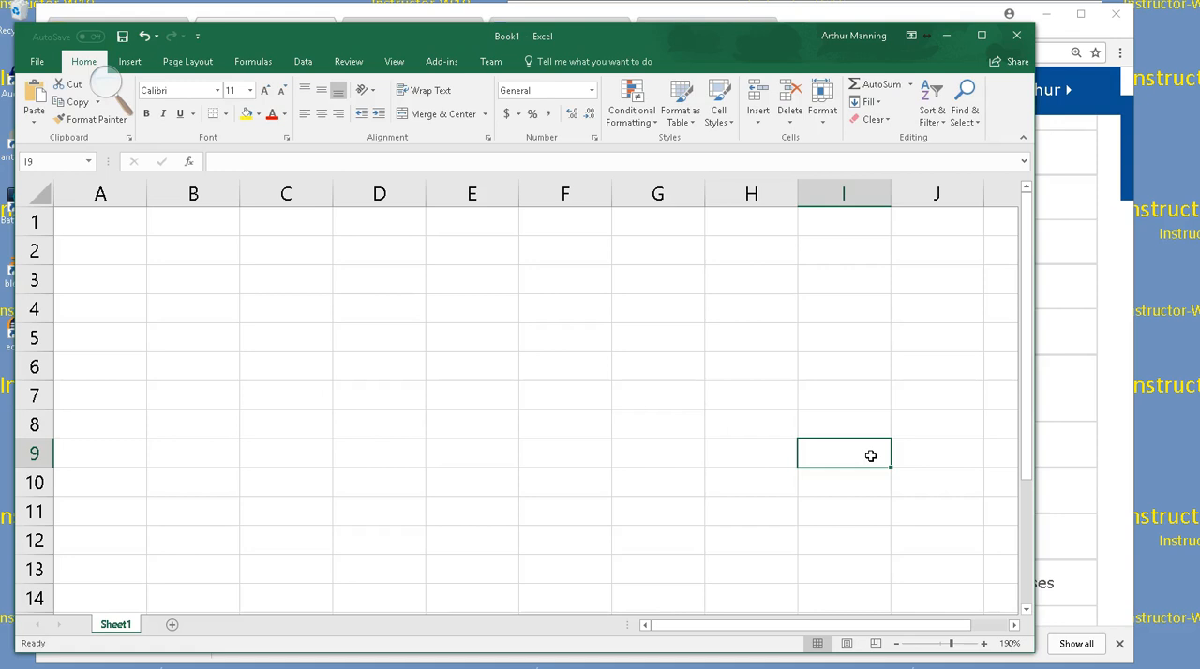
{"action": "left_click", "coordinate": [742, 432]}
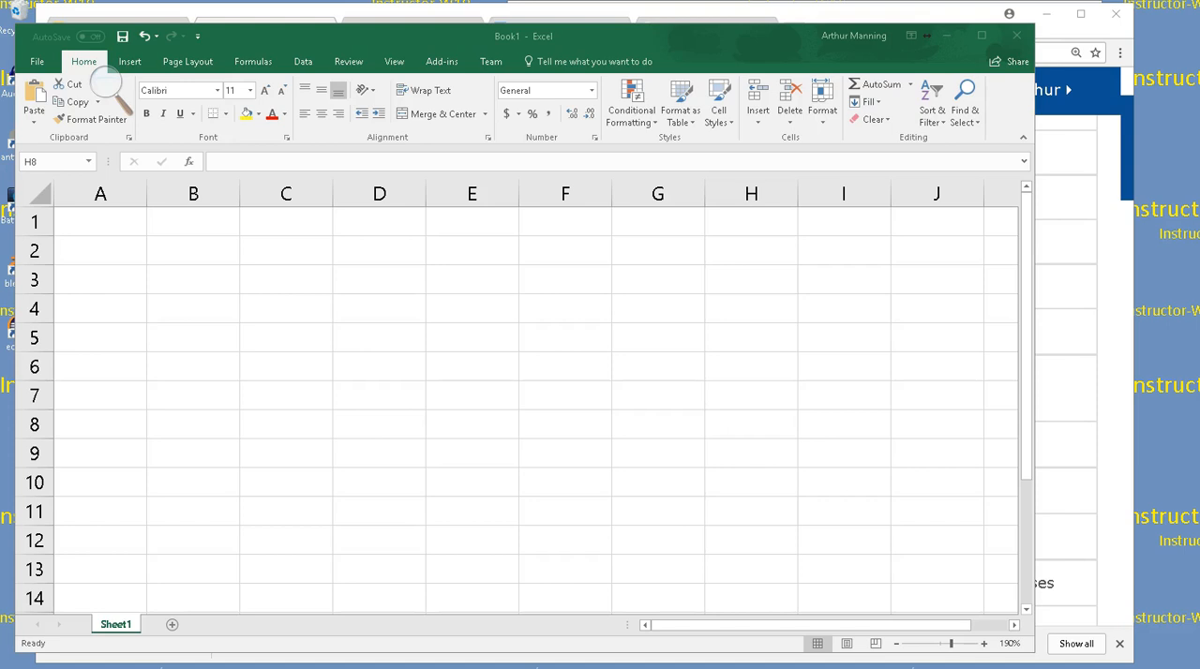
Enter the worksheet title Kaitlyn's Ice Cream Shoppe in cell A1
{"action": "left_click", "coordinate": [75, 223]}
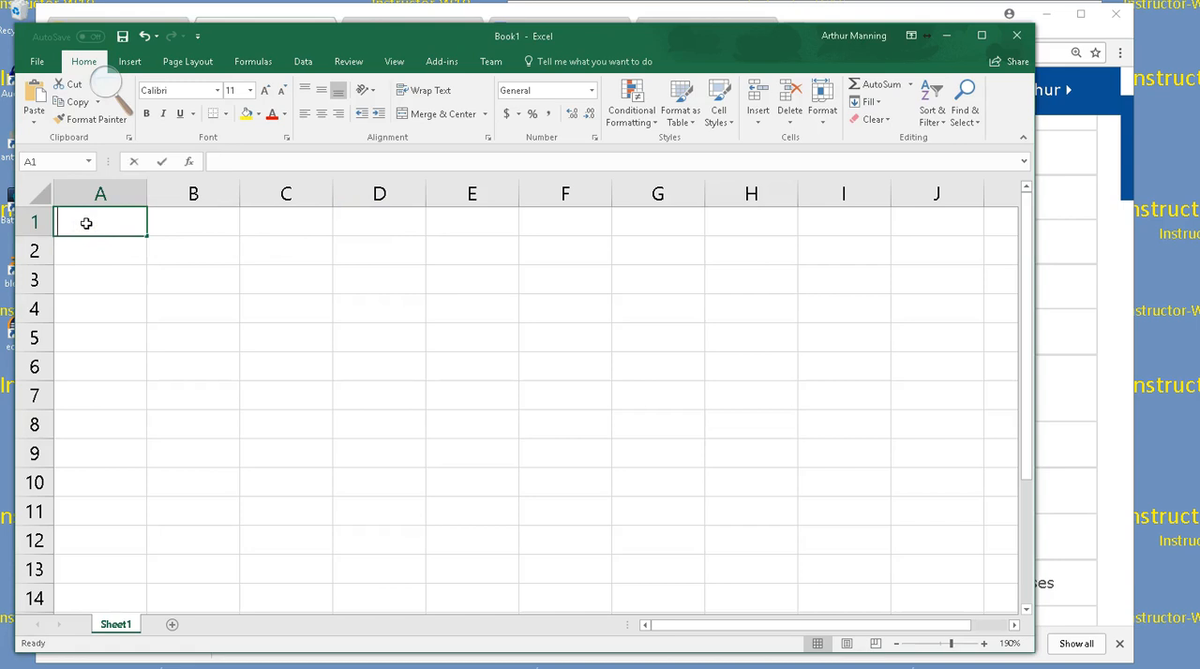
{"action": "type", "text": "Kaitlyn's Ice Cream"}
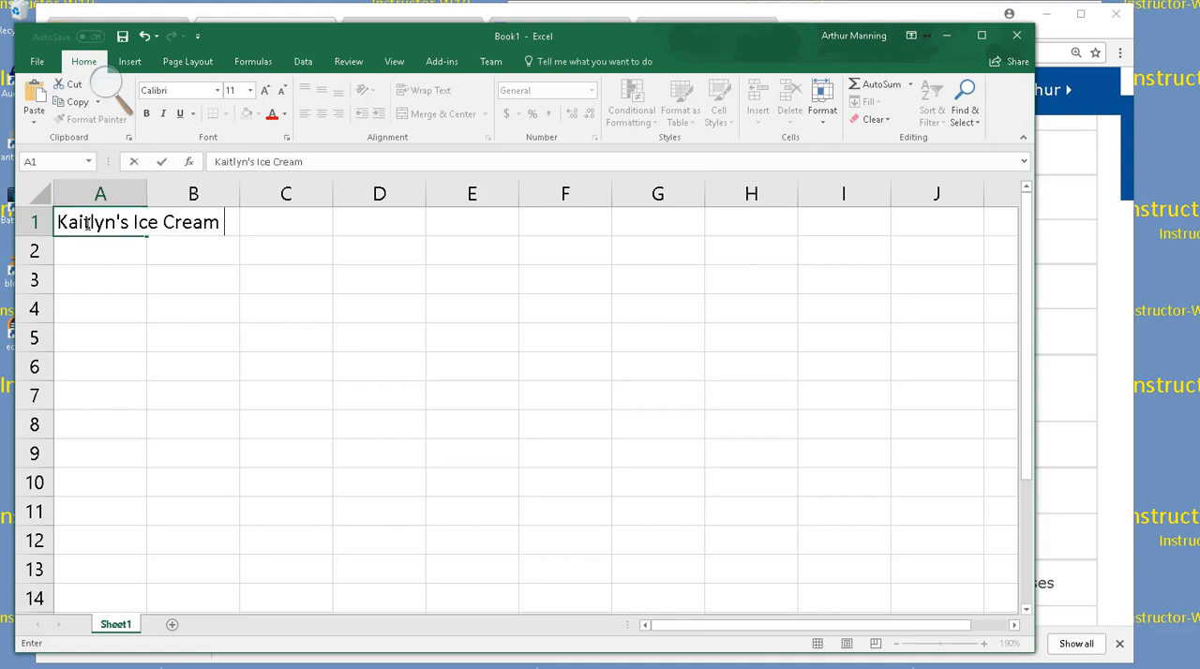
{"action": "type", "text": " Shoppe"}
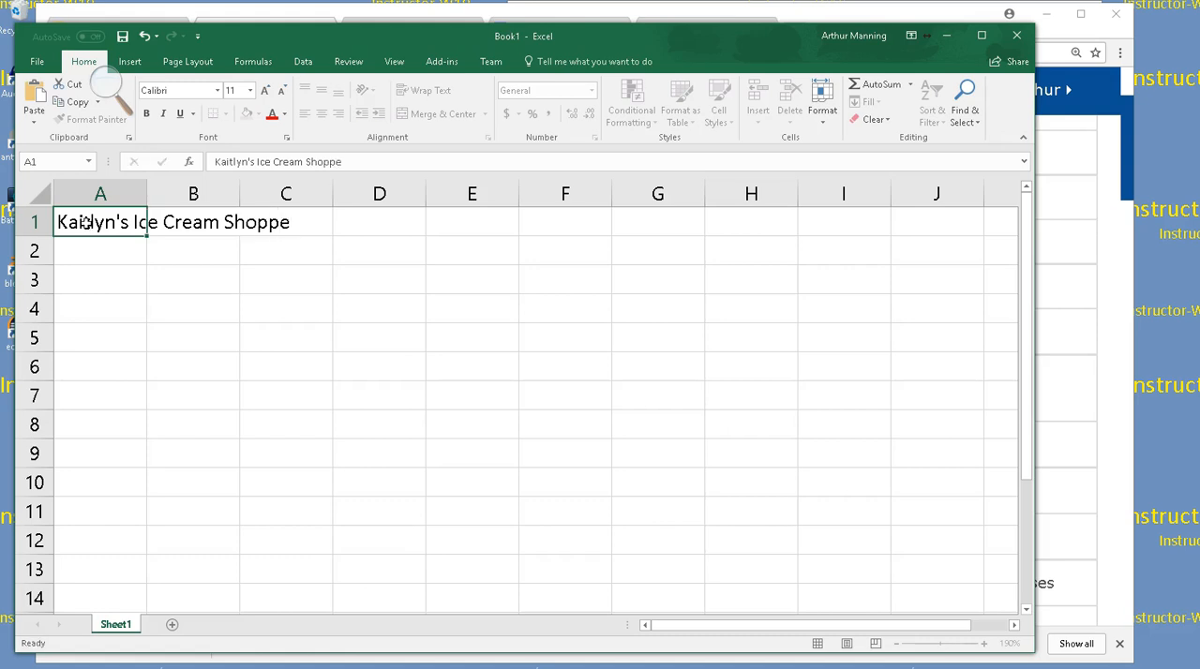
{"action": "key", "text": "Return"}
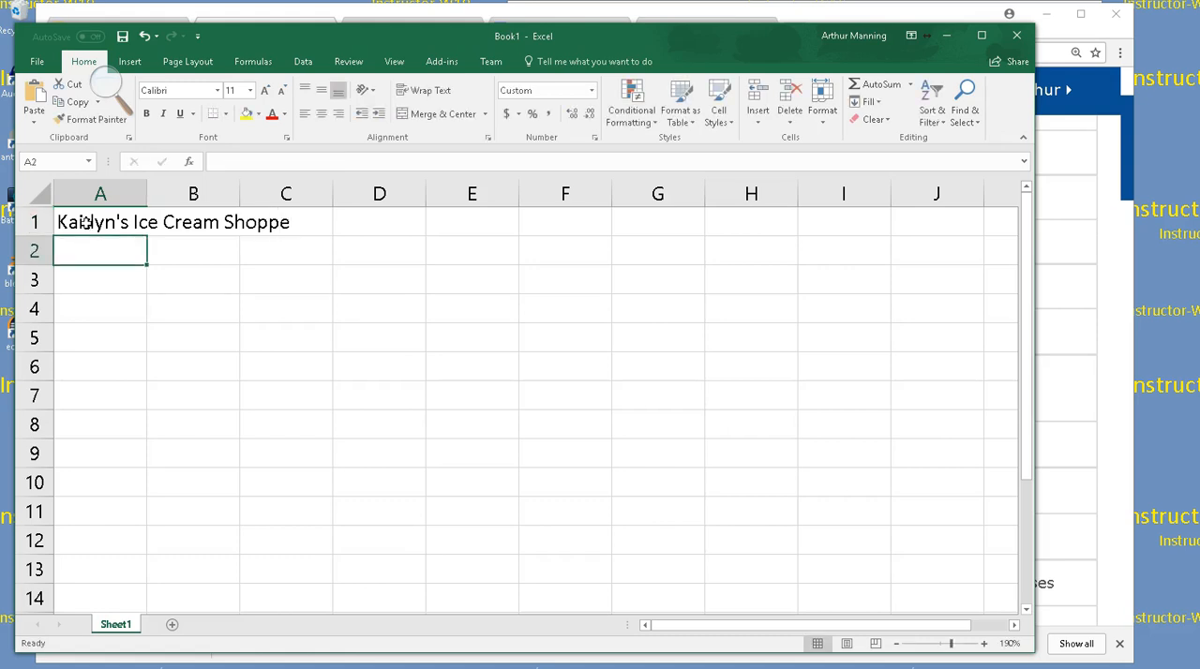
Enter the subtitle Six-Month Financial Projection in cell A2
{"action": "type", "text": "Si"}
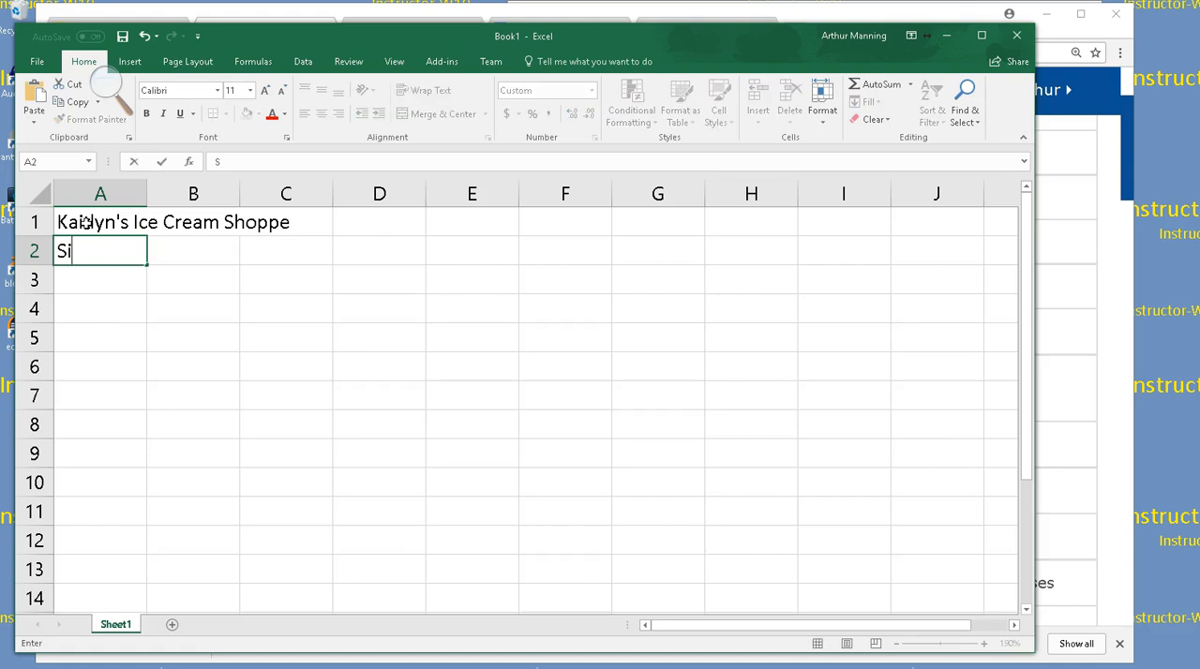
{"action": "type", "text": "x-Month"}
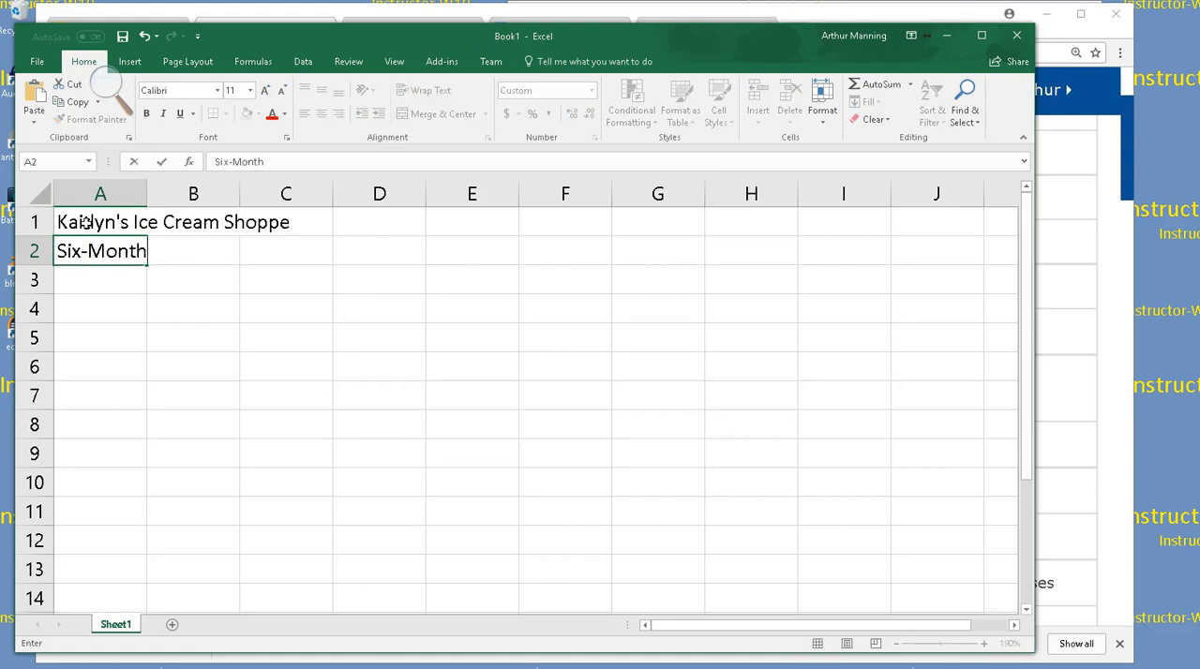
{"action": "type", "text": " Financia"}
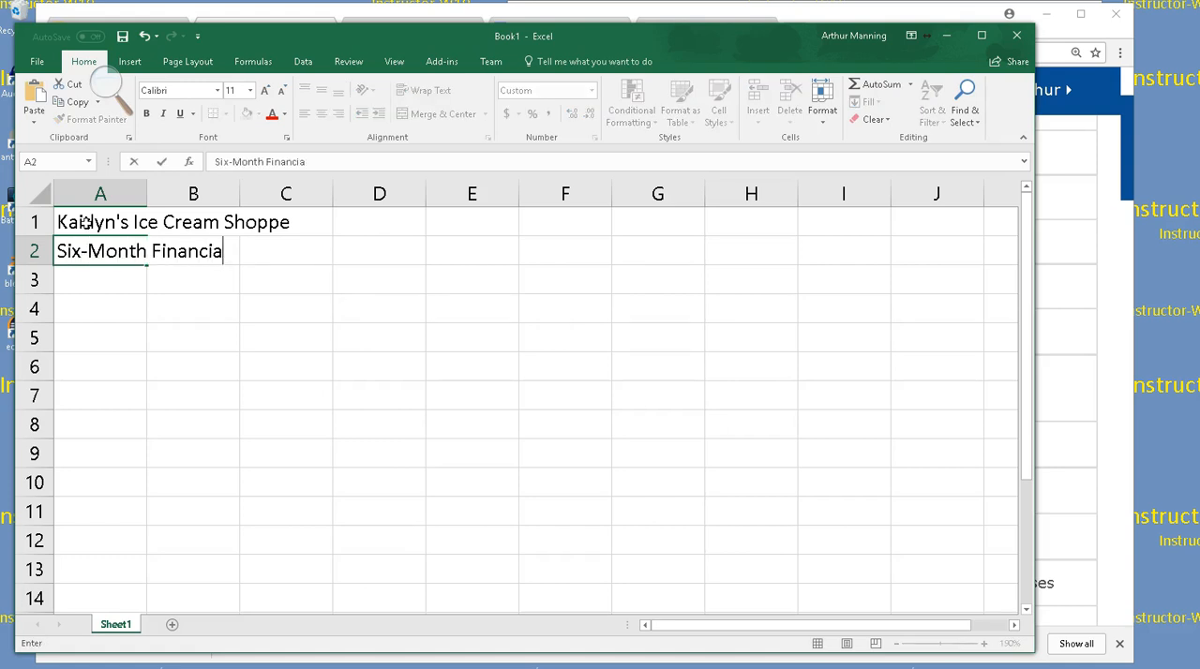
{"action": "type", "text": "l Projection"}
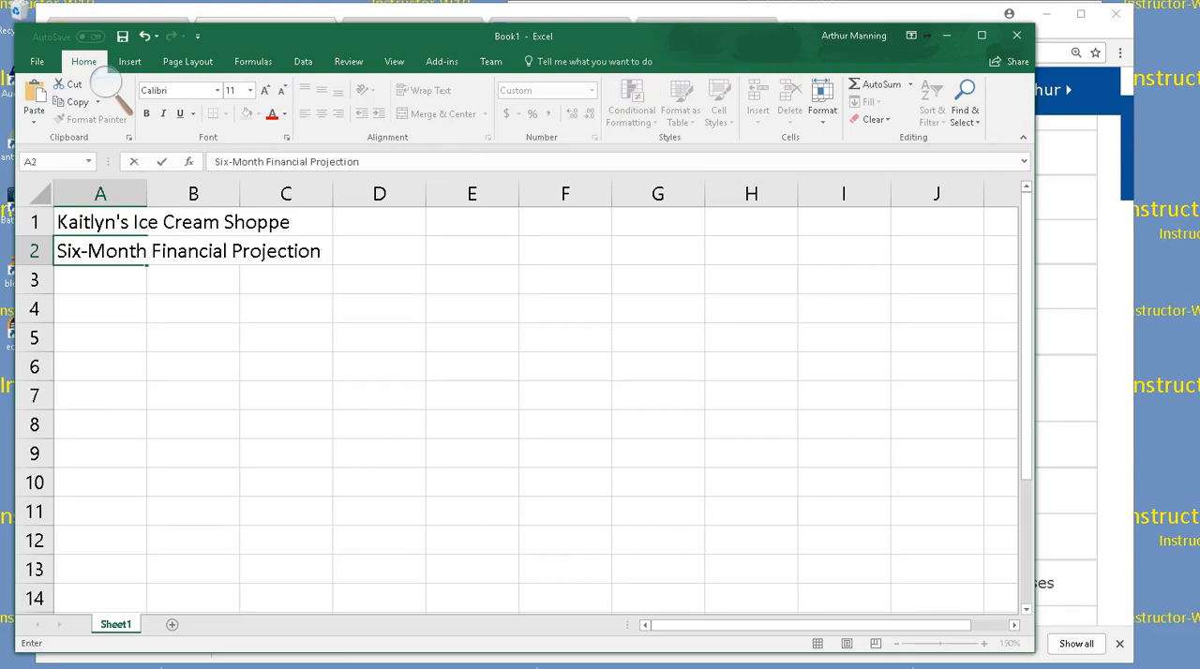
Switch to the Bookshelf textbook in Chrome and examine the worksheet sketch for the six-month financial projection
{"action": "left_click", "coordinate": [108, 87]}
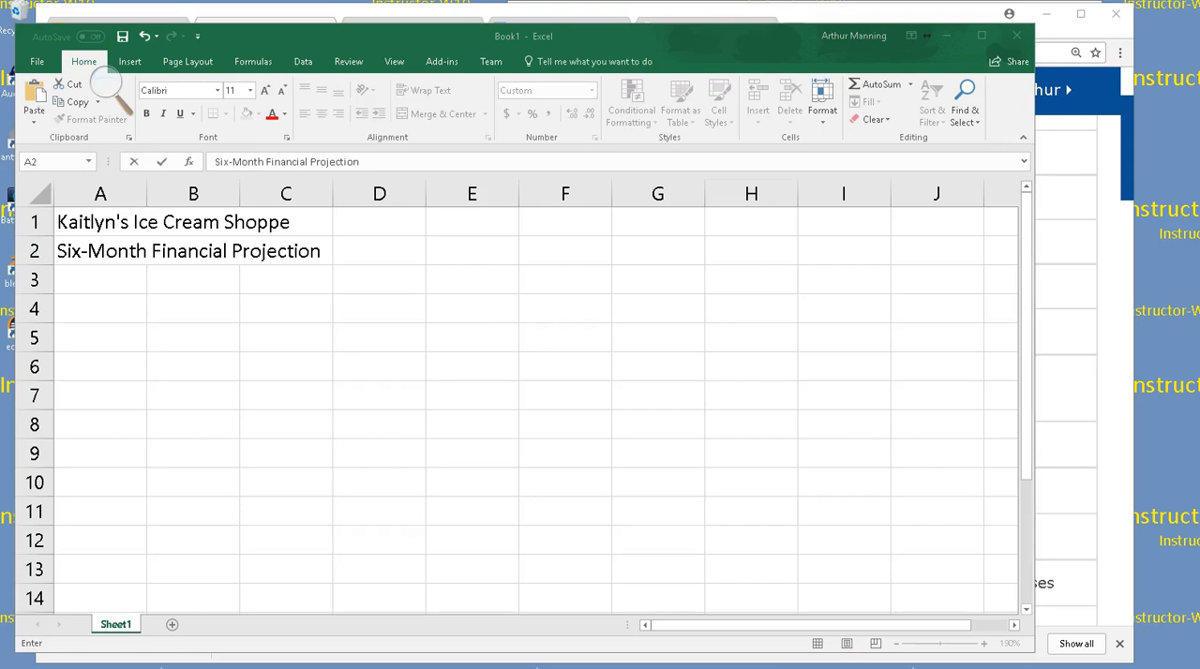
{"action": "left_click_drag", "start_coordinate": [1199, 81], "coordinate": [72, 35]}
{"action": "scroll", "coordinate": [677, 255], "scroll_direction": "down", "scroll_amount": 2}
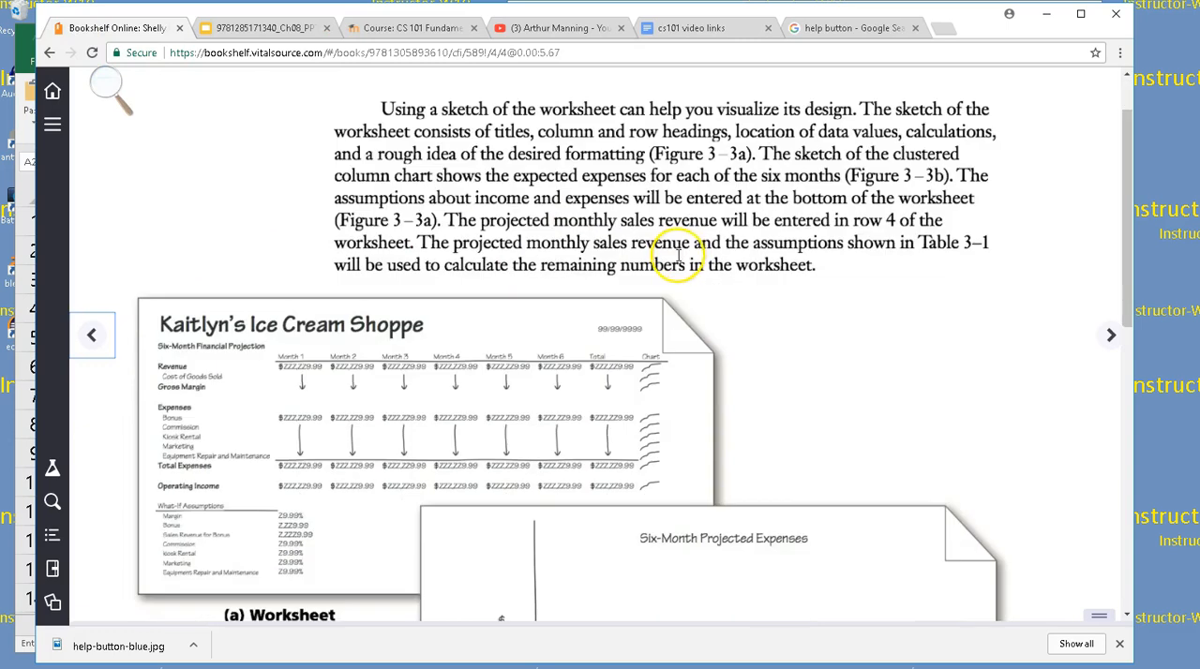
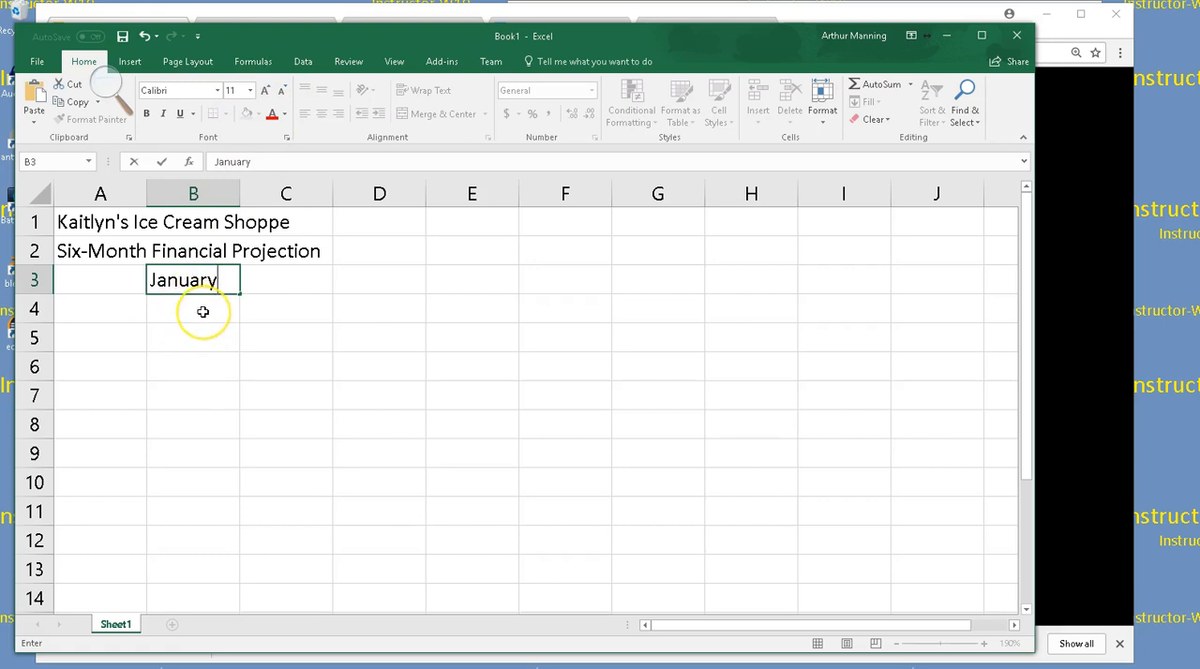
Rotate the January heading in cell B3 to a text orientation of 60 degrees
{"action": "left_click", "coordinate": [202, 312]}
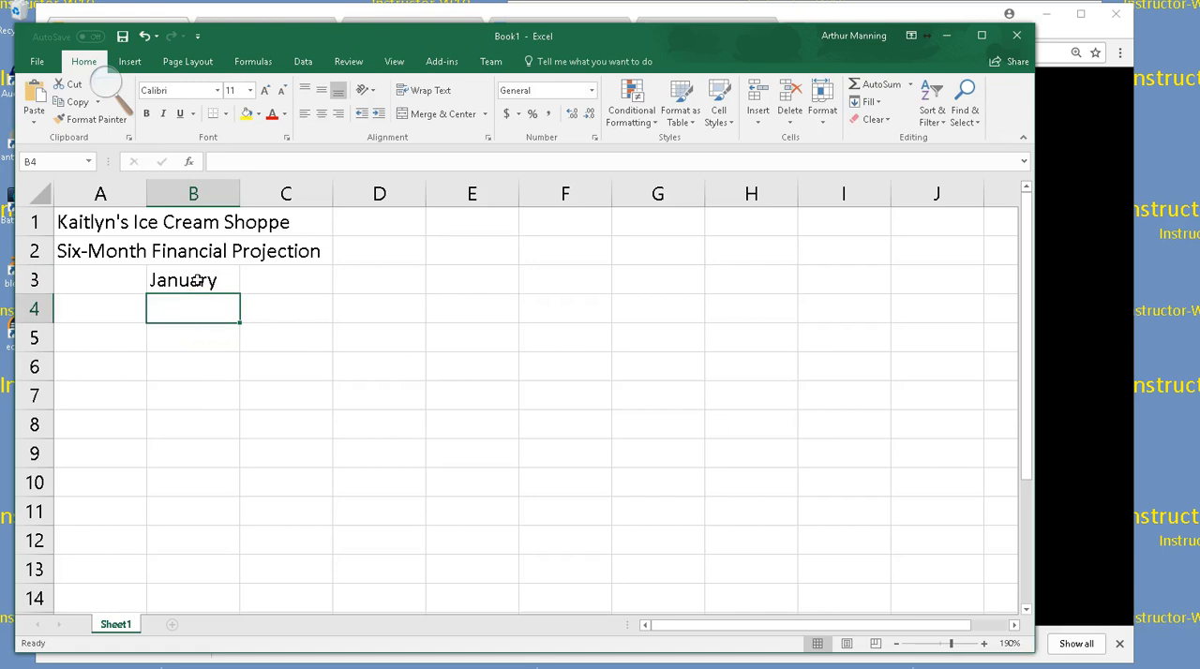
{"action": "left_click", "coordinate": [197, 281]}
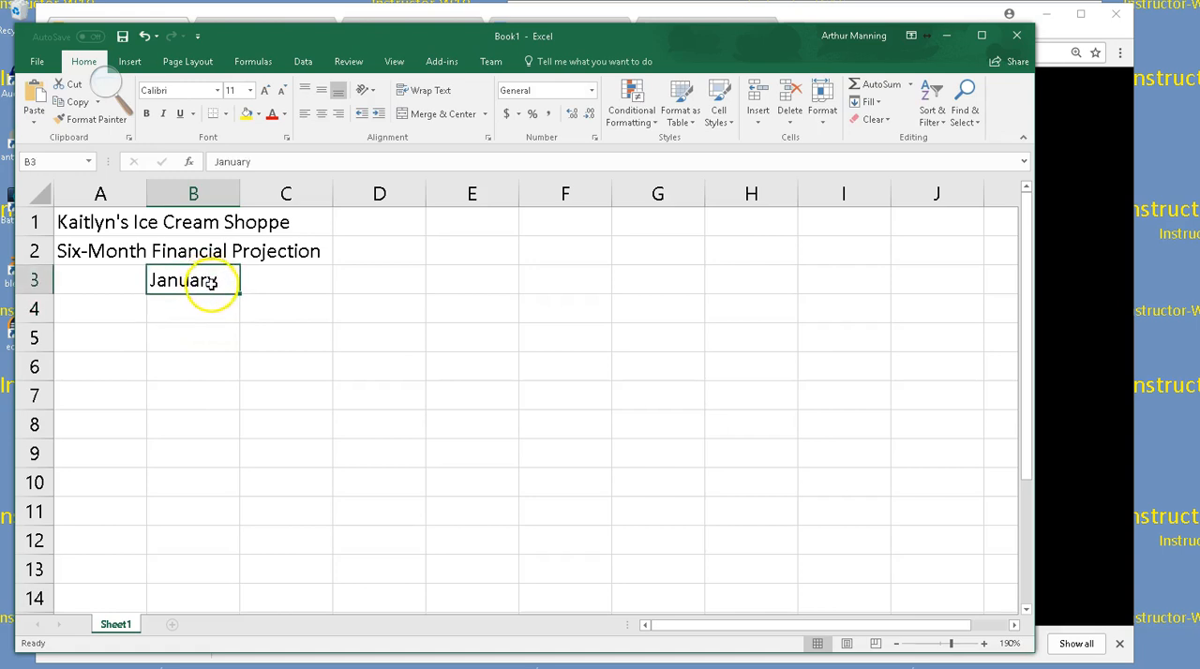
{"action": "left_click", "coordinate": [372, 91]}
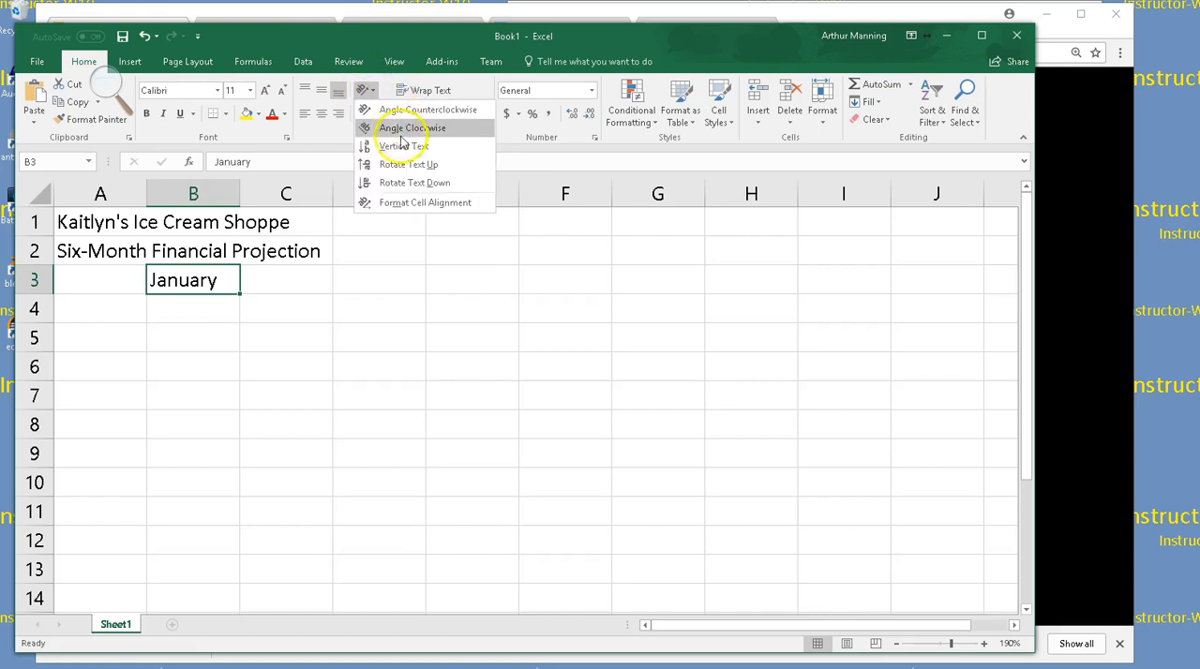
{"action": "left_click", "coordinate": [417, 204]}
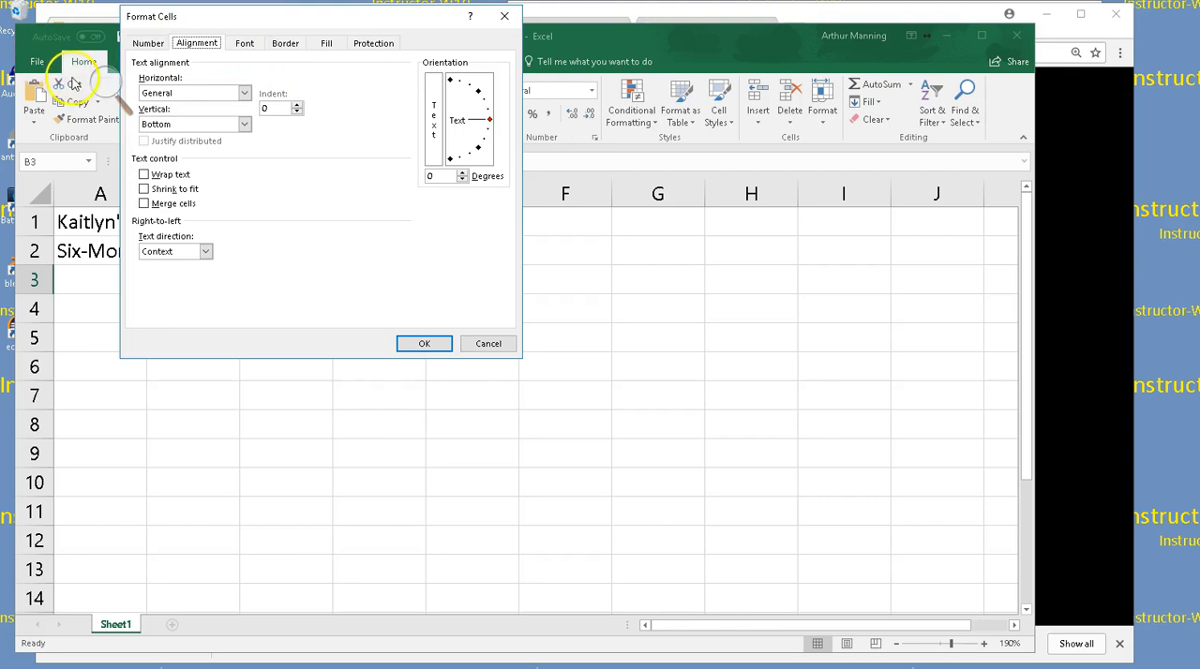
{"action": "left_click", "coordinate": [97, 87]}
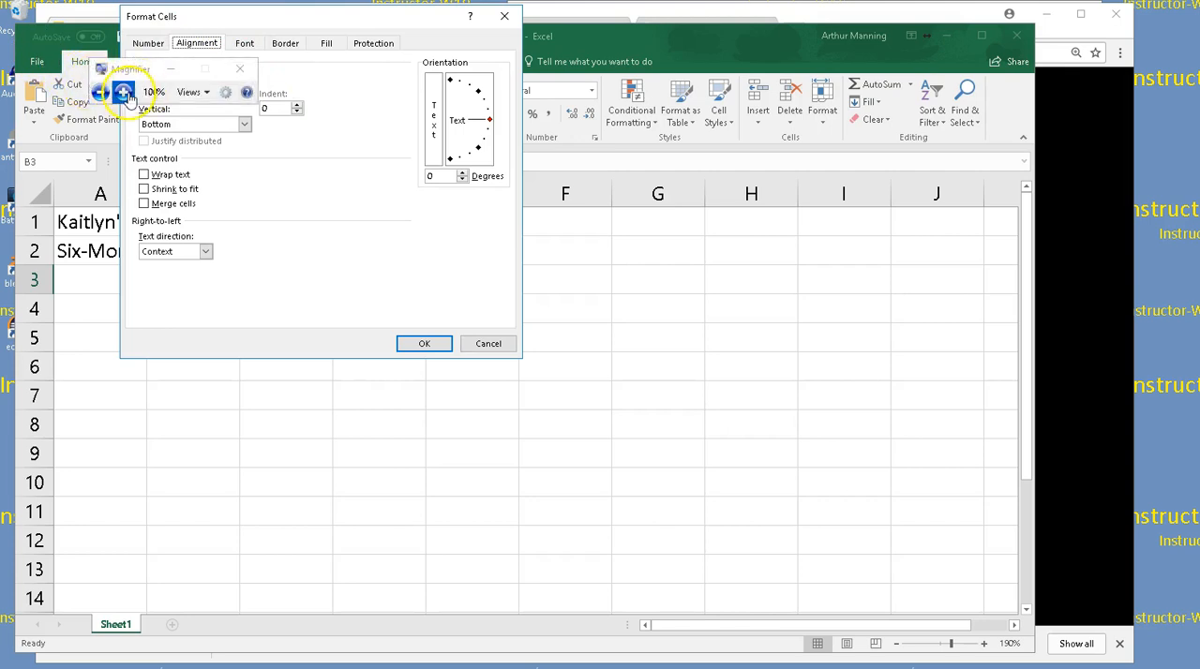
{"action": "left_click", "coordinate": [122, 91]}
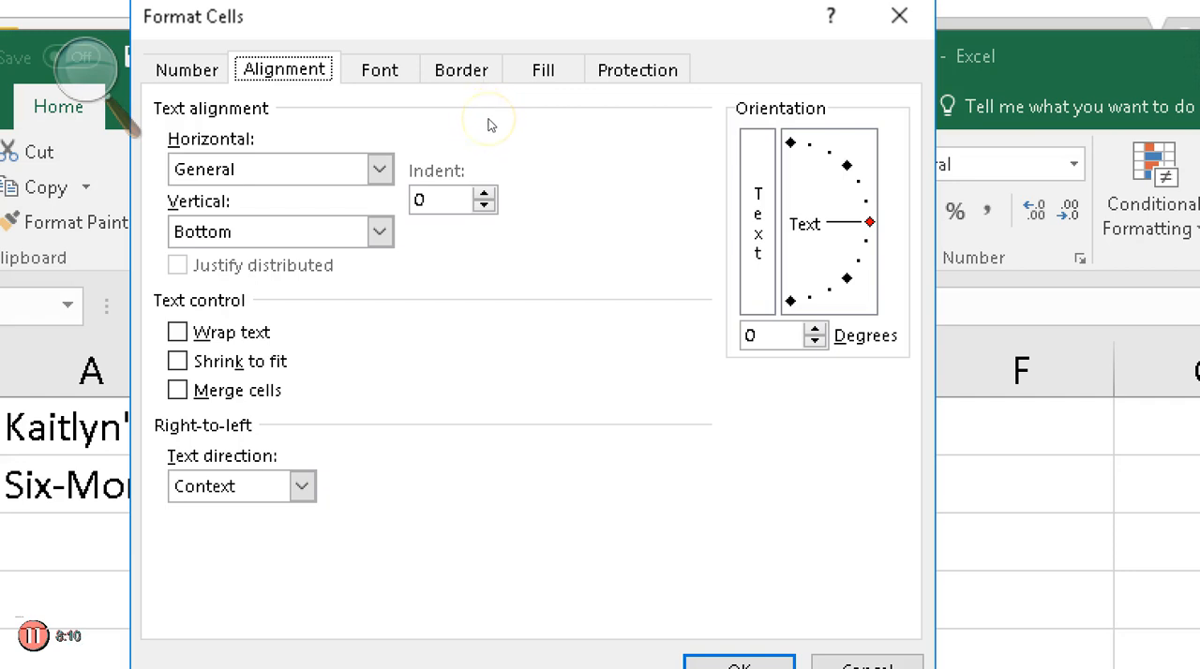
{"action": "left_click_drag", "start_coordinate": [869, 222], "coordinate": [830, 151]}
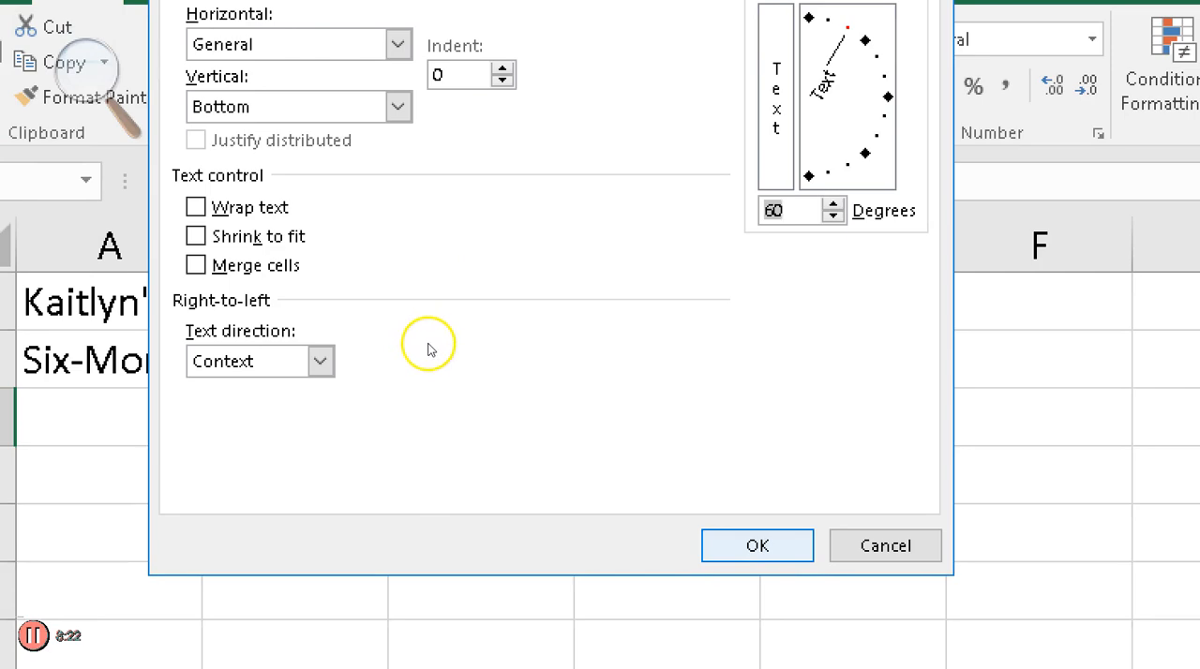
{"action": "key", "text": "Return"}
{"action": "left_click", "coordinate": [83, 71]}
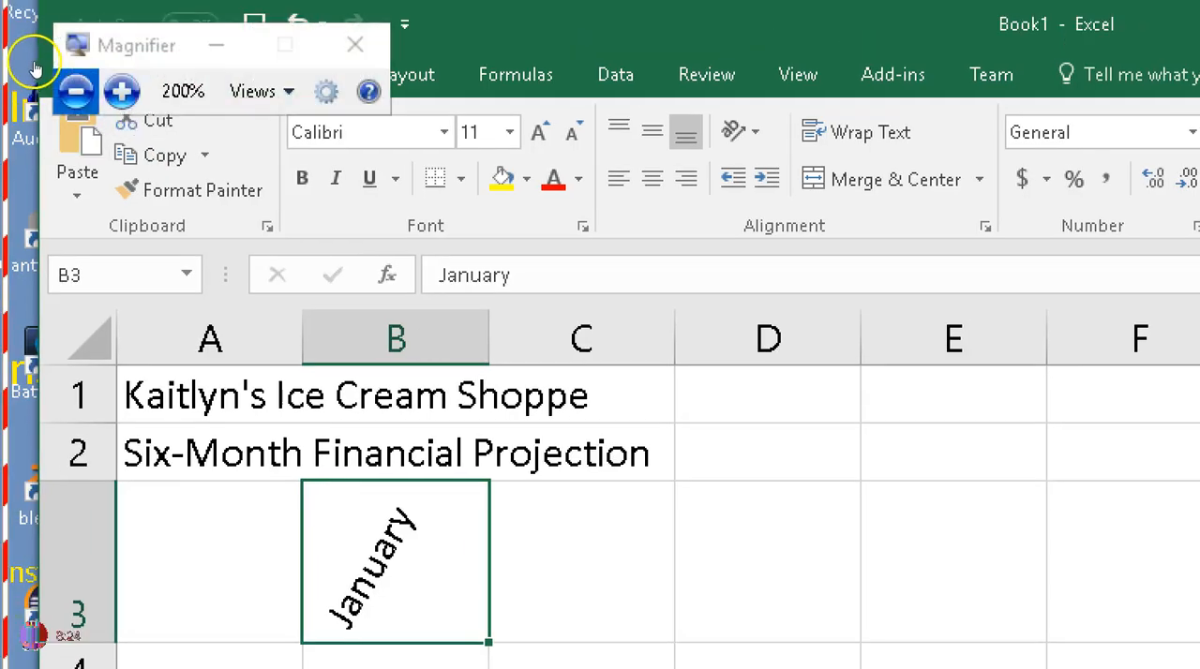
{"action": "left_click", "coordinate": [80, 89]}
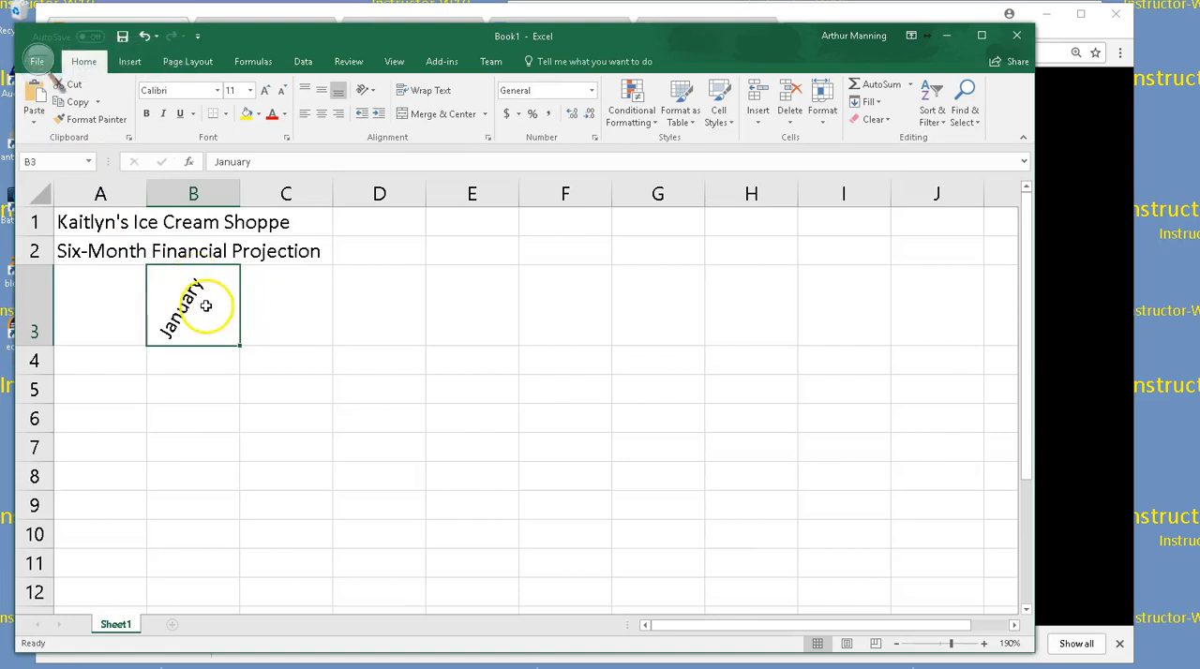
Fill the rotated January heading across row 3 through column G to create the months up to June
{"action": "left_click", "coordinate": [374, 90]}
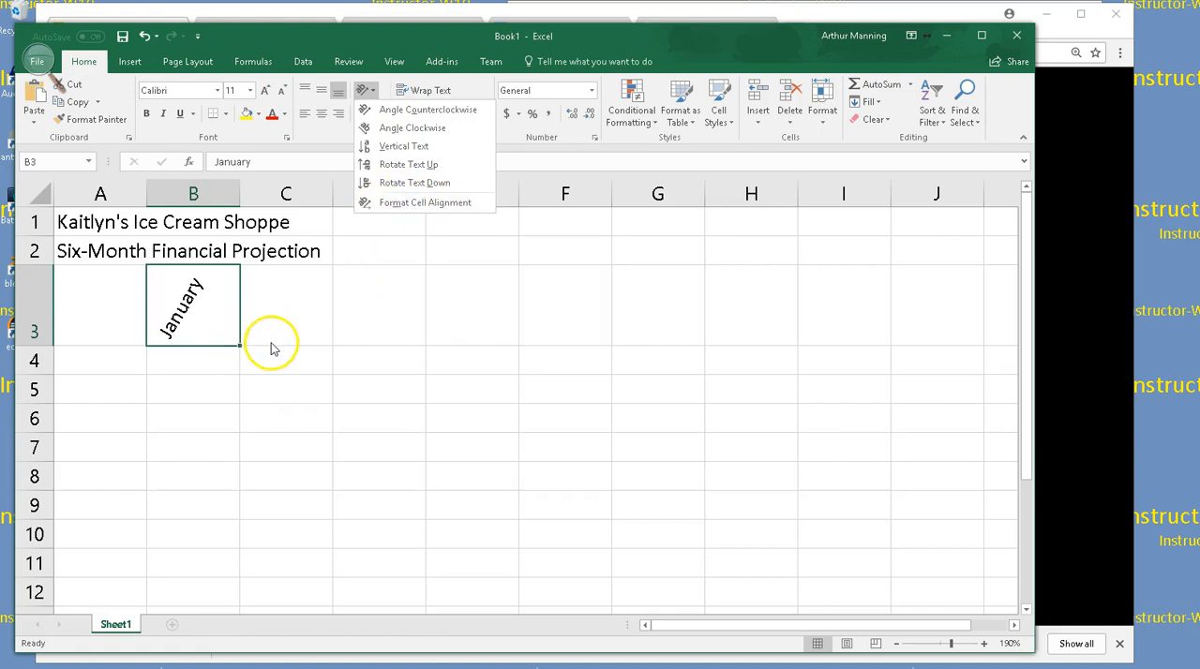
{"action": "left_click", "coordinate": [217, 322]}
{"action": "left_click_drag", "start_coordinate": [241, 346], "coordinate": [660, 353]}
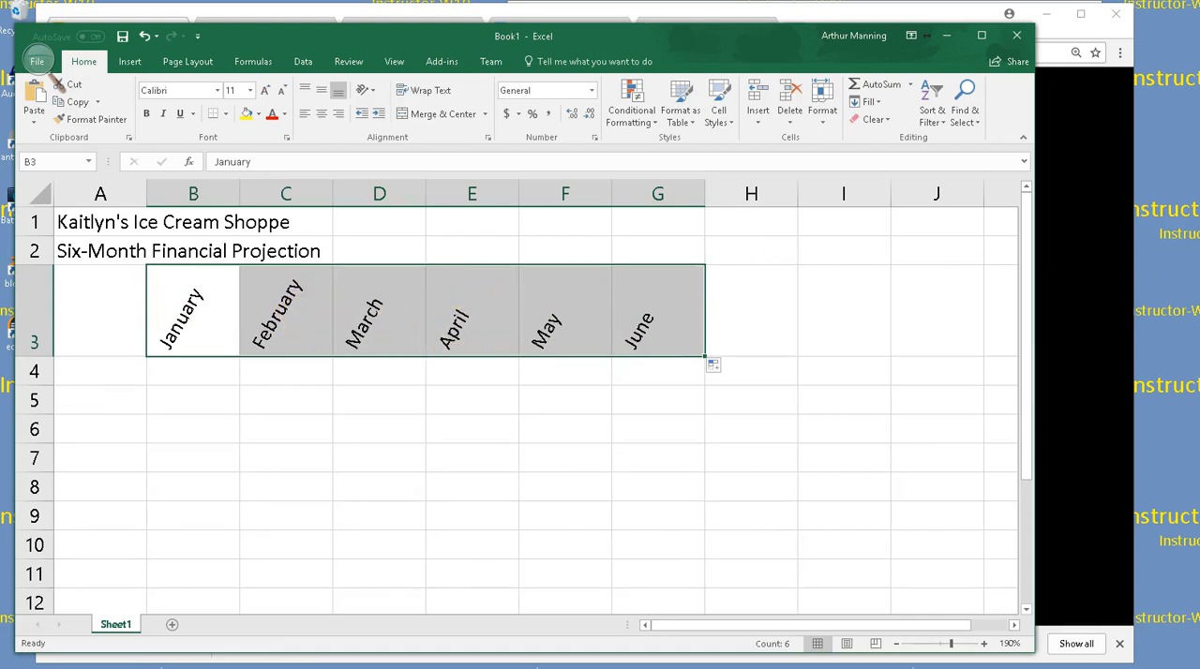
{"action": "left_click", "coordinate": [38, 61]}
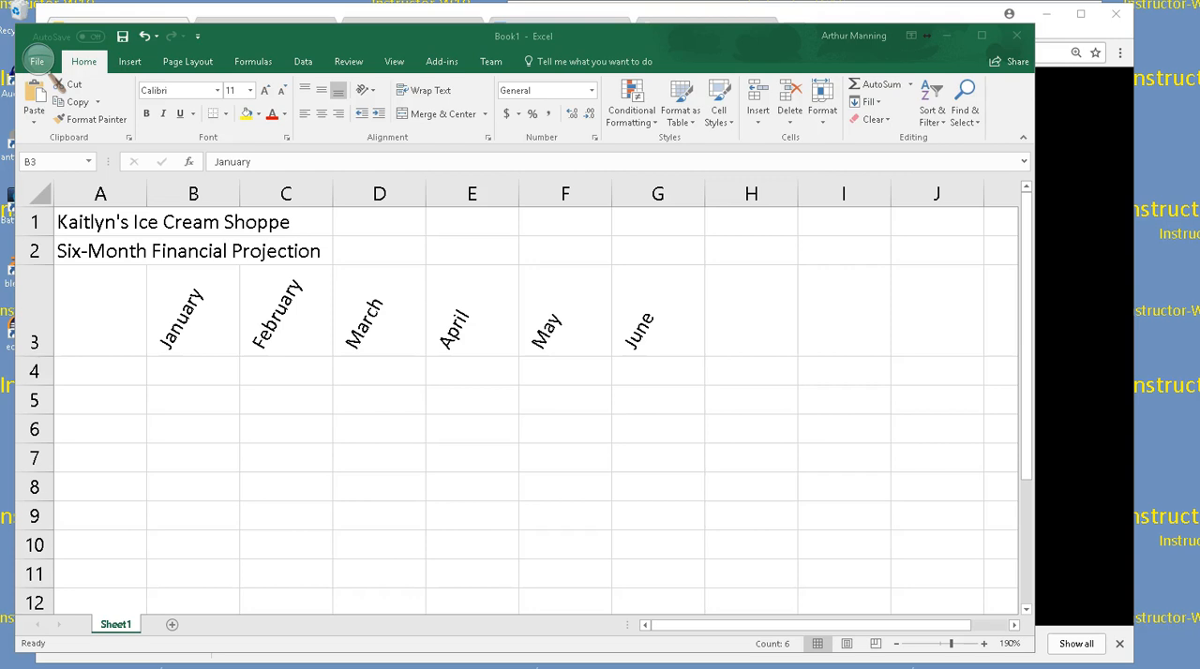
{"action": "left_click", "coordinate": [178, 321]}
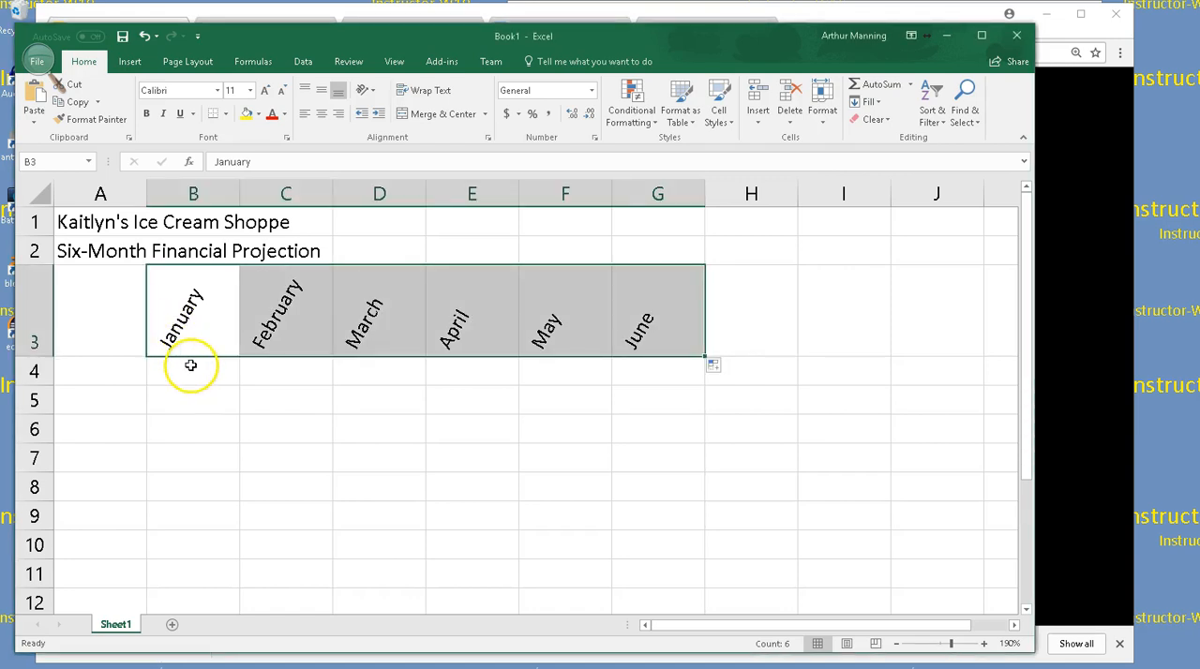
{"action": "left_click", "coordinate": [221, 419]}
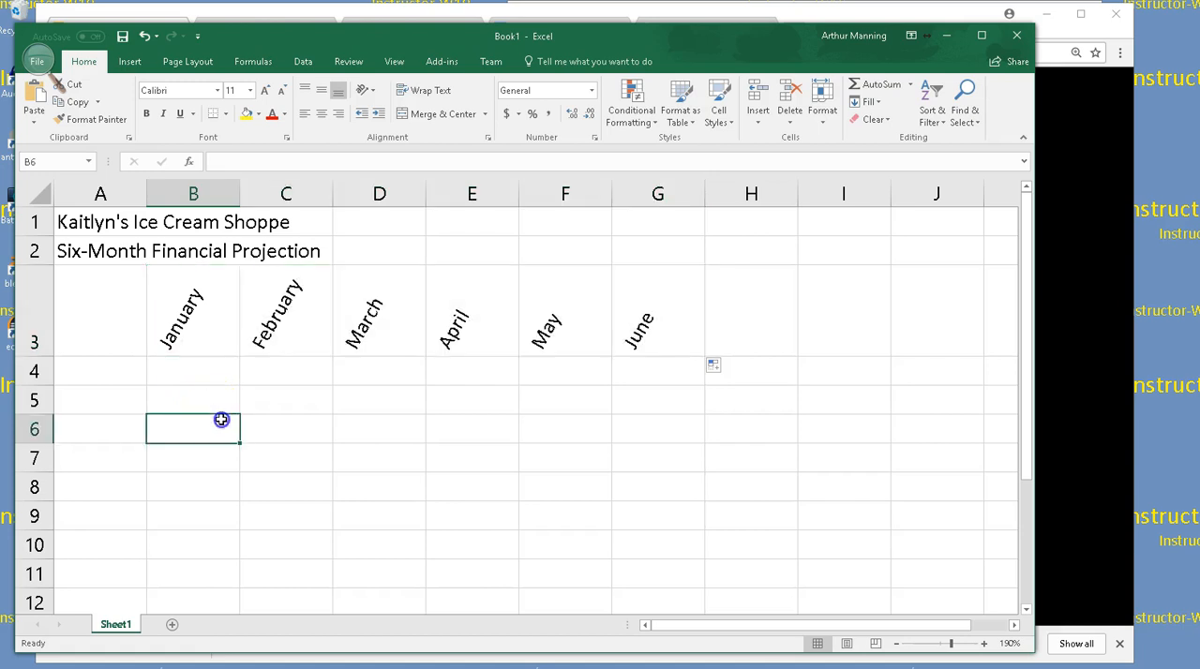
{"action": "left_click", "coordinate": [304, 421]}
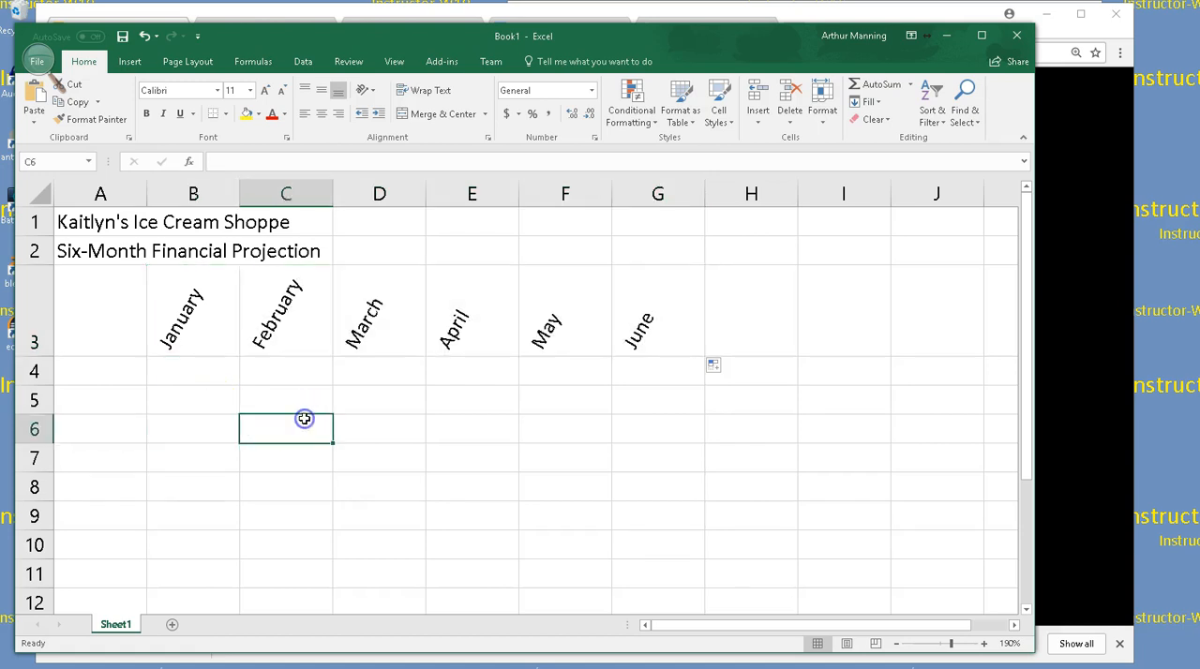
{"action": "key", "text": "ctrl+a"}
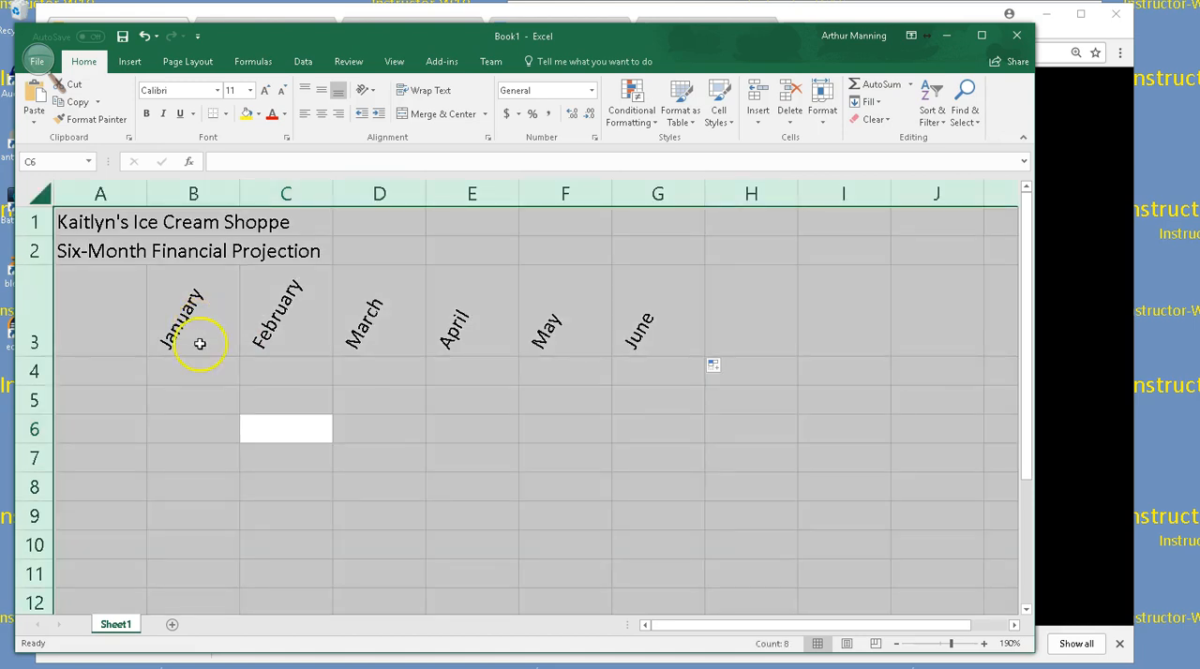
{"action": "left_click", "coordinate": [228, 400]}
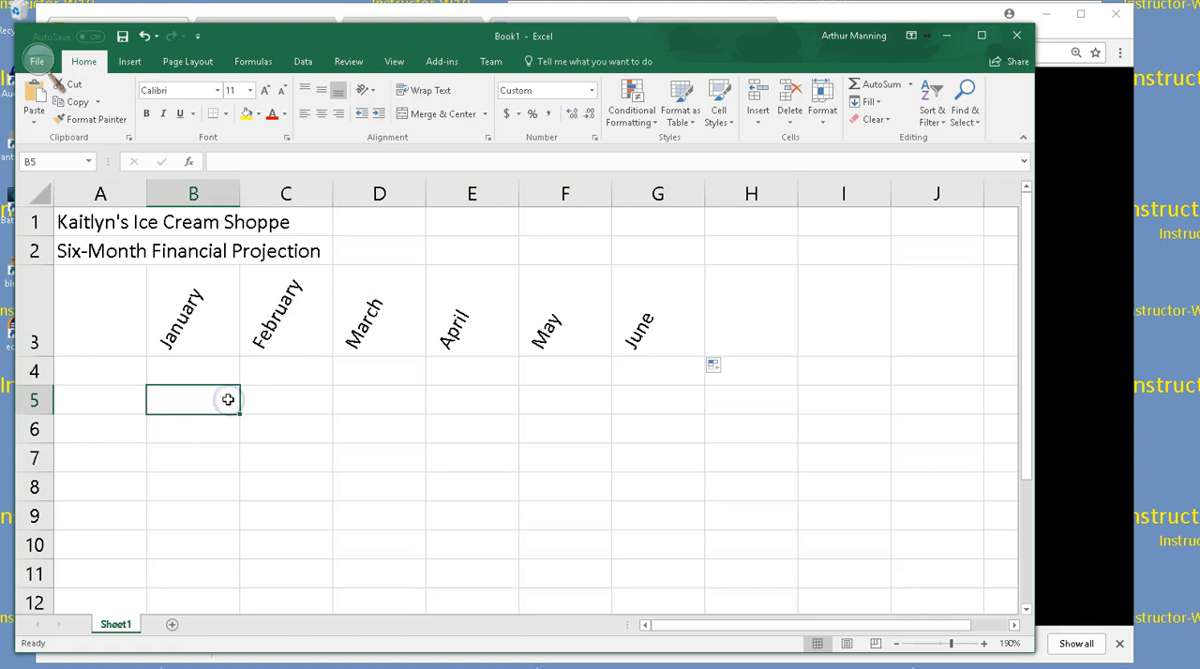
{"action": "left_click", "coordinate": [284, 407]}
{"action": "left_click", "coordinate": [310, 440]}
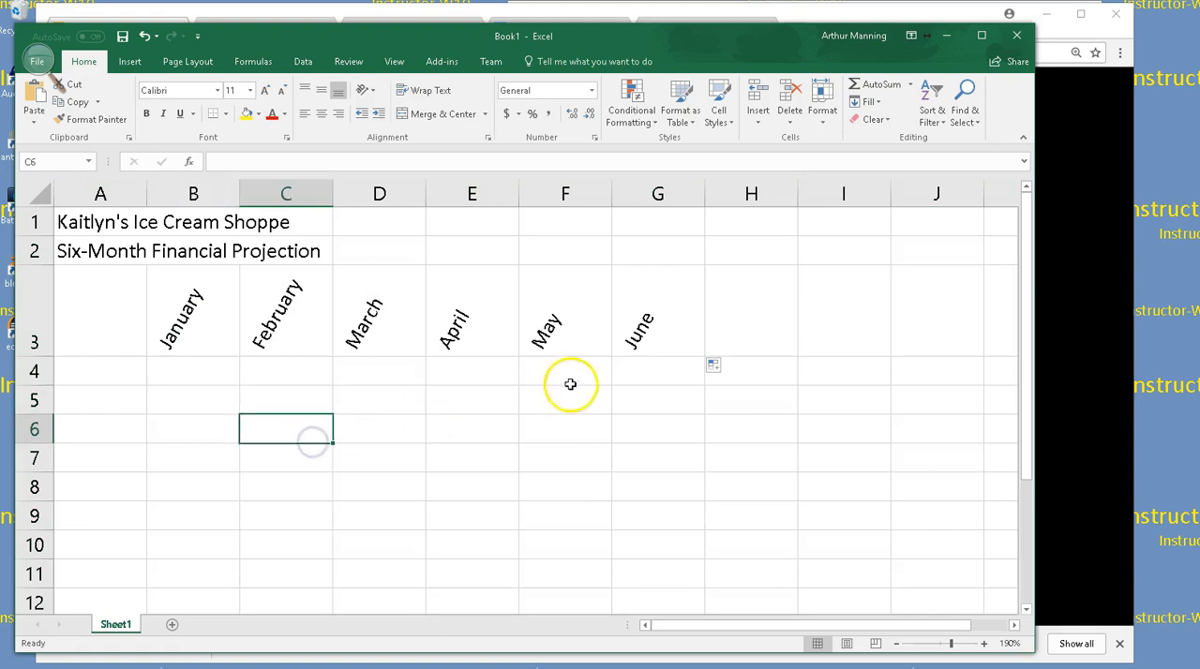
Enter the column headings Total in cell H3 and Chart in cell I3
{"action": "left_click", "coordinate": [755, 338]}
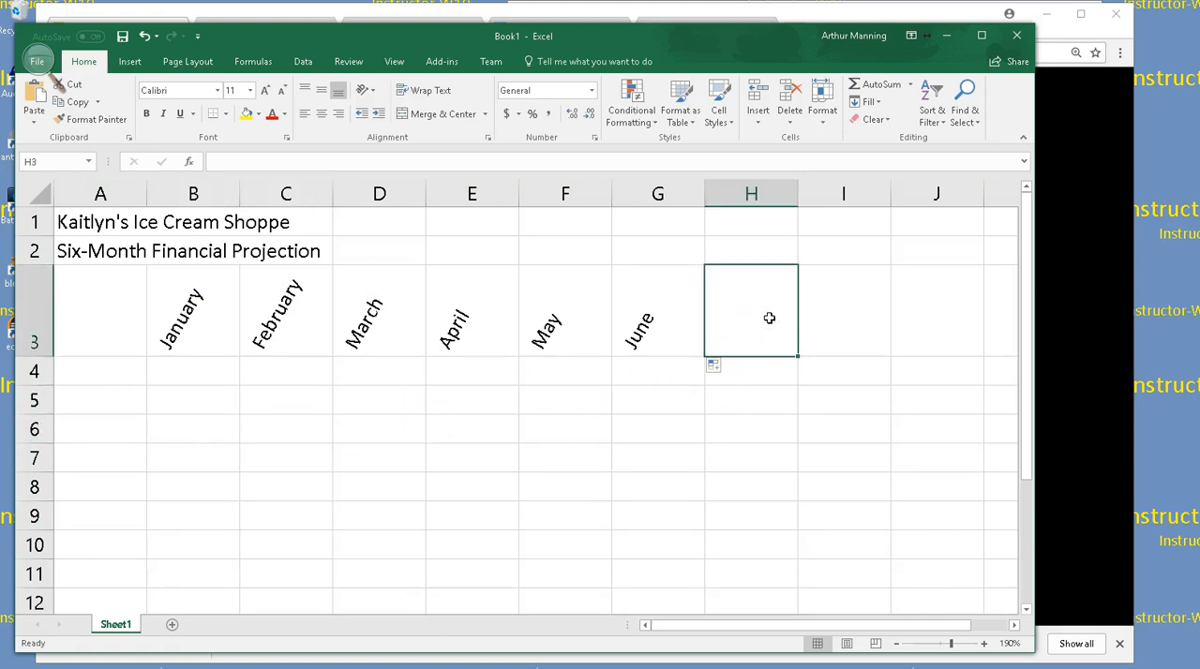
{"action": "type", "text": "To"}
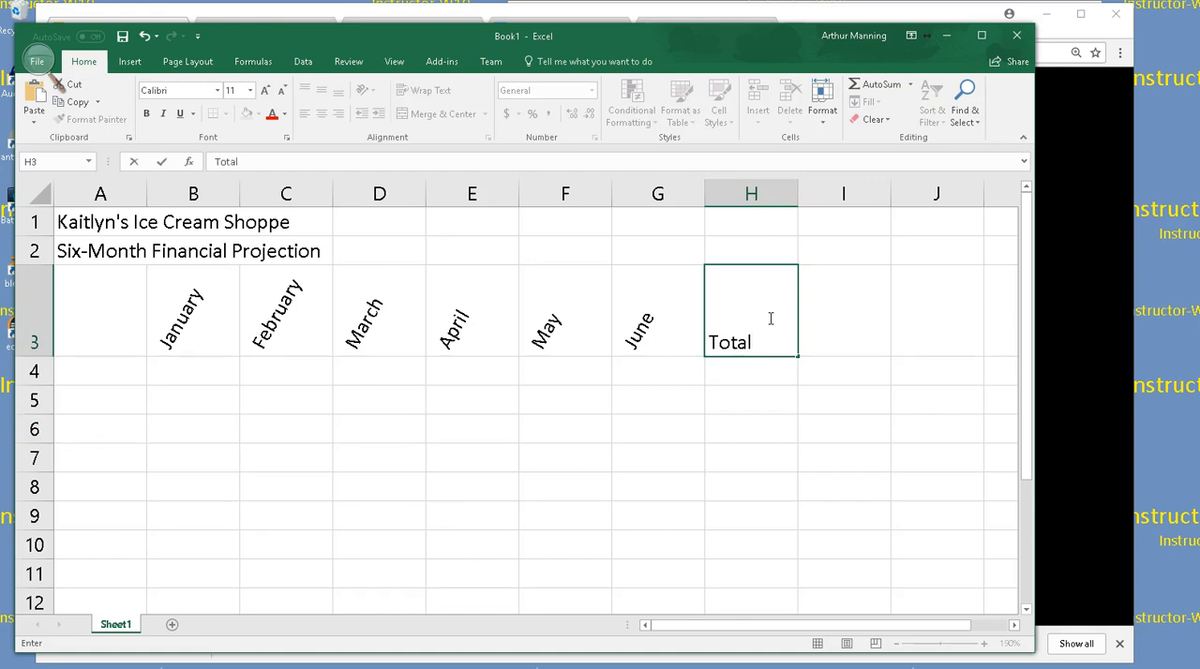
{"action": "type", "text": "tal"}
{"action": "key", "text": "Tab"}
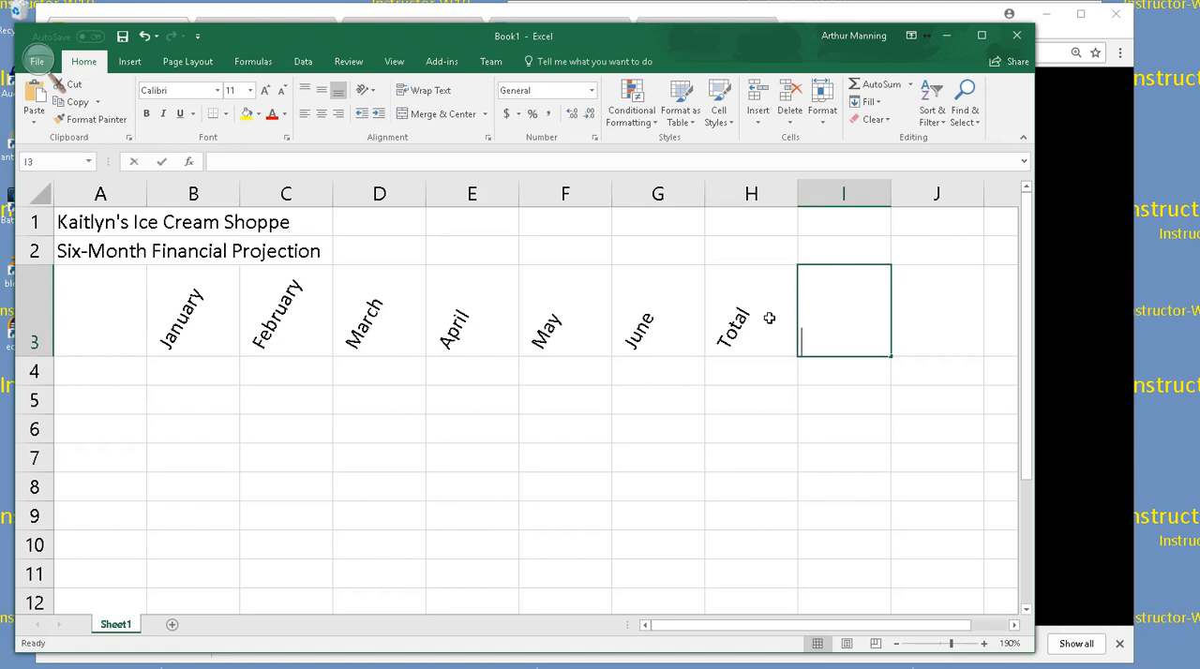
{"action": "type", "text": "Chart"}
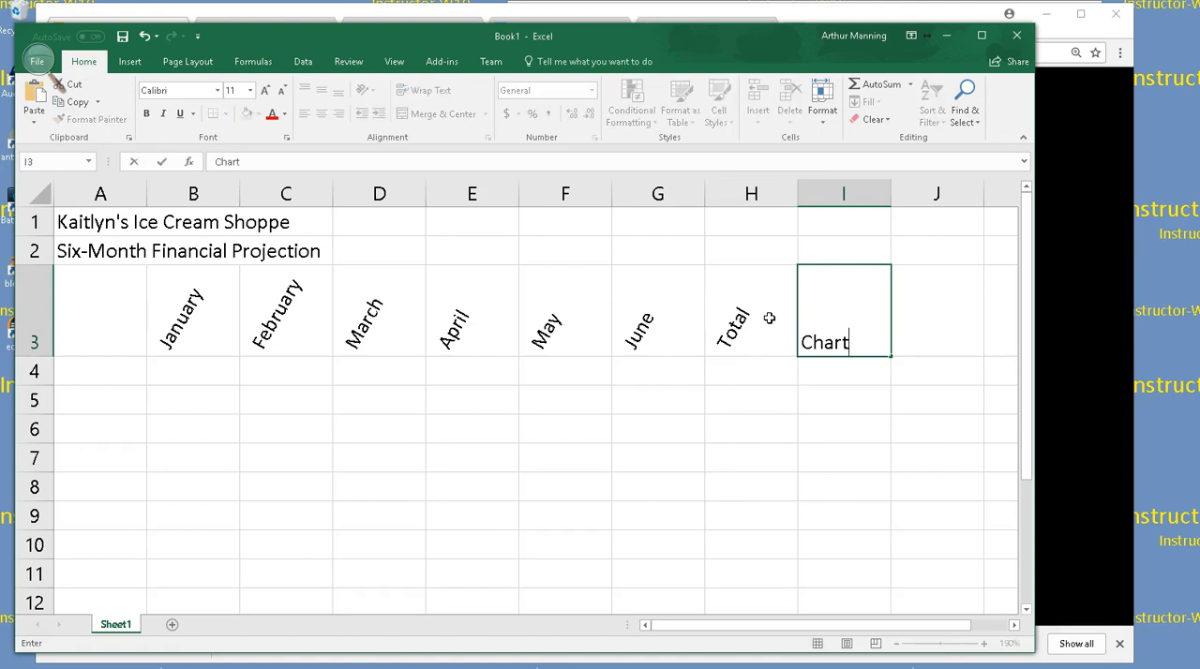
{"action": "key", "text": "Return"}
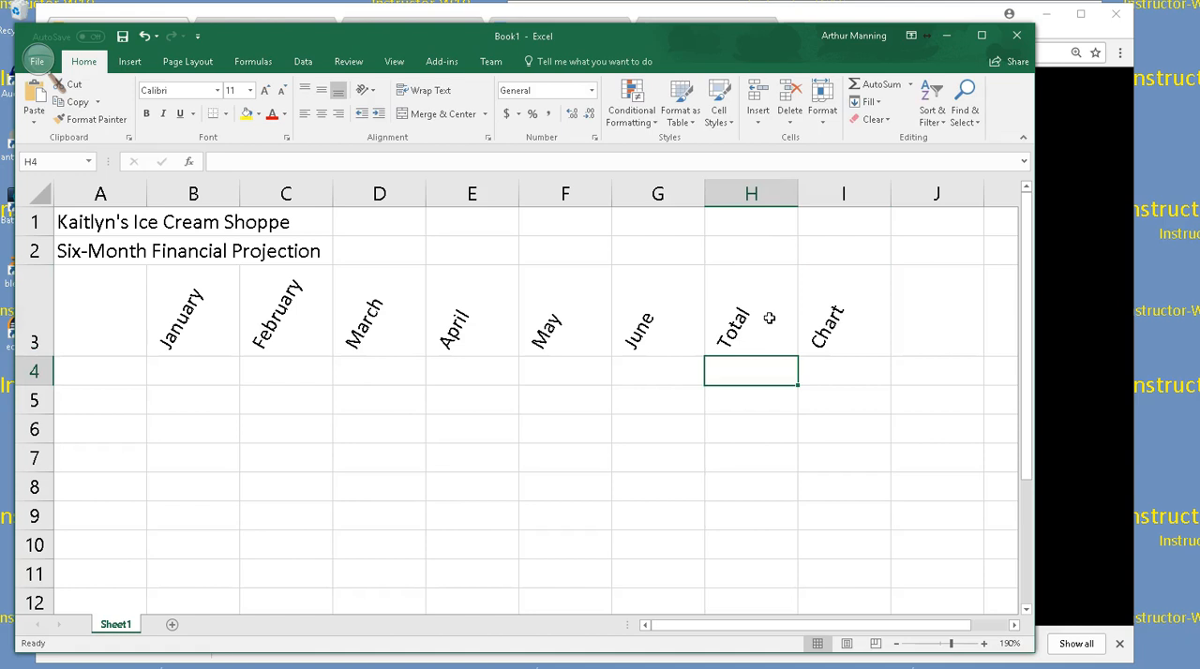
{"action": "left_click", "coordinate": [667, 332]}
{"action": "double_click", "coordinate": [668, 330]}
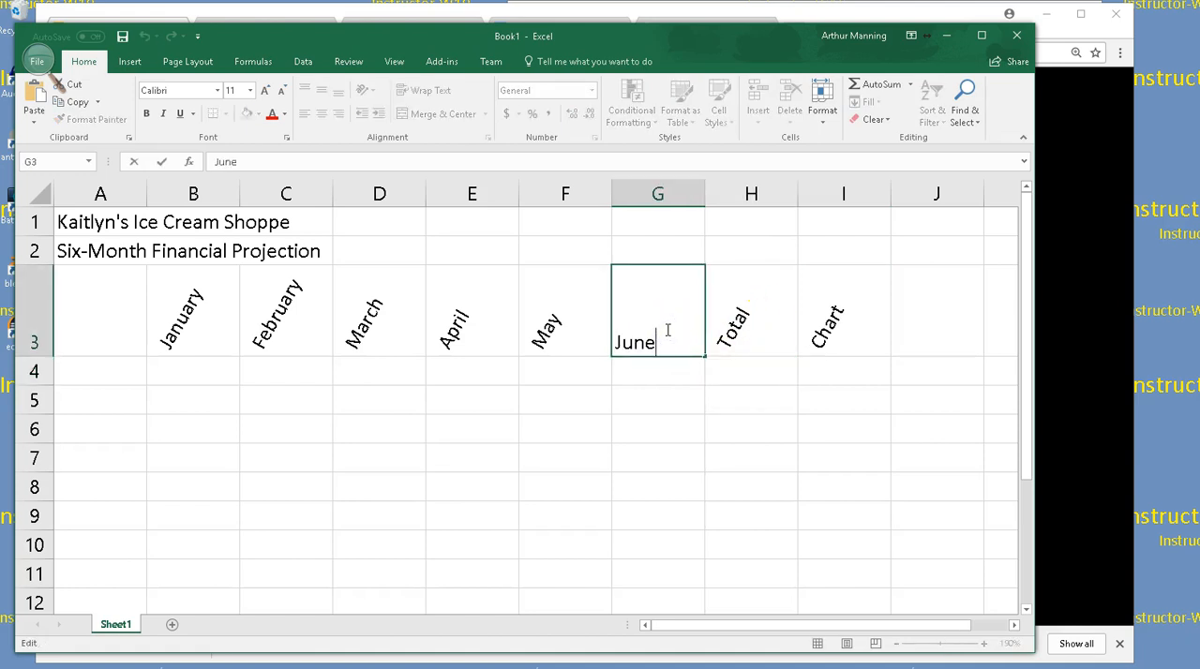
{"action": "left_click", "coordinate": [677, 367]}
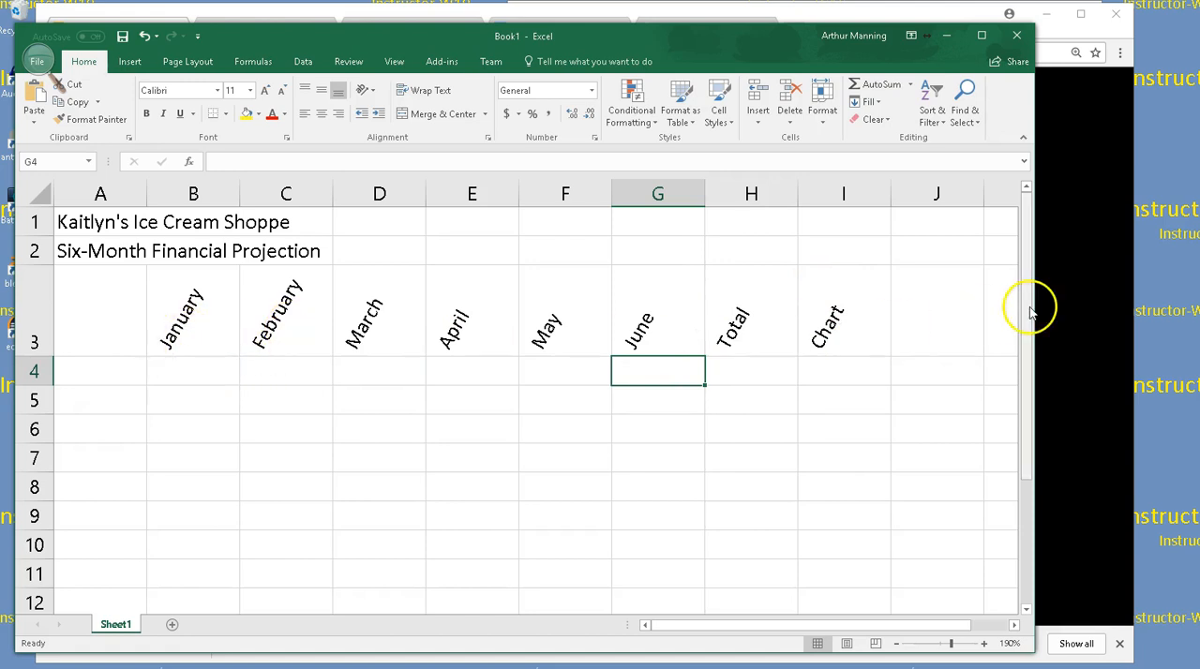
{"action": "scroll", "coordinate": [515, 404], "scroll_direction": "down", "scroll_amount": 2}
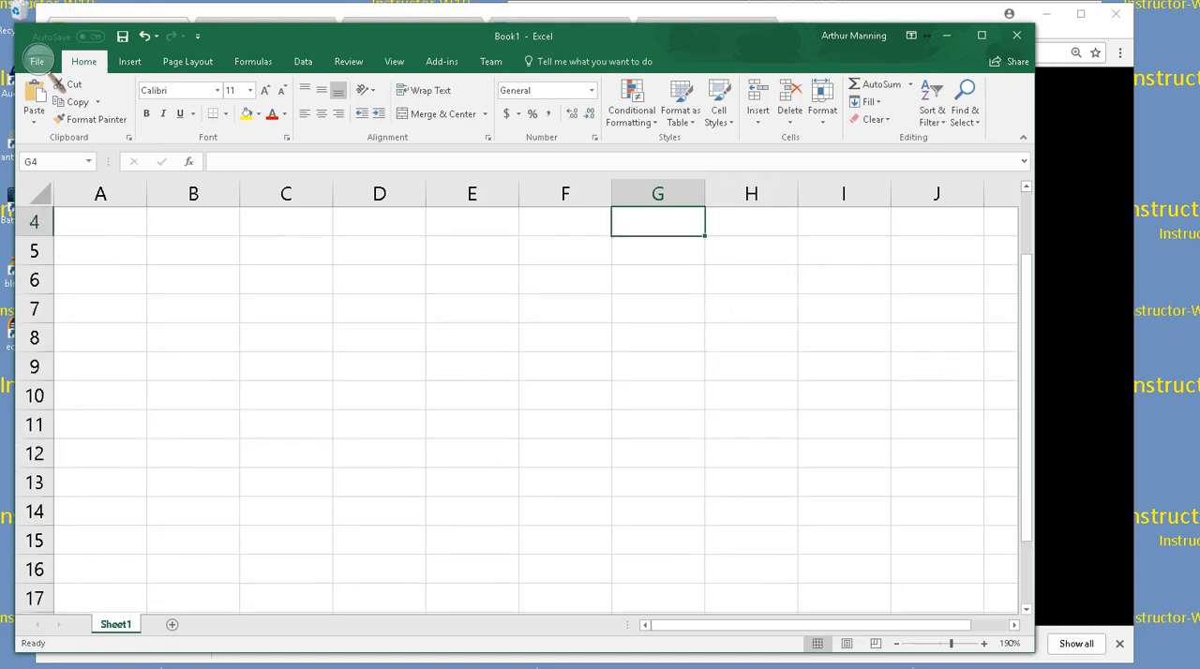
{"action": "scroll", "coordinate": [515, 403], "scroll_direction": "up", "scroll_amount": 2}
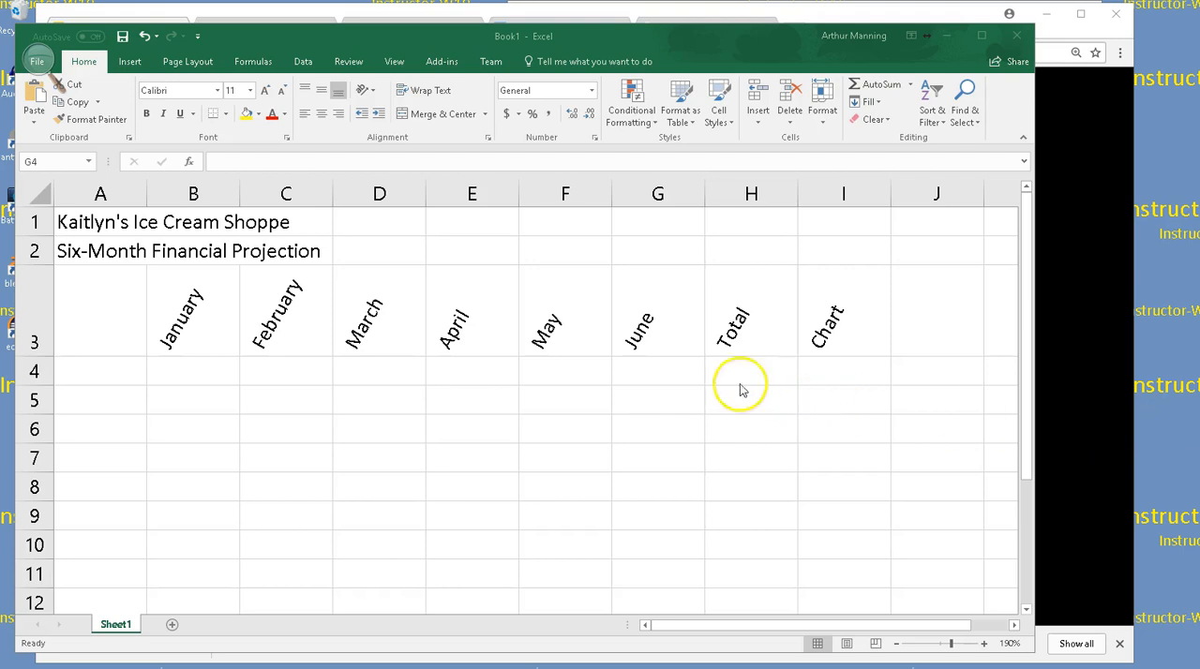
Widen column A enough to fit the title in A1 and enter the row label Revenue in cell A4
{"action": "left_click", "coordinate": [136, 194]}
{"action": "left_click_drag", "start_coordinate": [145, 193], "coordinate": [297, 193]}
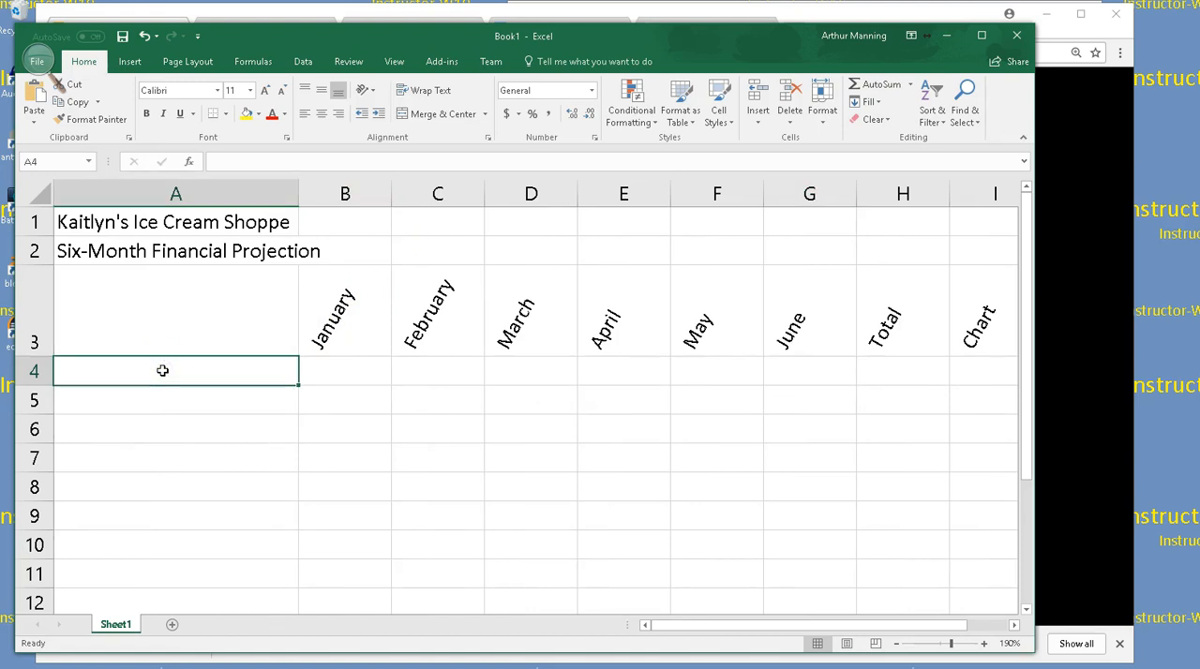
{"action": "type", "text": "Re"}
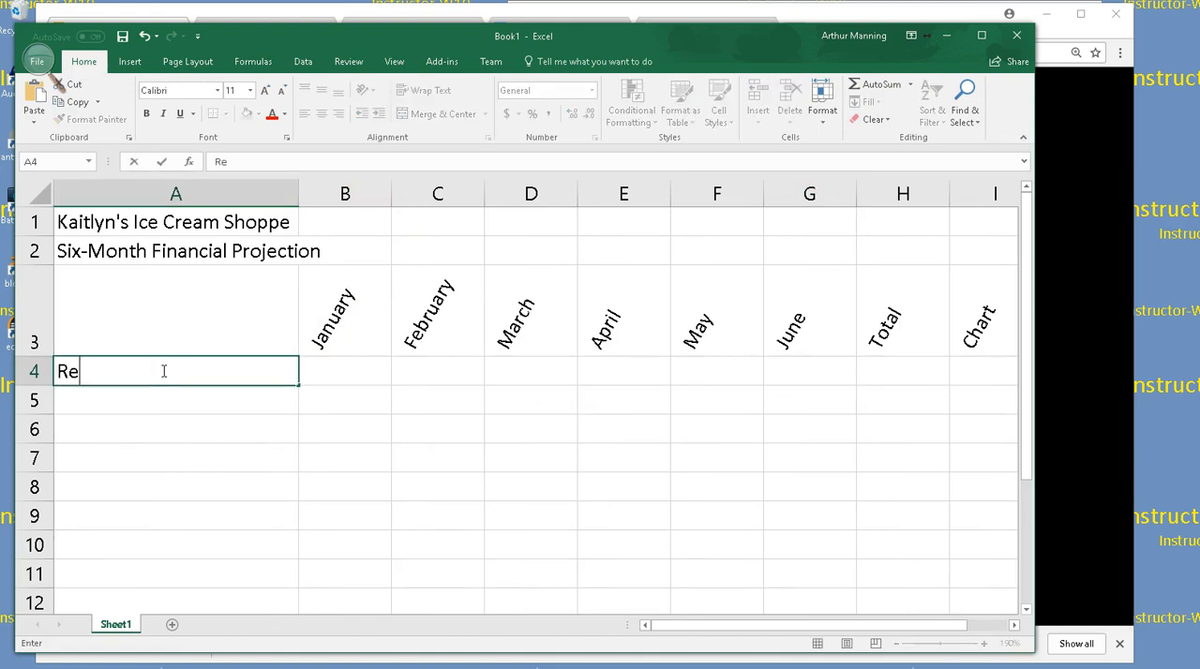
{"action": "type", "text": "venue"}
{"action": "key", "text": "Return"}
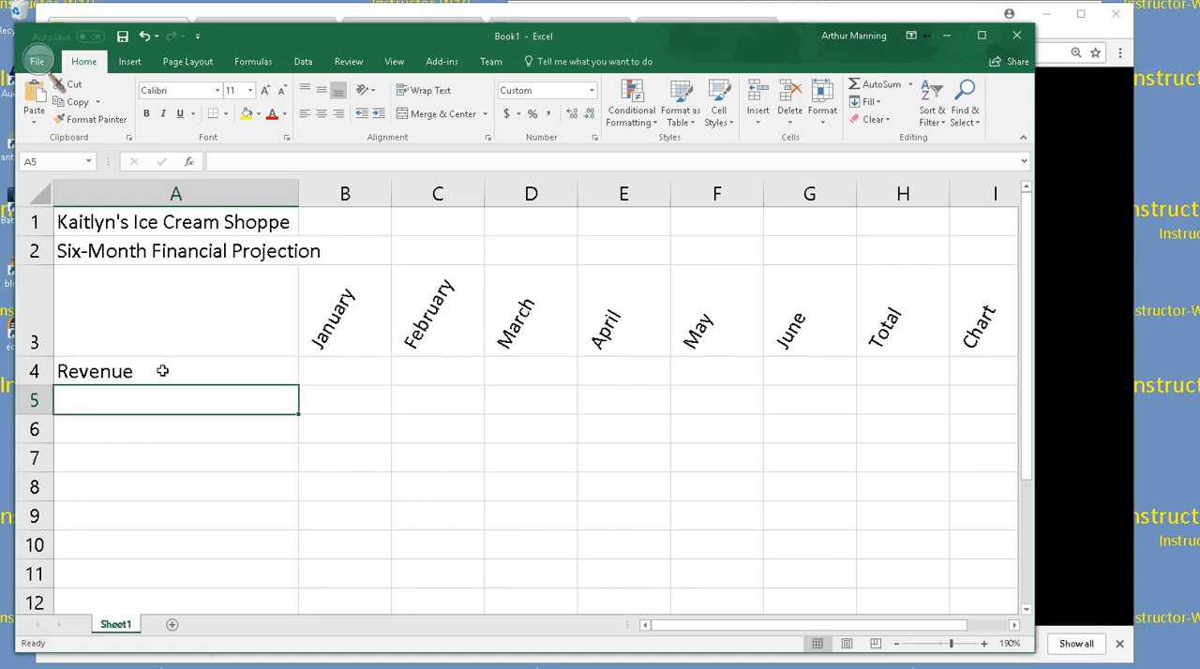
Enter the row labels Cost of Goods Sold in cell A5 and Gross Margin in cell A6
{"action": "type", "text": "Co"}
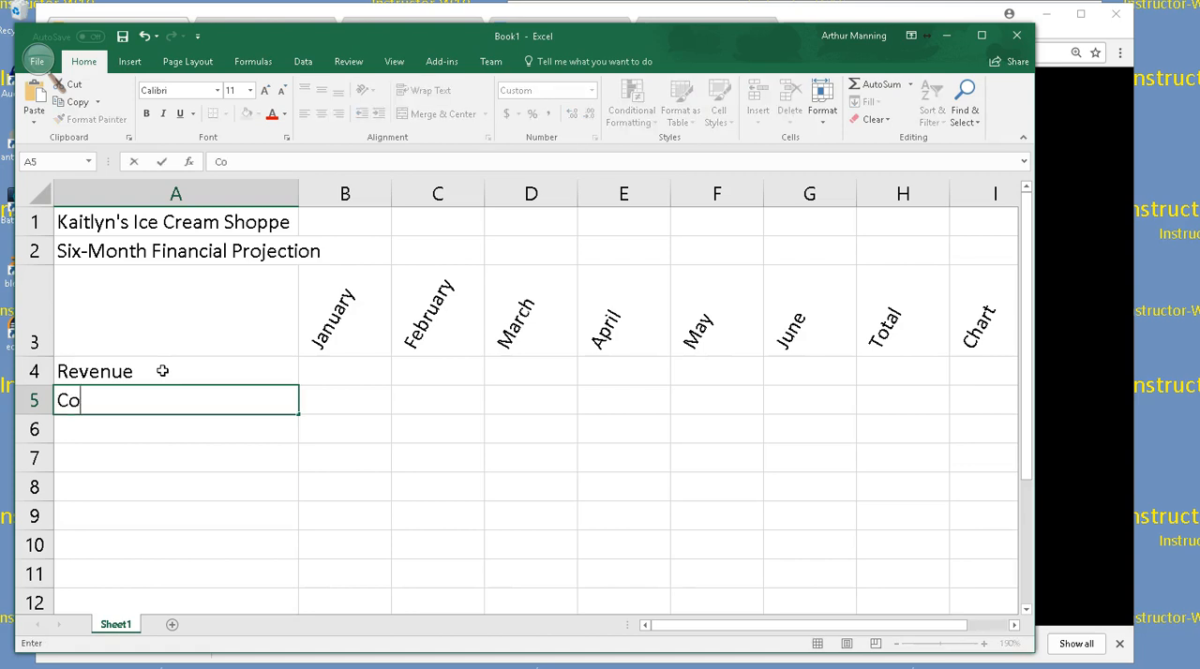
{"action": "type", "text": "st of Goo"}
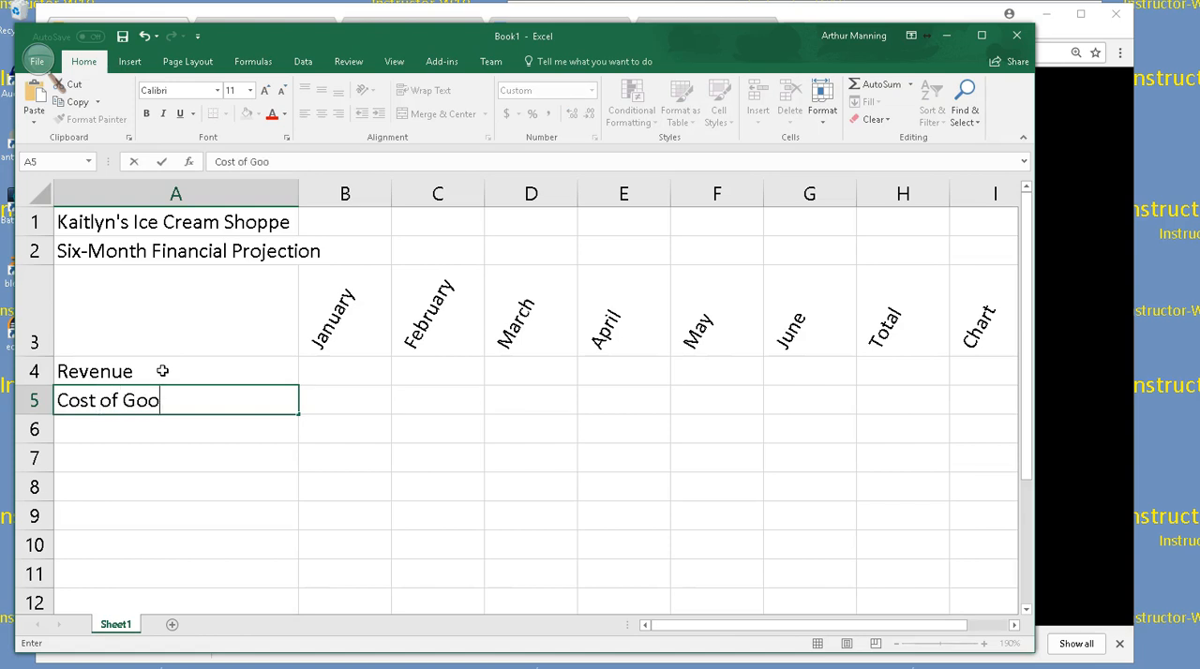
{"action": "type", "text": "ds Sold"}
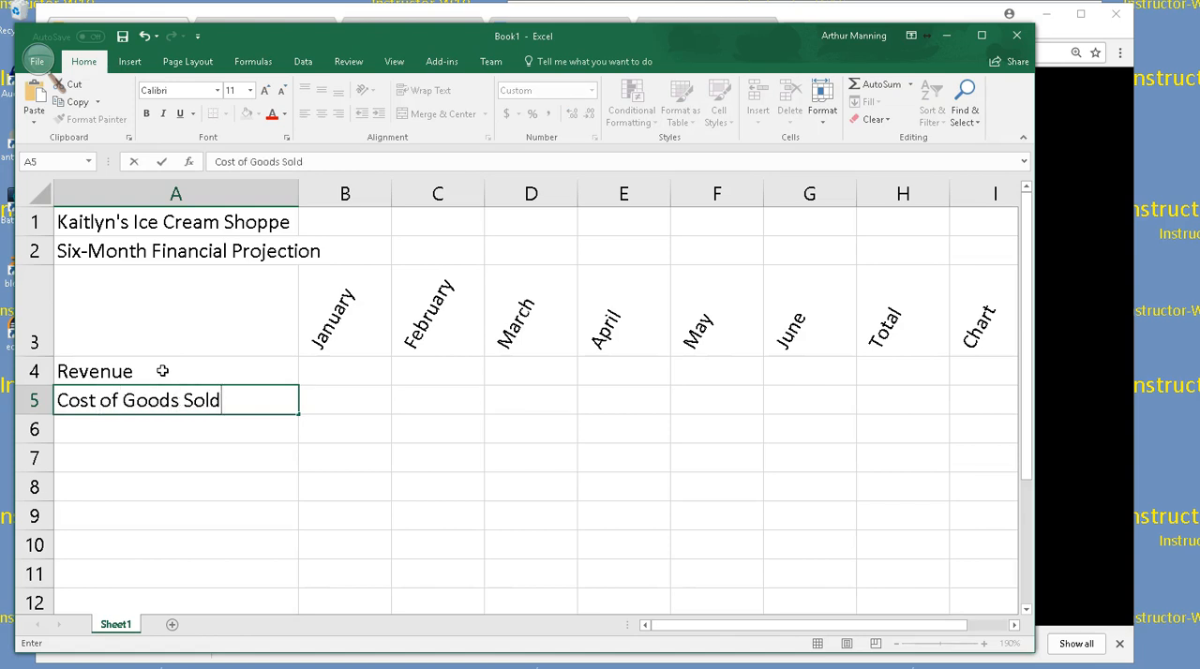
{"action": "key", "text": "Return"}
{"action": "type", "text": "Gross"}
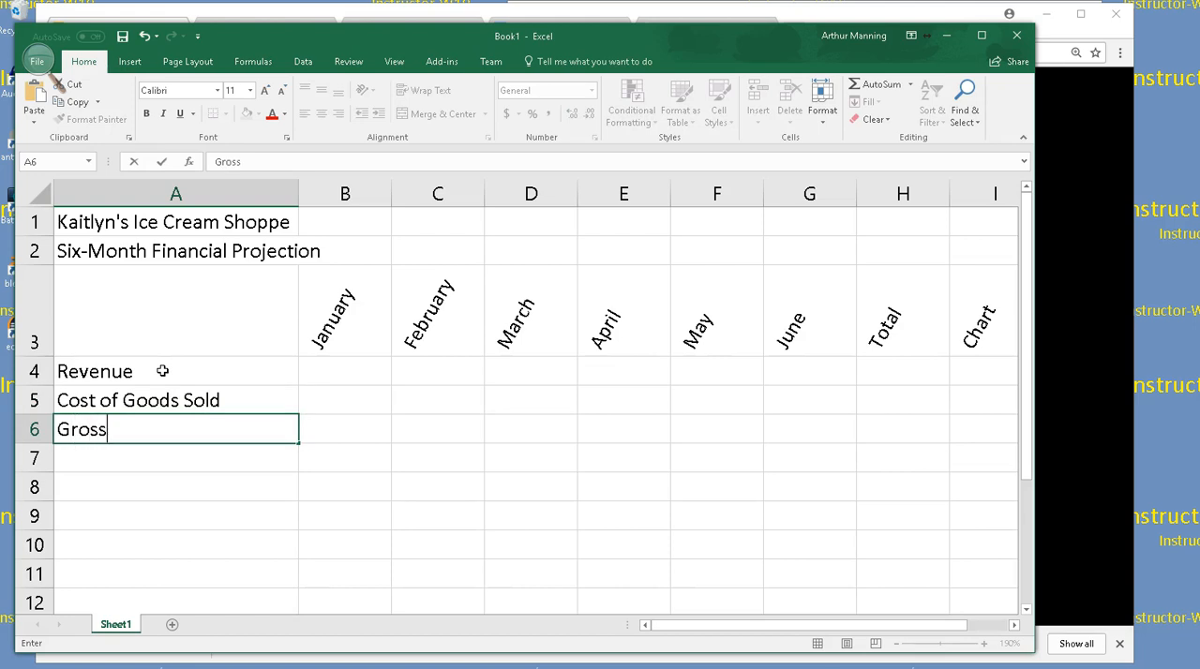
{"action": "type", "text": " Margin"}
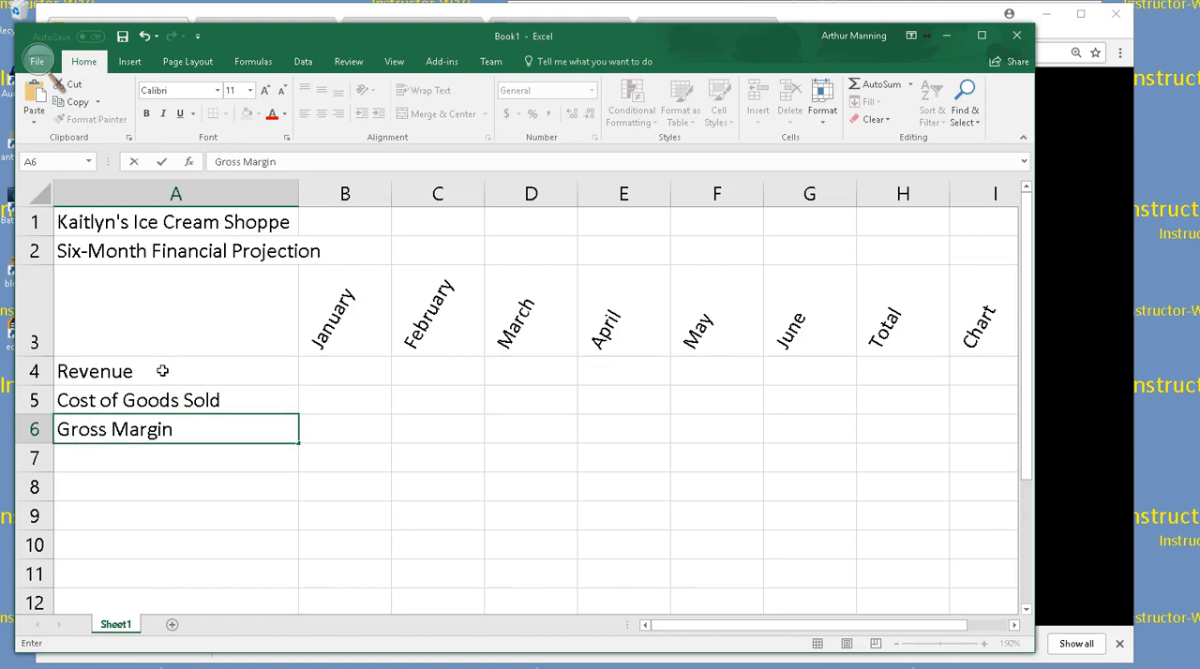
Leave row 7 blank and enter the row labels Expenses in A8, Bonus in A9 and Commission in A10
{"action": "key", "text": "Return"}
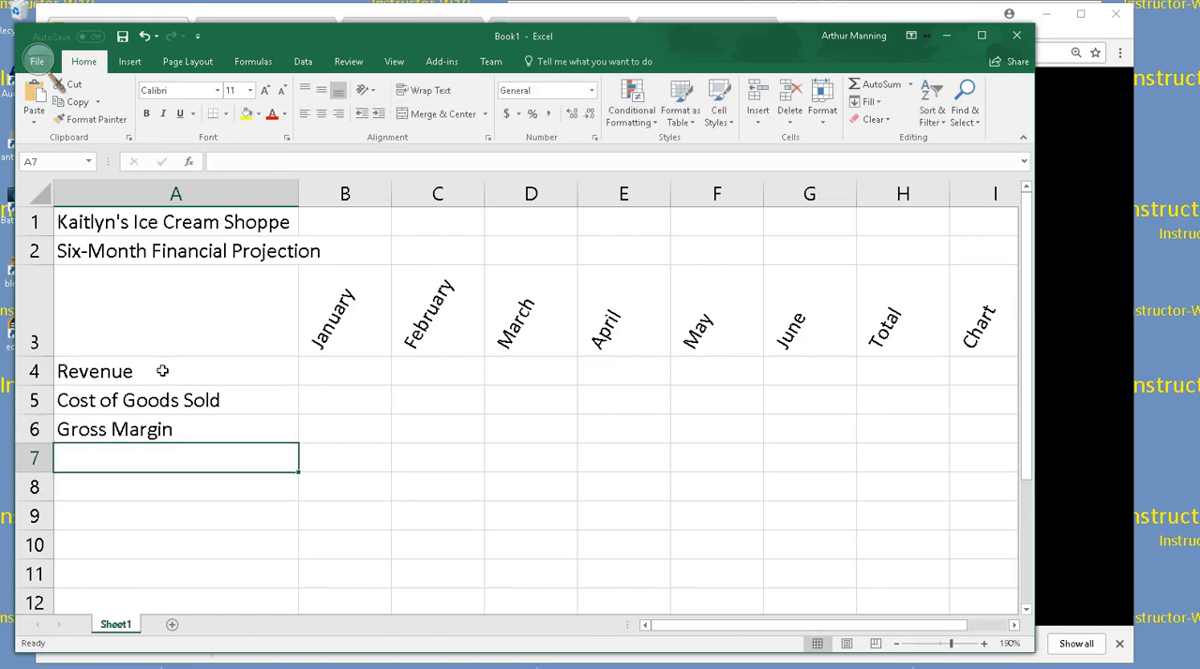
{"action": "key", "text": "Return"}
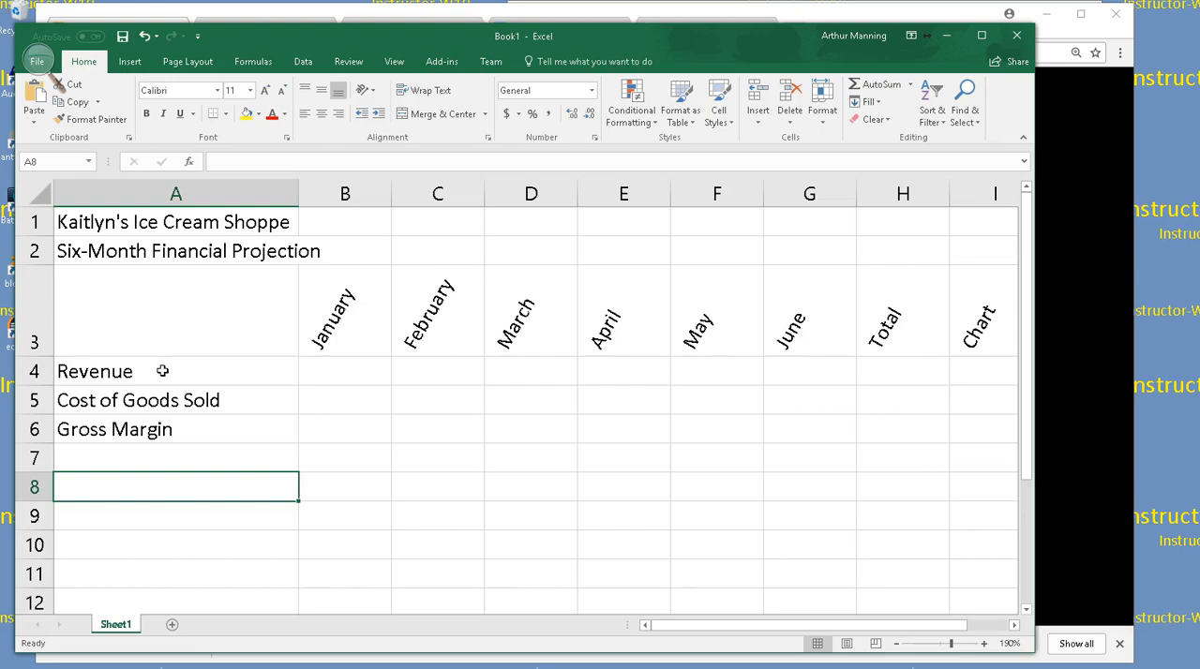
{"action": "type", "text": "Expenses"}
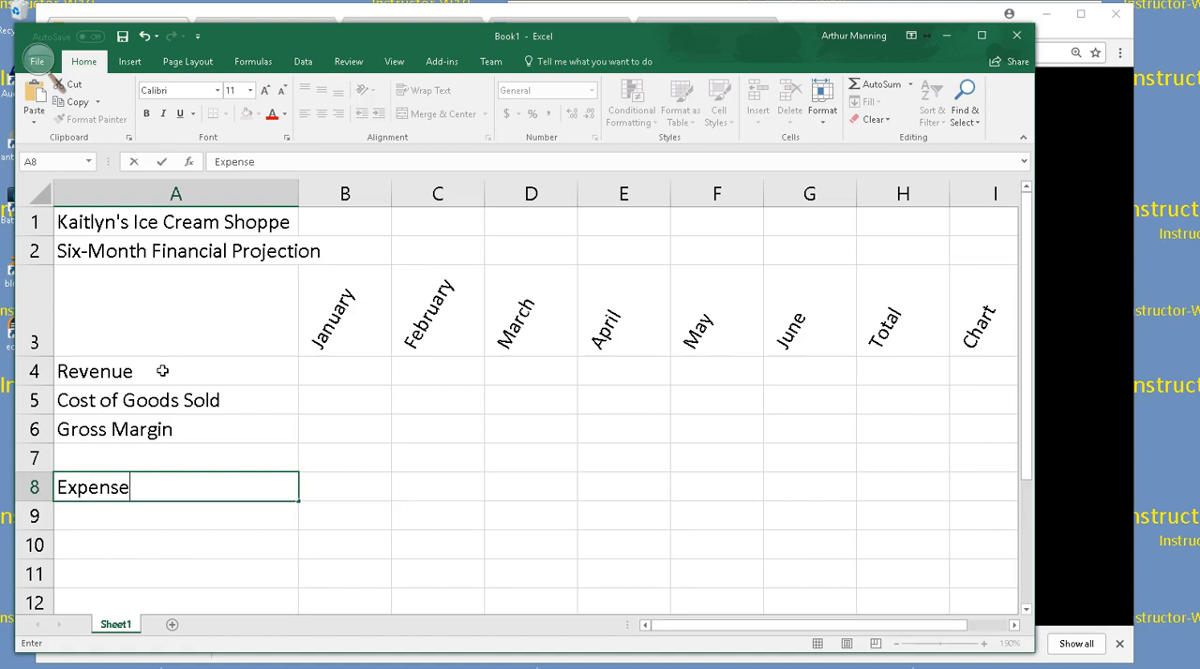
{"action": "key", "text": "Return"}
{"action": "type", "text": "Bonus"}
{"action": "key", "text": "Return"}
{"action": "type", "text": "Commission"}
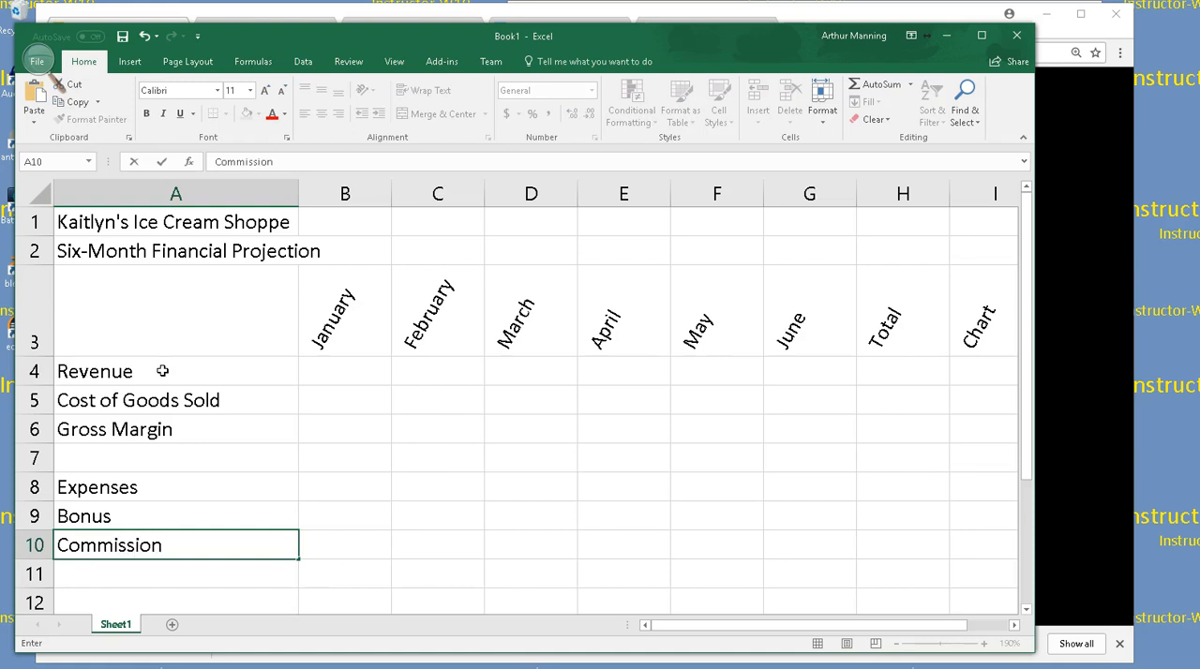
{"action": "key", "text": "Return"}
Enter the row labels Site Rental in cell A11 and Marketing in cell A12
{"action": "type", "text": "M"}
{"action": "key", "text": "BackSpace"}
{"action": "type", "text": "Site R"}
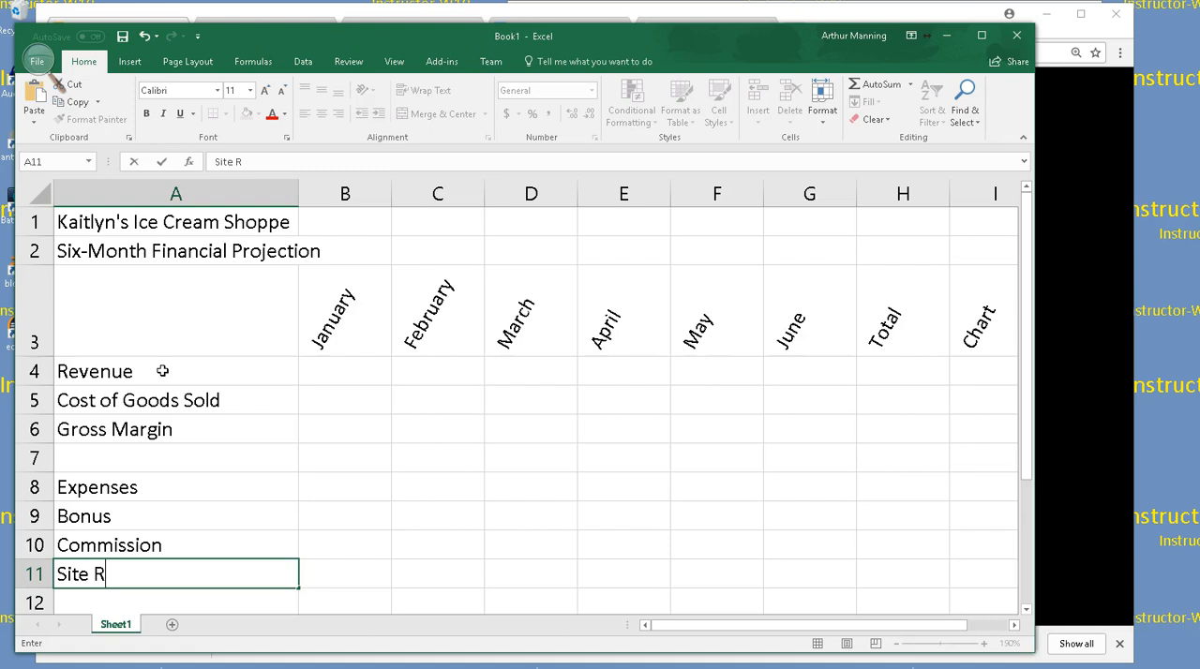
{"action": "type", "text": "ental"}
{"action": "key", "text": "Return"}
{"action": "type", "text": "Marken"}
{"action": "key", "text": "BackSpace"}
{"action": "type", "text": "ting"}
{"action": "key", "text": "Return"}
Enter the row label Equipment Repair and Maintenance in cell A13
{"action": "type", "text": "Equp"}
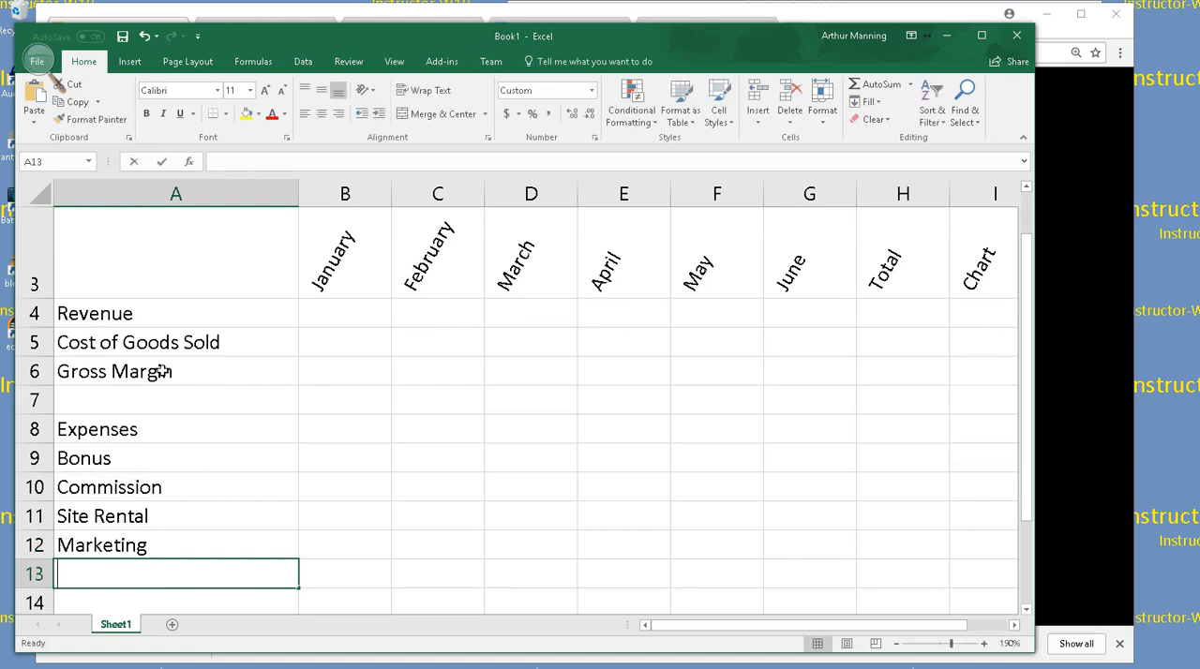
{"action": "type", "text": "ment"}
{"action": "key", "text": "BackSpace"}
{"action": "key", "text": "BackSpace"}
{"action": "key", "text": "BackSpace"}
{"action": "key", "text": "BackSpace"}
{"action": "key", "text": "BackSpace"}
{"action": "key", "text": "BackSpace"}
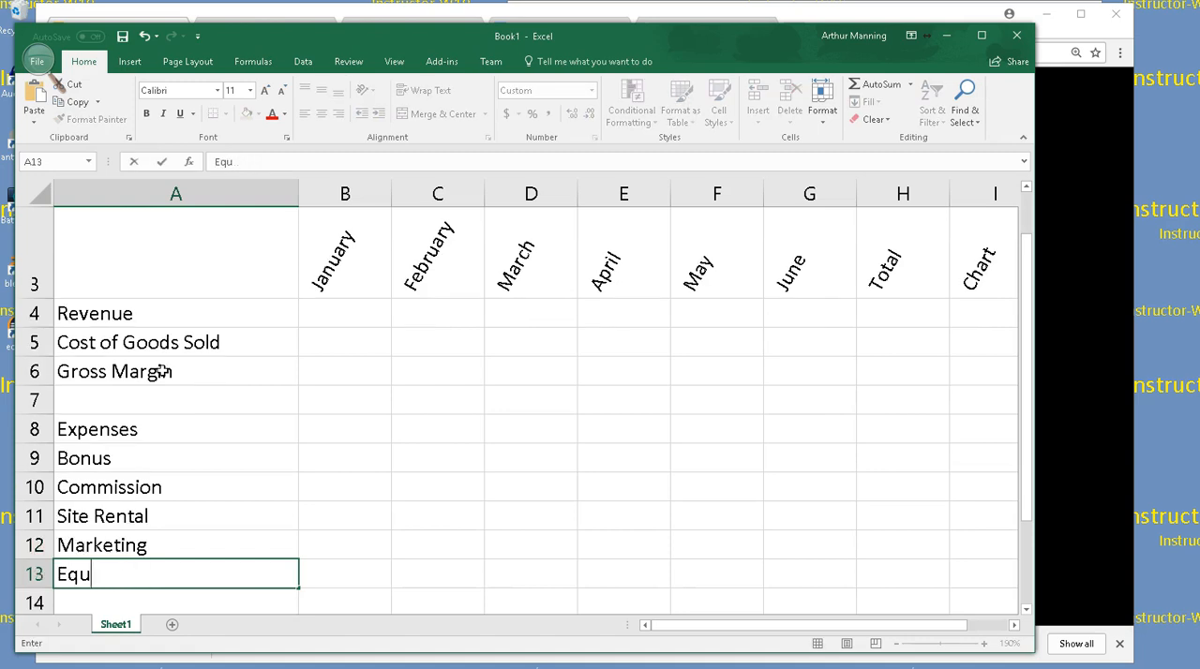
{"action": "type", "text": "uipment"}
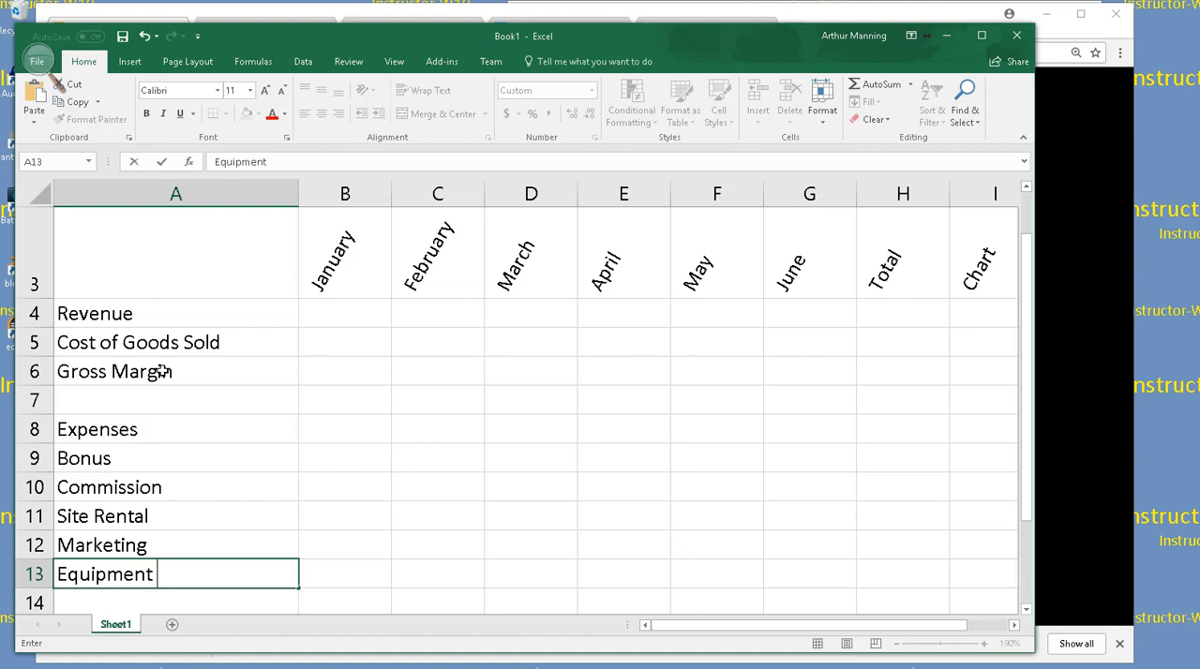
{"action": "type", "text": " Repair"}
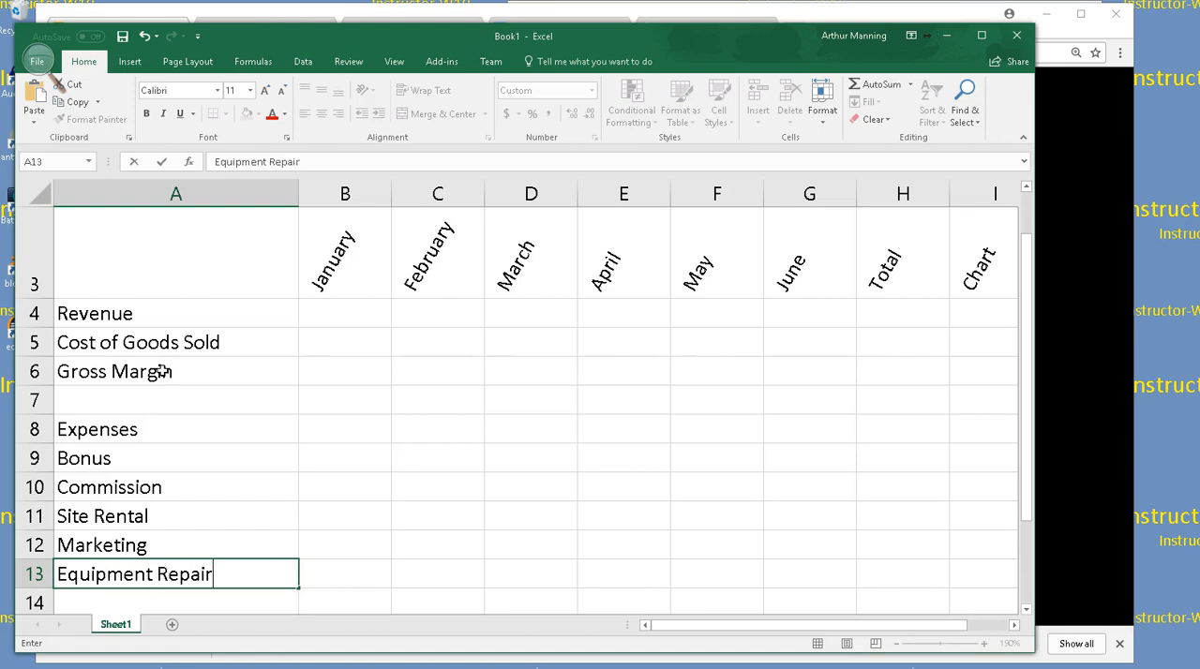
{"action": "type", "text": " and Maintenance"}
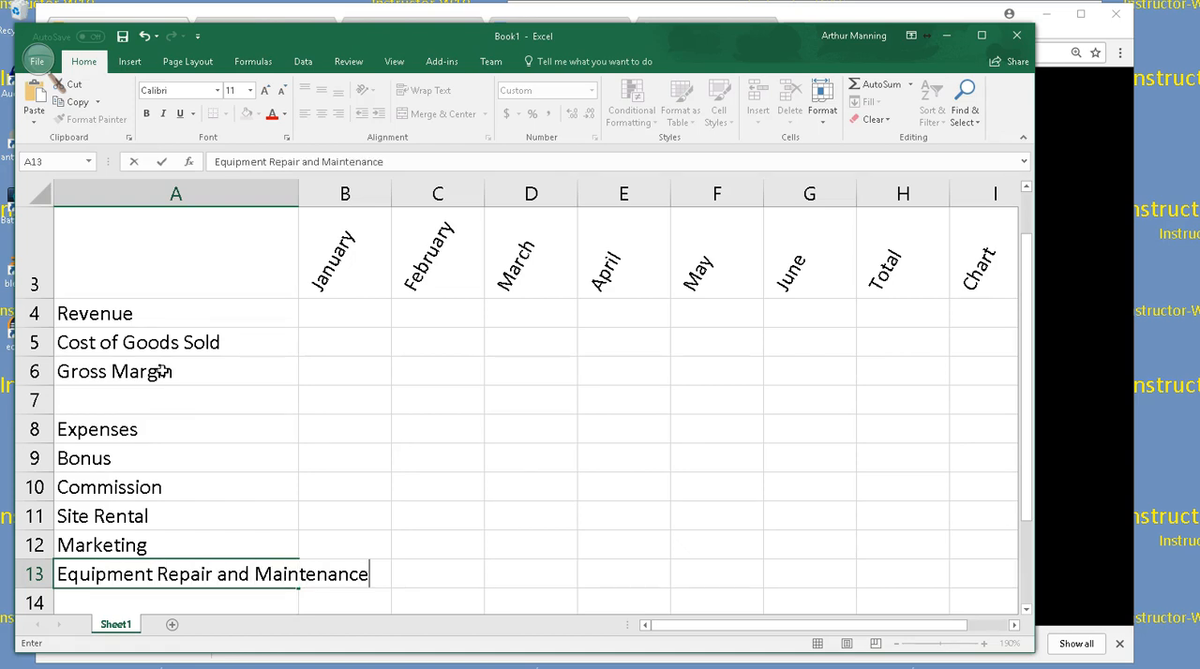
{"action": "key", "text": "Return"}
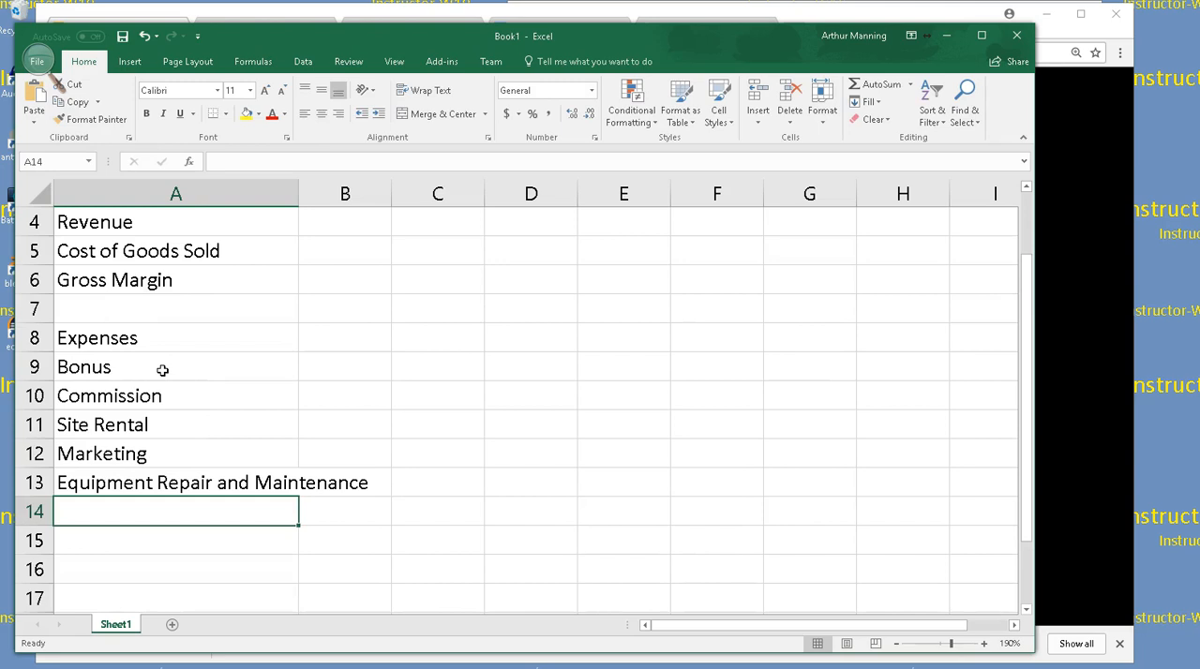
Enter the row labels Total Expenses in cell A14 and Operating Income in cell A16, leaving row 15 blank
{"action": "type", "text": "Total E"}
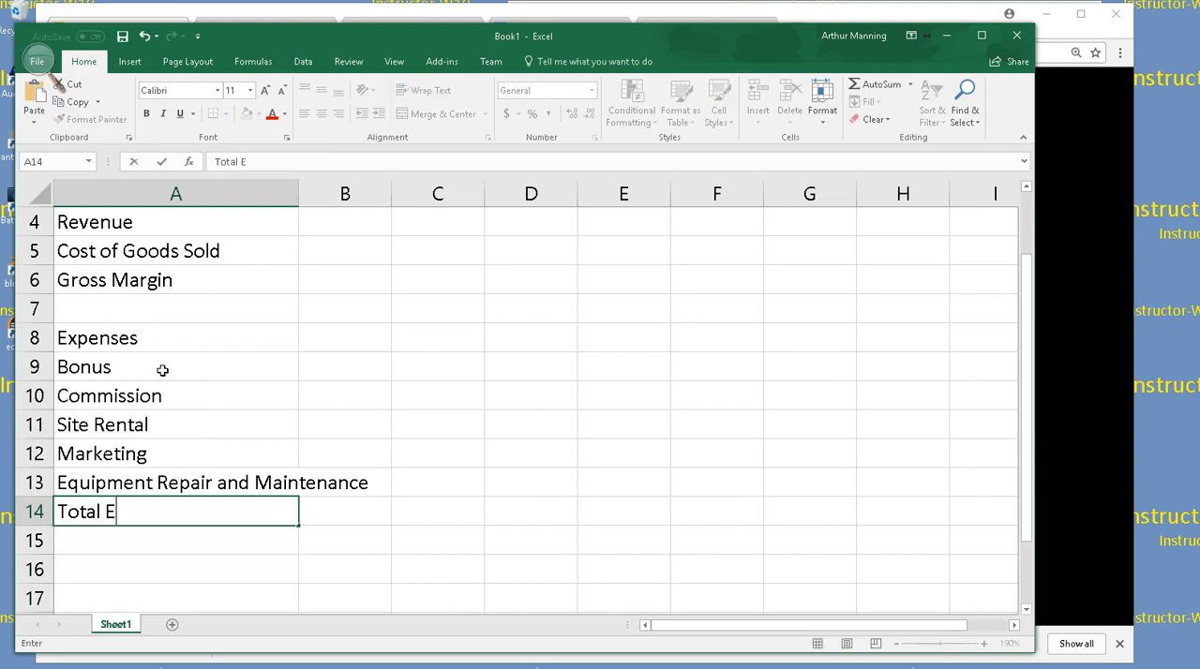
{"action": "type", "text": "xpenses"}
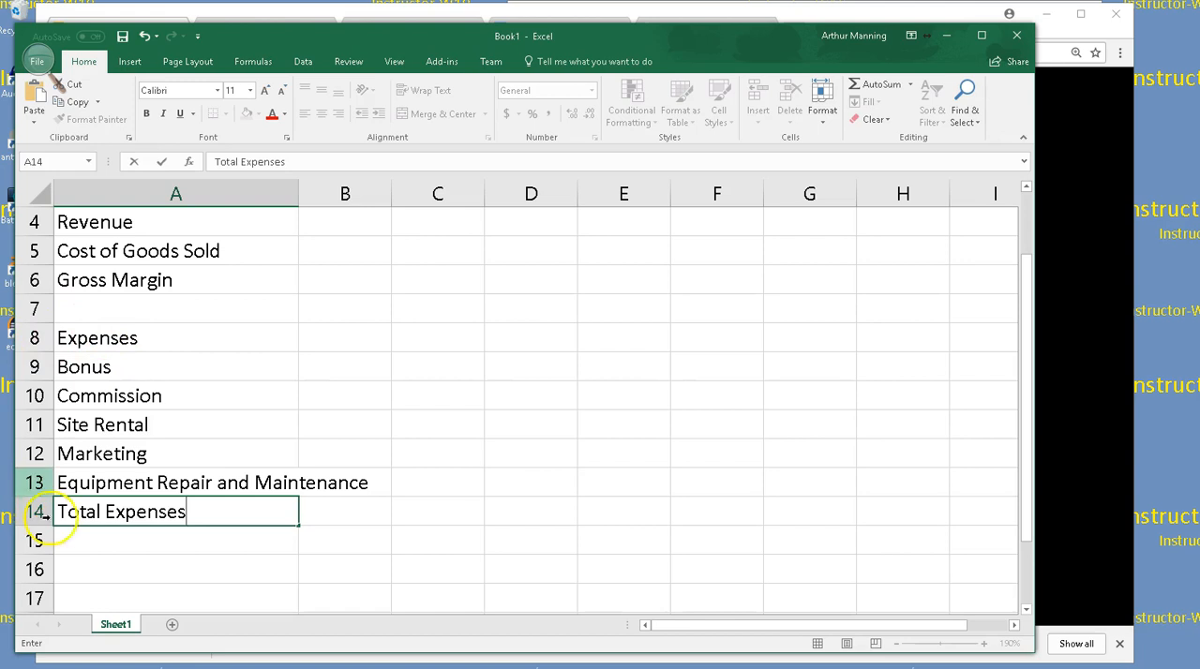
{"action": "left_click", "coordinate": [162, 569]}
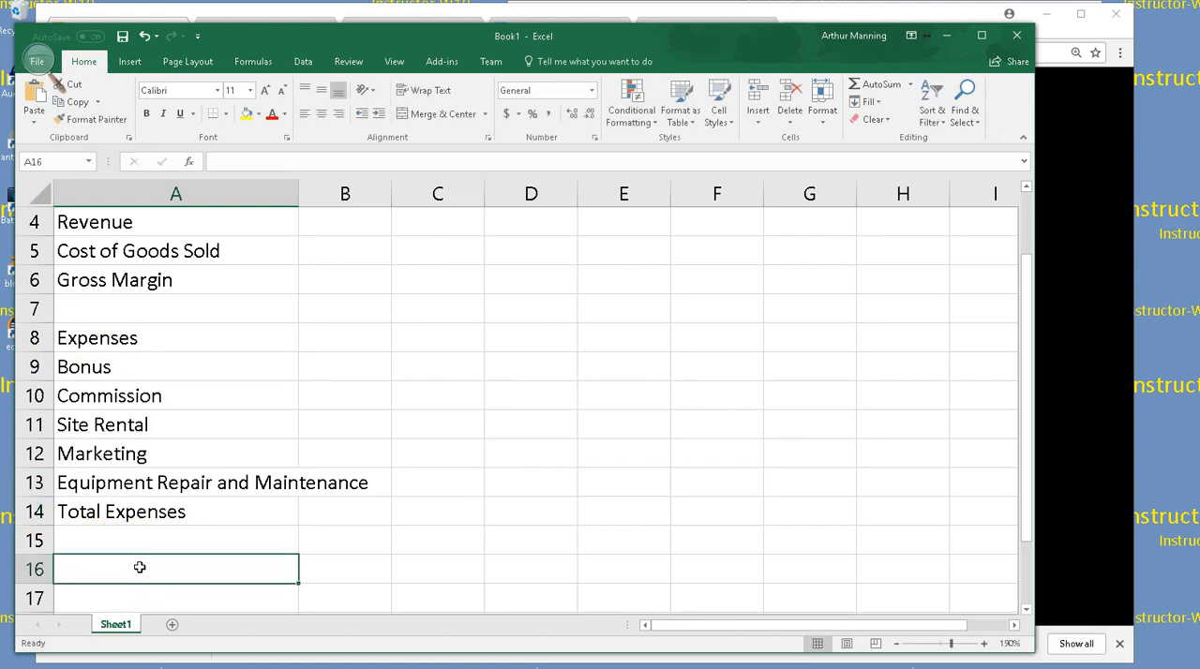
{"action": "type", "text": "Opear"}
{"action": "key", "text": "BackSpace"}
{"action": "key", "text": "BackSpace"}
{"action": "type", "text": "rating Income"}
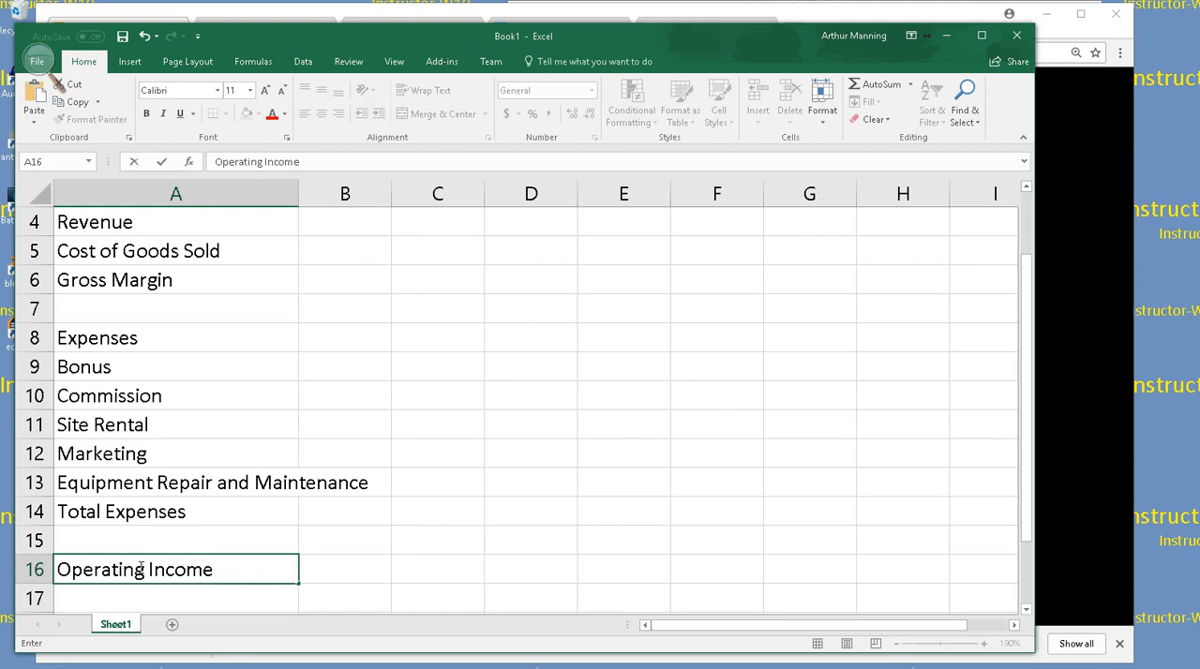
{"action": "key", "text": "Return"}
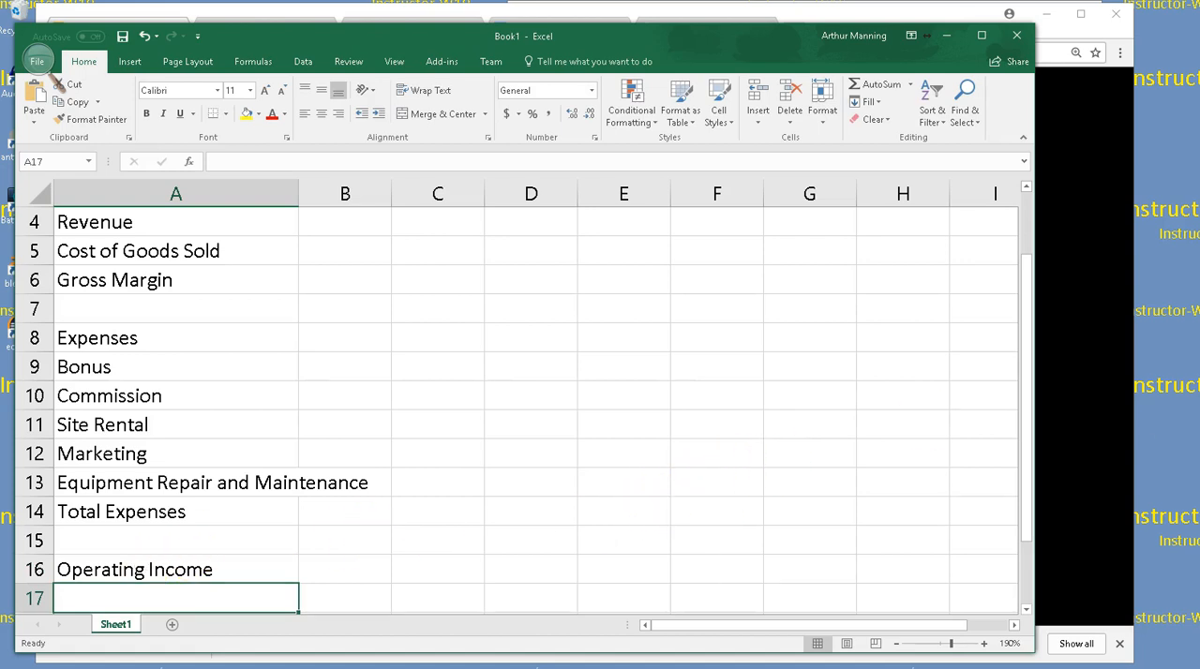
Leave row 17 blank and enter the section label What-if Assumptions in cell A18
{"action": "left_click", "coordinate": [38, 61]}
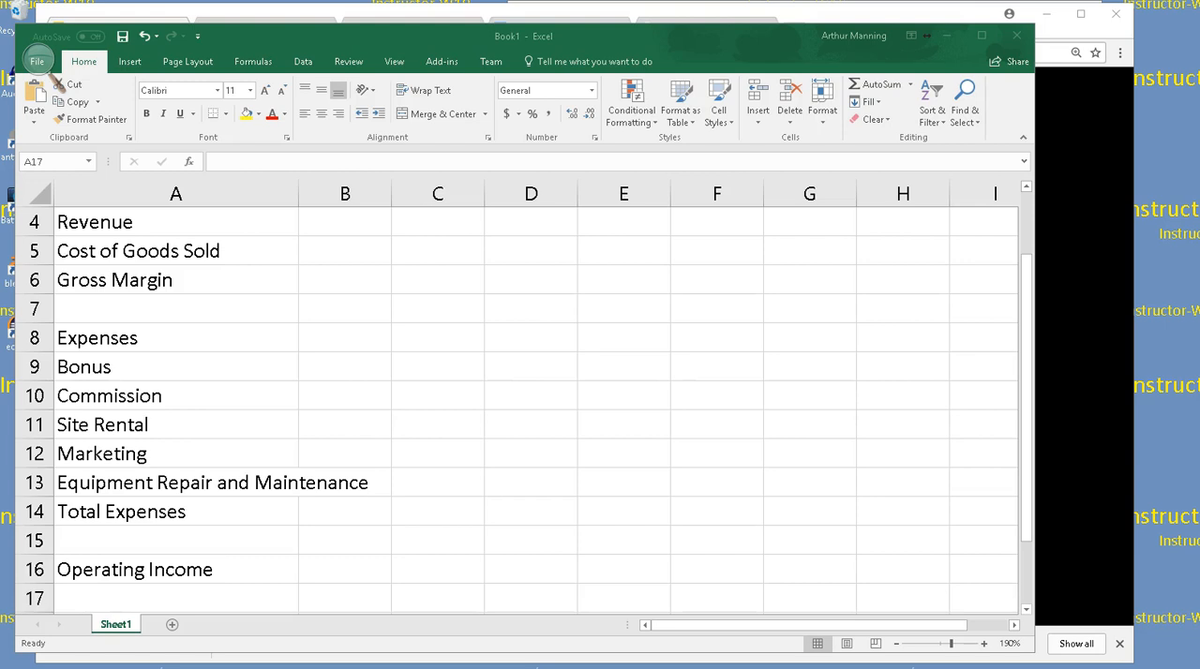
{"action": "left_click", "coordinate": [100, 594]}
{"action": "key", "text": "Return"}
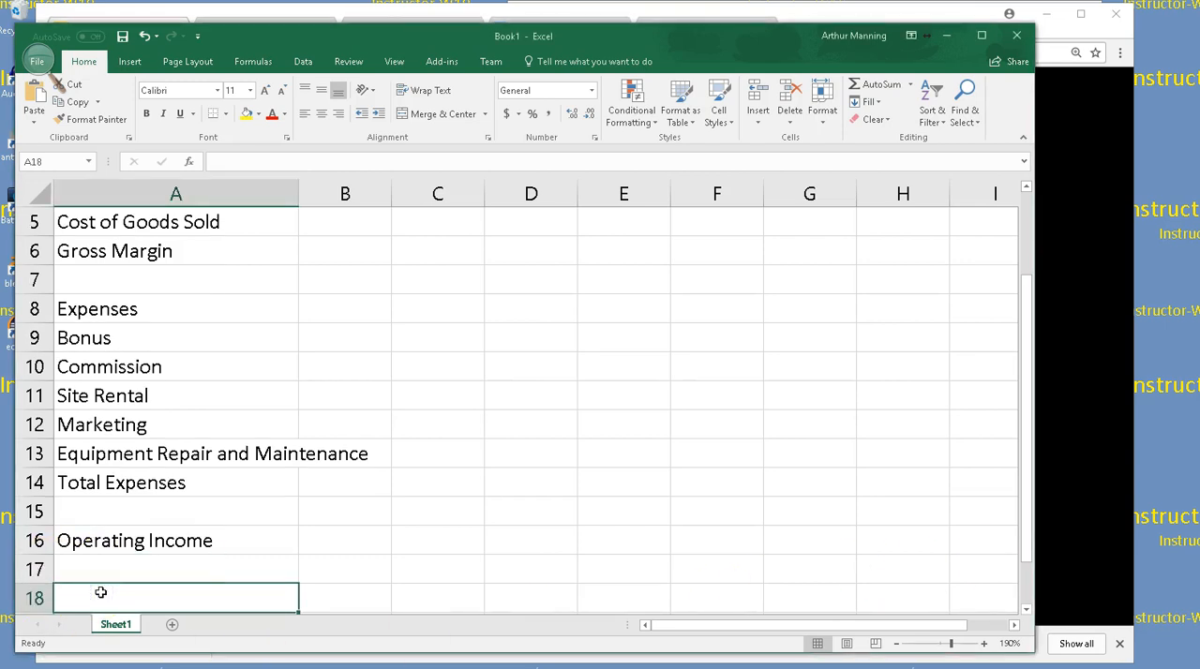
{"action": "type", "text": "What-if Assump"}
{"action": "key", "text": "BackSpace"}
{"action": "type", "text": "mptions"}
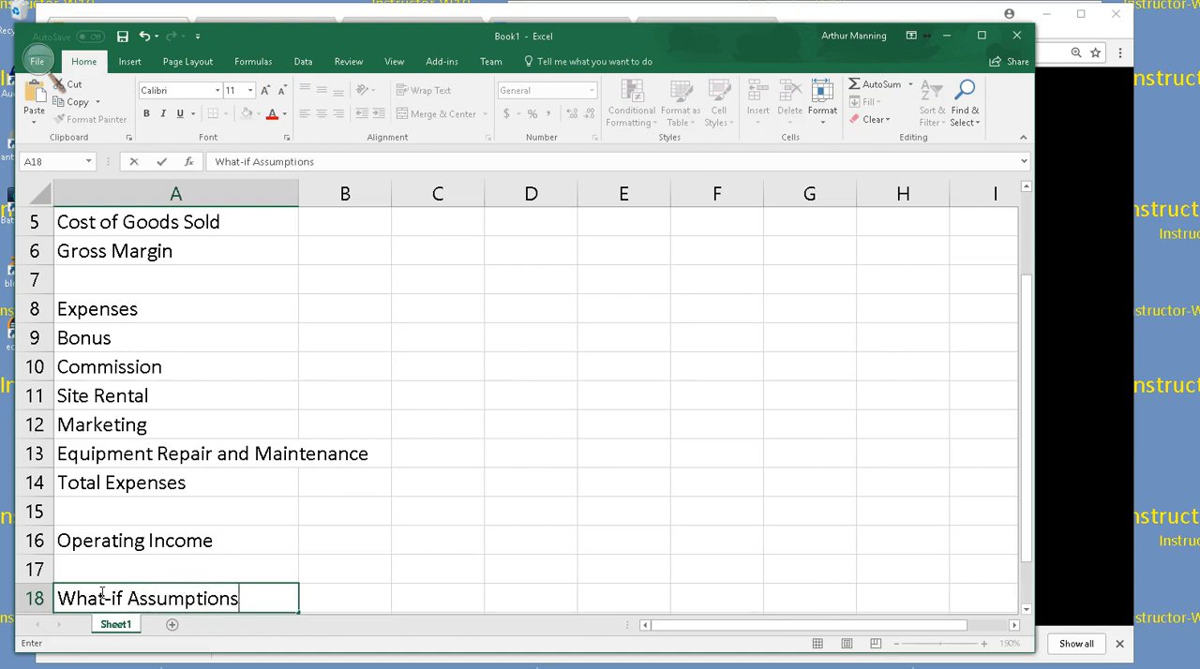
{"action": "key", "text": "Return"}
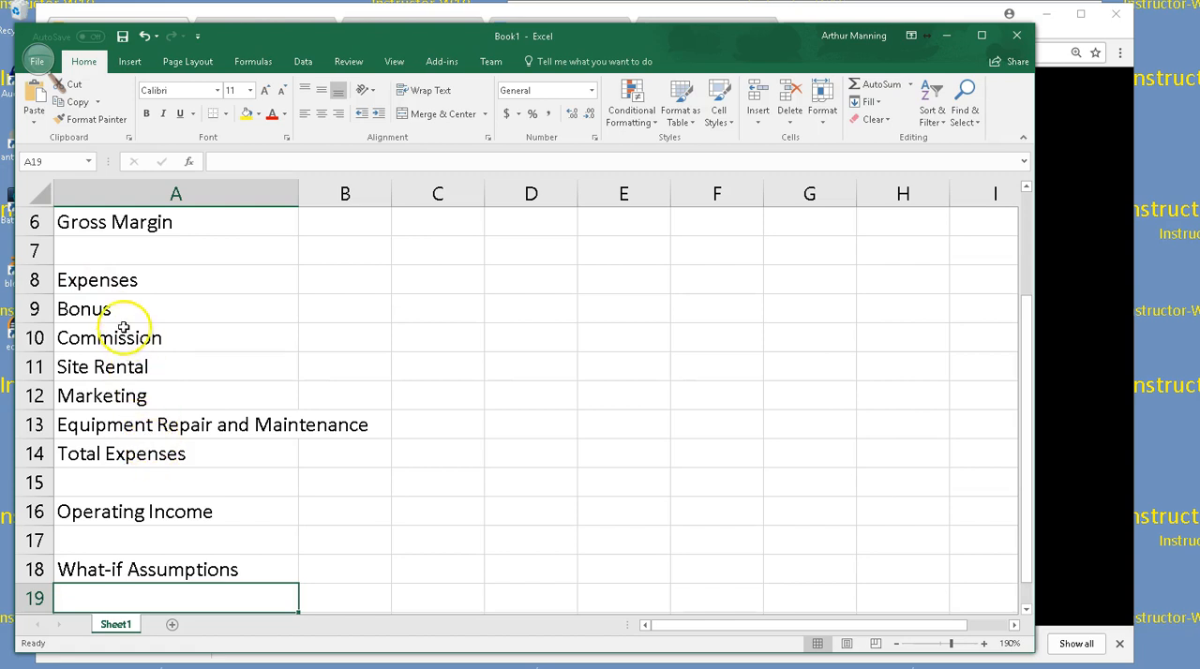
Copy the expense labels from A9:A13 and paste them under What-if Assumptions starting at cell A19
{"action": "left_click_drag", "start_coordinate": [121, 314], "coordinate": [133, 430]}
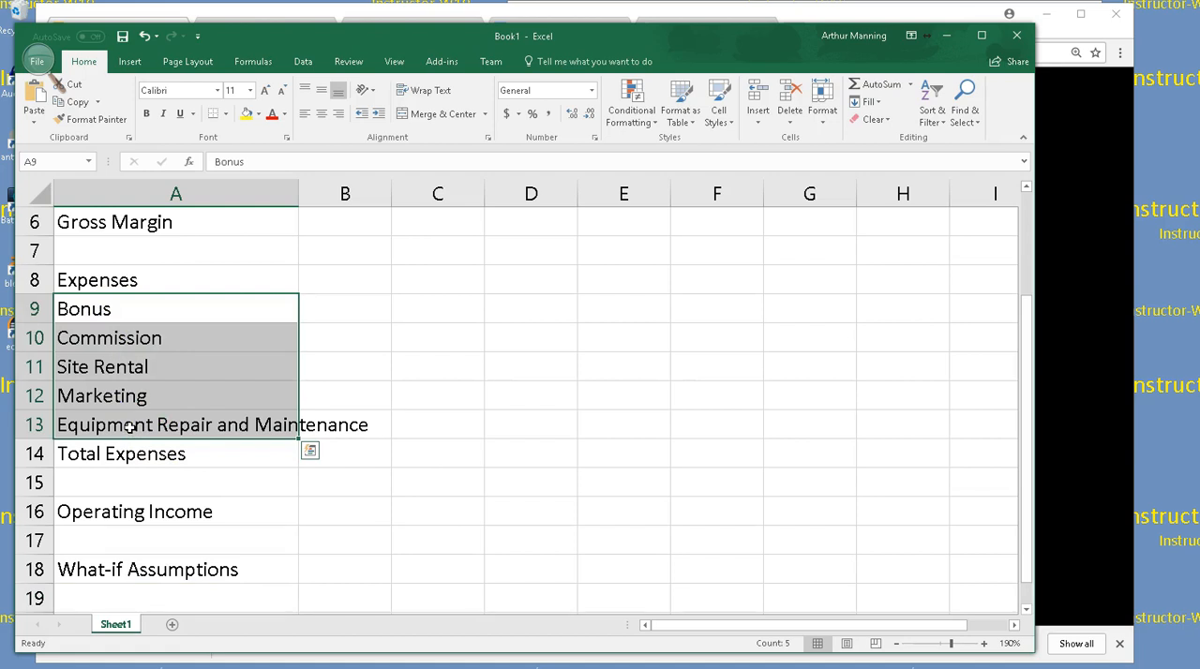
{"action": "key", "text": "ctrl+c"}
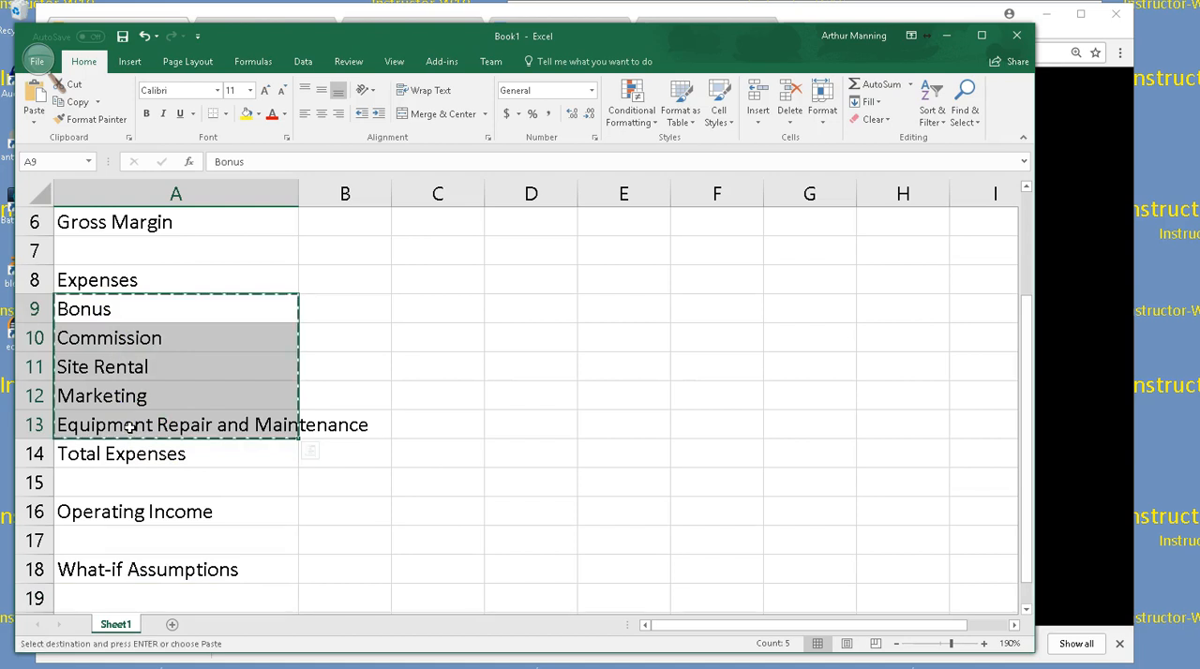
{"action": "scroll", "coordinate": [197, 510], "scroll_direction": "down", "scroll_amount": 1}
{"action": "left_click", "coordinate": [145, 512]}
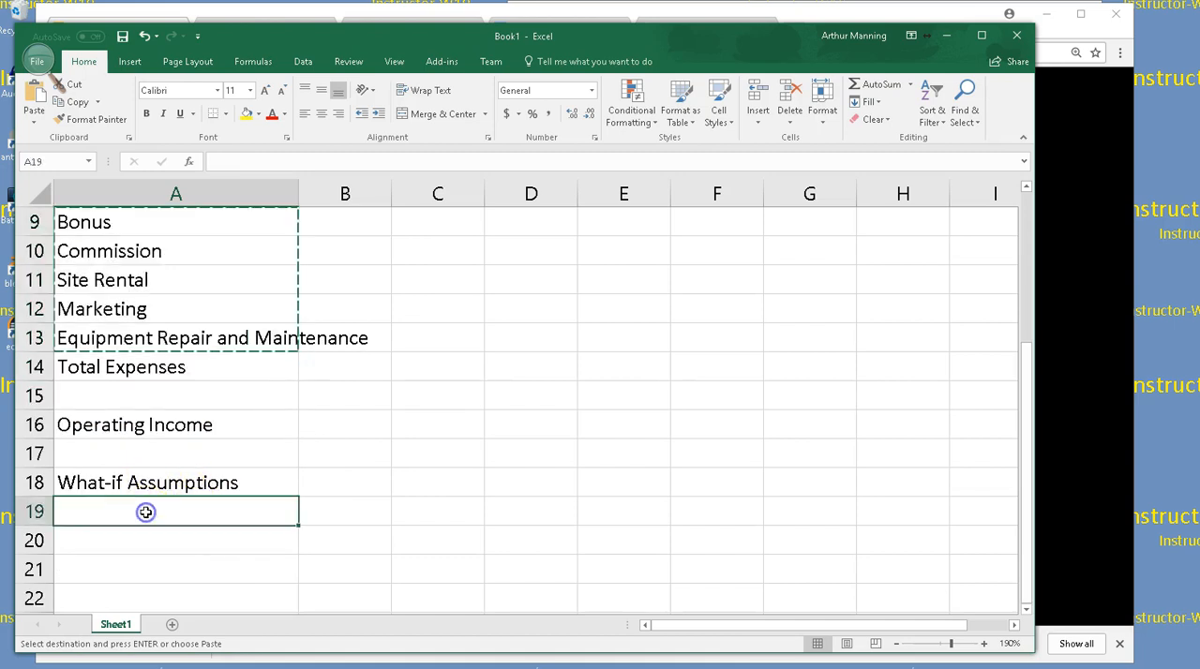
{"action": "key", "text": "ctrl+v"}
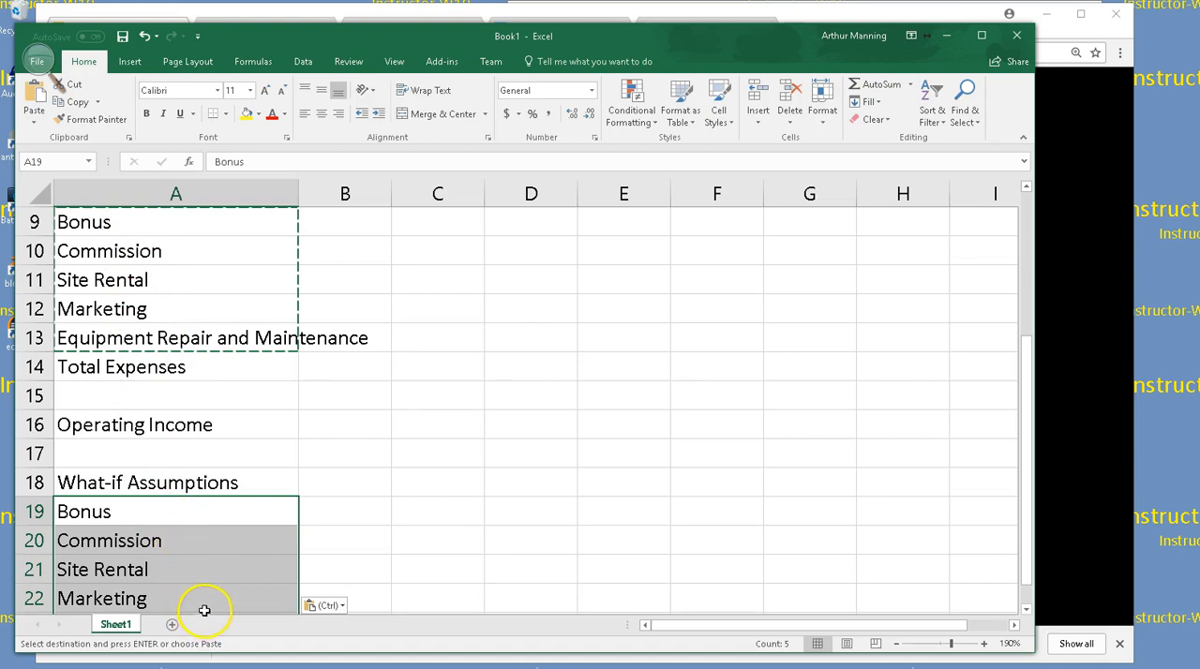
{"action": "scroll", "coordinate": [206, 590], "scroll_direction": "down", "scroll_amount": 1}
Increase the indent of the Cost of Goods Sold label in cell A5 by one level
{"action": "scroll", "coordinate": [207, 592], "scroll_direction": "up", "scroll_amount": 2}
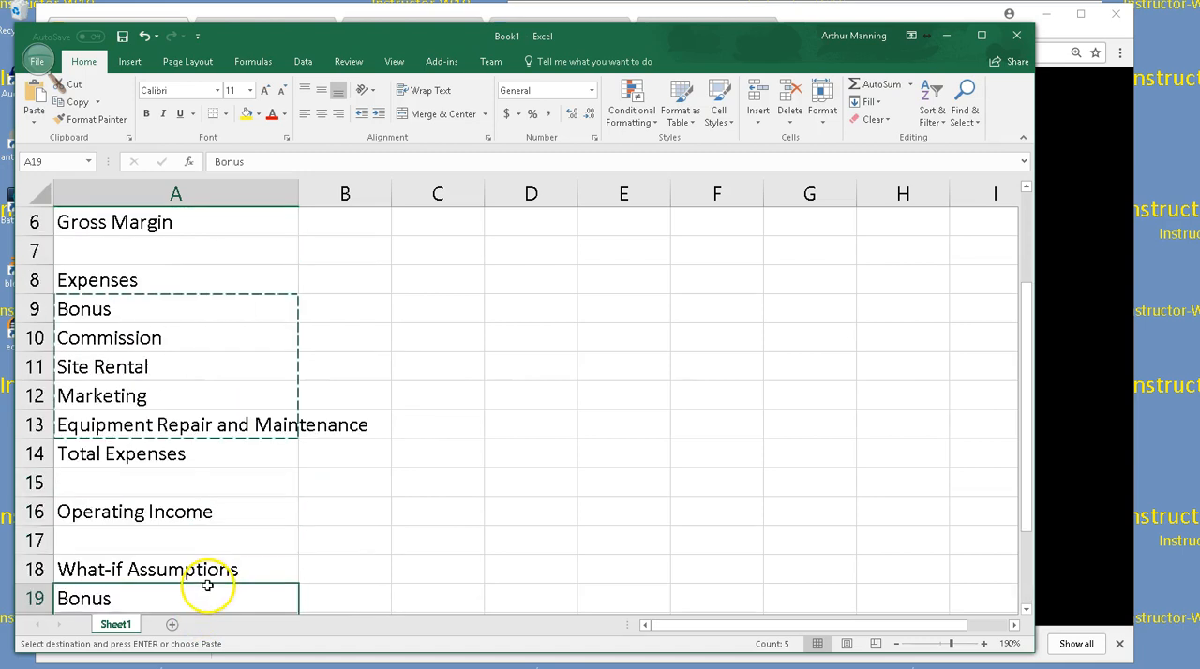
{"action": "scroll", "coordinate": [208, 582], "scroll_direction": "up", "scroll_amount": 1}
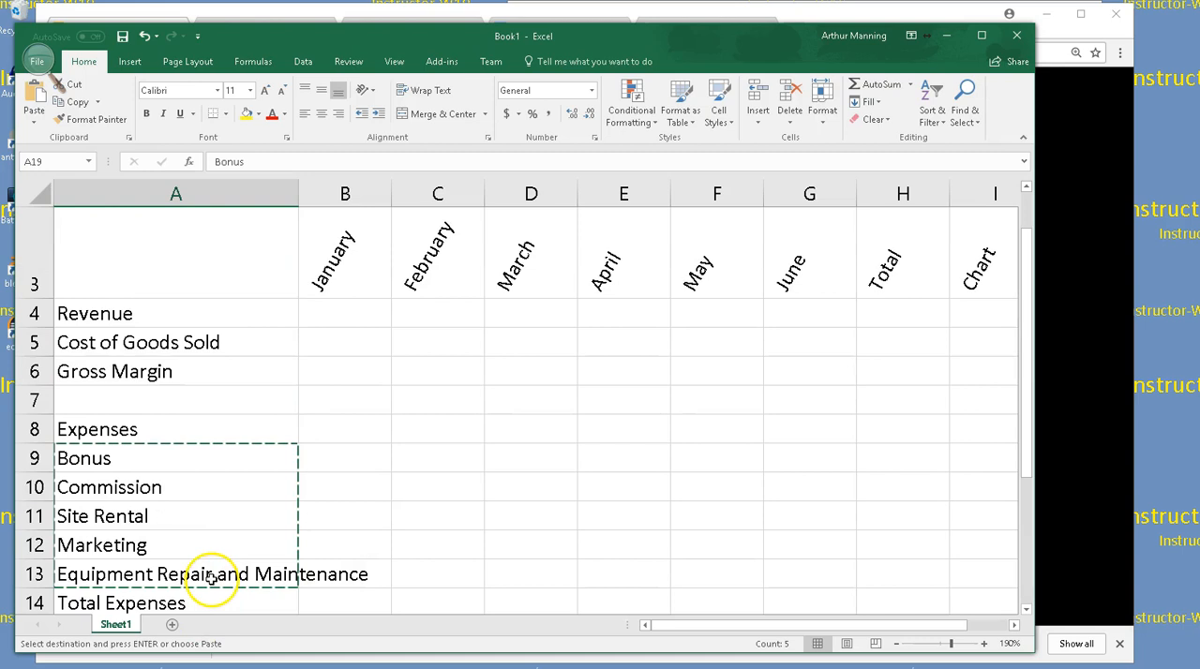
{"action": "left_click", "coordinate": [168, 344]}
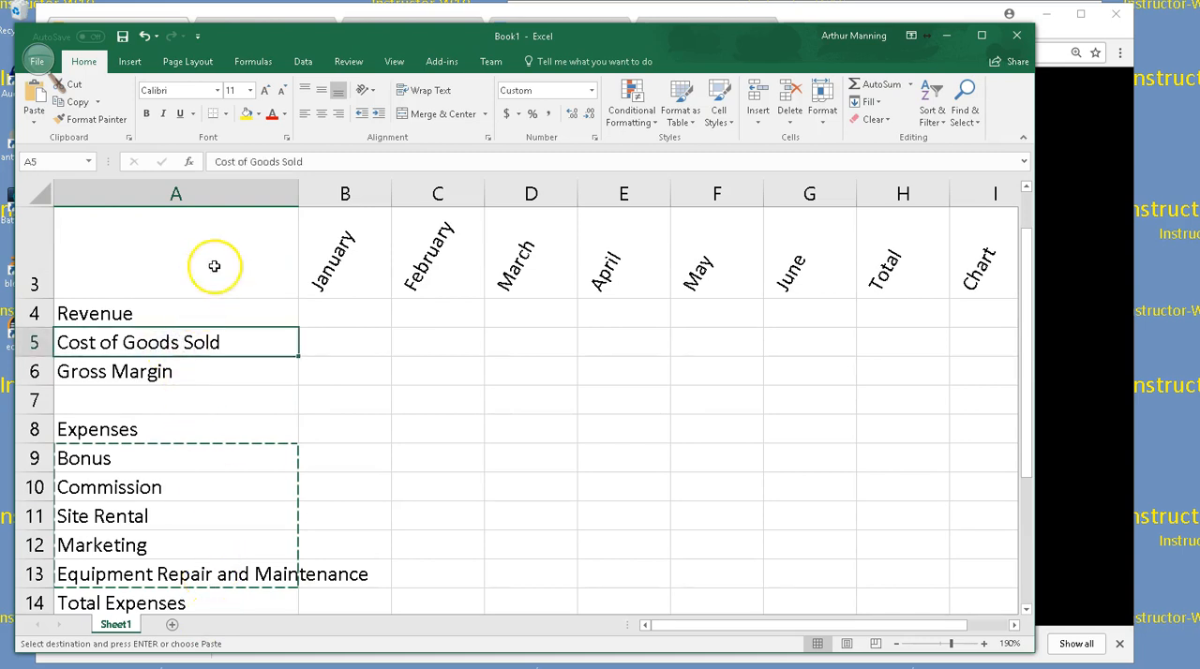
{"action": "left_click", "coordinate": [376, 110]}
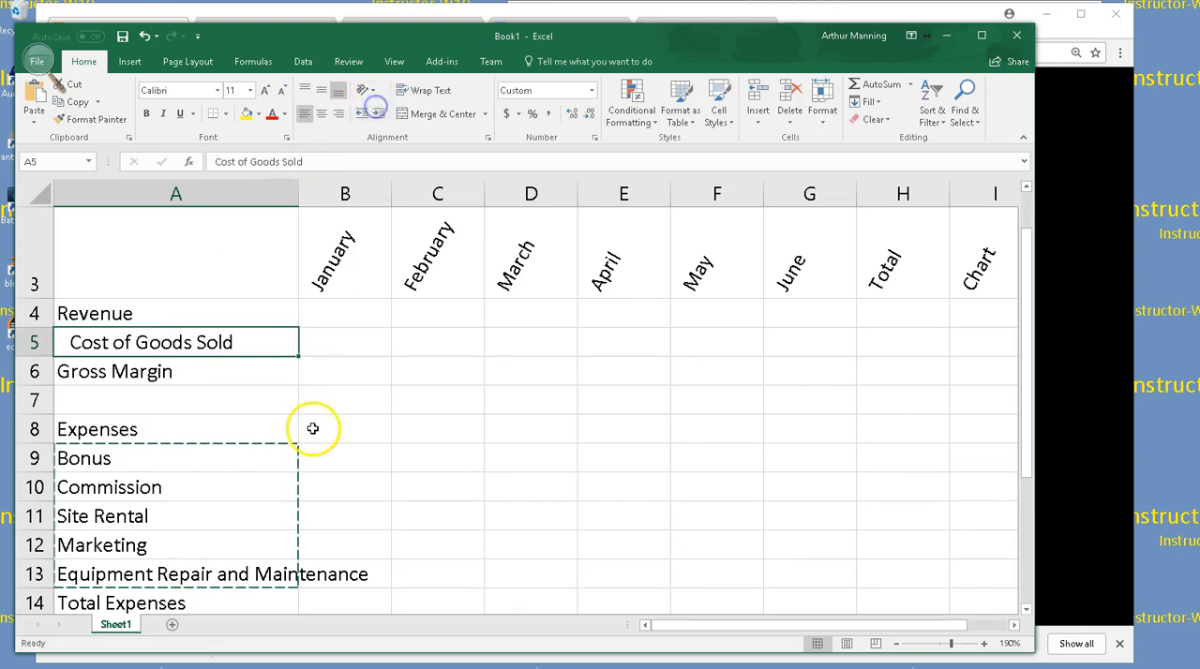
Increase the indent of the five expense labels in A9:A13 by one level
{"action": "scroll", "coordinate": [313, 429], "scroll_direction": "down", "scroll_amount": 3}
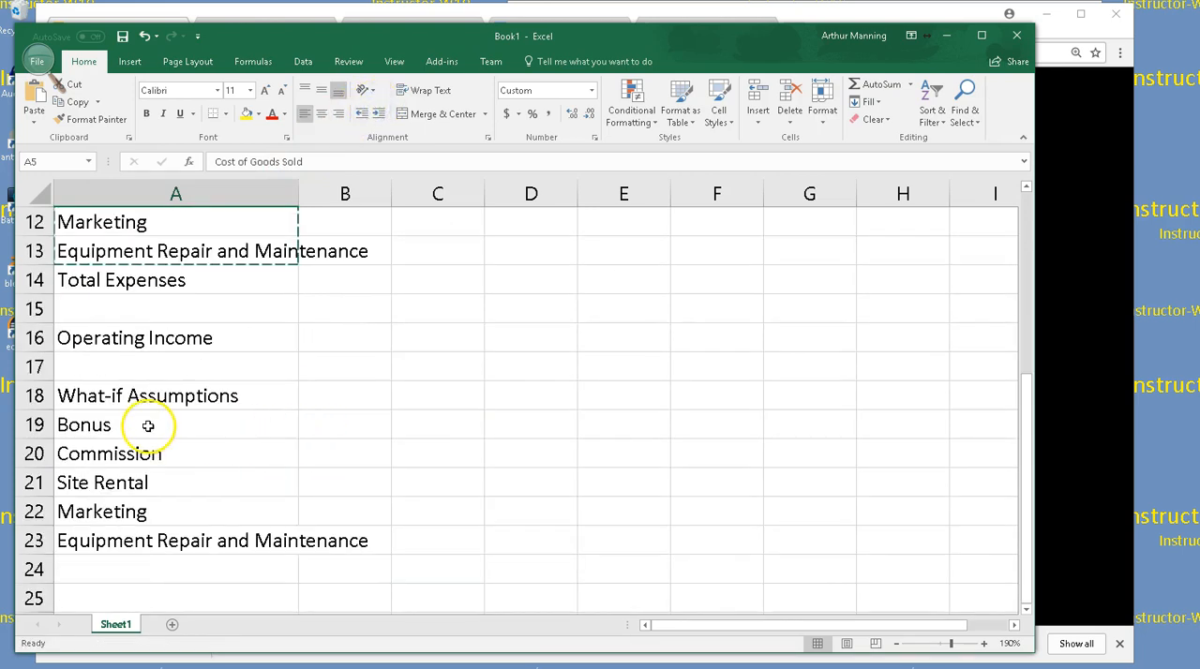
{"action": "scroll", "coordinate": [201, 437], "scroll_direction": "up", "scroll_amount": 4}
{"action": "scroll", "coordinate": [176, 418], "scroll_direction": "down", "scroll_amount": 2}
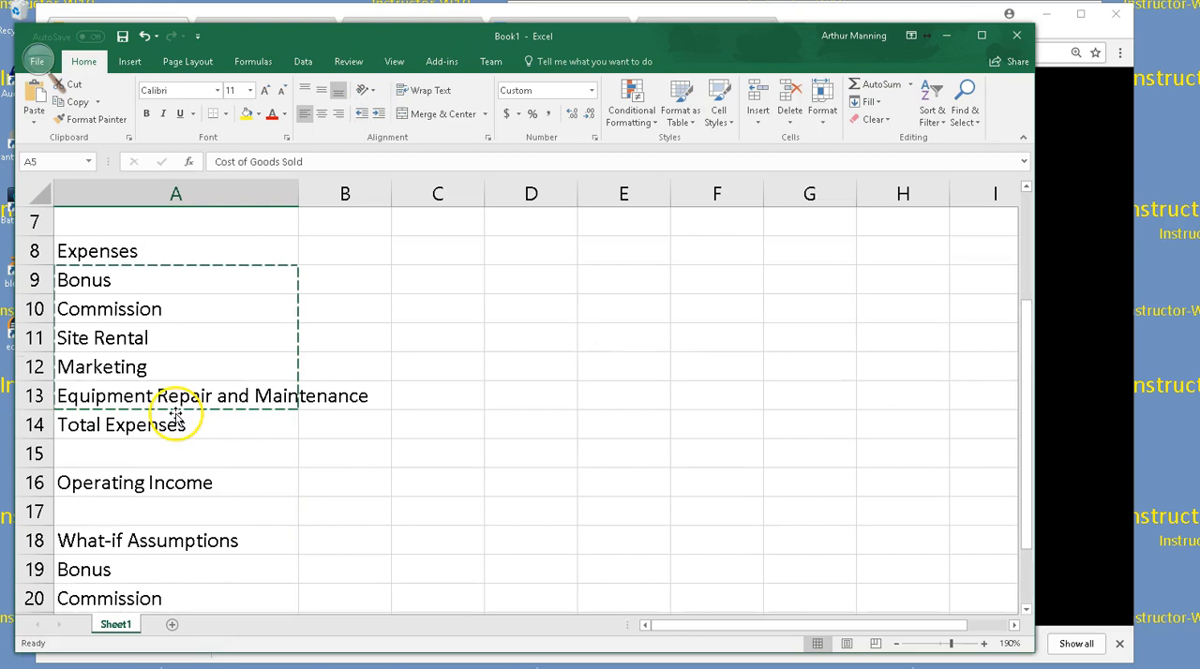
{"action": "left_click_drag", "start_coordinate": [169, 284], "coordinate": [179, 390]}
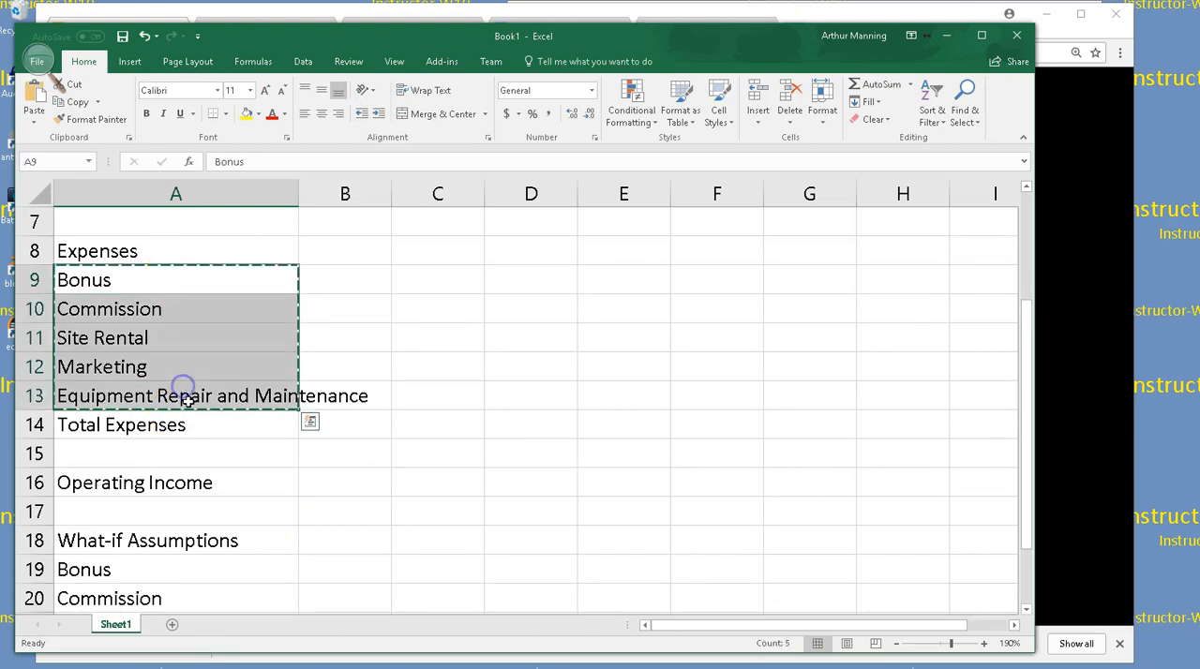
{"action": "left_click", "coordinate": [380, 113]}
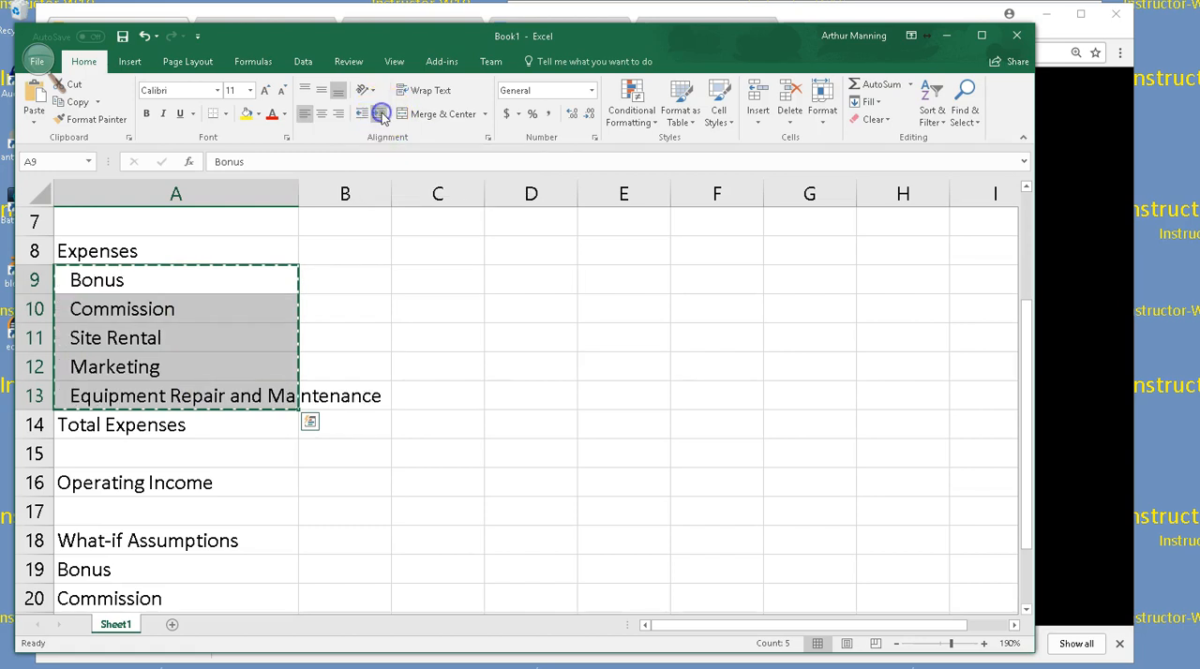
{"action": "left_click", "coordinate": [383, 480]}
Increase the indent of the five labels under What-if Assumptions in A19:A23 by one level
{"action": "scroll", "coordinate": [383, 477], "scroll_direction": "down", "scroll_amount": 2}
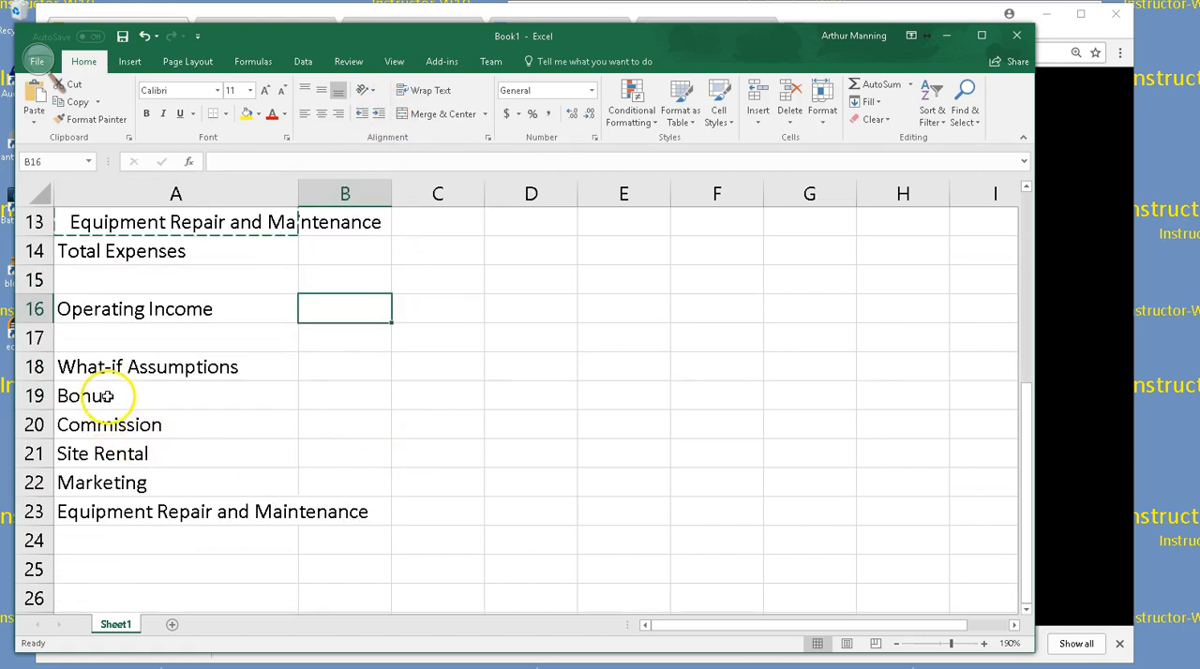
{"action": "left_click", "coordinate": [38, 61]}
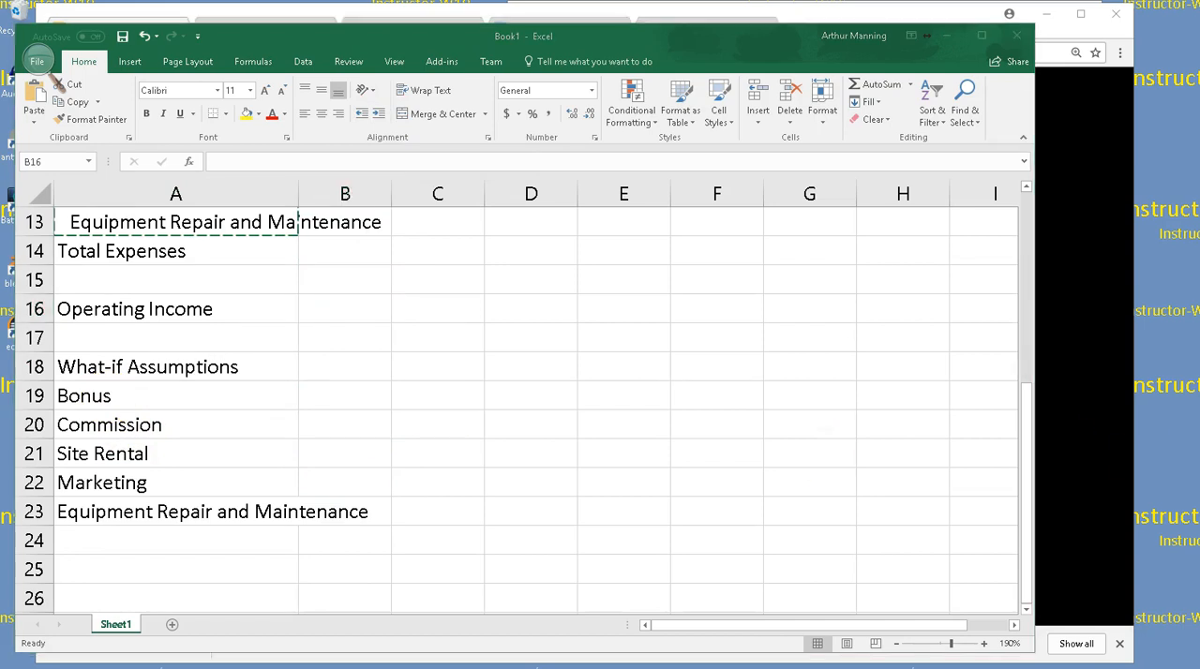
{"action": "left_click", "coordinate": [111, 394]}
{"action": "left_click_drag", "start_coordinate": [110, 395], "coordinate": [126, 506]}
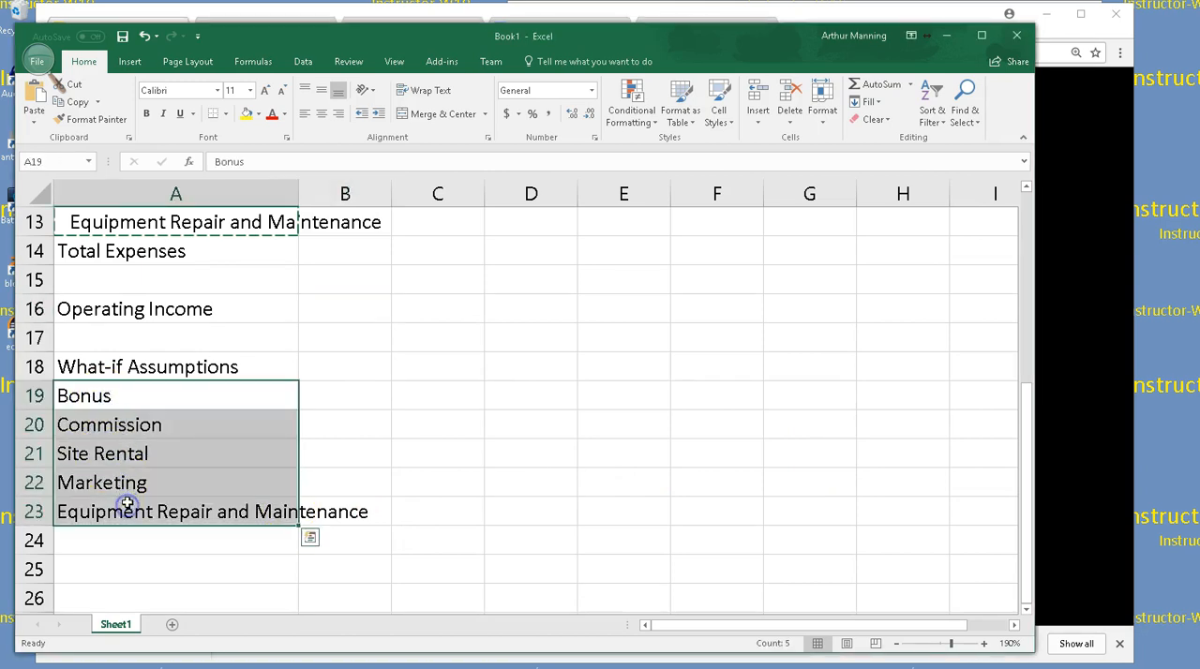
{"action": "left_click", "coordinate": [377, 113]}
{"action": "left_click", "coordinate": [394, 457]}
Clear the copy outline around A9:A13 and widen column A so the Equipment Repair and Maintenance label fits
{"action": "scroll", "coordinate": [428, 447], "scroll_direction": "up", "scroll_amount": 2}
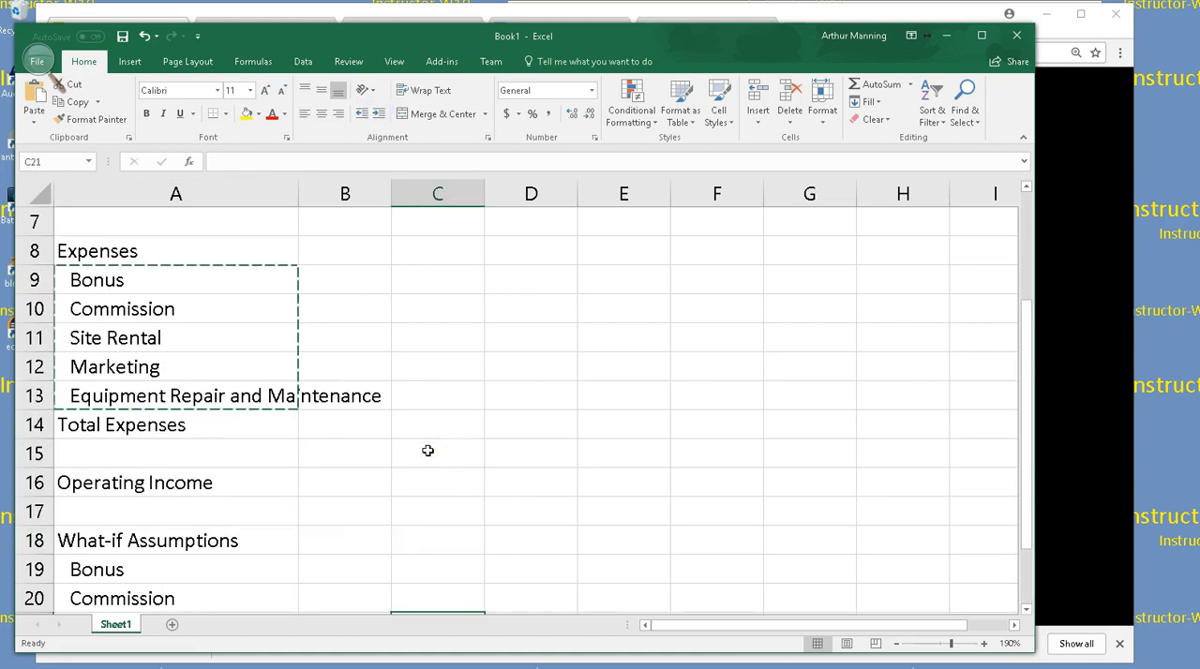
{"action": "left_click", "coordinate": [528, 427]}
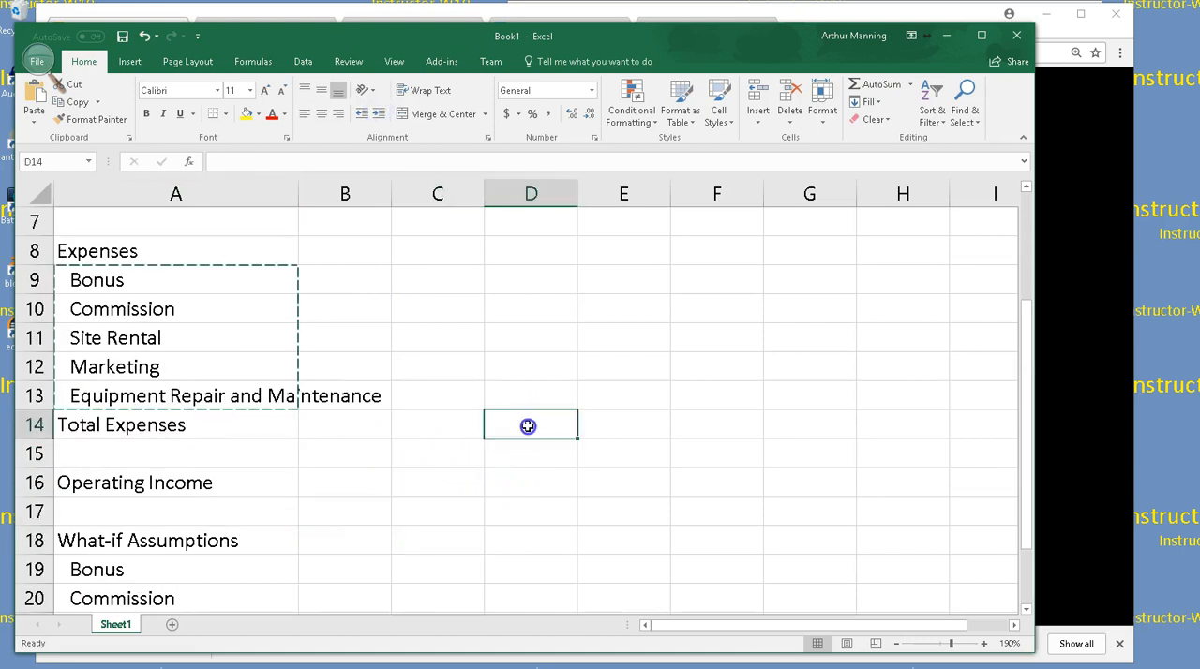
{"action": "scroll", "coordinate": [523, 430], "scroll_direction": "up", "scroll_amount": 1}
{"action": "scroll", "coordinate": [506, 445], "scroll_direction": "up", "scroll_amount": 1}
{"action": "scroll", "coordinate": [493, 463], "scroll_direction": "down", "scroll_amount": 2}
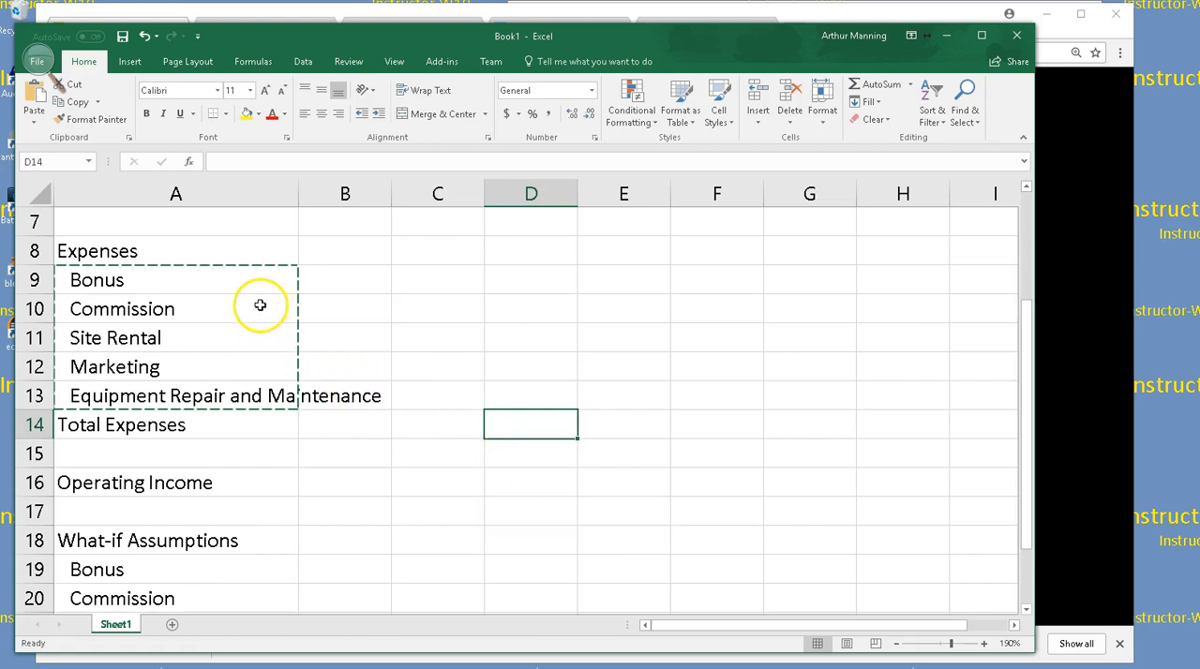
{"action": "key", "text": "Escape"}
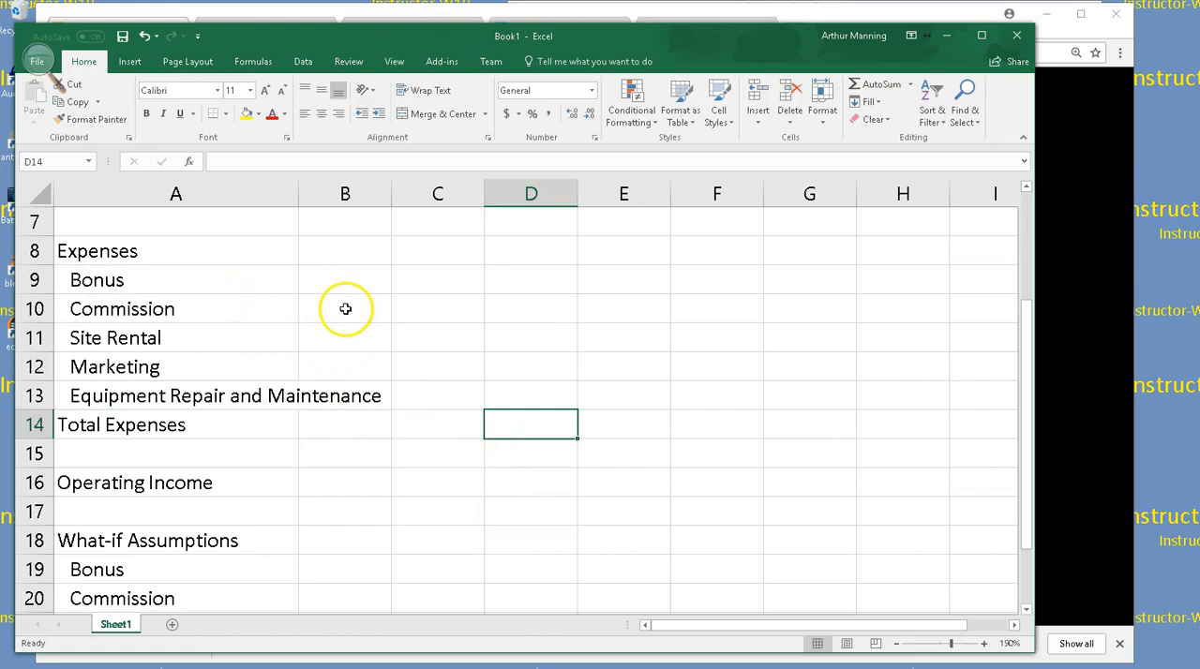
{"action": "scroll", "coordinate": [351, 310], "scroll_direction": "up", "scroll_amount": 1}
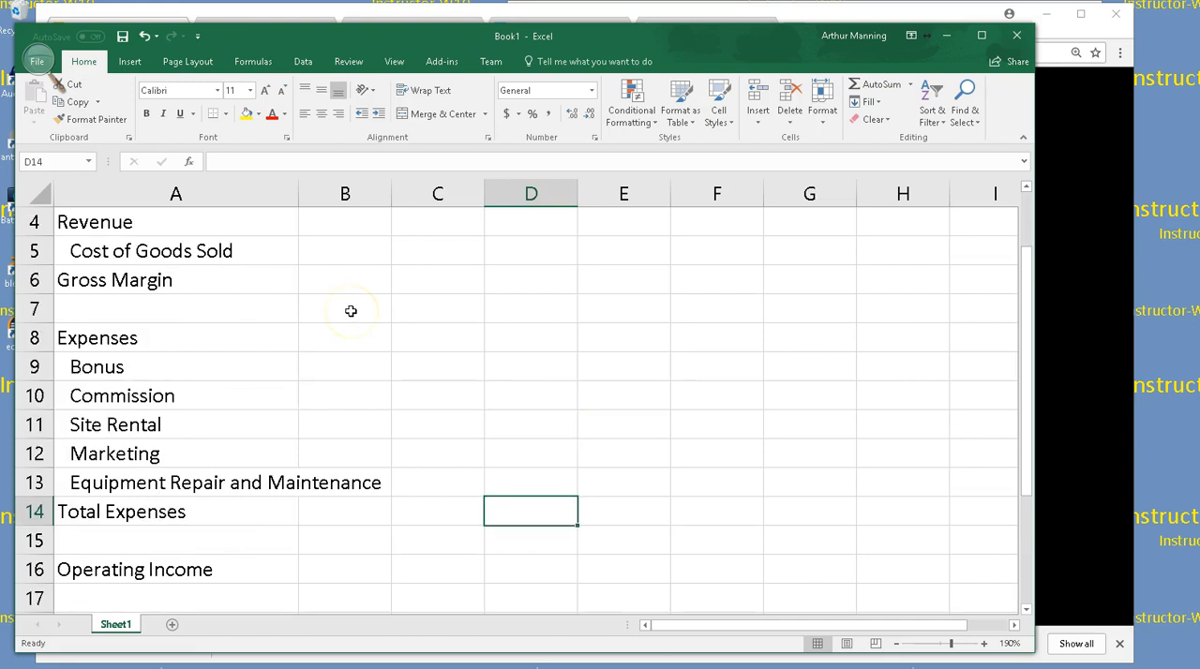
{"action": "left_click_drag", "start_coordinate": [300, 194], "coordinate": [412, 188]}
{"action": "scroll", "coordinate": [471, 362], "scroll_direction": "up", "scroll_amount": 1}
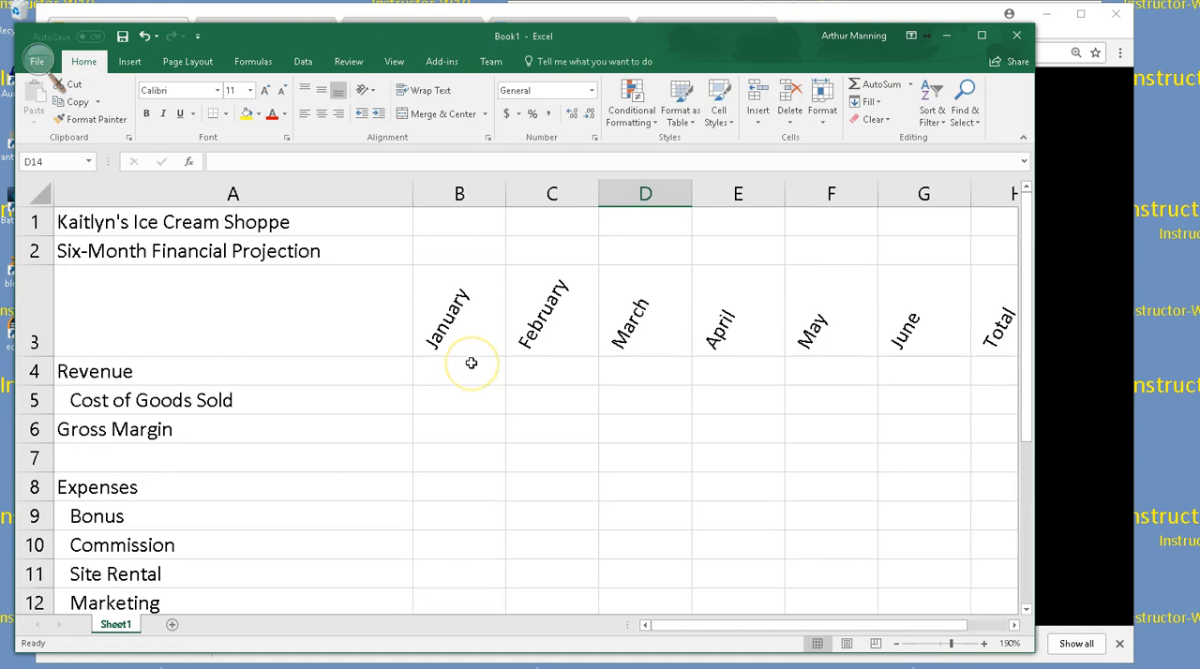
Review the month headings and the indented row labels down through the What-if Assumptions section
{"action": "scroll", "coordinate": [258, 445], "scroll_direction": "down", "scroll_amount": 3}
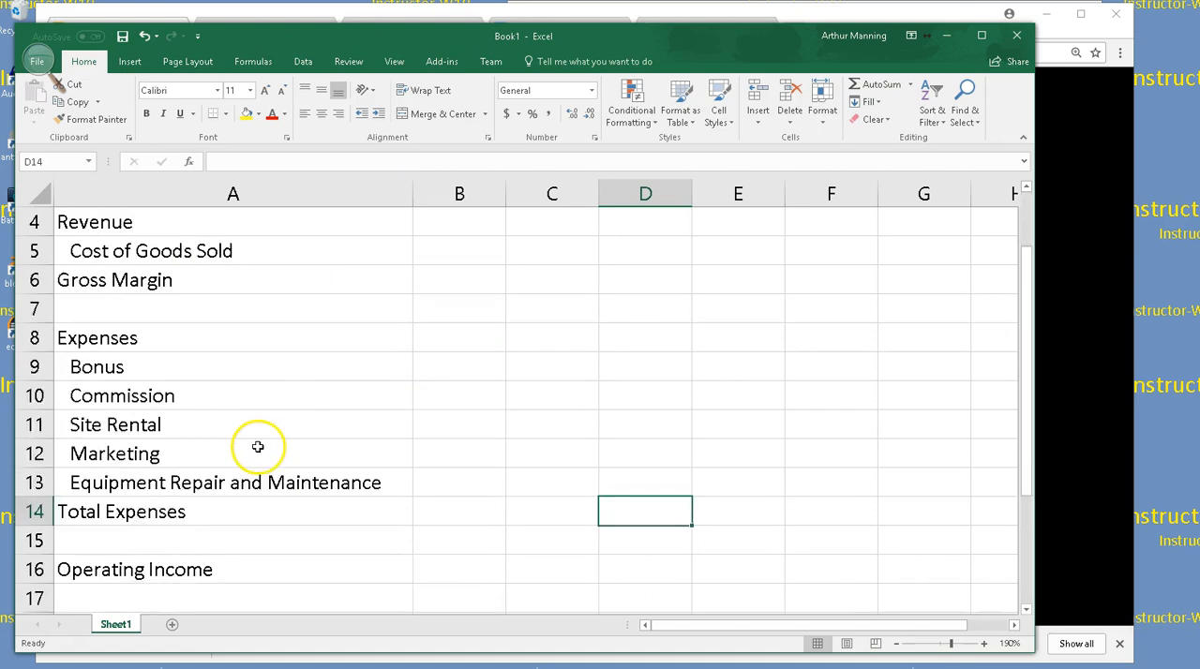
{"action": "scroll", "coordinate": [257, 444], "scroll_direction": "down", "scroll_amount": 1}
{"action": "scroll", "coordinate": [337, 385], "scroll_direction": "up", "scroll_amount": 1}
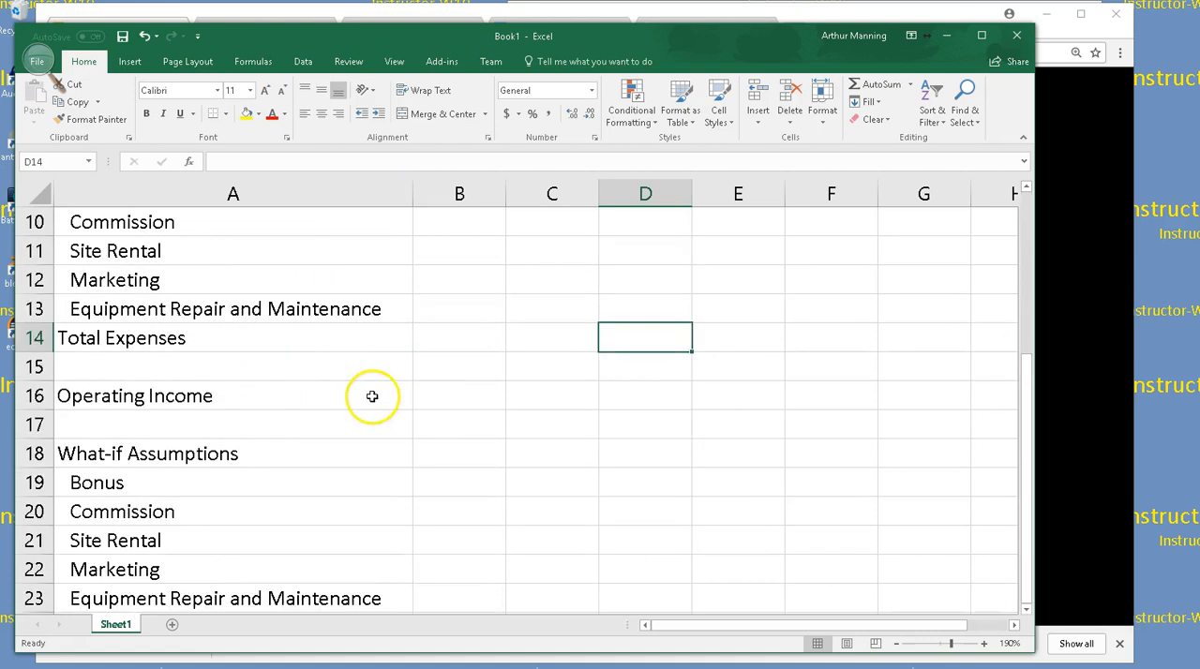
{"action": "scroll", "coordinate": [381, 401], "scroll_direction": "down", "scroll_amount": 2}
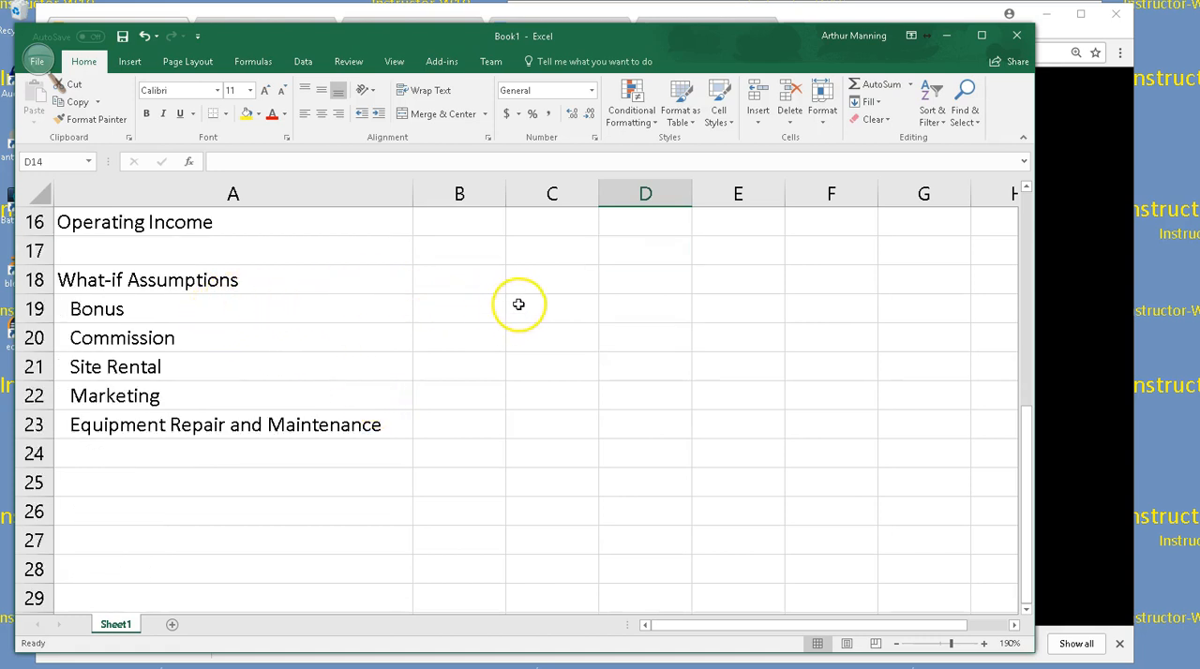
{"action": "scroll", "coordinate": [467, 281], "scroll_direction": "up", "scroll_amount": 3}
{"action": "scroll", "coordinate": [464, 244], "scroll_direction": "up", "scroll_amount": 2}
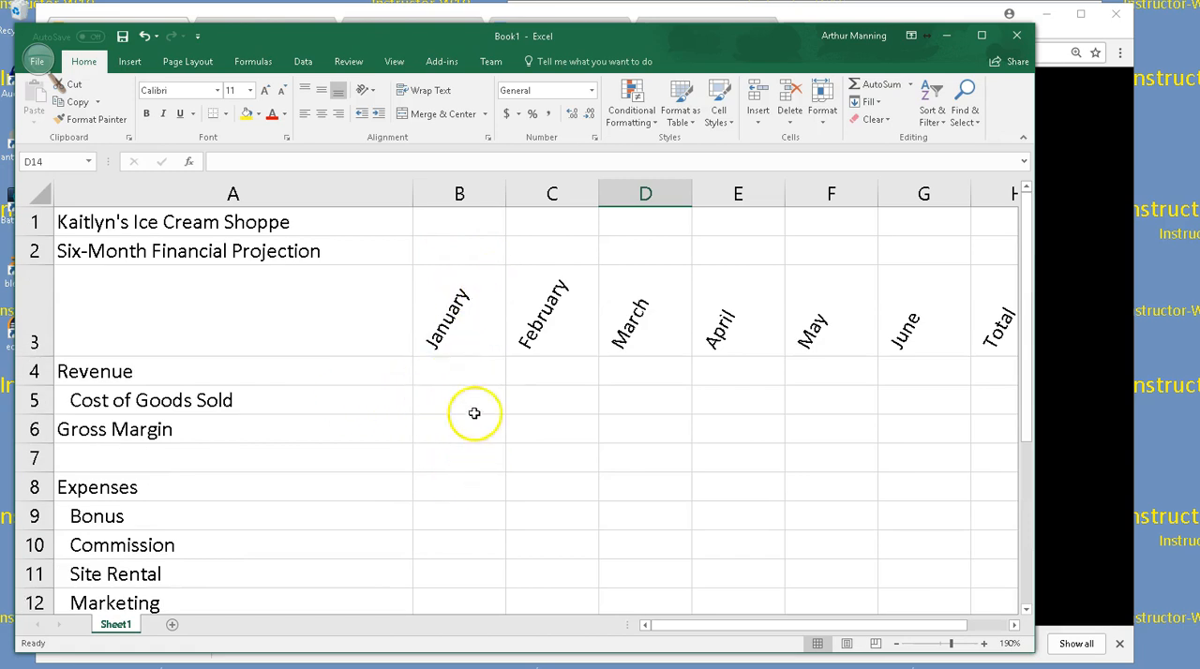
{"action": "scroll", "coordinate": [475, 426], "scroll_direction": "down", "scroll_amount": 4}
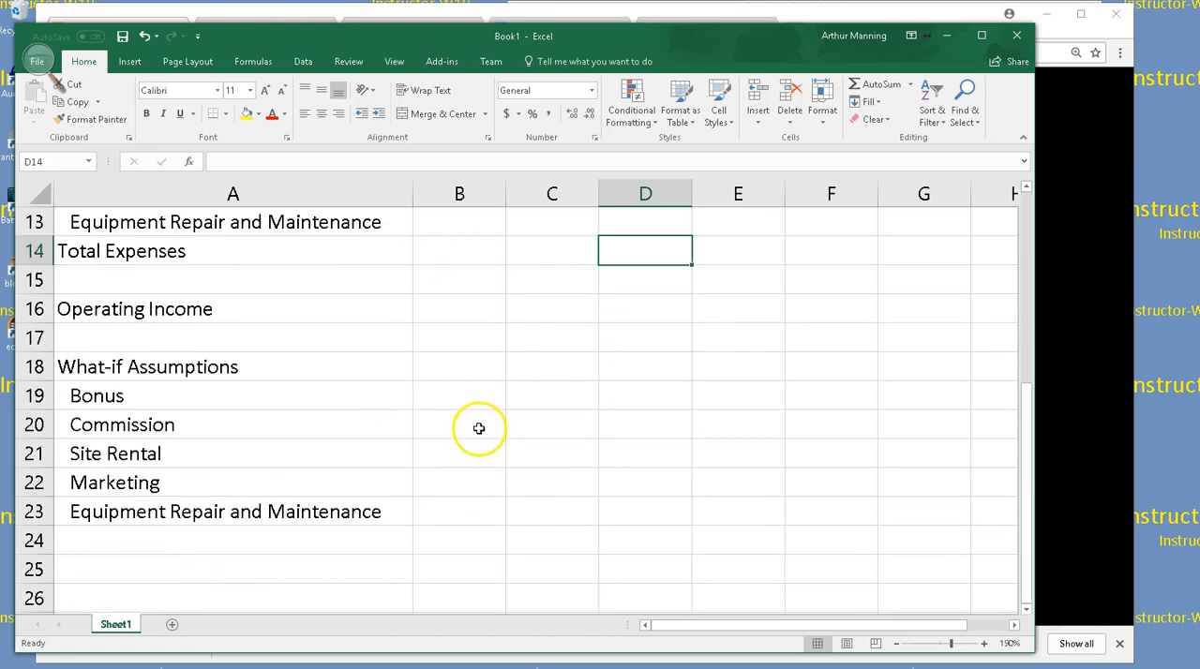
{"action": "left_click", "coordinate": [473, 398]}
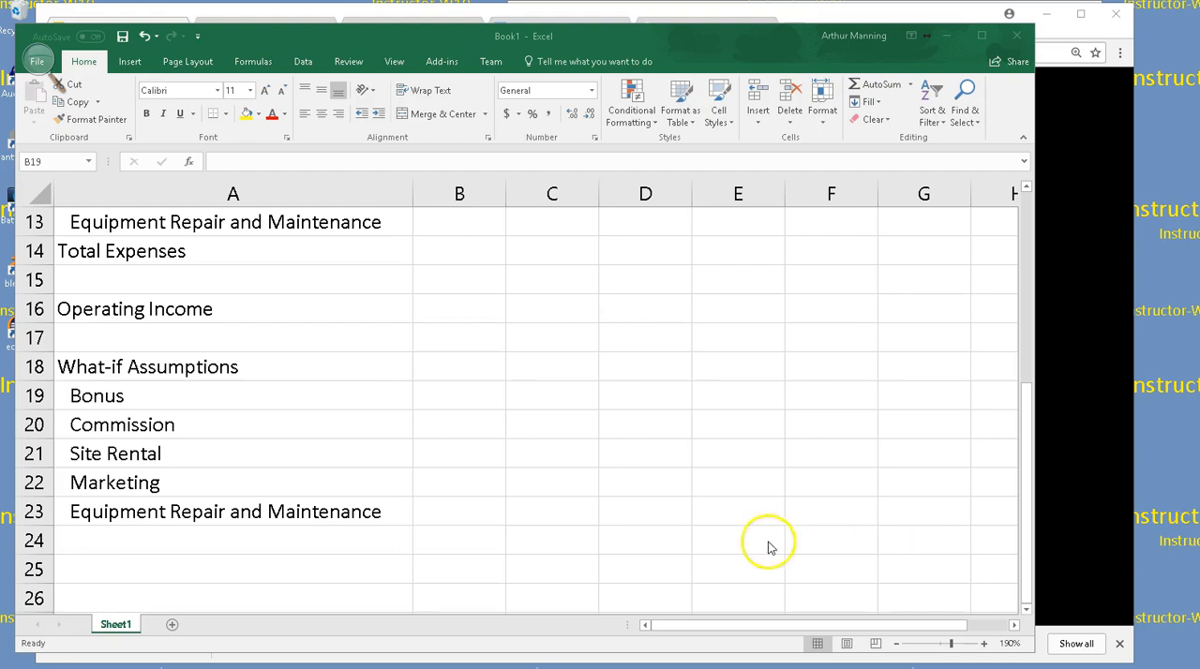
Insert a row above Commission in the What-if Assumptions section and enter Sales Revenue for Bonus in cell A20
{"action": "left_click", "coordinate": [75, 419]}
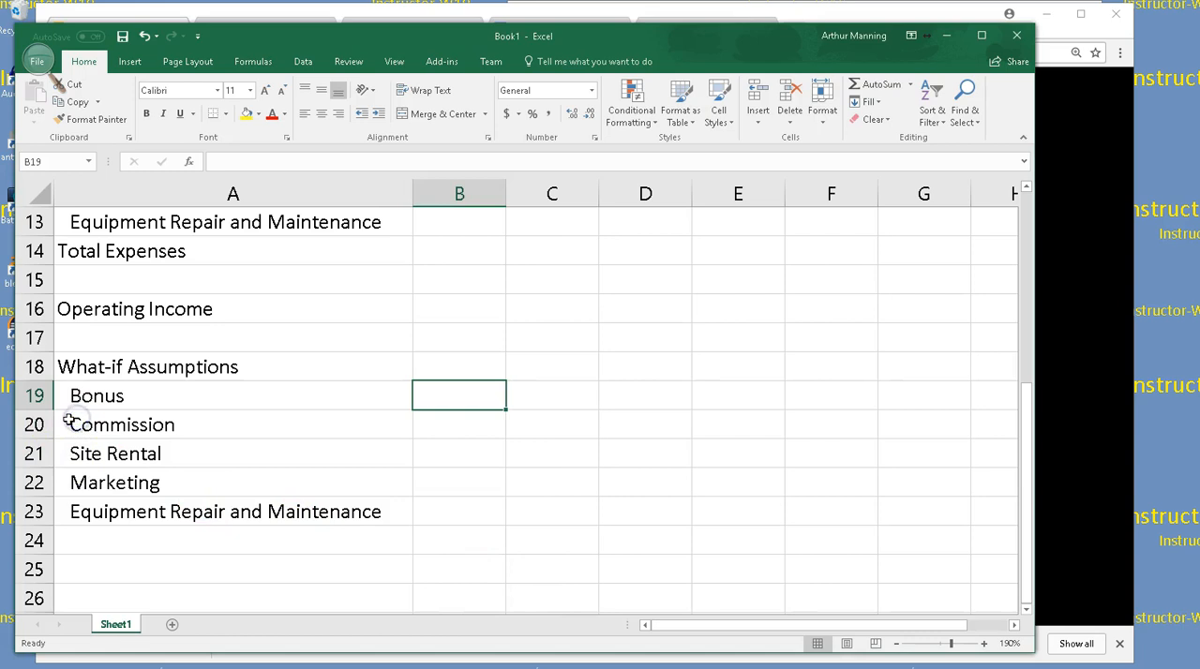
{"action": "left_click", "coordinate": [34, 424]}
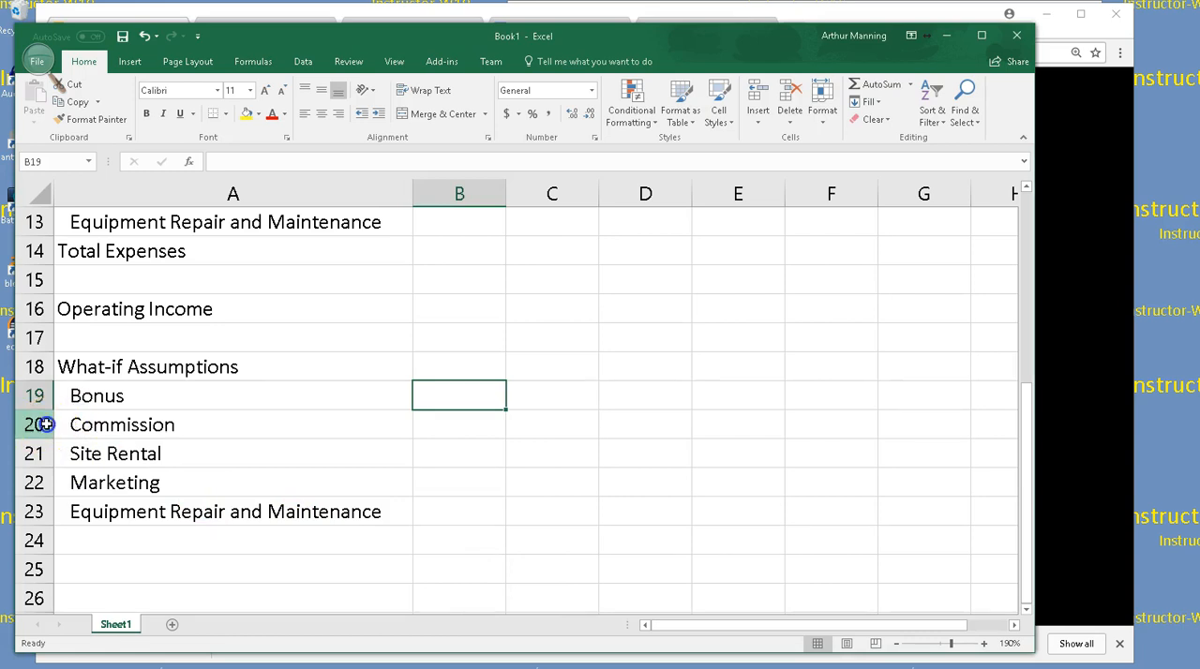
{"action": "left_click", "coordinate": [37, 424]}
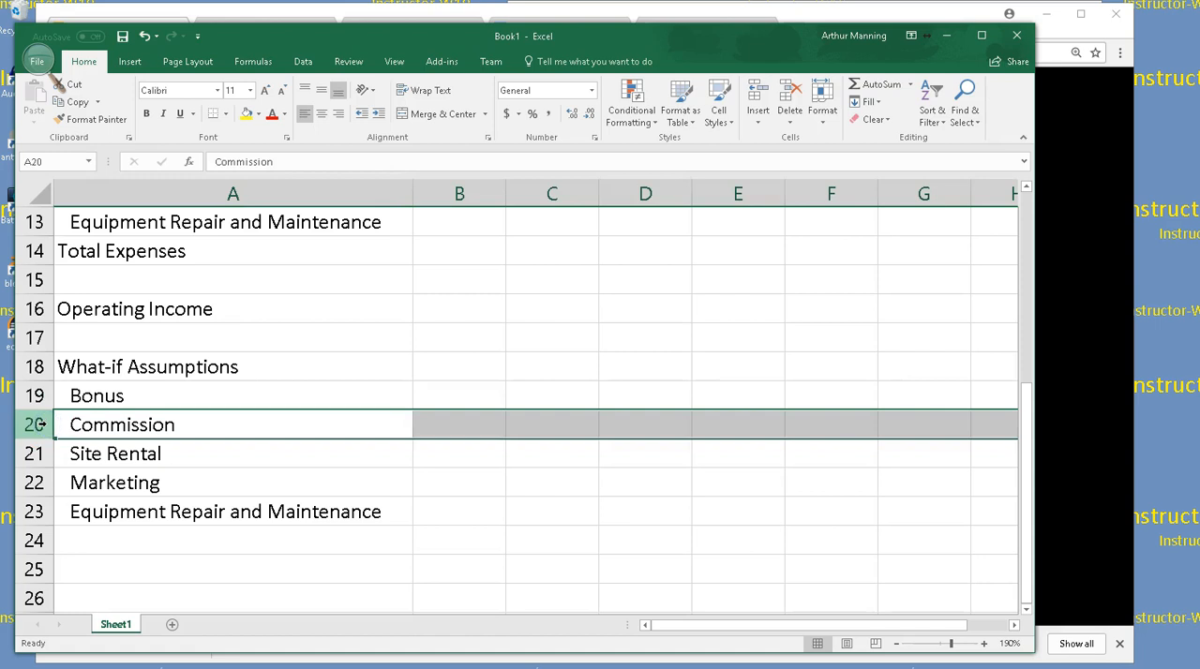
{"action": "right_click", "coordinate": [42, 424]}
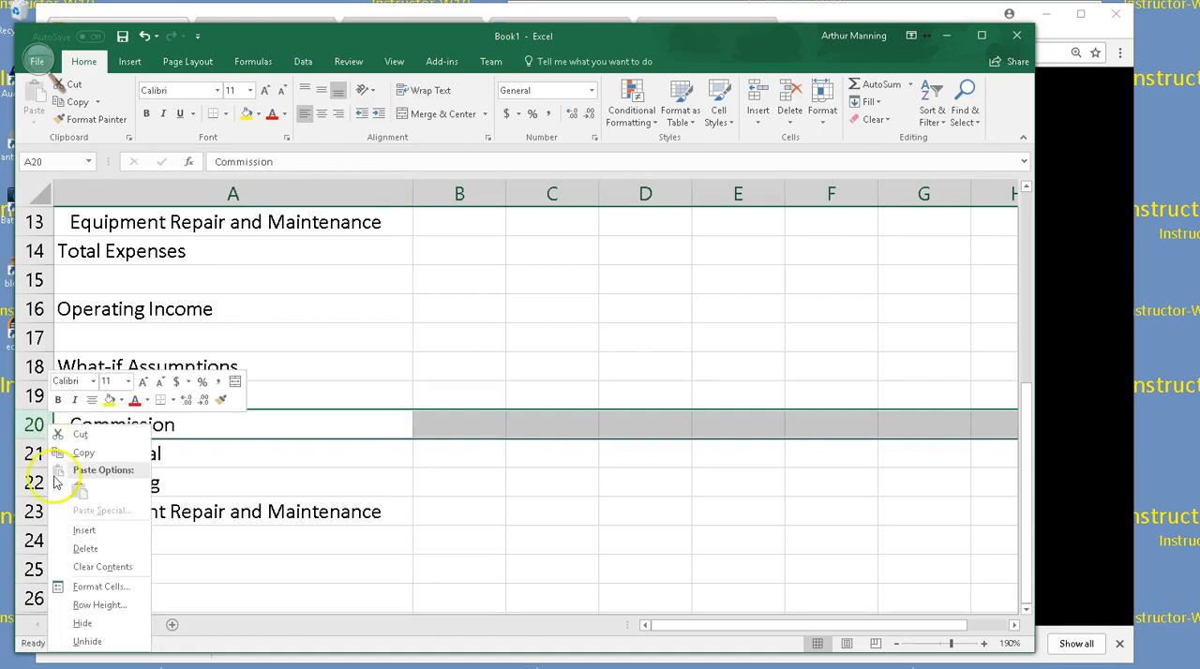
{"action": "left_click", "coordinate": [84, 531]}
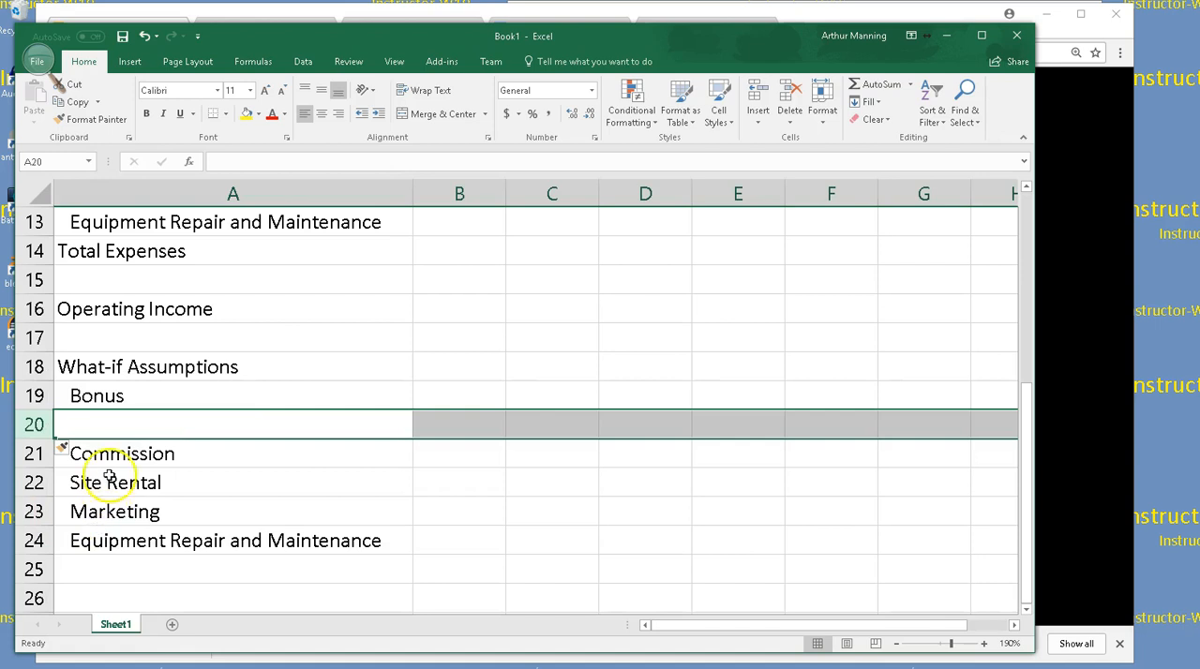
{"action": "left_click", "coordinate": [116, 428]}
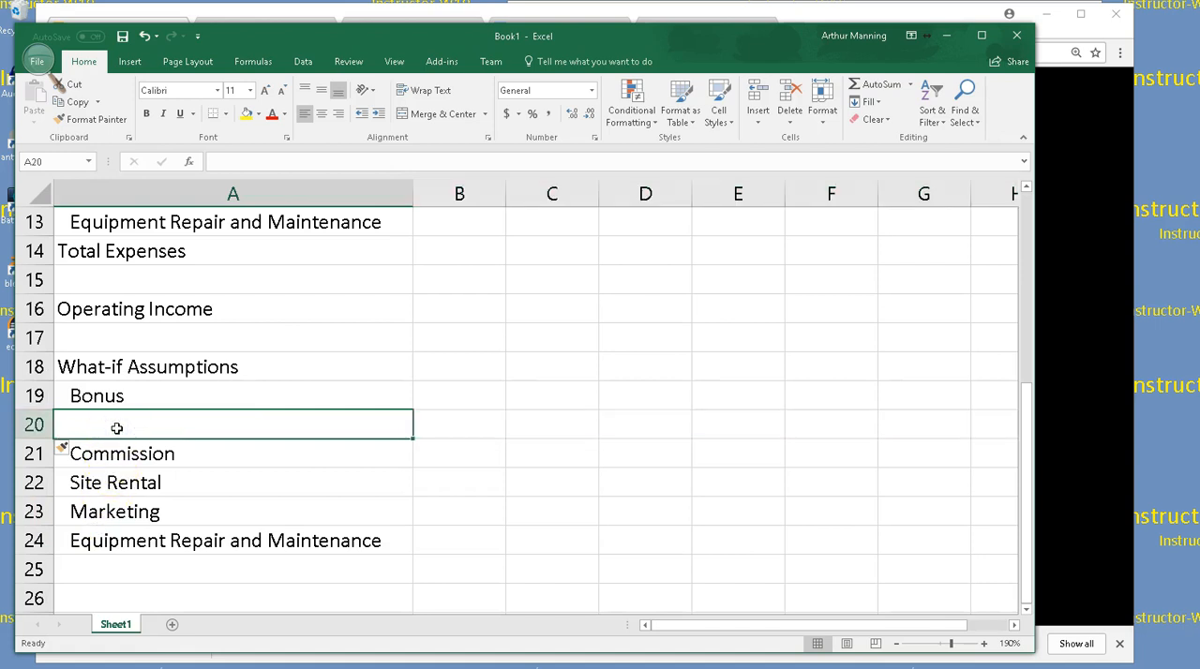
{"action": "type", "text": "Sales Revenue for Bonus"}
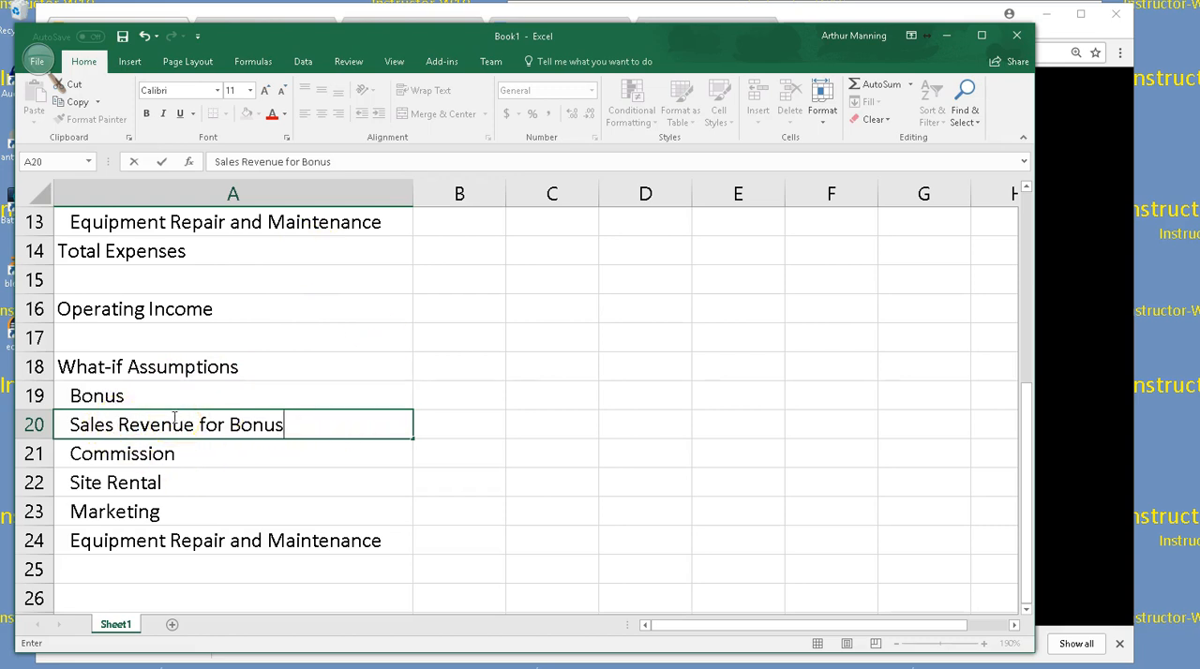
{"action": "right_click", "coordinate": [34, 425]}
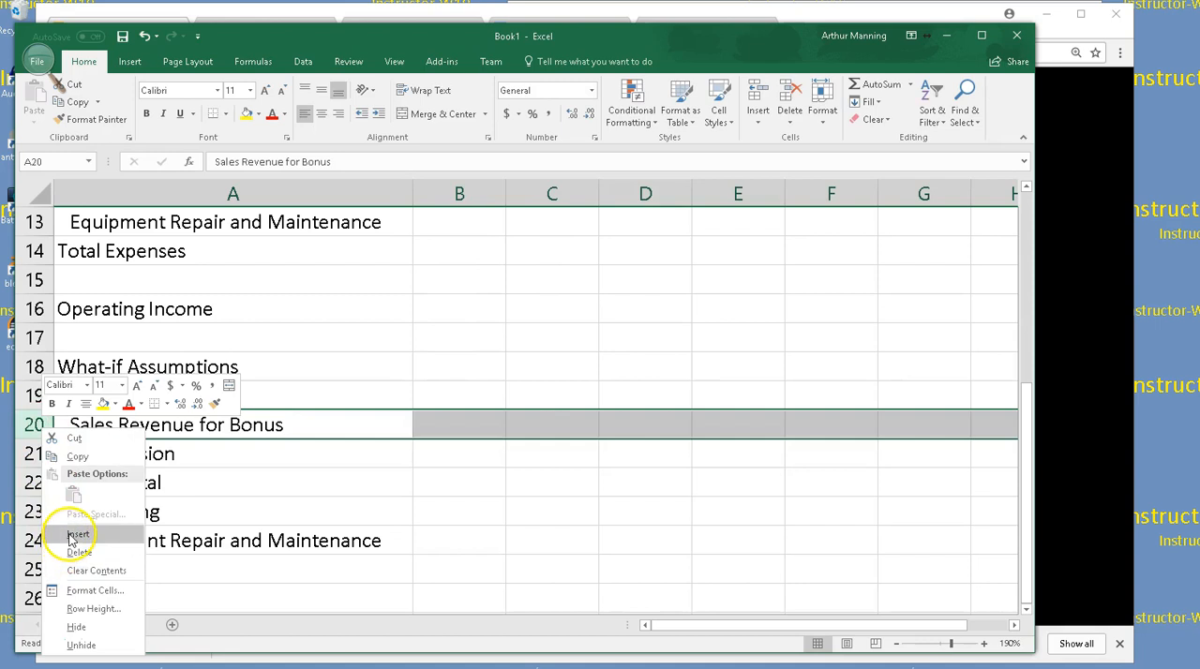
{"action": "right_click", "coordinate": [38, 424]}
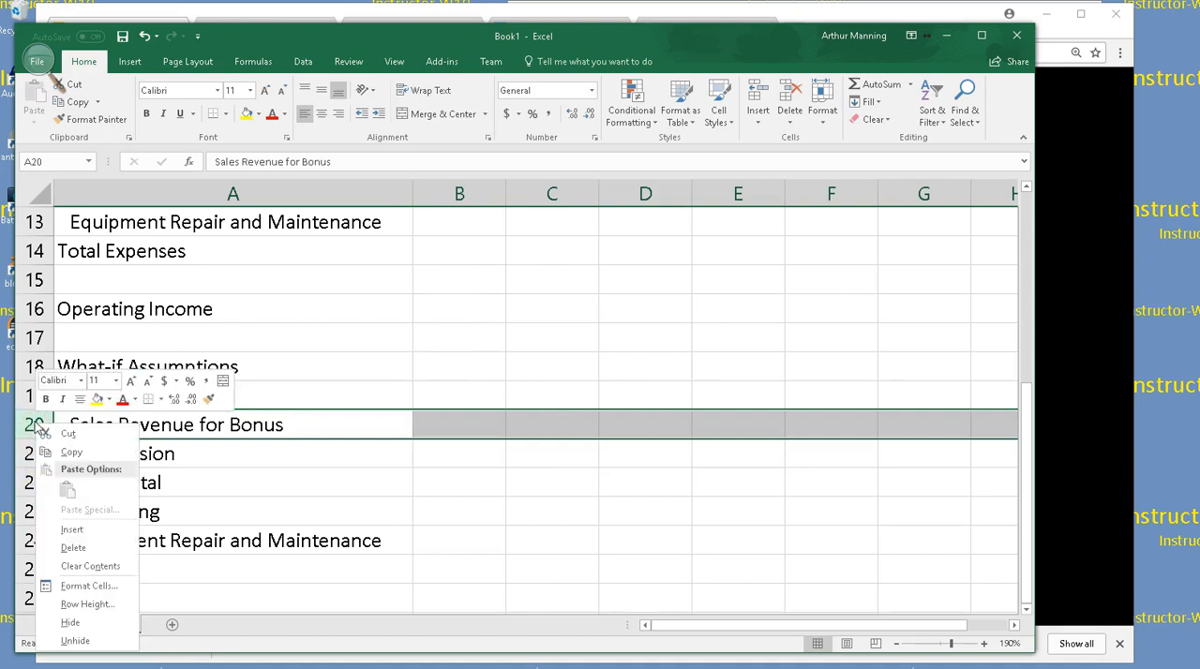
{"action": "left_click", "coordinate": [493, 498]}
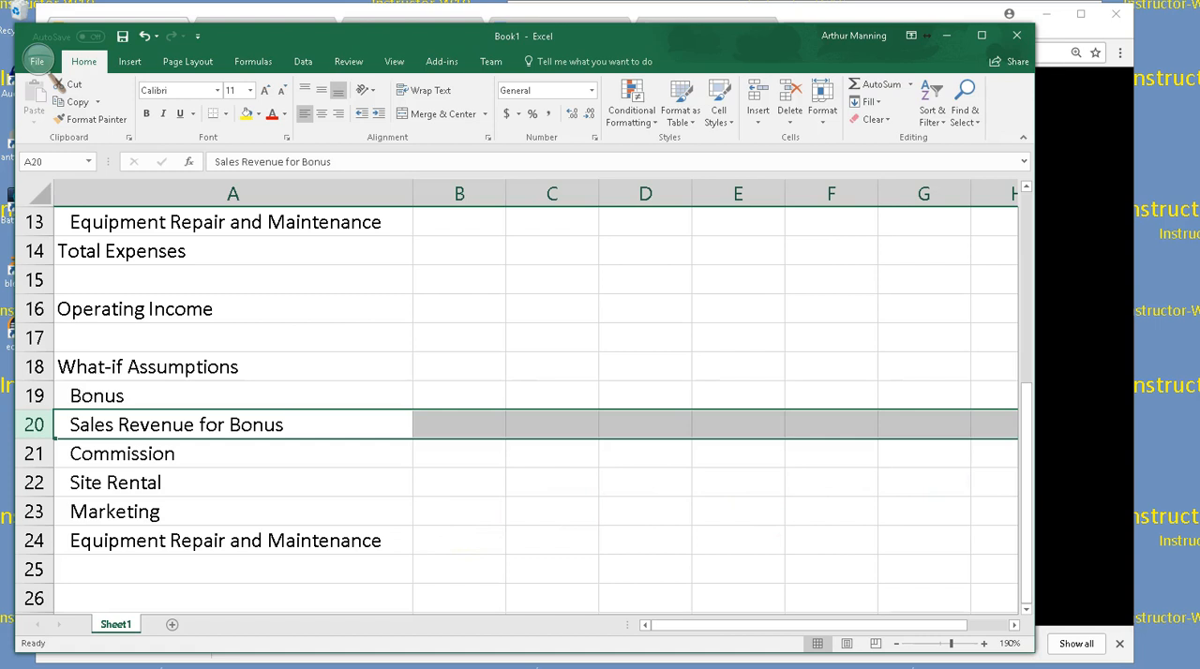
{"action": "scroll", "coordinate": [525, 403], "scroll_direction": "down", "scroll_amount": 2}
{"action": "scroll", "coordinate": [525, 403], "scroll_direction": "up", "scroll_amount": 2}
{"action": "left_click", "coordinate": [38, 61]}
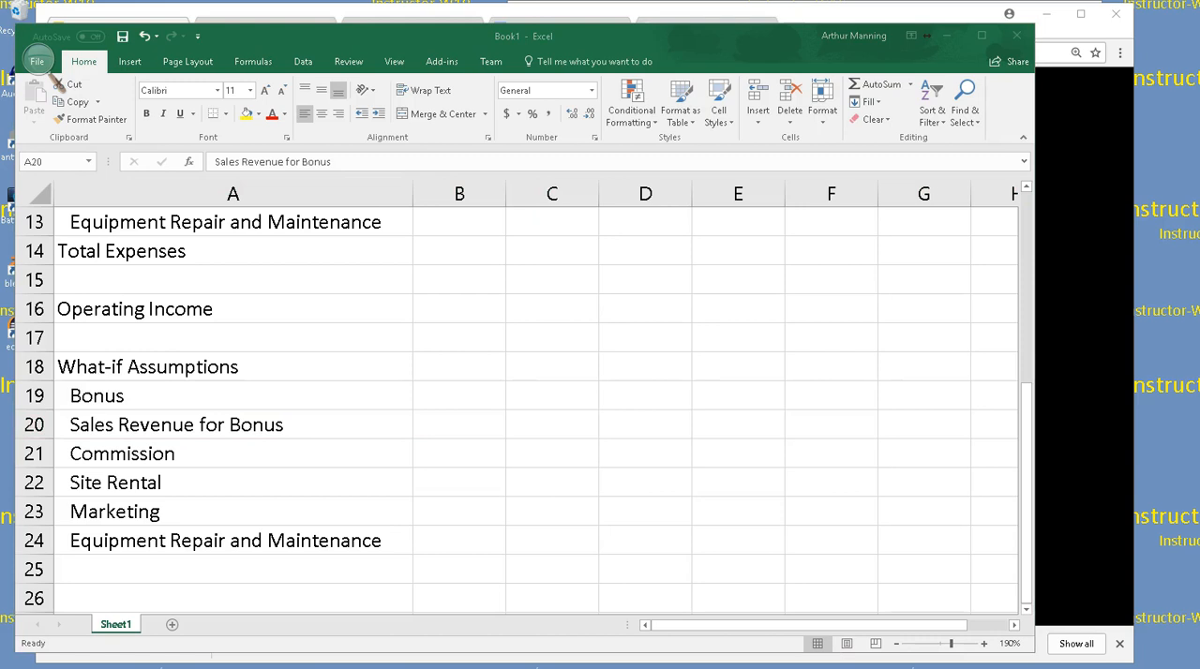
Insert a blank row above Bonus, directly under the What-if Assumptions label
{"action": "left_click", "coordinate": [29, 392]}
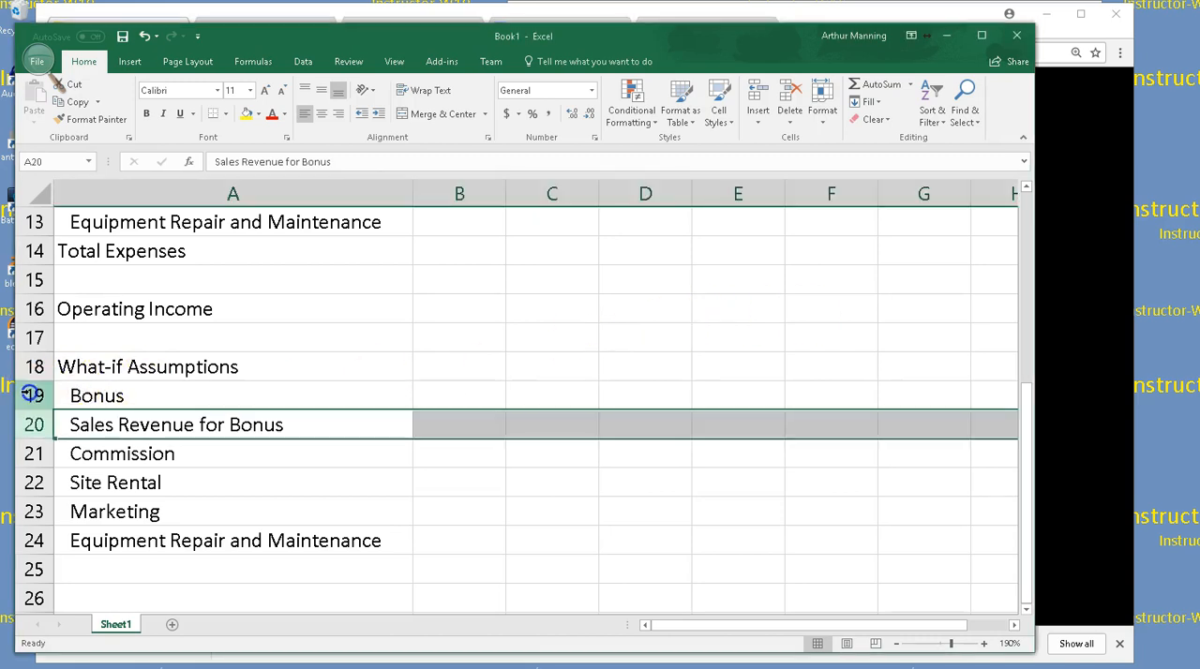
{"action": "left_click", "coordinate": [29, 394]}
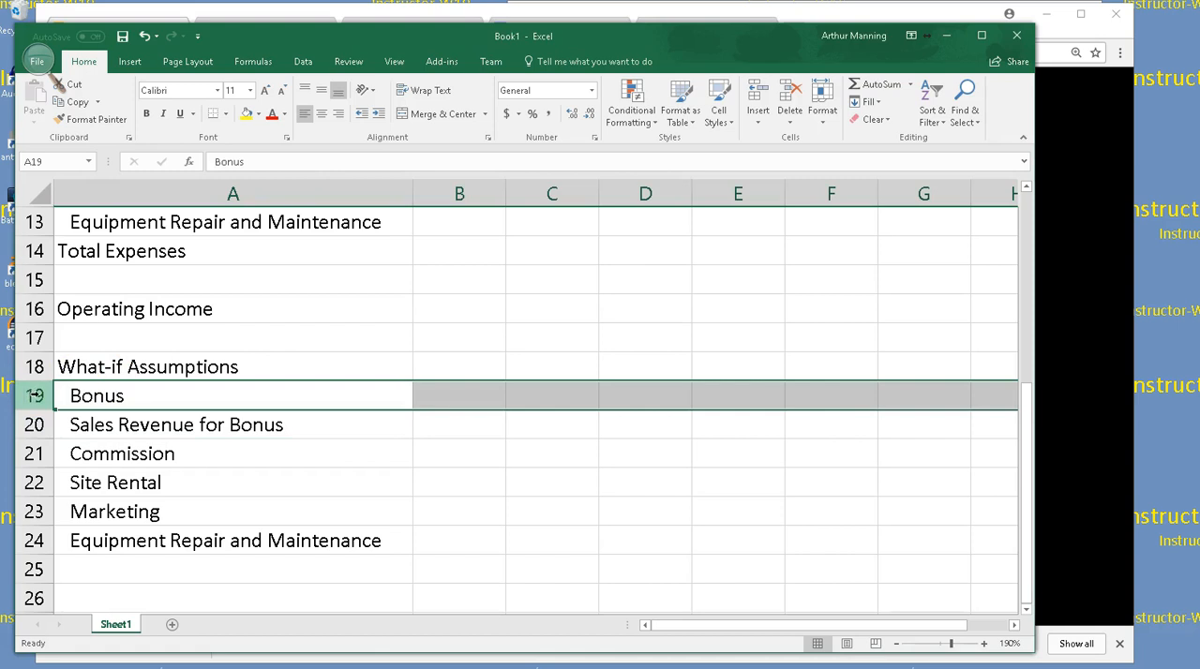
{"action": "right_click", "coordinate": [35, 394]}
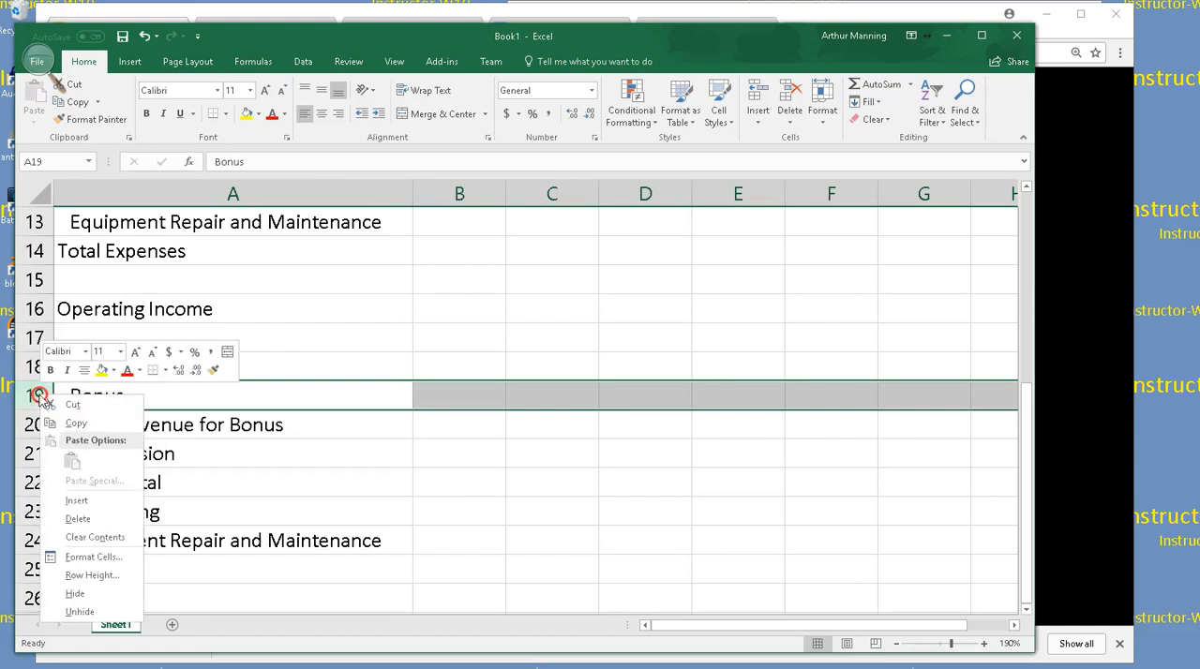
{"action": "left_click", "coordinate": [58, 499]}
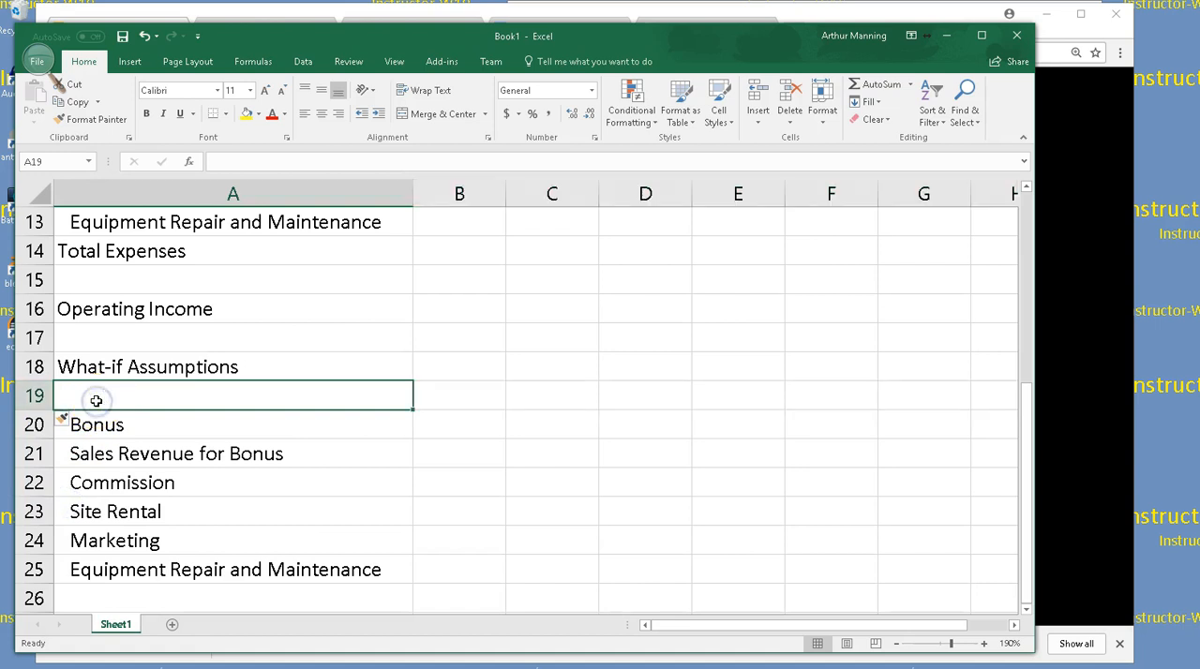
{"action": "type", "text": "Mar"}
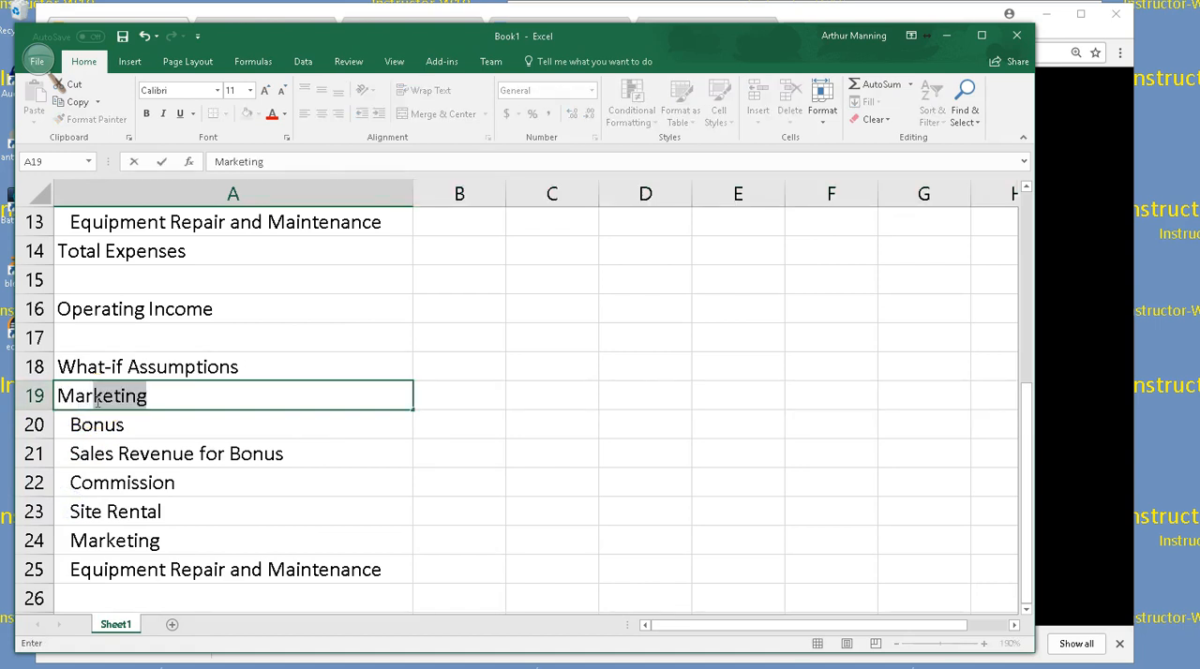
{"action": "type", "text": "gin"}
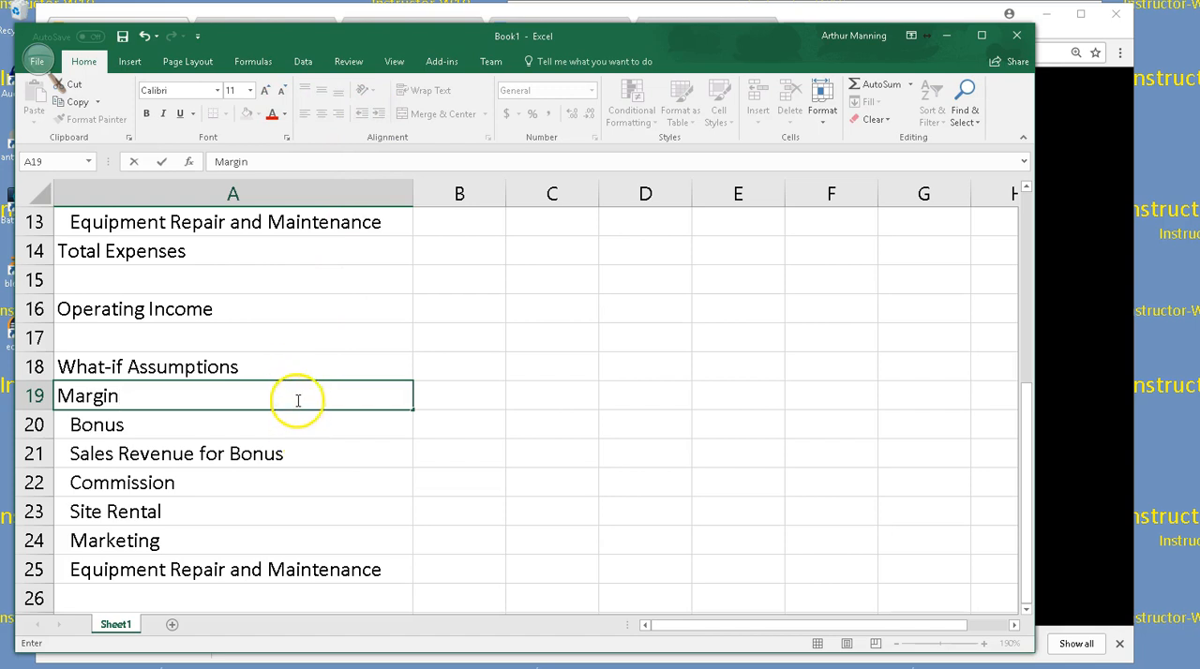
{"action": "key", "text": "Escape"}
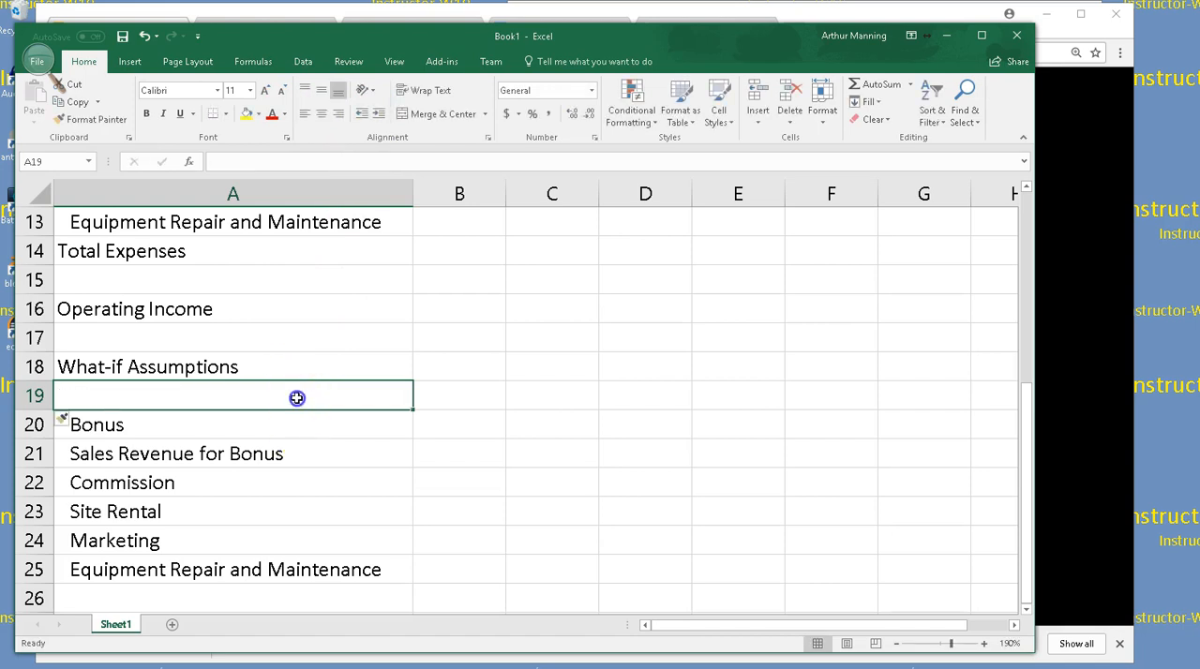
Enter the label Margin in cell A19, directly under What-if Assumptions
{"action": "left_click", "coordinate": [292, 419]}
{"action": "left_click", "coordinate": [282, 402]}
{"action": "type", "text": "Margin"}
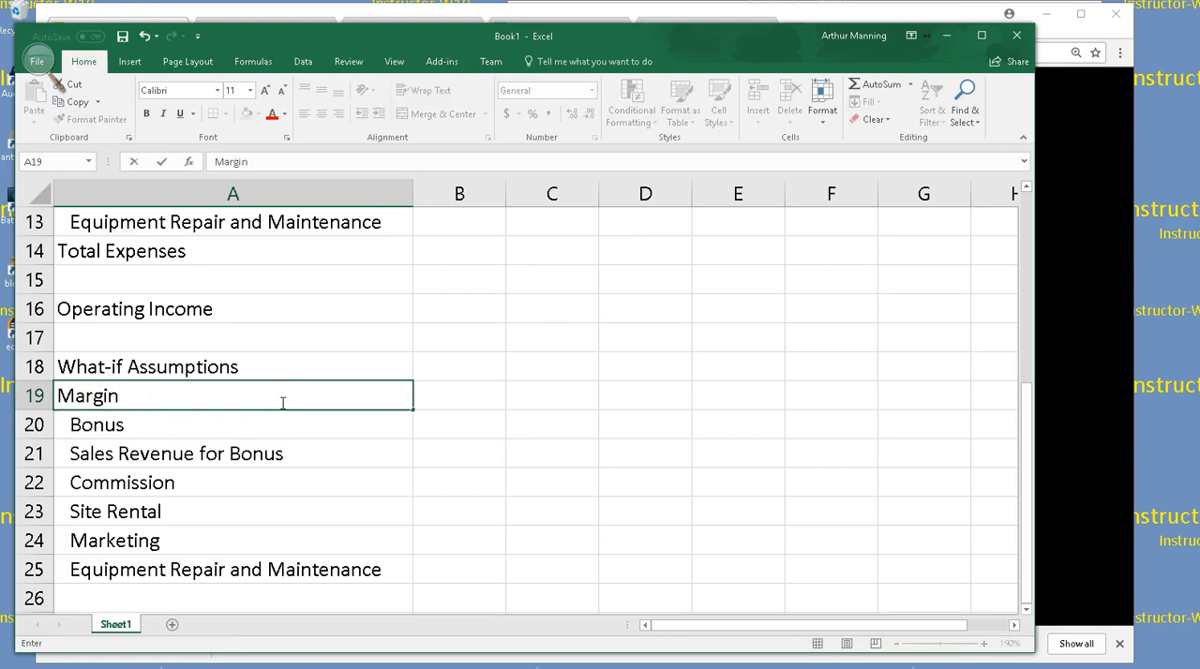
{"action": "key", "text": "Return"}
{"action": "left_click", "coordinate": [292, 401]}
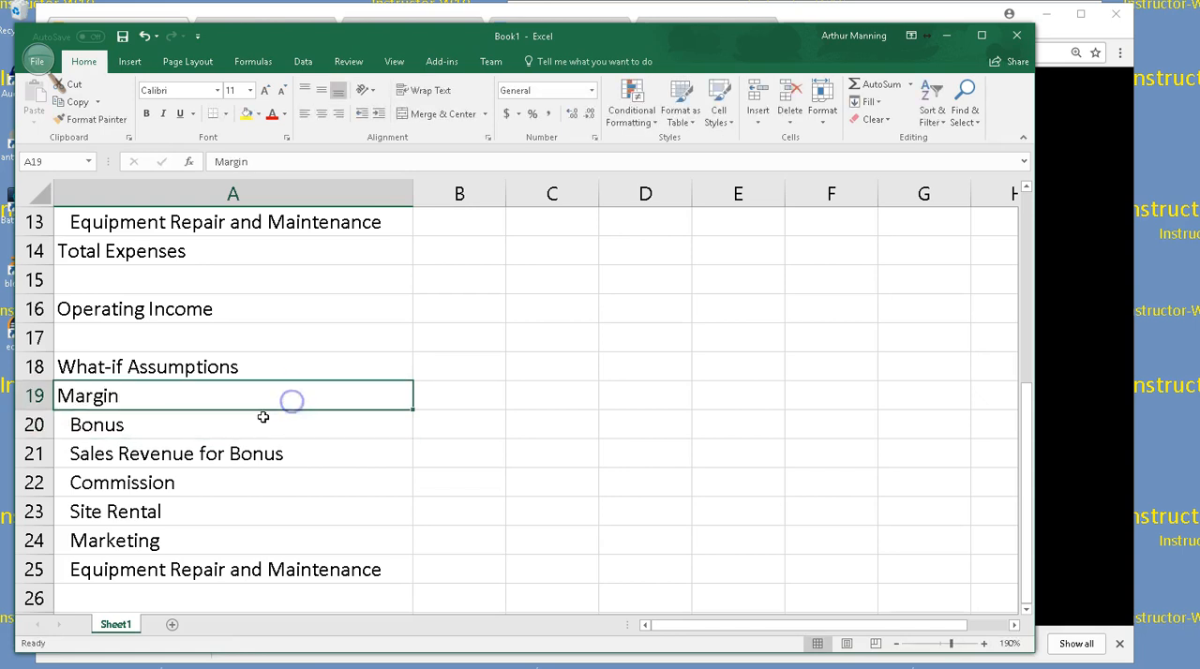
Indent the Margin label in cell A19 to match the other What-if Assumptions entries
{"action": "left_click", "coordinate": [378, 113]}
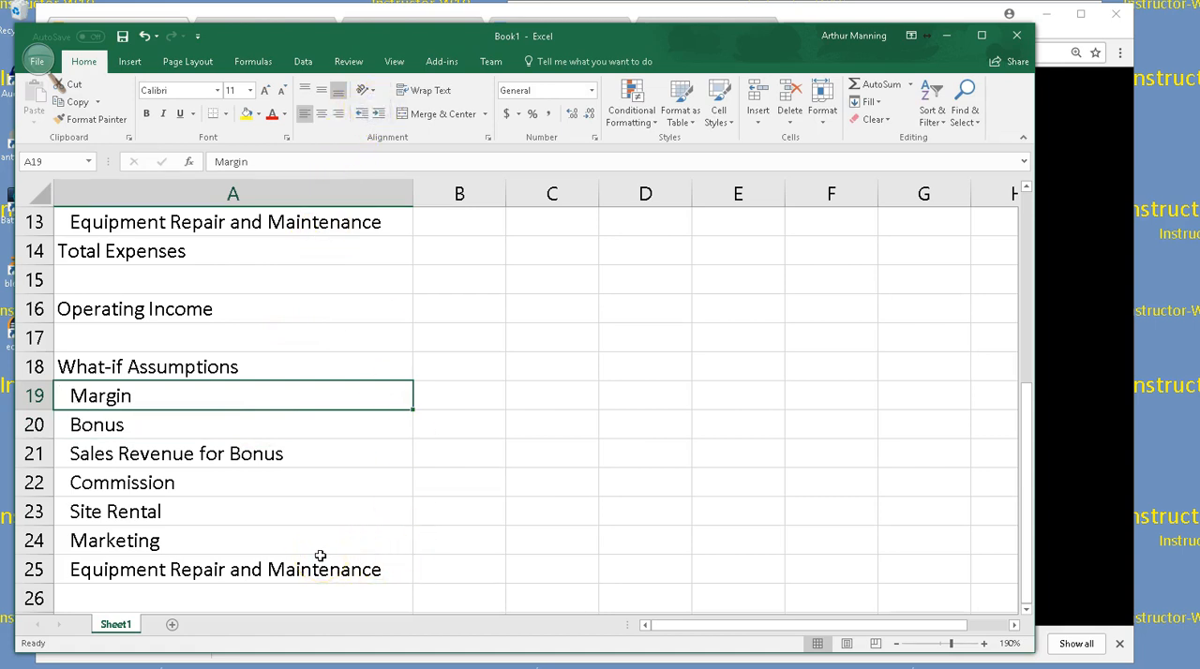
{"action": "left_click", "coordinate": [574, 366]}
Select the empty value cell B19 beside the Margin label
{"action": "left_click_drag", "start_coordinate": [469, 392], "coordinate": [491, 566]}
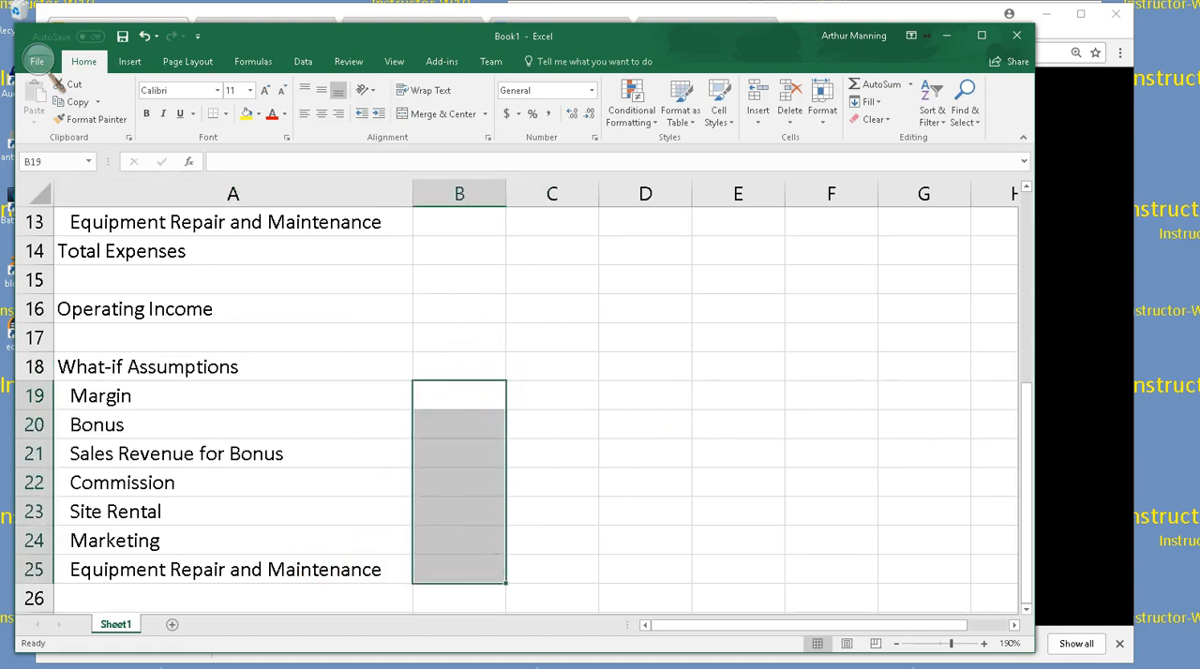
{"action": "left_click", "coordinate": [38, 61]}
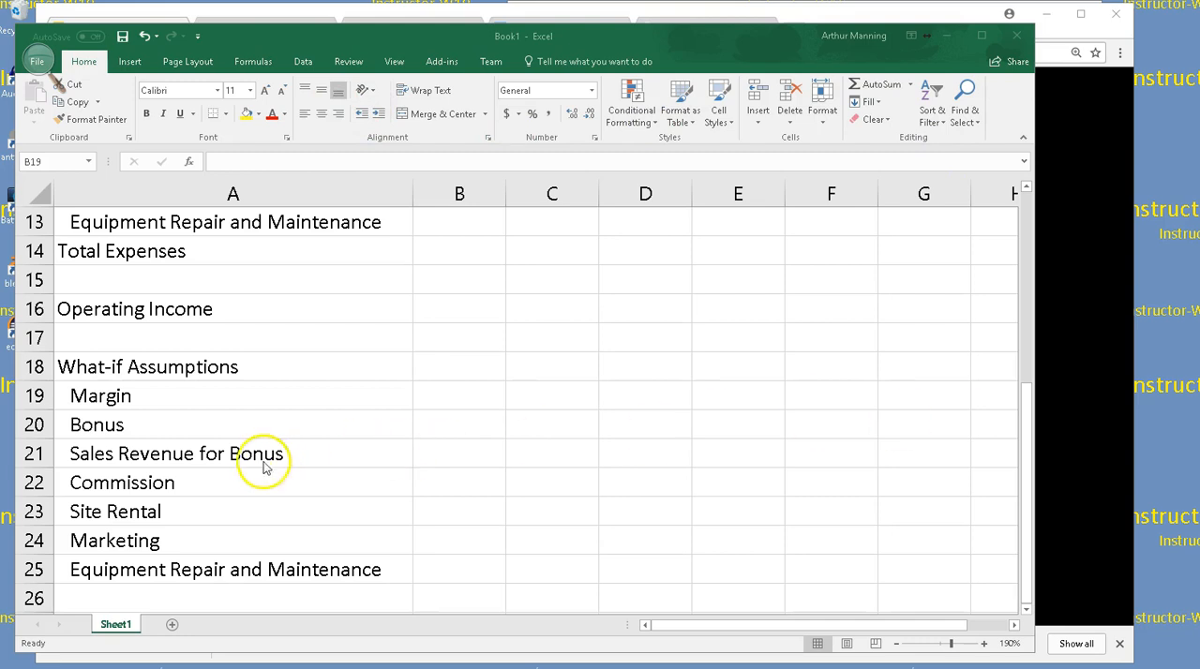
{"action": "left_click", "coordinate": [456, 386]}
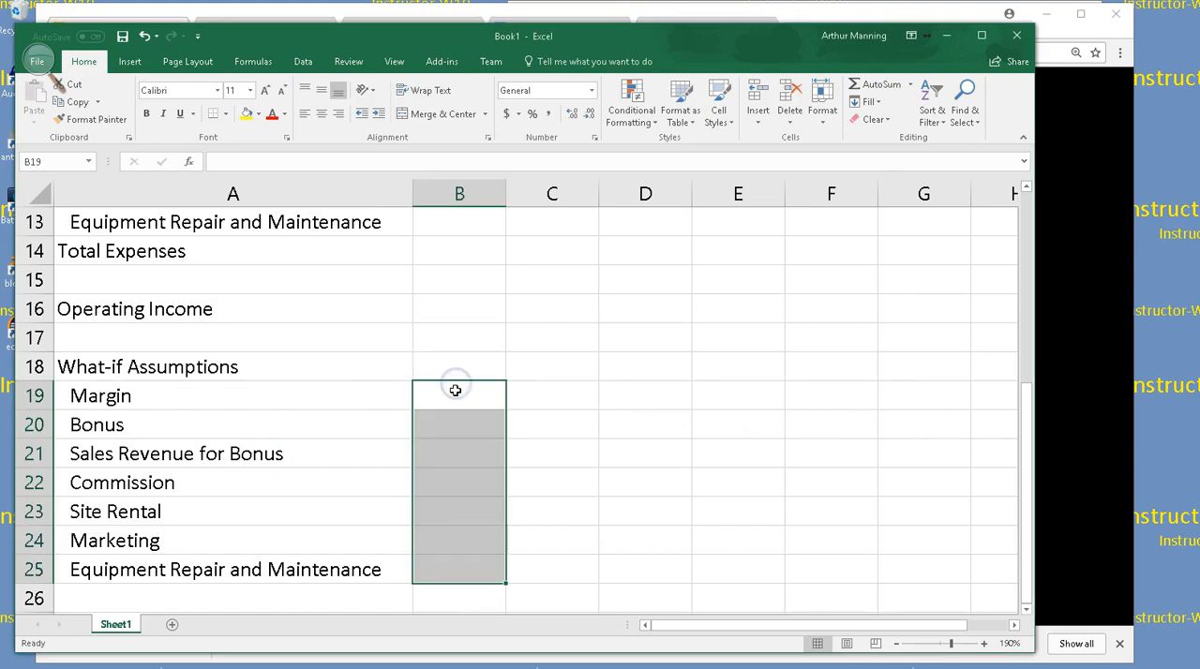
{"action": "left_click", "coordinate": [456, 401]}
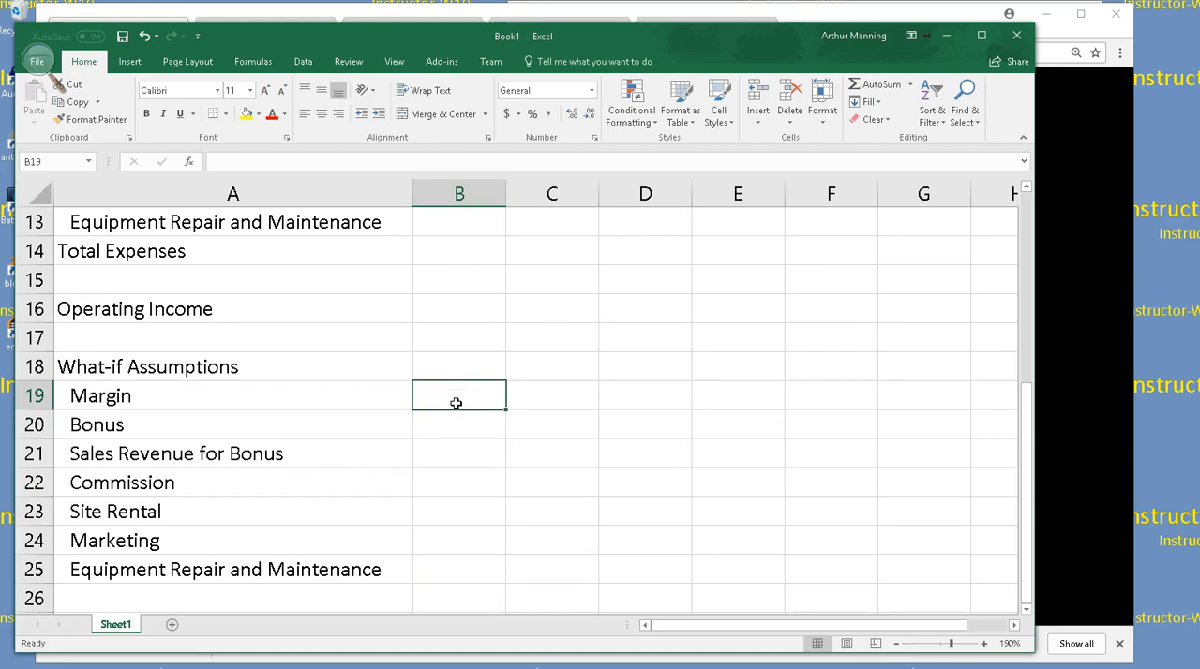
Save the workbook in the cs101-Fall2017 Section 2 folder, naming it with the surname followed by "Excel Module 3 - Ice Cream Shoppe"
{"action": "key", "text": "ctrl+s"}
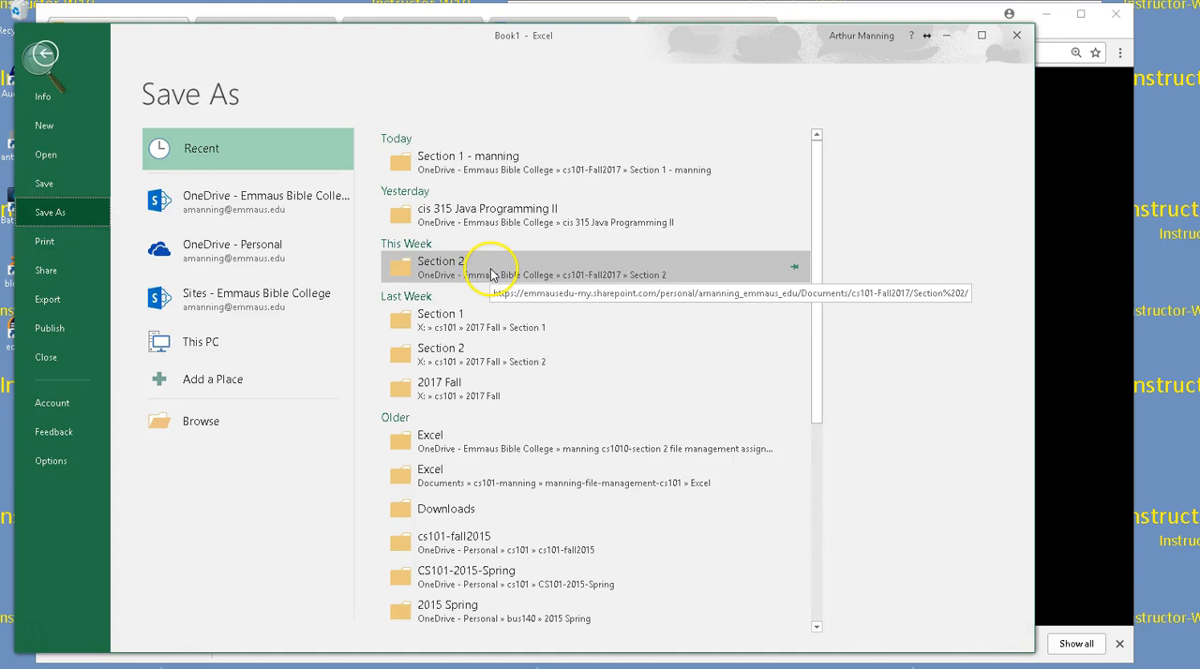
{"action": "left_click", "coordinate": [490, 273]}
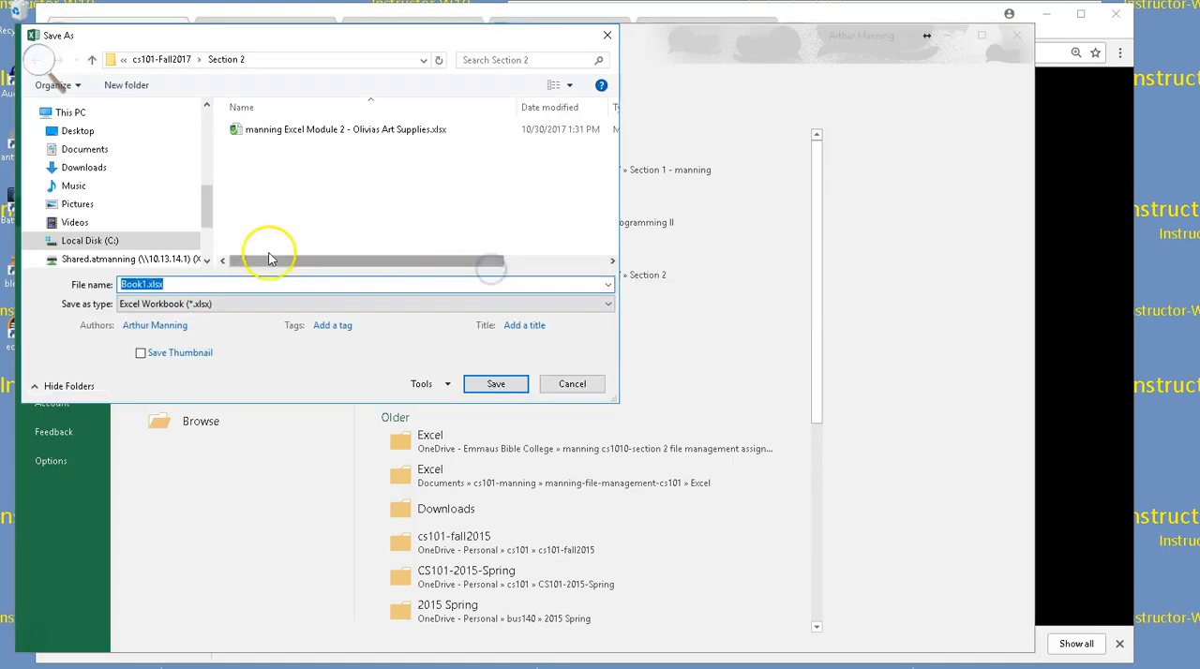
{"action": "type", "text": "manning "}
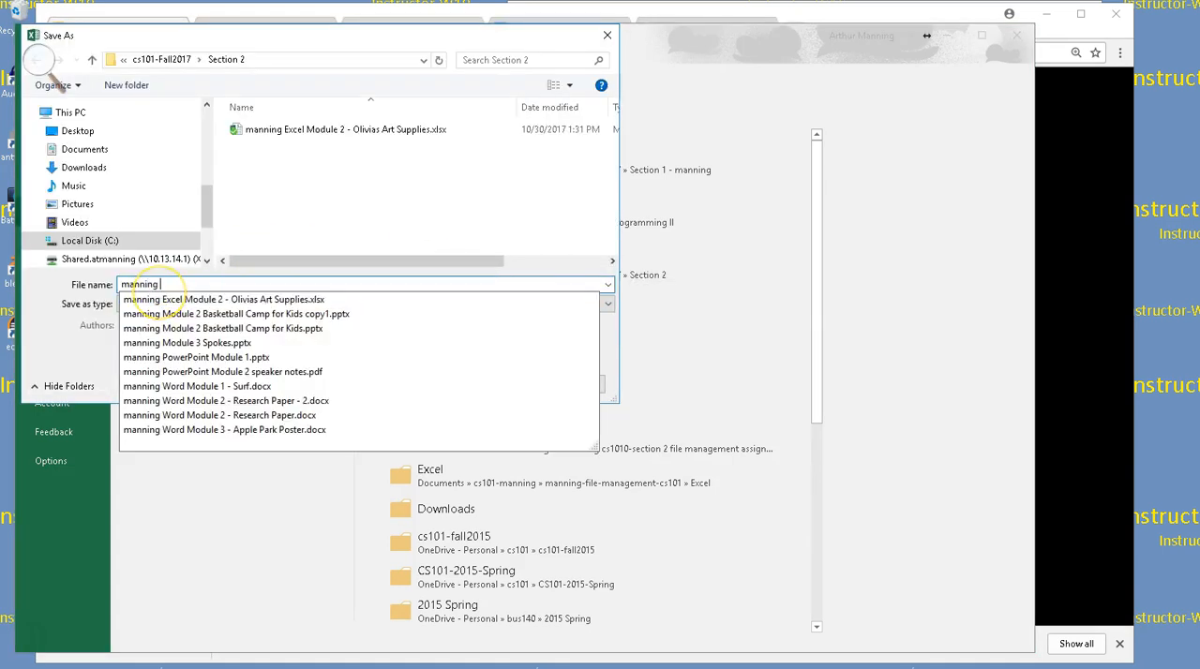
{"action": "type", "text": "Excel"}
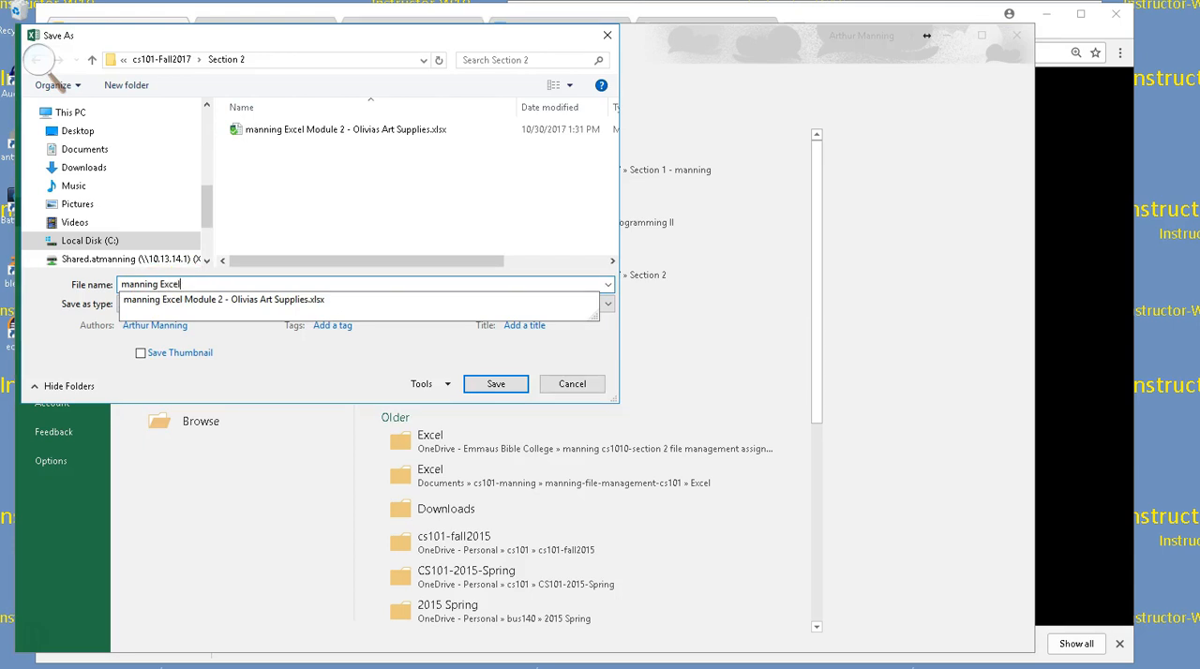
{"action": "type", "text": " Module 3 - "}
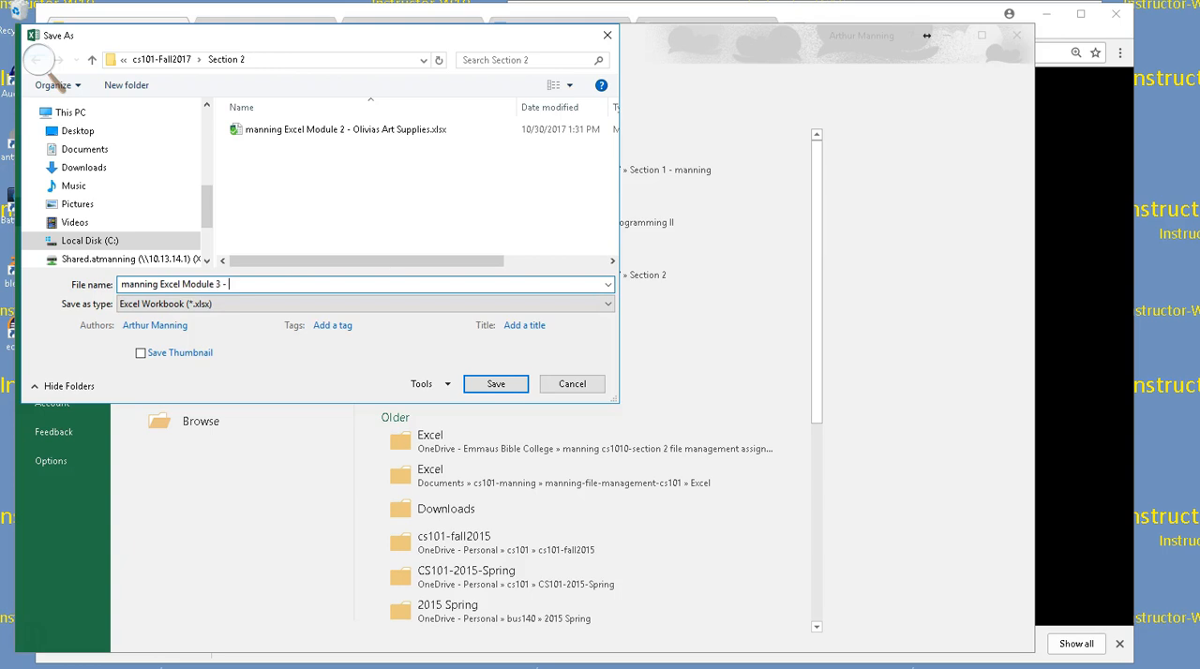
{"action": "type", "text": "Ice Cream Shoppe"}
{"action": "key", "text": "Return"}
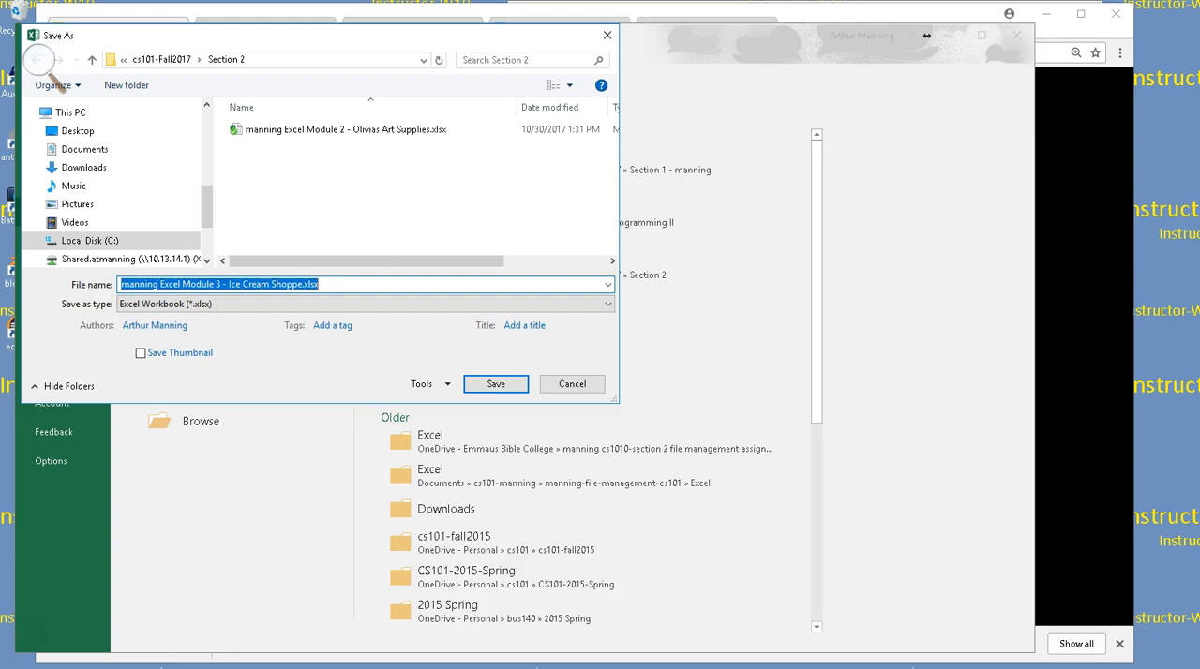
{"action": "left_click", "coordinate": [515, 379]}
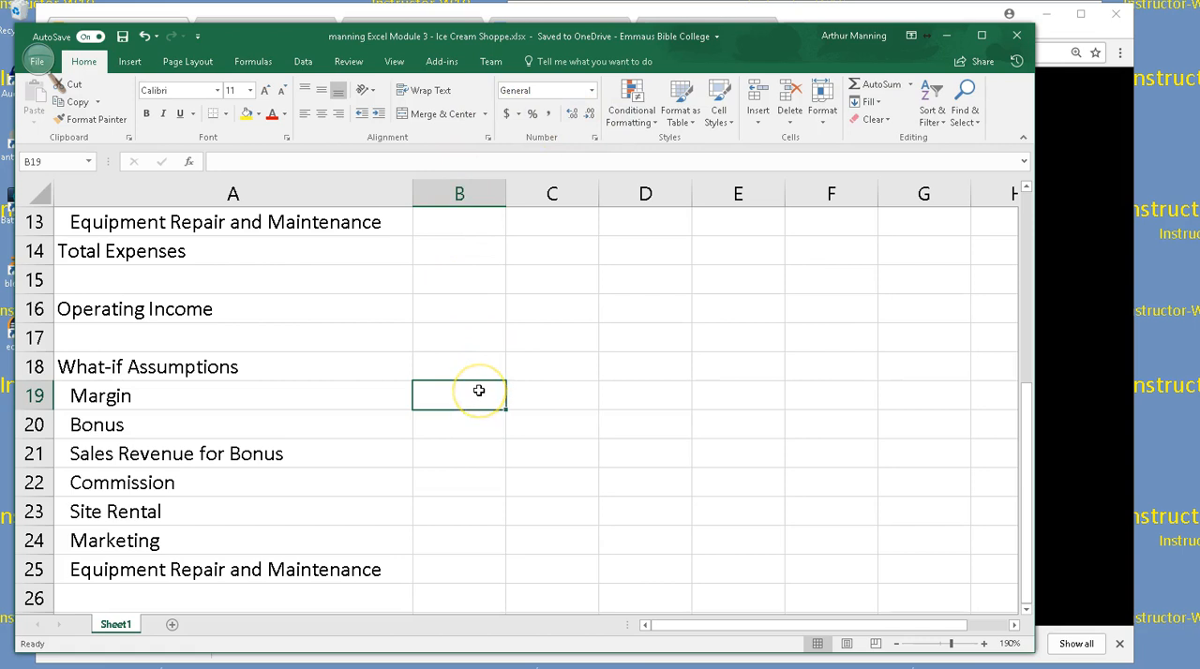
Enter 78.75% for Margin in cell B19 and 3,500.00 for Bonus in cell B20
{"action": "type", "text": "78"}
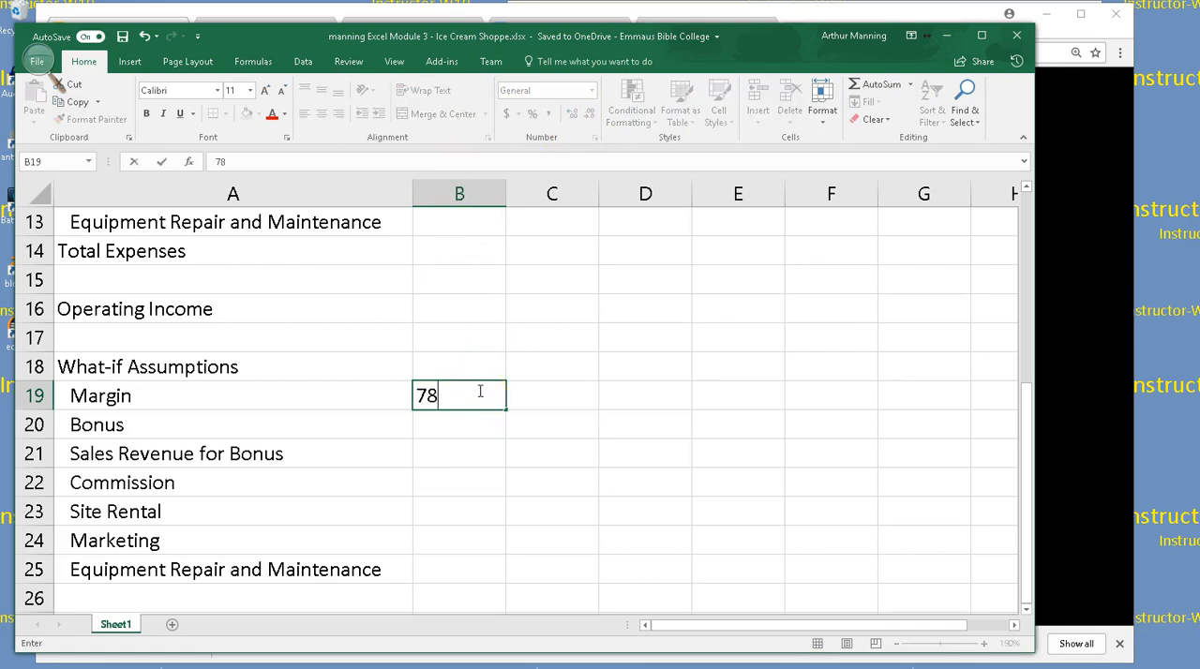
{"action": "type", "text": ".75%"}
{"action": "key", "text": "Return"}
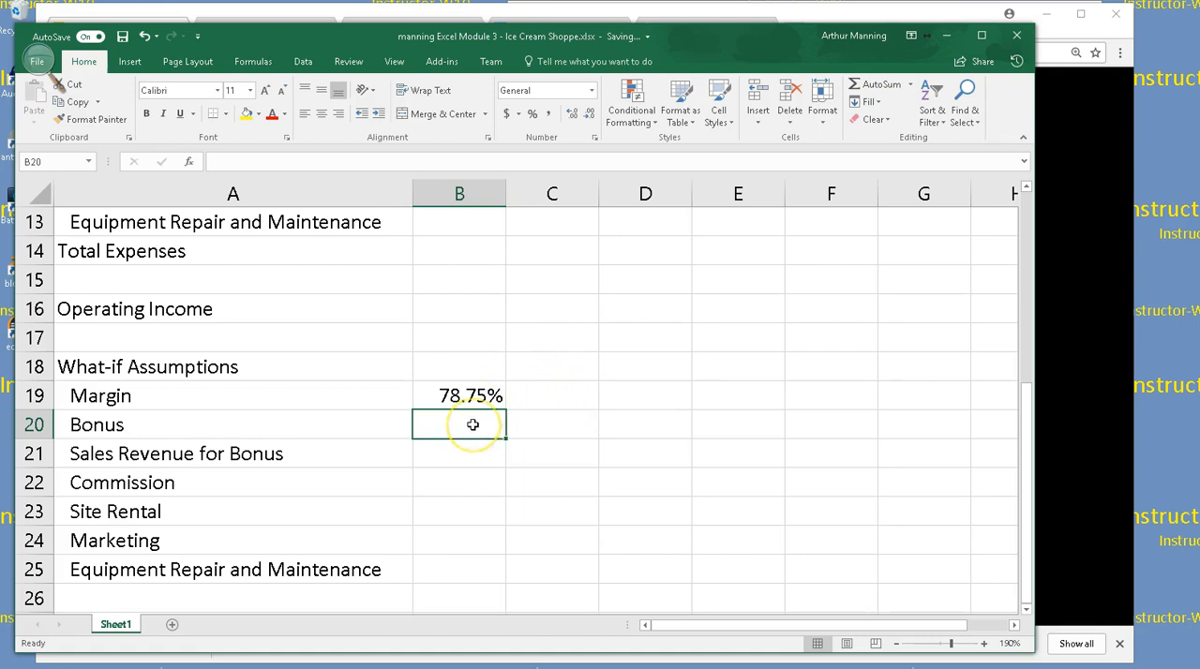
{"action": "type", "text": "3,"}
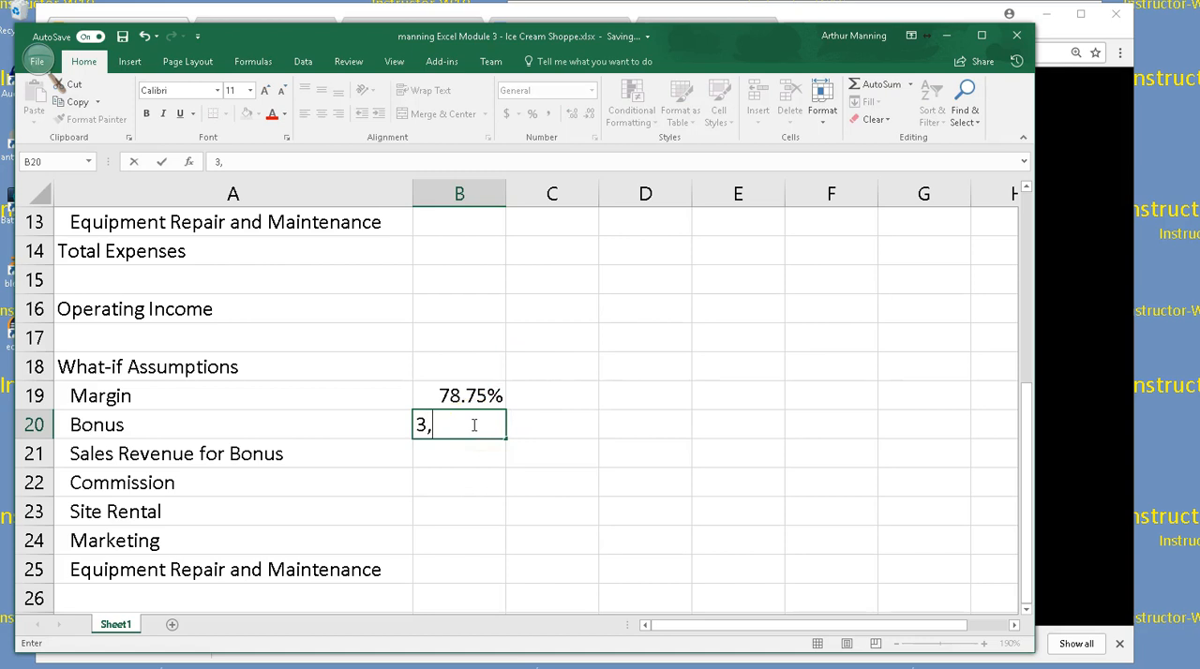
{"action": "type", "text": "500.00"}
{"action": "key", "text": "Return"}
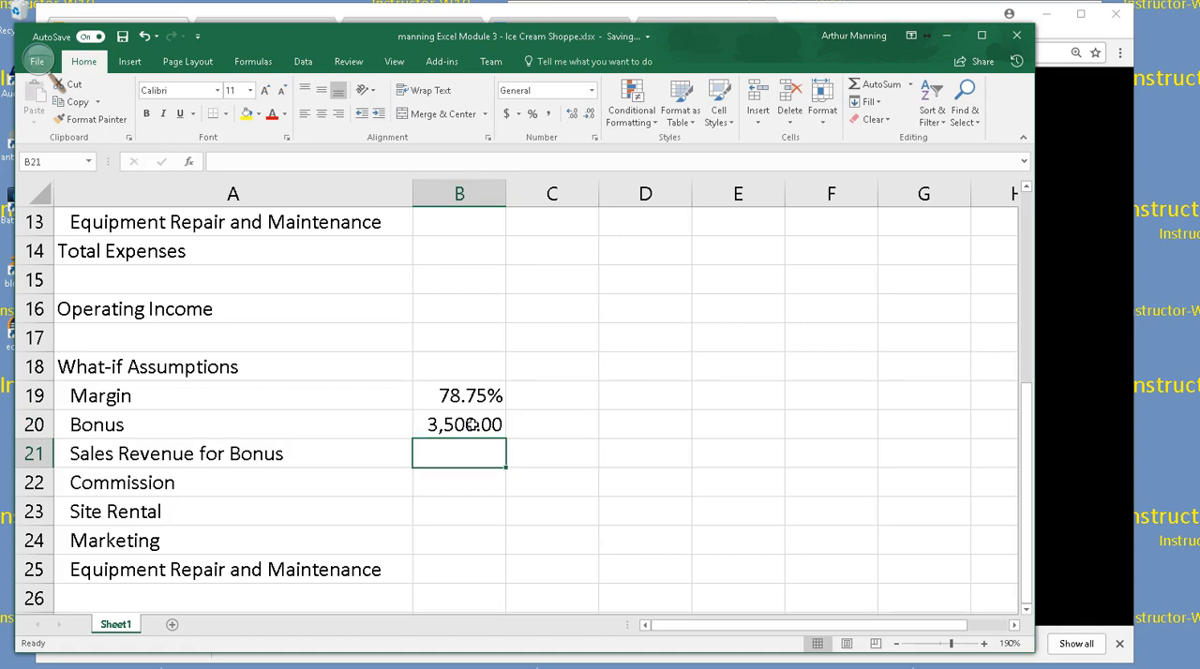
Check the stored value of the Bonus cell and enter 65,000.00 for Sales Revenue for Bonus in cell B21
{"action": "left_click", "coordinate": [471, 425]}
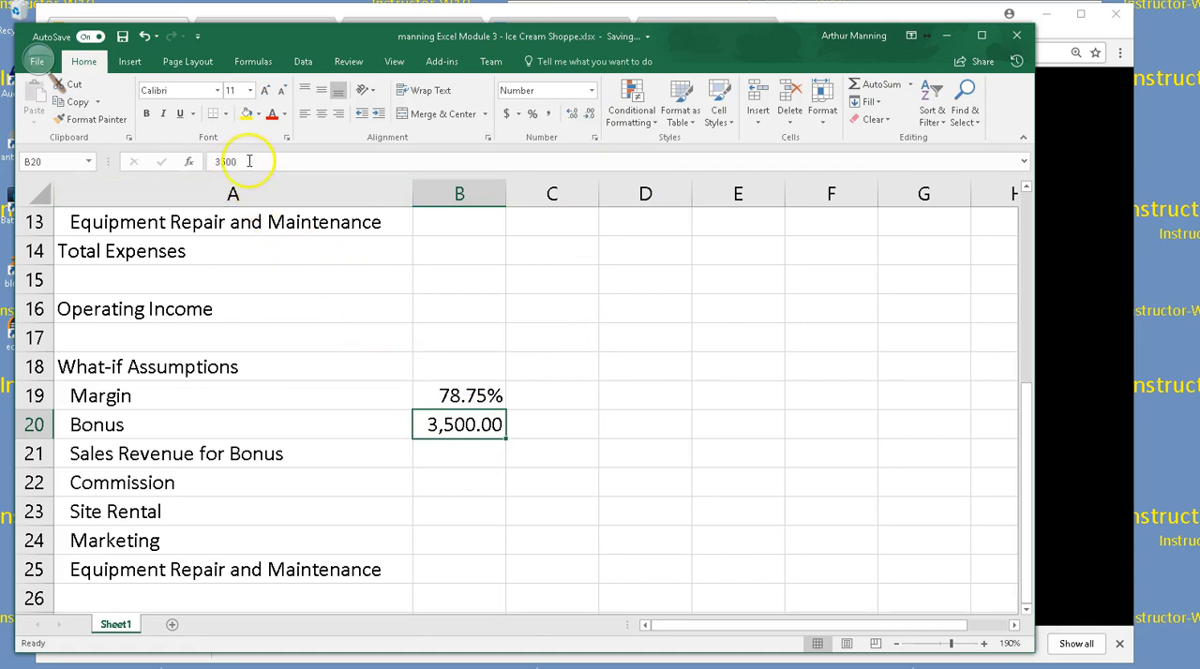
{"action": "left_click", "coordinate": [472, 454]}
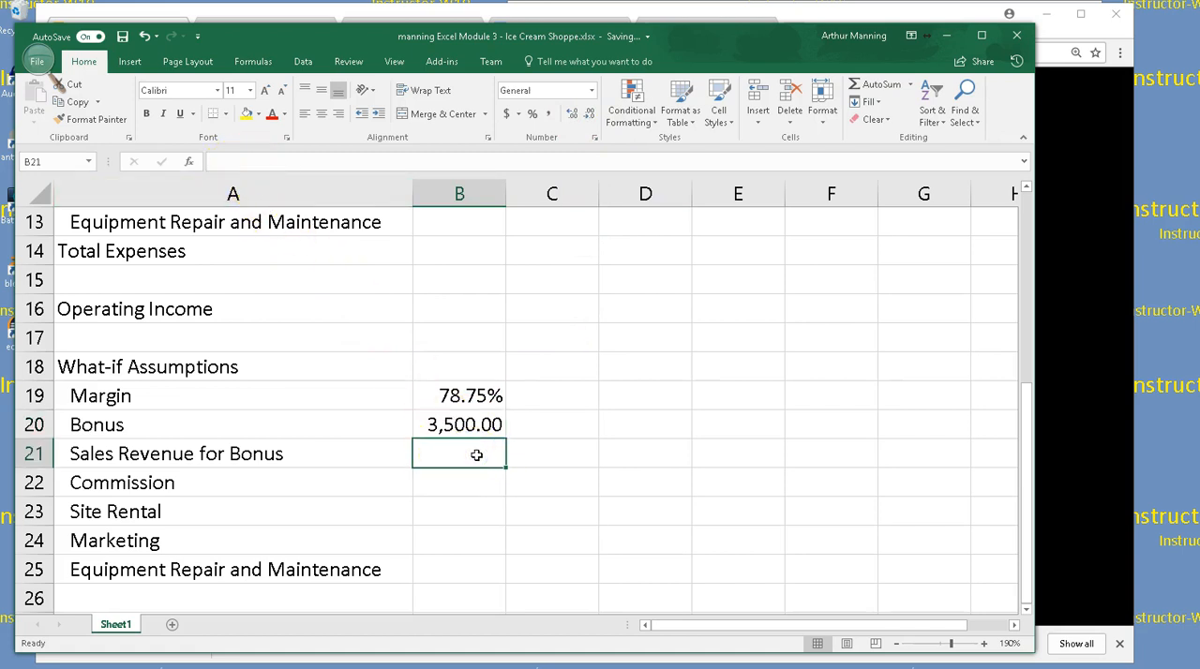
{"action": "type", "text": "65,"}
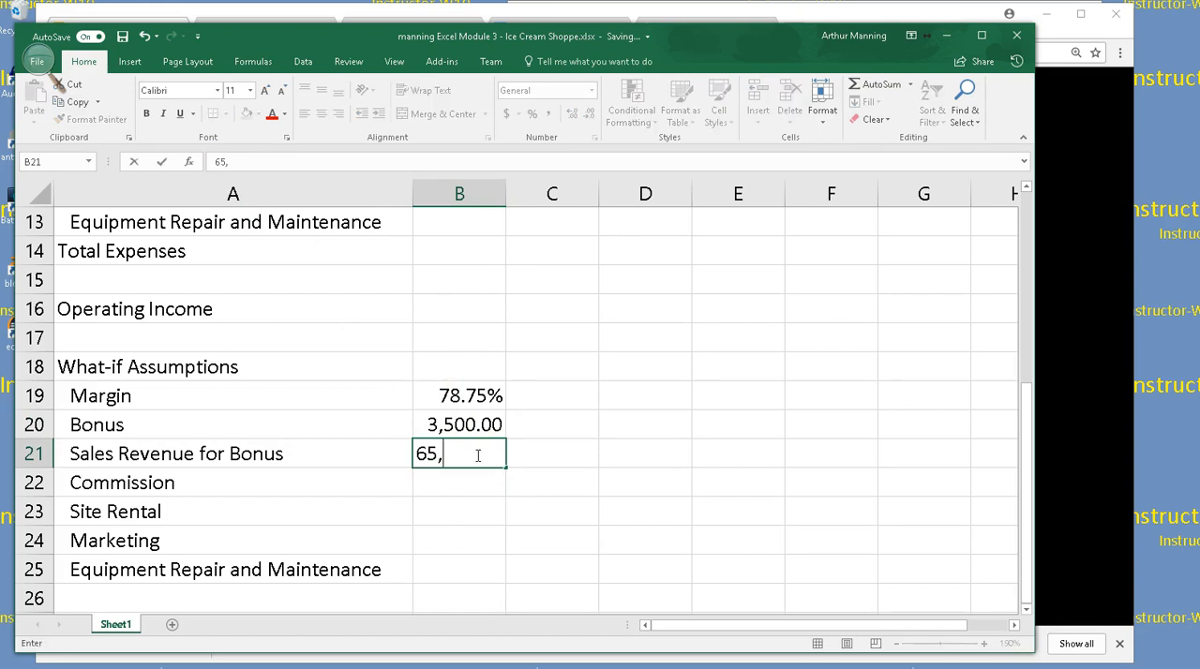
{"action": "type", "text": "000.00"}
{"action": "key", "text": "Return"}
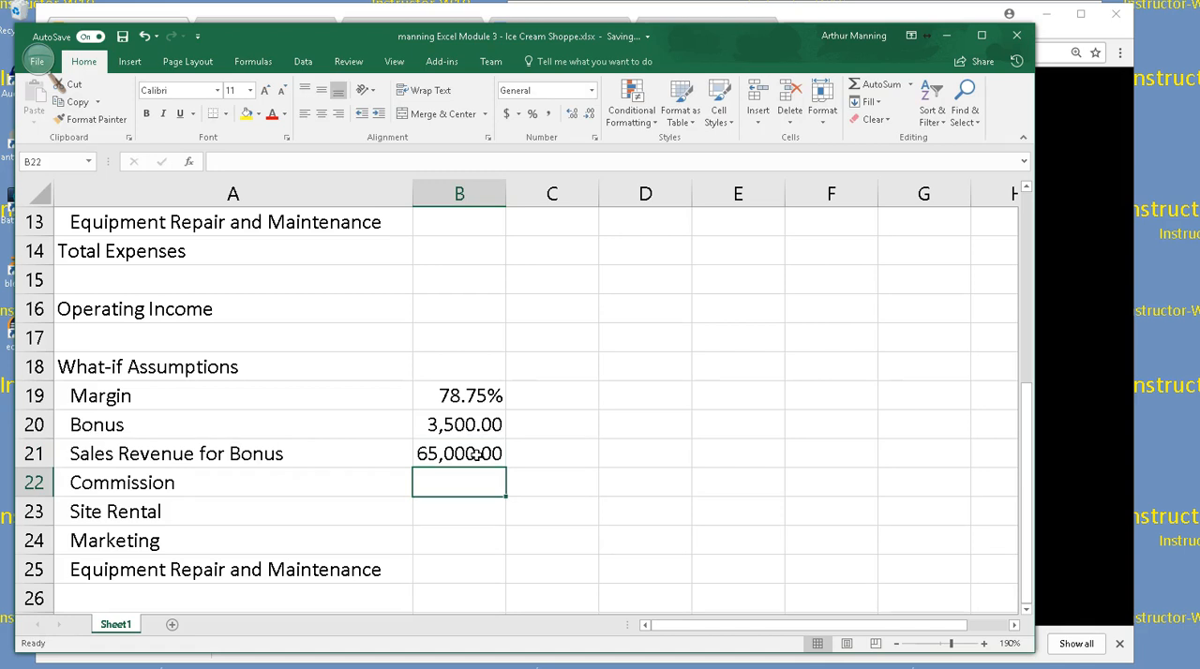
Enter 25.00% for Commission in cell B22 and 10.00% for Site Rental in cell B23
{"action": "type", "text": "25"}
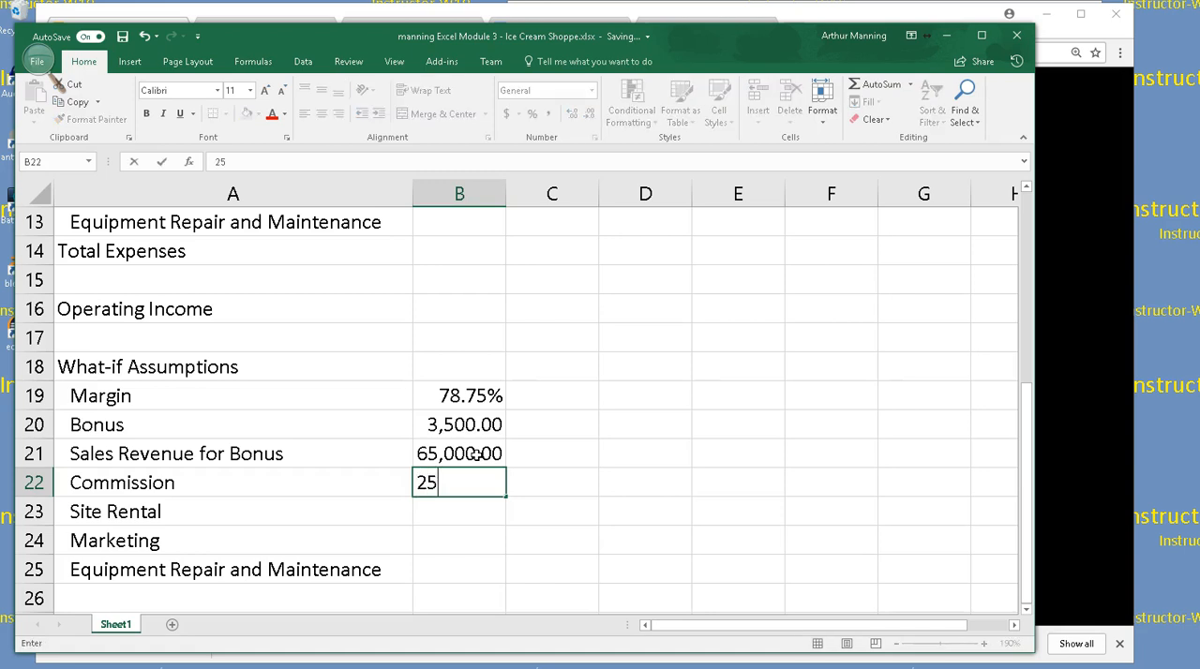
{"action": "type", "text": ".00%"}
{"action": "key", "text": "Return"}
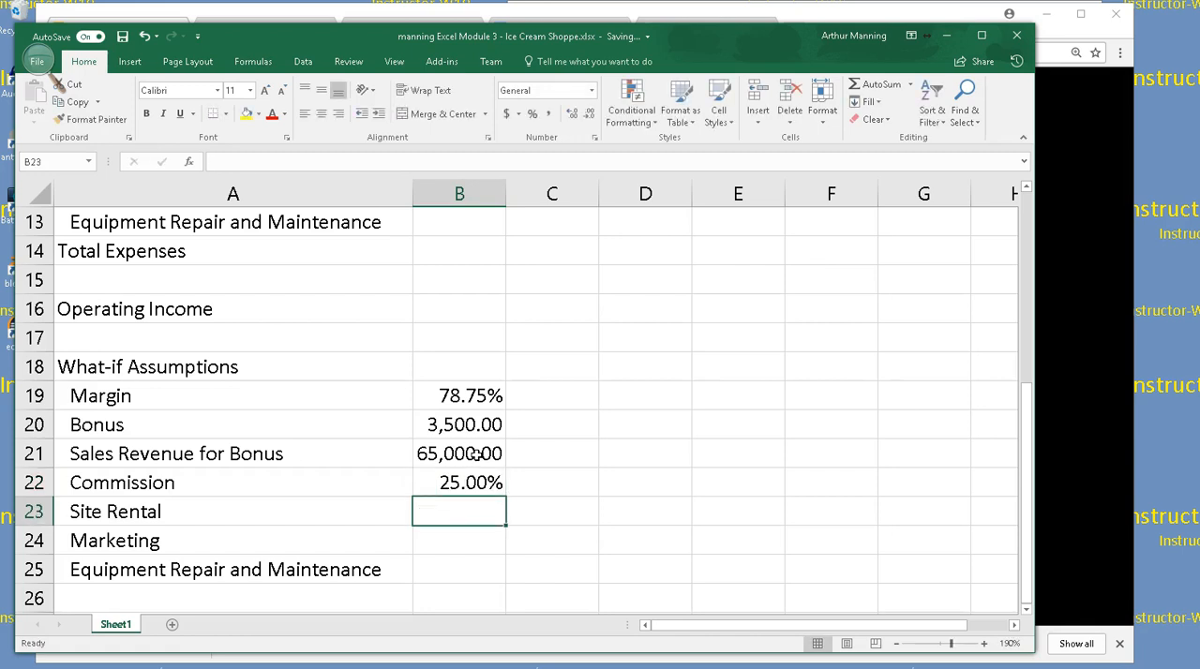
{"action": "type", "text": "10.00"}
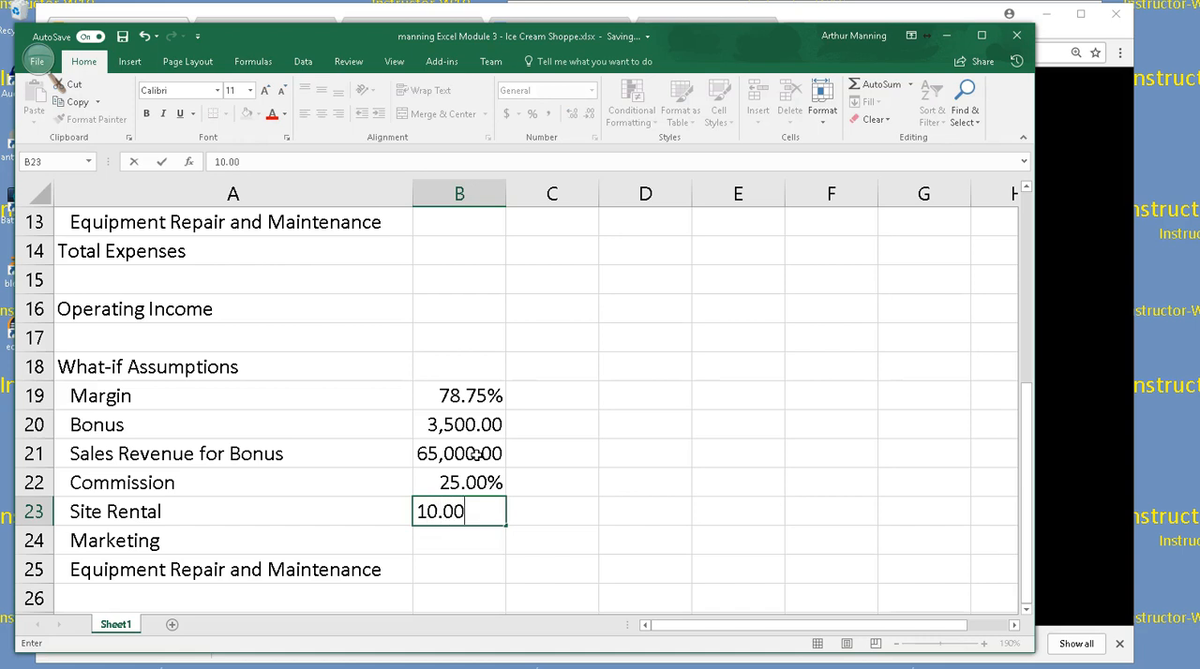
{"action": "type", "text": "%"}
{"action": "key", "text": "Return"}
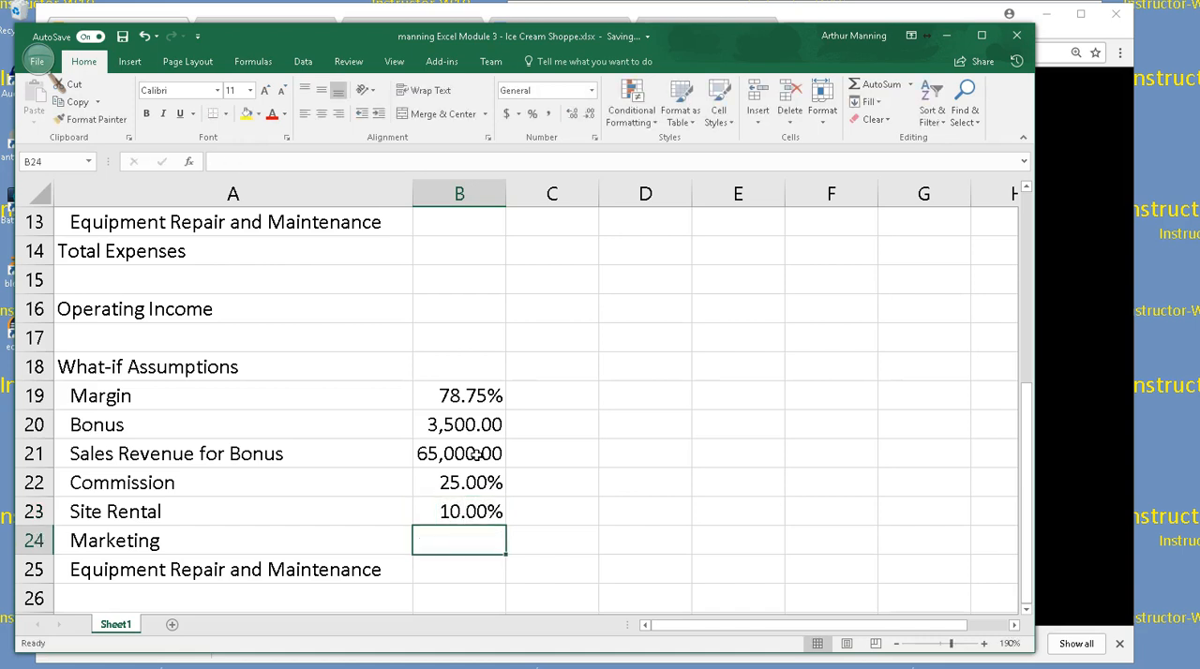
Enter 5.00% for Marketing in cell B24 and 3.50% for Equipment Repair and Maintenance in cell B25
{"action": "type", "text": "5"}
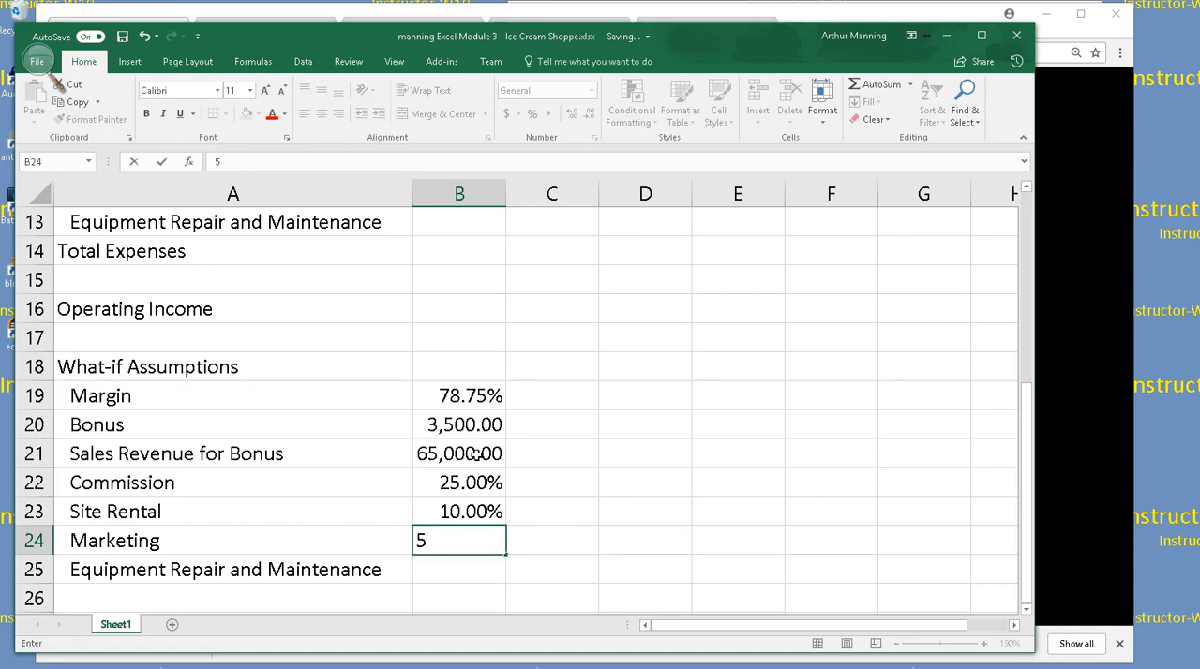
{"action": "type", "text": ".00%"}
{"action": "key", "text": "Return"}
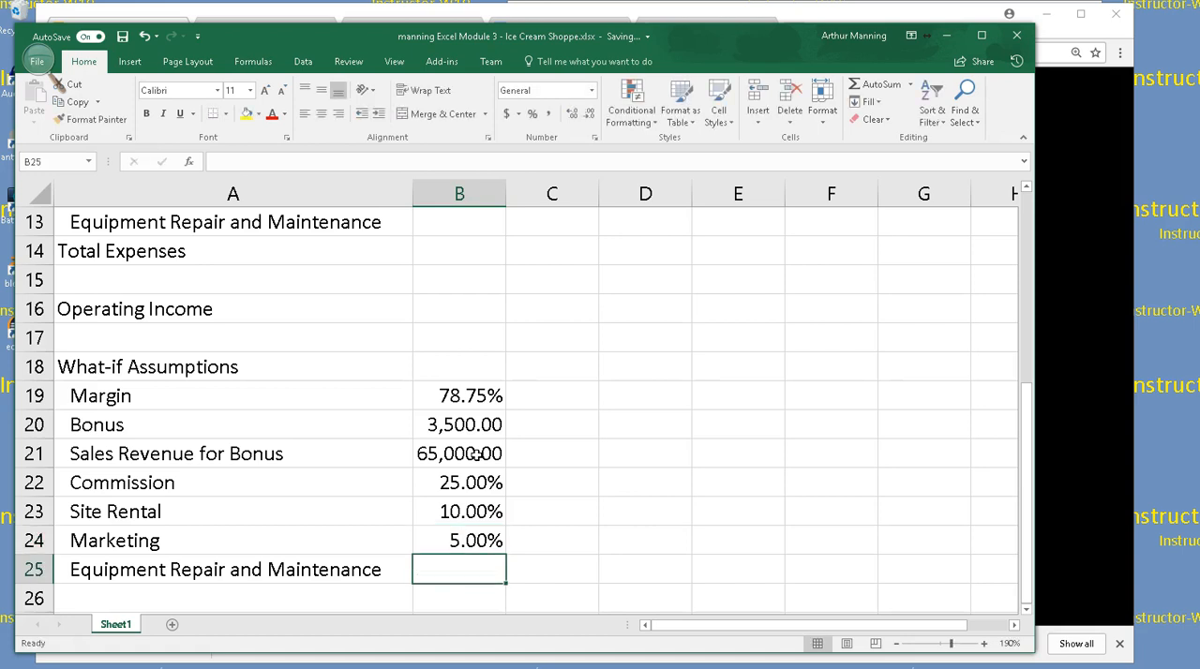
{"action": "type", "text": "3.5%"}
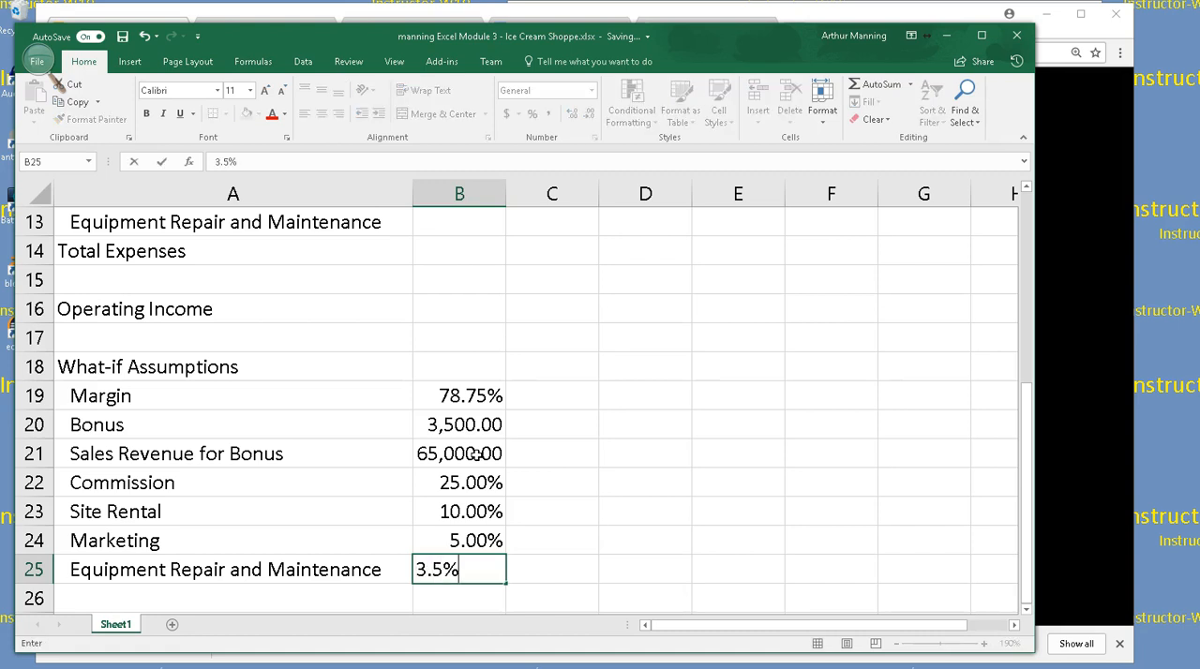
{"action": "key", "text": "BackSpace"}
{"action": "type", "text": "0%"}
{"action": "key", "text": "Return"}
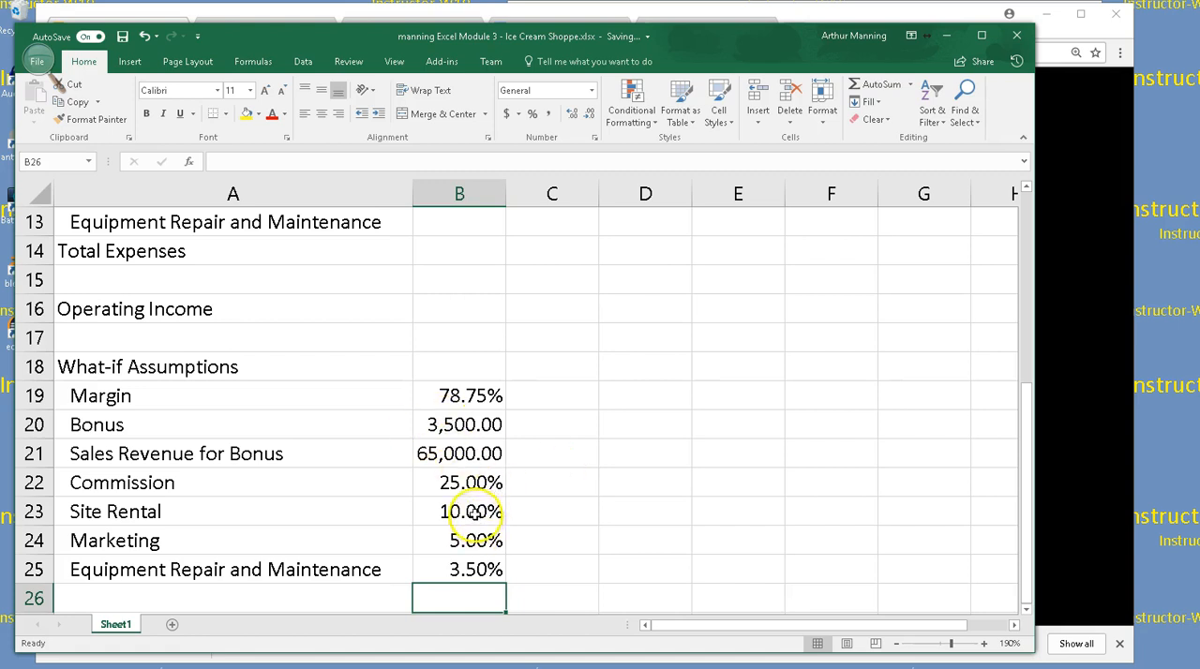
Try one decimal place on the percentages in B22:B25 and restore them to two decimals
{"action": "left_click_drag", "start_coordinate": [471, 483], "coordinate": [472, 569]}
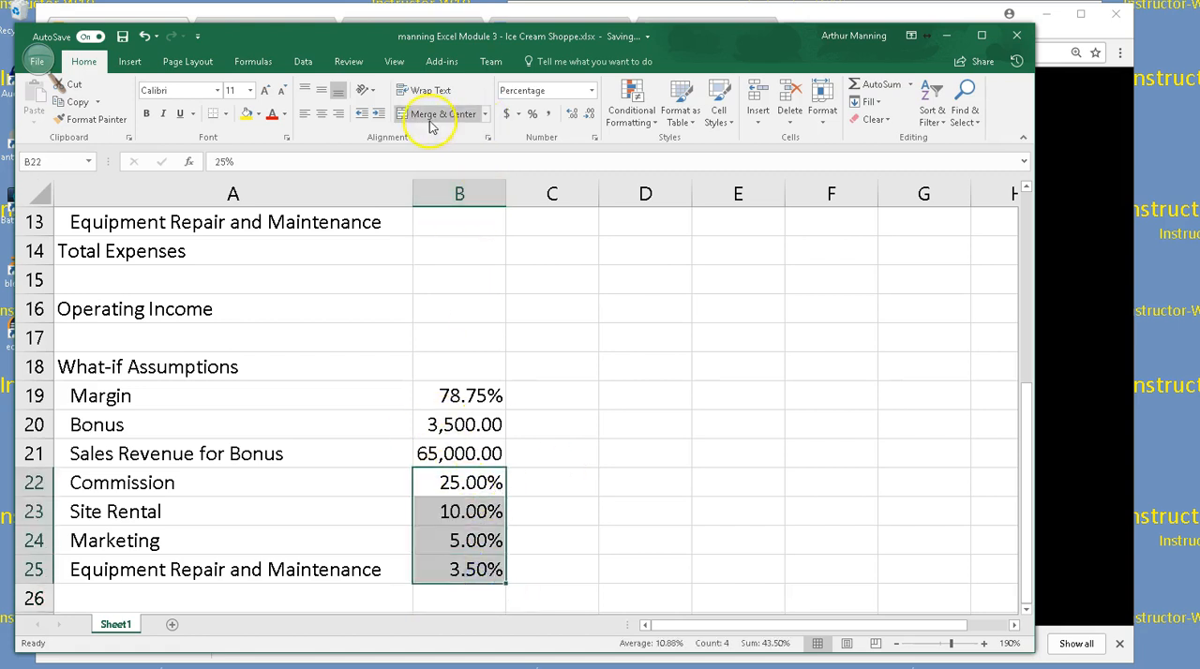
{"action": "left_click", "coordinate": [572, 116]}
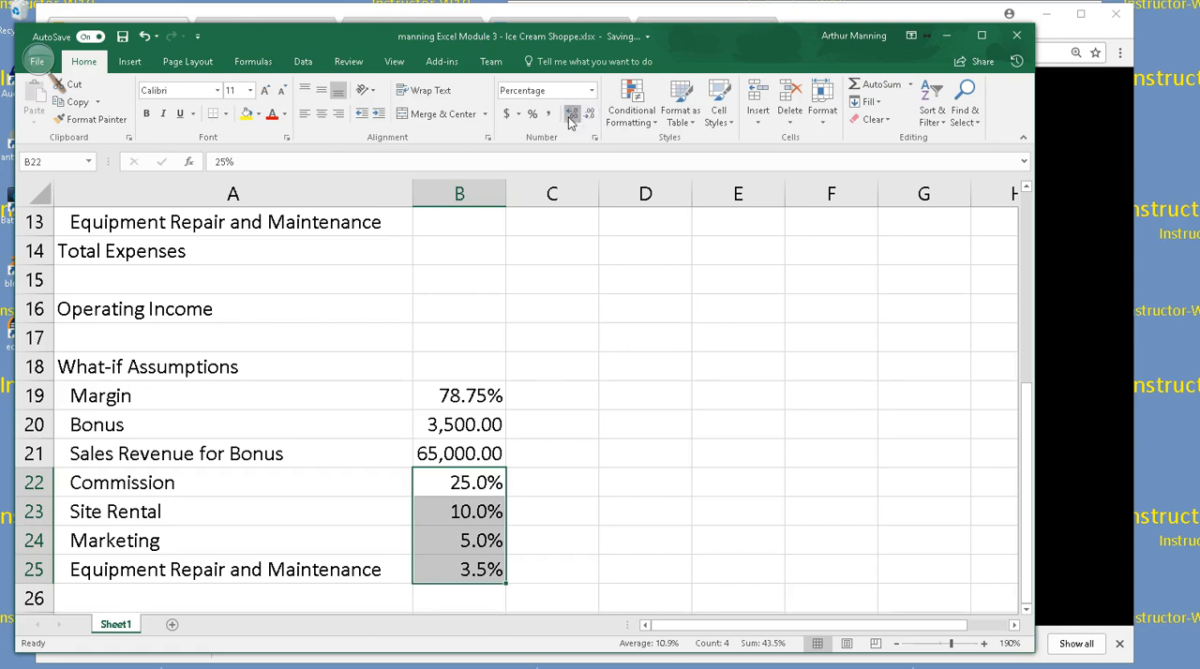
{"action": "left_click", "coordinate": [571, 120]}
{"action": "left_click", "coordinate": [527, 455]}
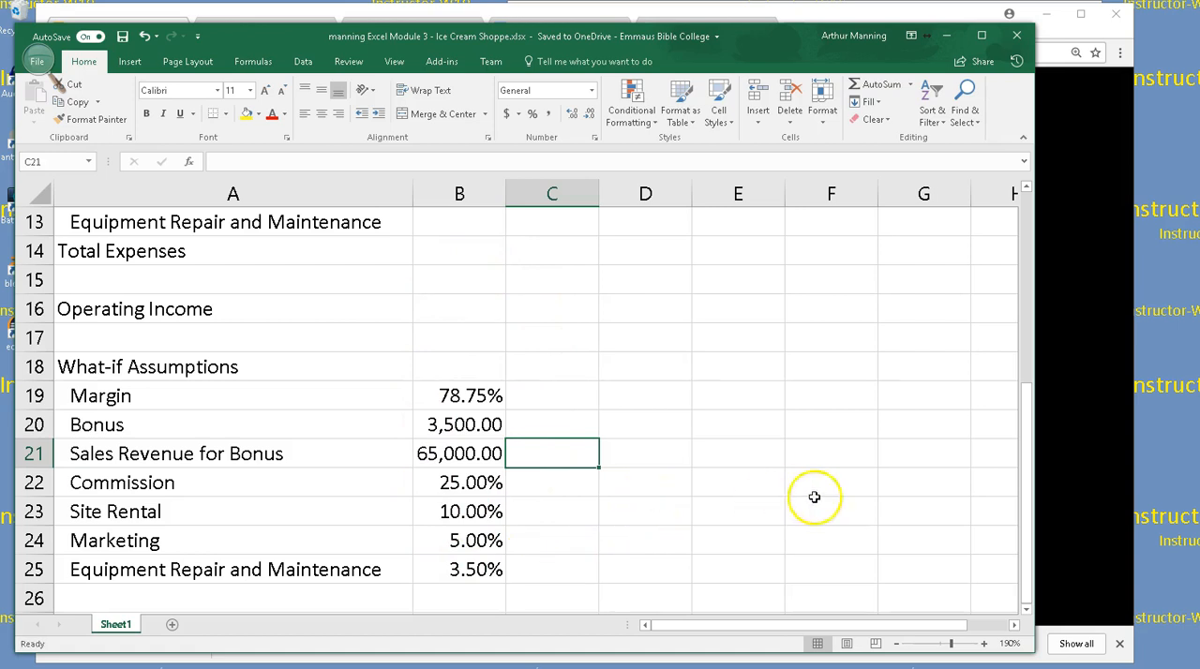
Select cell B4, where the Revenue row meets the January column
{"action": "scroll", "coordinate": [534, 403], "scroll_direction": "down", "scroll_amount": 2}
{"action": "scroll", "coordinate": [535, 404], "scroll_direction": "up", "scroll_amount": 2}
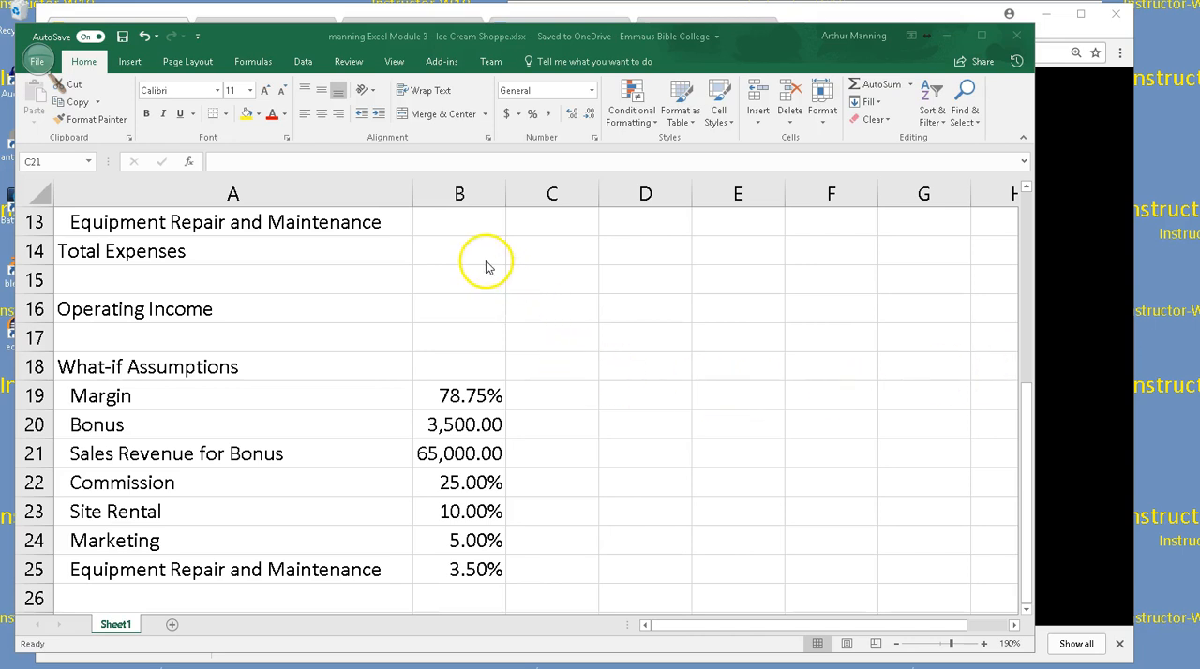
{"action": "scroll", "coordinate": [485, 266], "scroll_direction": "up", "scroll_amount": 4}
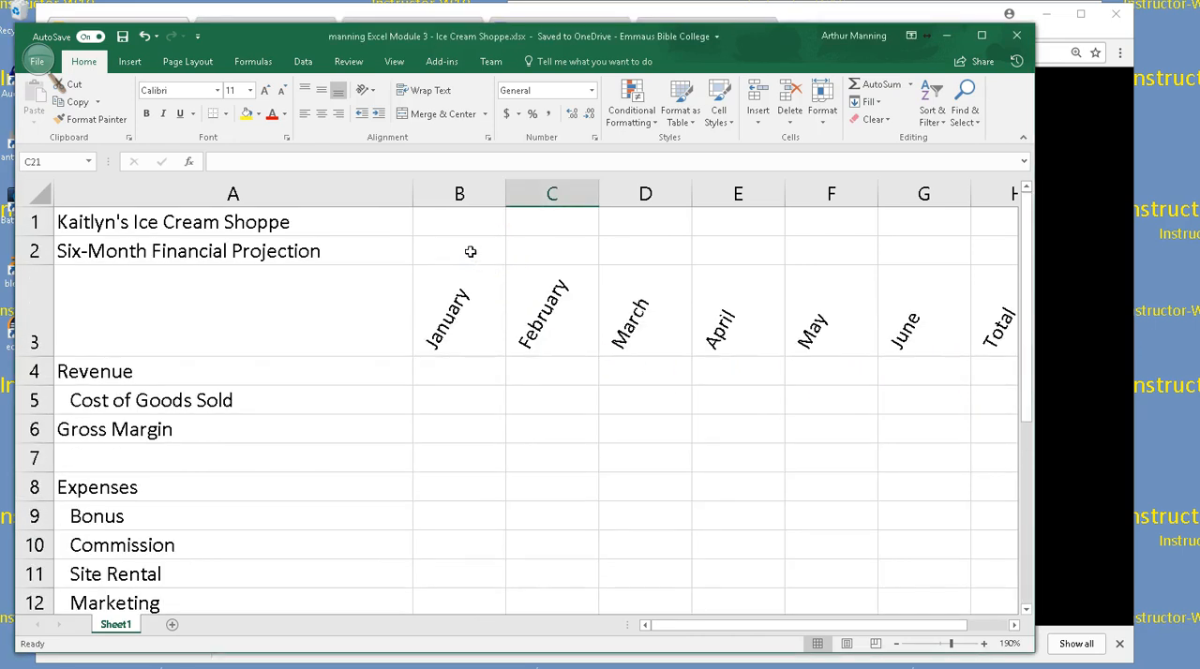
{"action": "scroll", "coordinate": [460, 310], "scroll_direction": "down", "scroll_amount": 1}
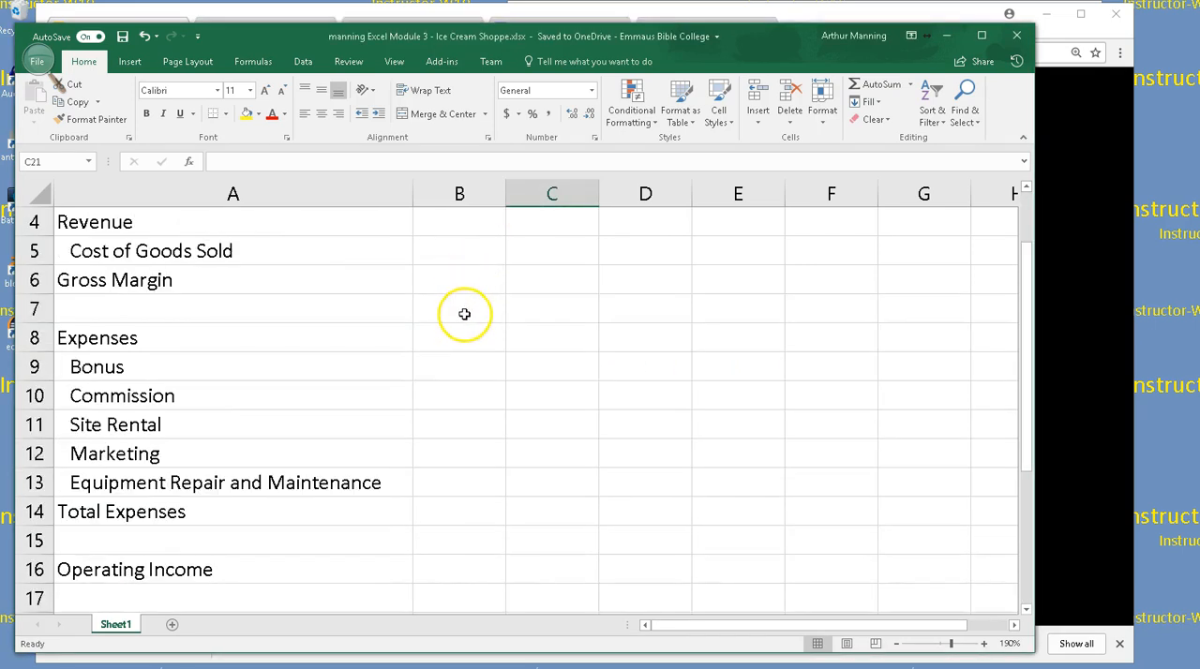
{"action": "left_click", "coordinate": [459, 226]}
{"action": "scroll", "coordinate": [459, 225], "scroll_direction": "up", "scroll_amount": 1}
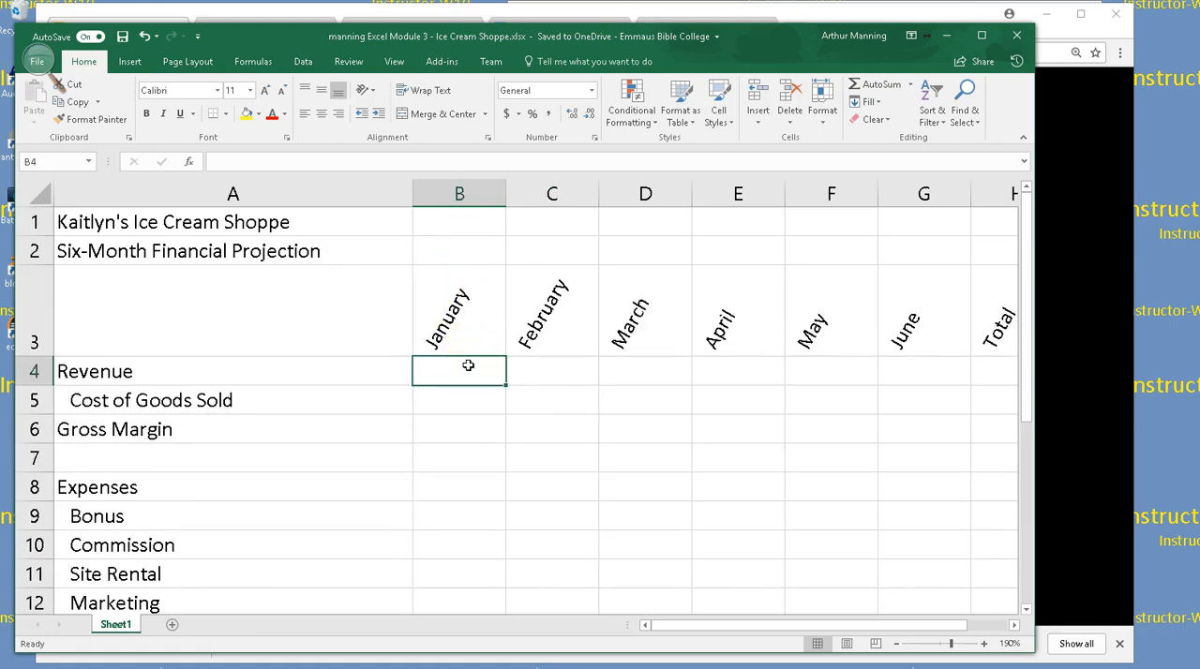
Enter Revenue of 55,000.00 for January in B4 and 62,500.00 for February in C4
{"action": "type", "text": "55"}
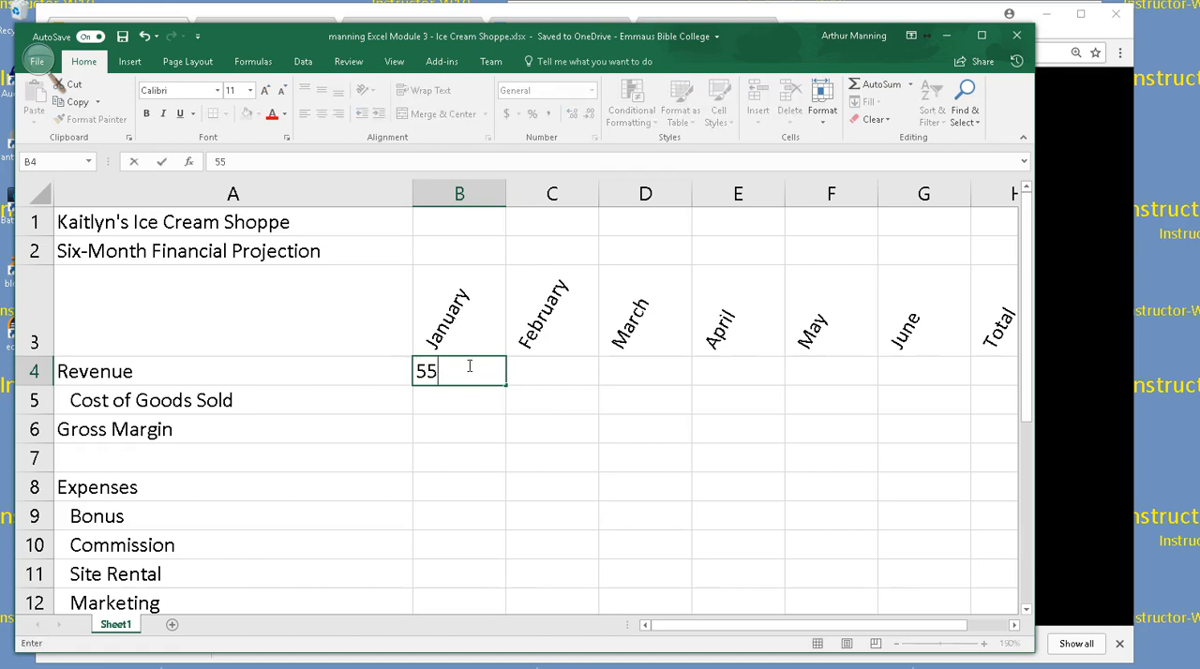
{"action": "type", "text": ",000.00"}
{"action": "key", "text": "Tab"}
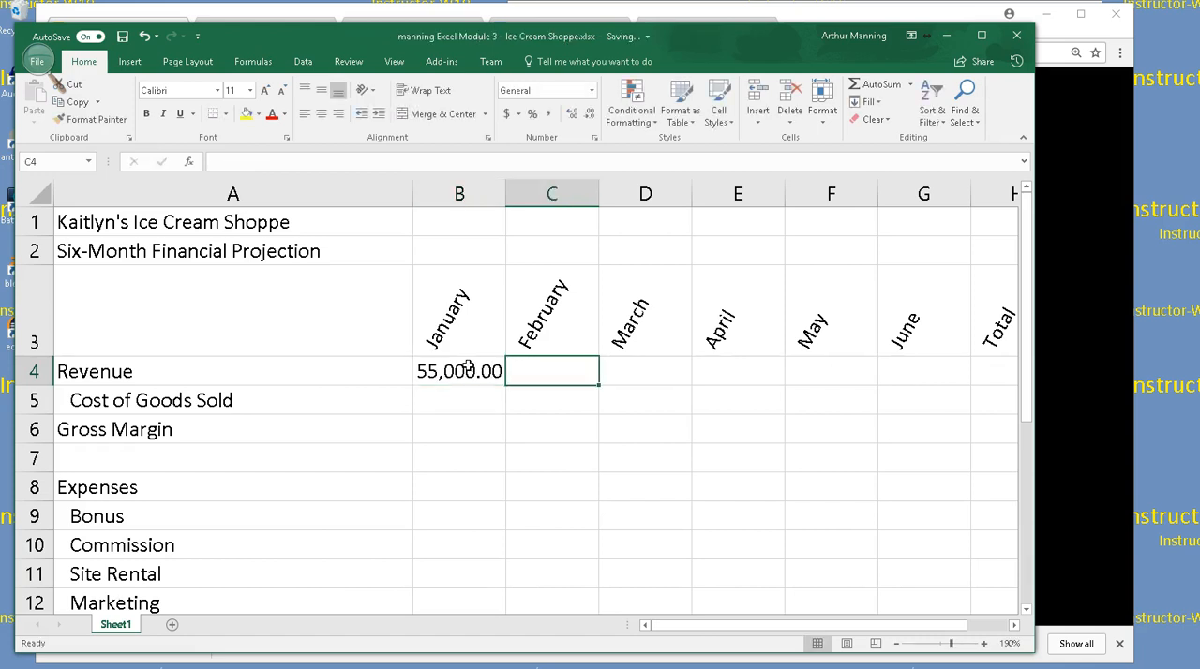
{"action": "type", "text": "62,500.00"}
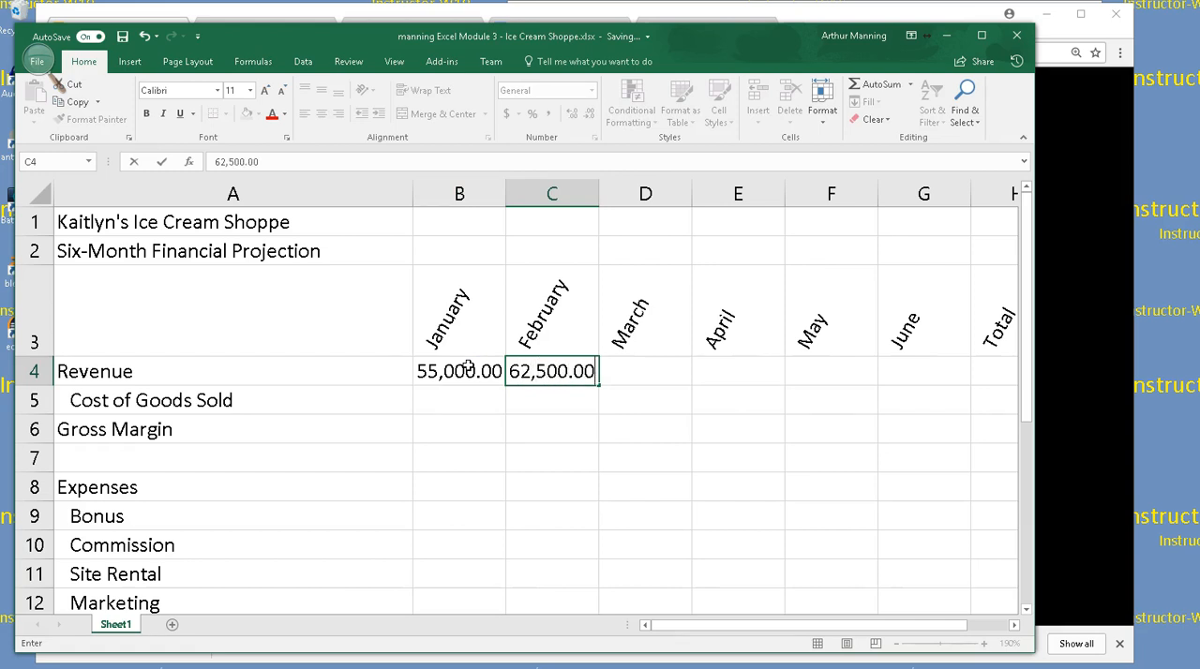
{"action": "key", "text": "Tab"}
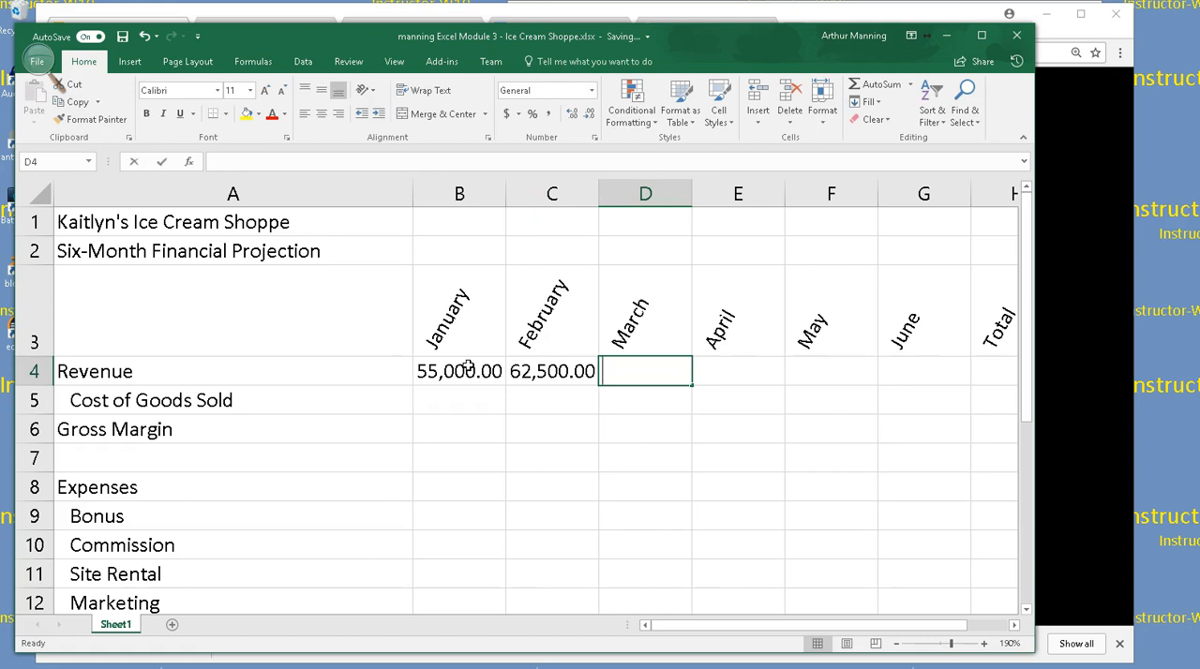
Enter Revenue of 67,000.00 for March in D4 and 90,250.00 for April in E4
{"action": "type", "text": "67,000.00"}
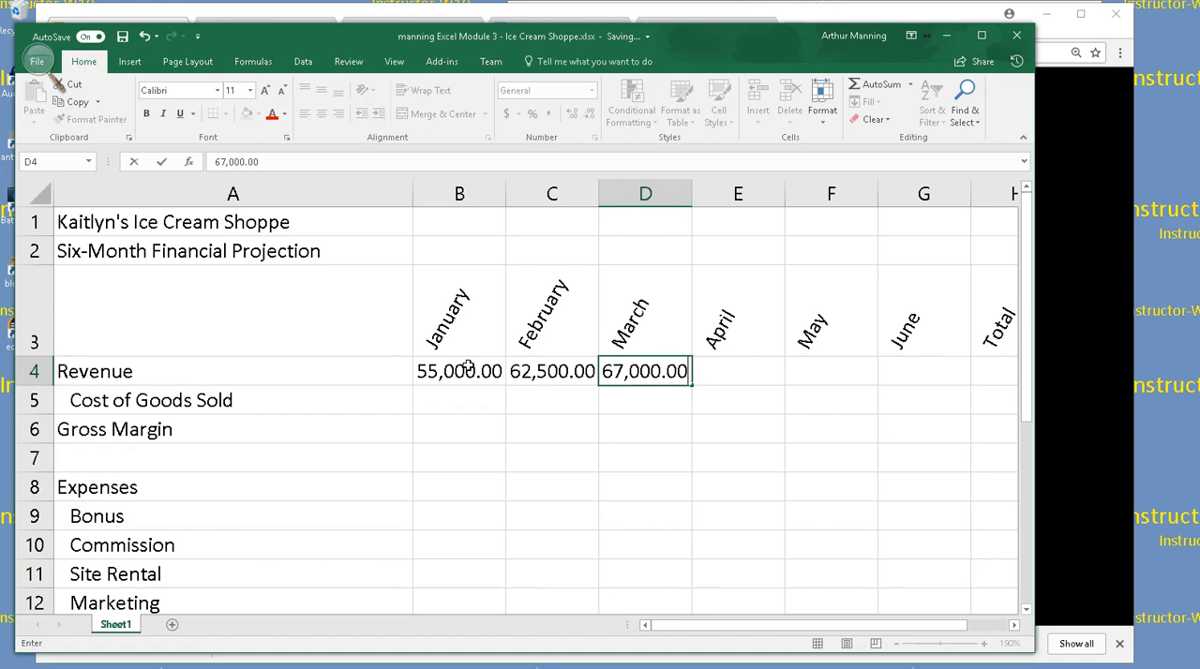
{"action": "key", "text": "Tab"}
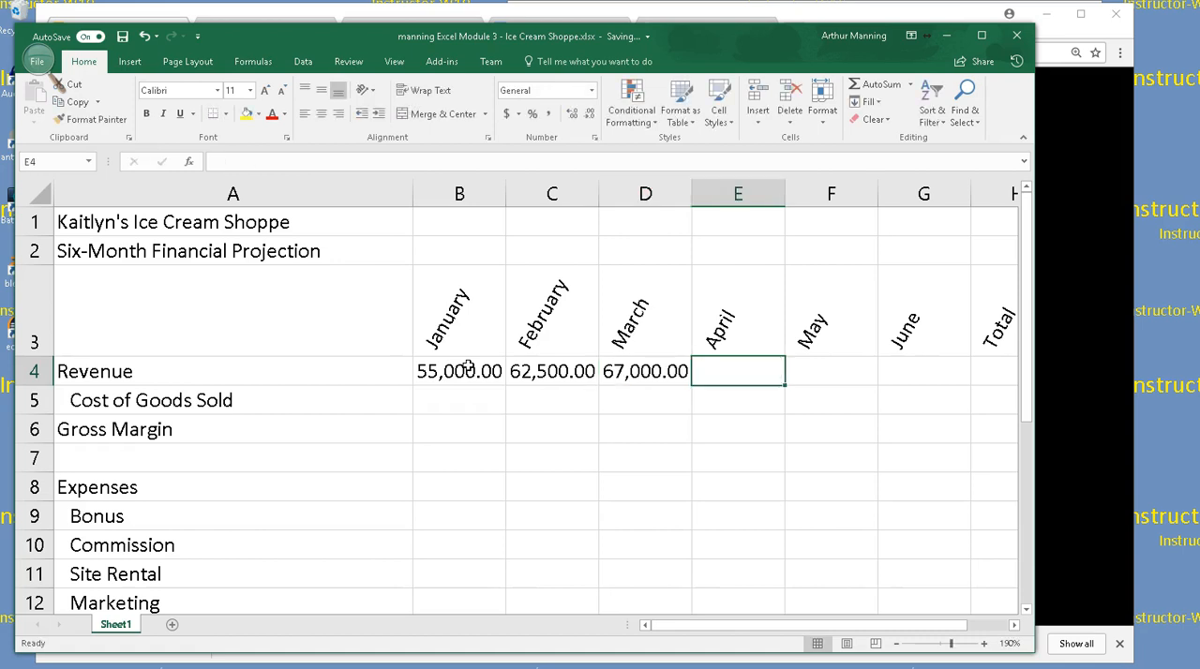
{"action": "type", "text": "8"}
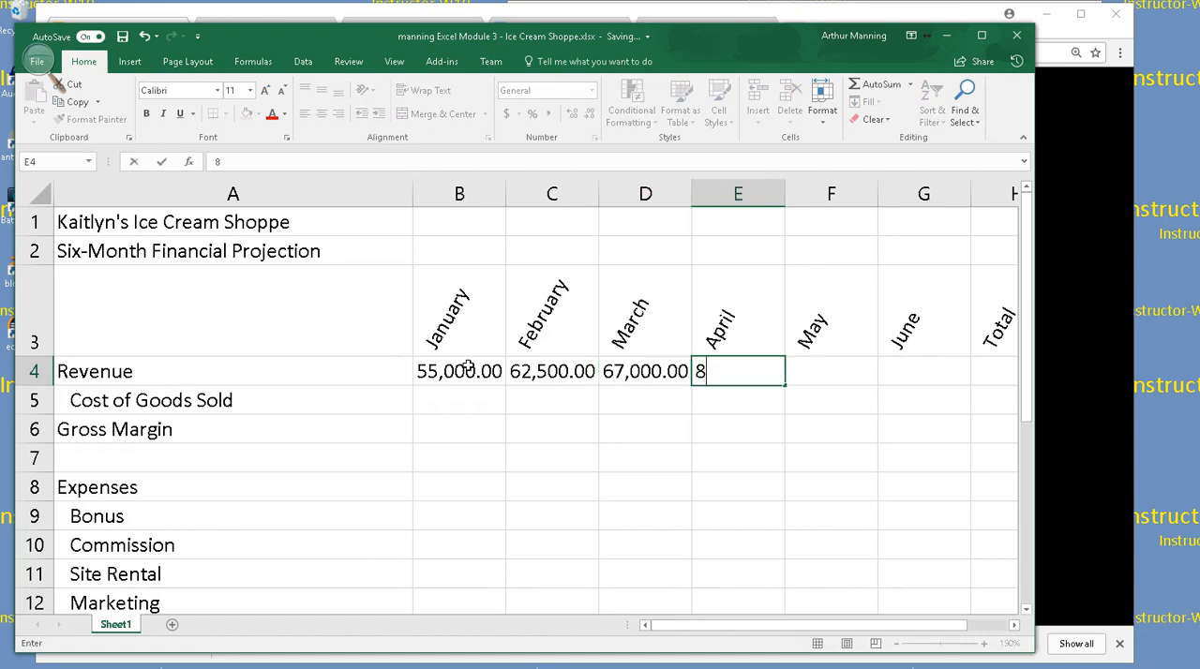
{"action": "key", "text": "BackSpace"}
{"action": "type", "text": "90,250.00"}
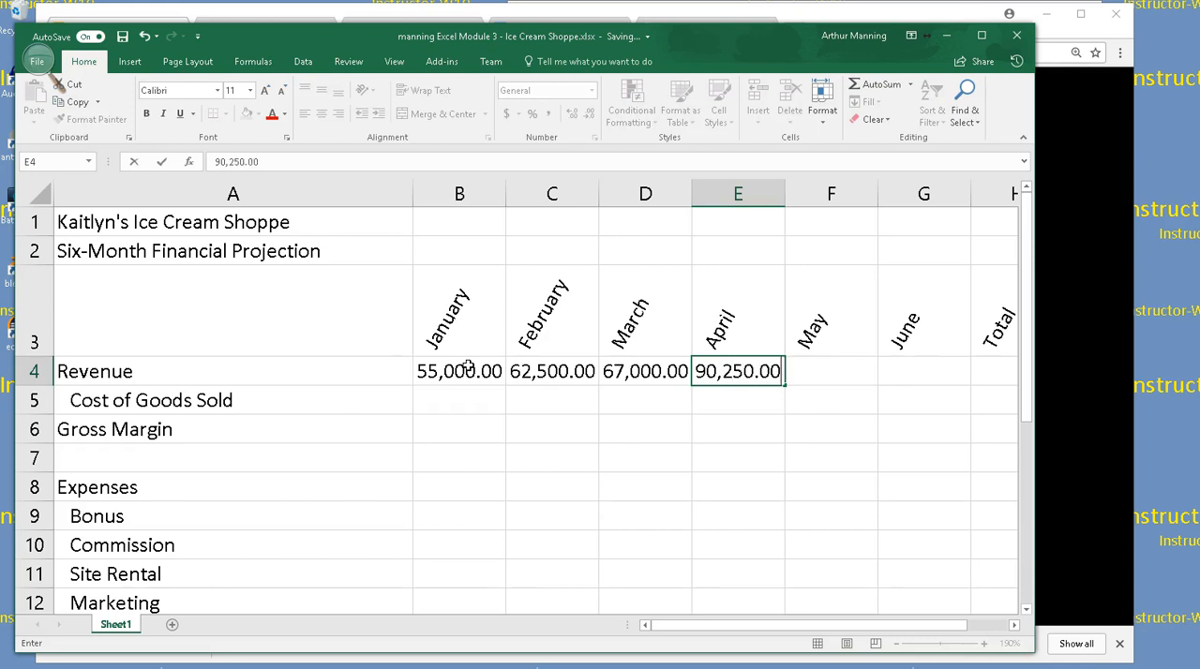
{"action": "key", "text": "Tab"}
Enter Revenue of 77,500.00 for May in F4 and 74,750.00 for June in G4
{"action": "type", "text": "77,5"}
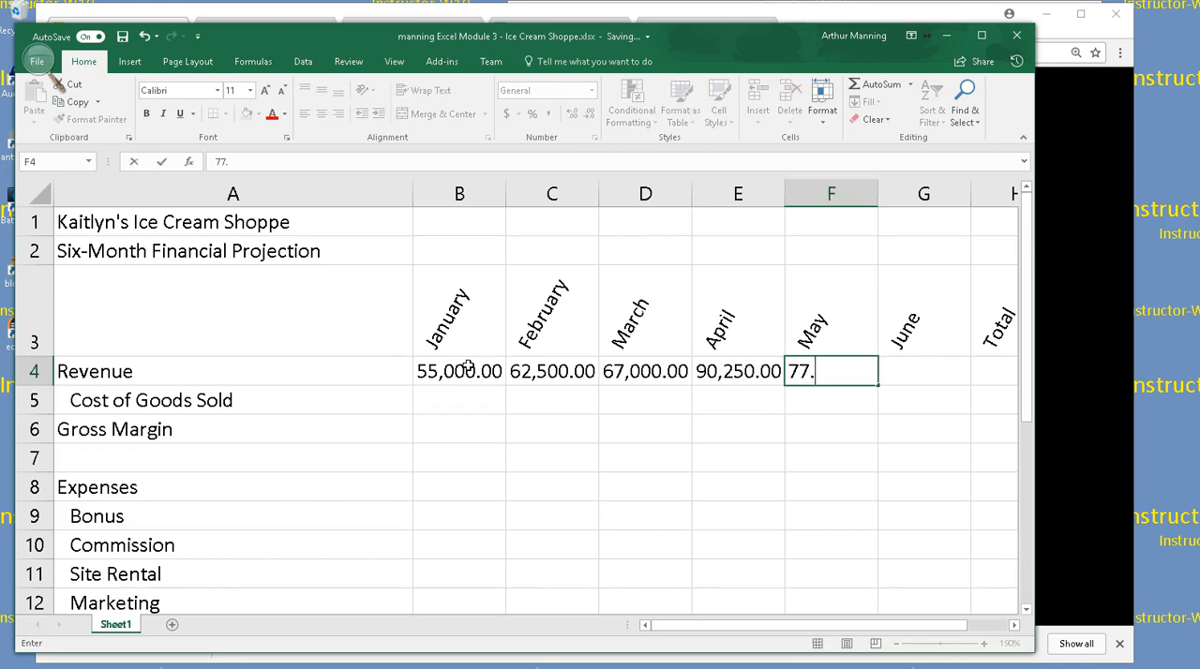
{"action": "type", "text": "00.00"}
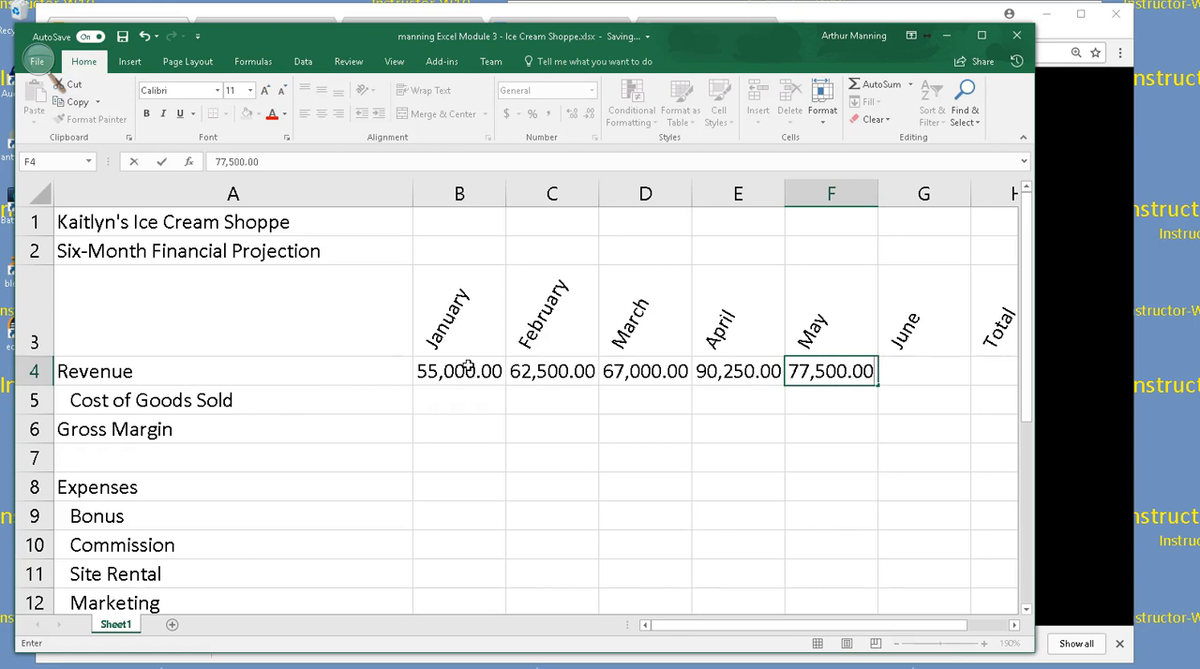
{"action": "key", "text": "Tab"}
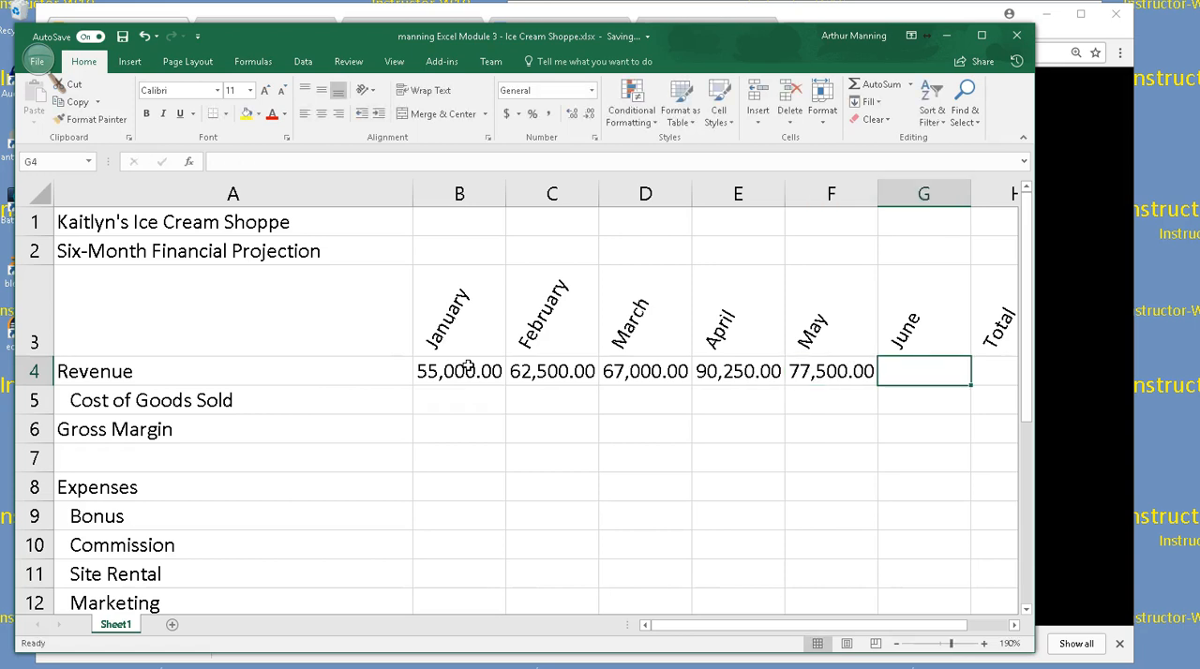
{"action": "type", "text": "74,"}
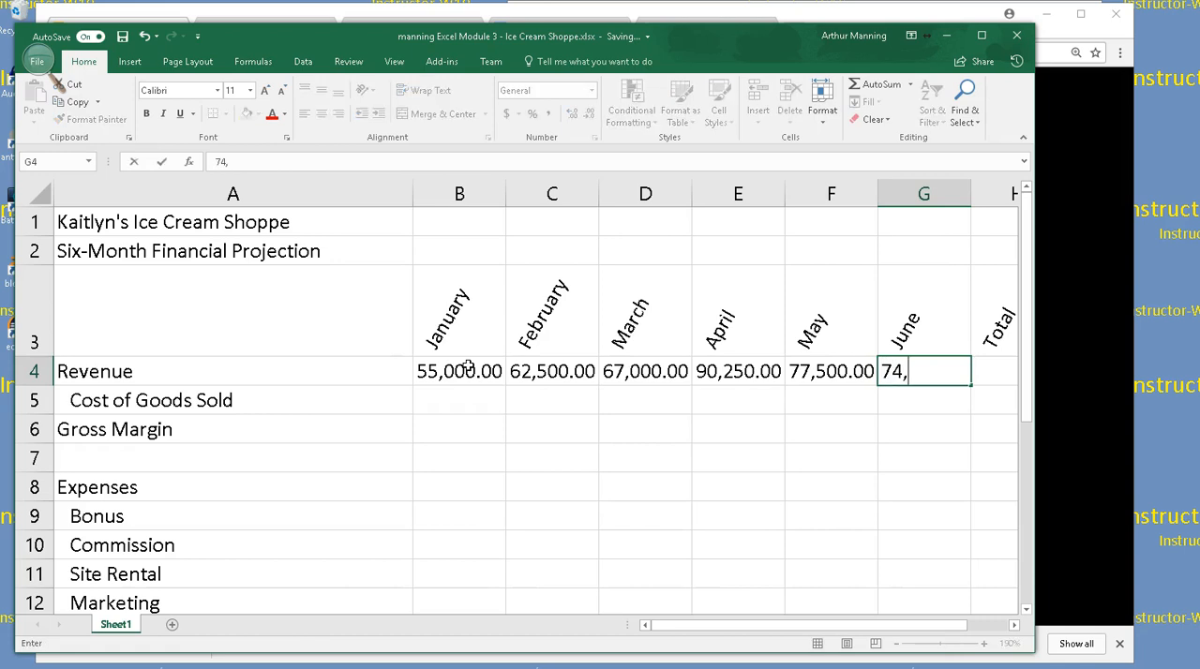
{"action": "type", "text": "750.00"}
{"action": "key", "text": "Return"}
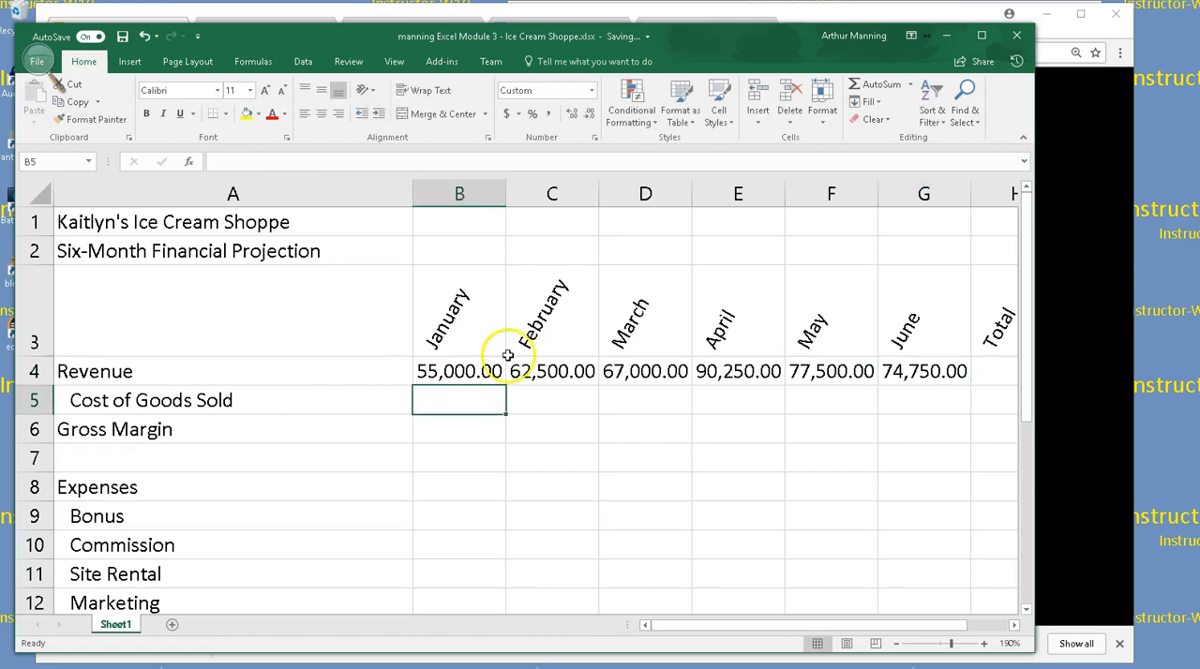
Examine the stored January Revenue entry in B4 and the Margin value under What-if Assumptions
{"action": "left_click", "coordinate": [453, 372]}
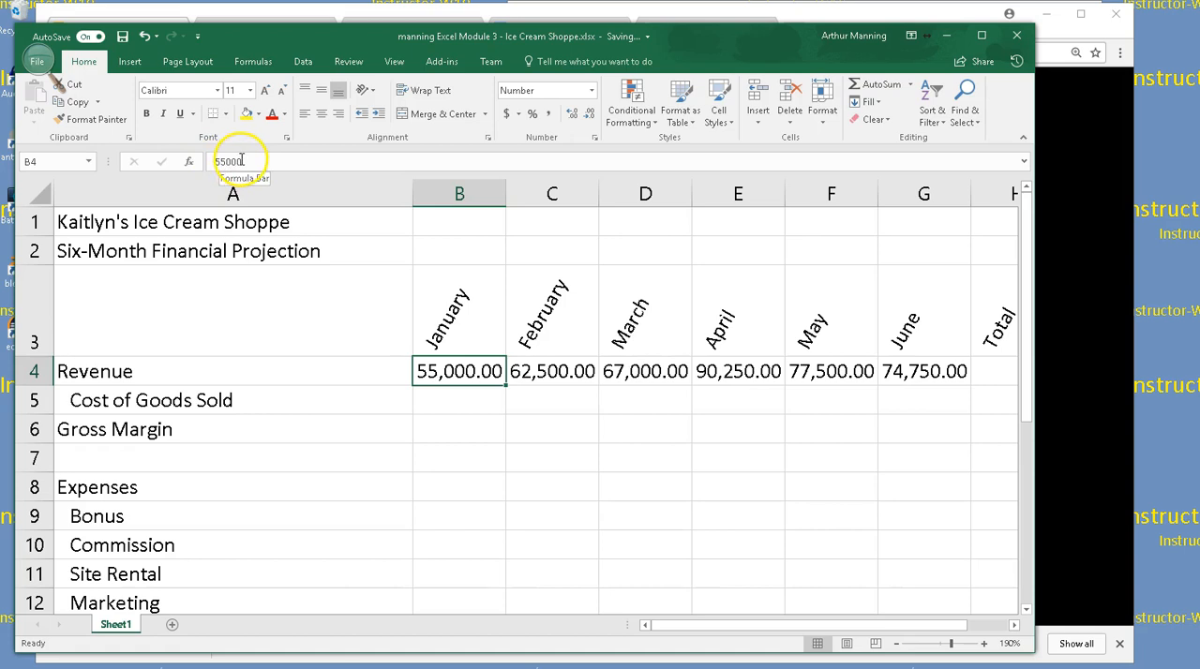
{"action": "left_click", "coordinate": [481, 428]}
{"action": "double_click", "coordinate": [471, 371]}
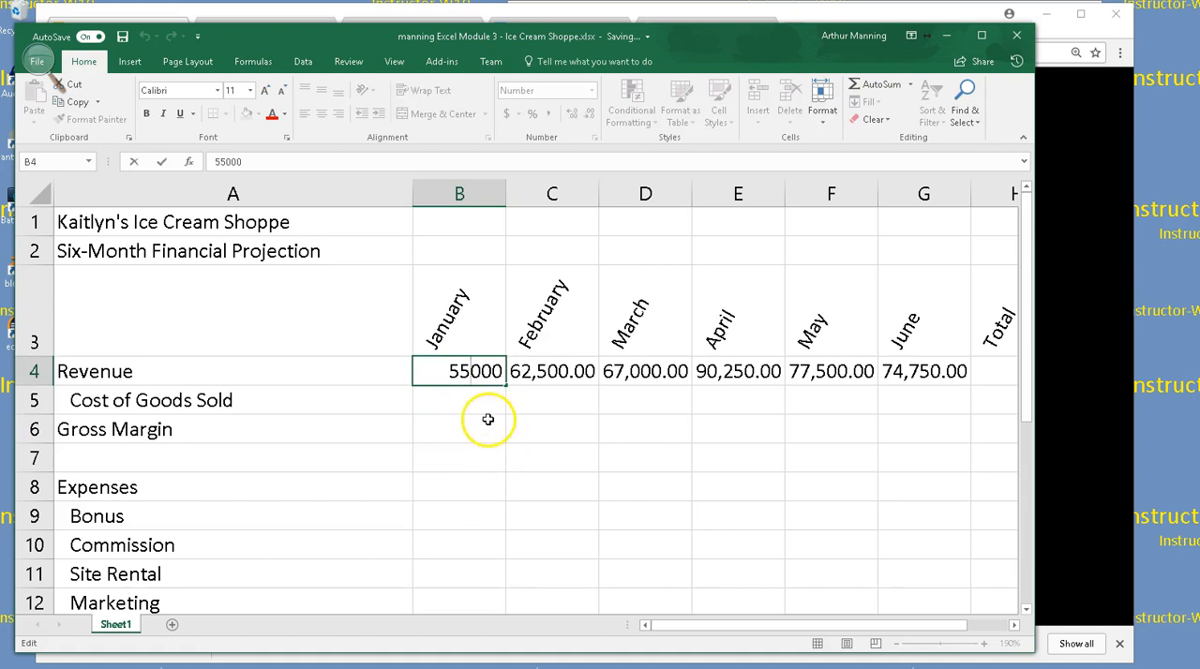
{"action": "left_click", "coordinate": [479, 409]}
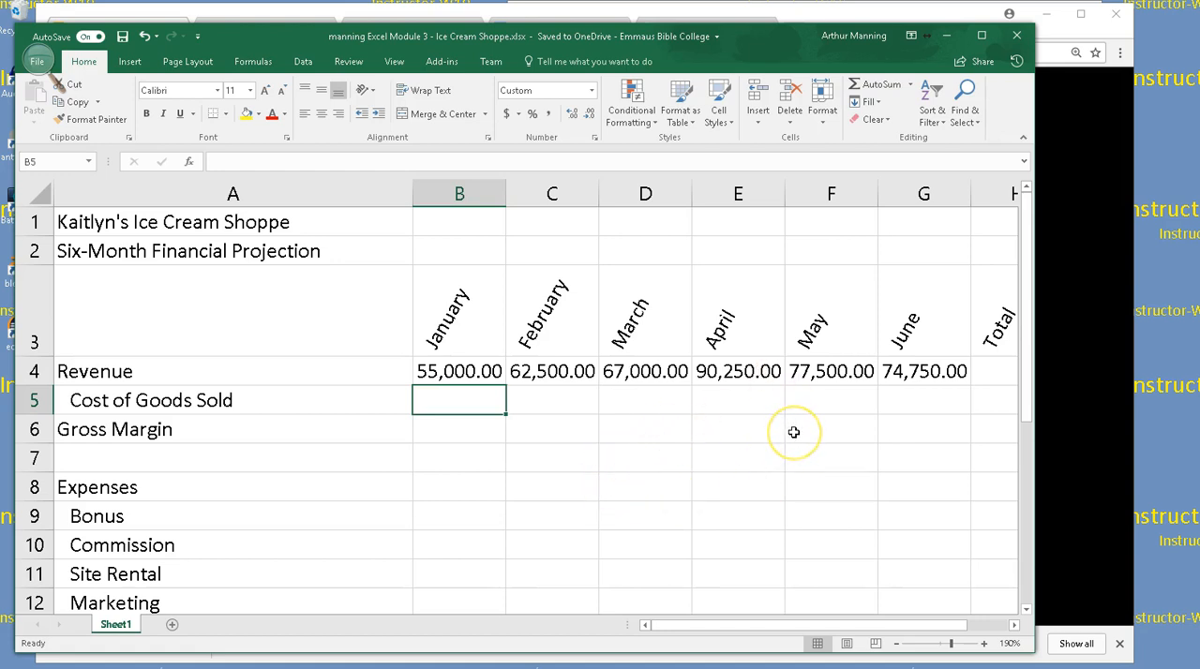
{"action": "scroll", "coordinate": [783, 460], "scroll_direction": "down", "scroll_amount": 1}
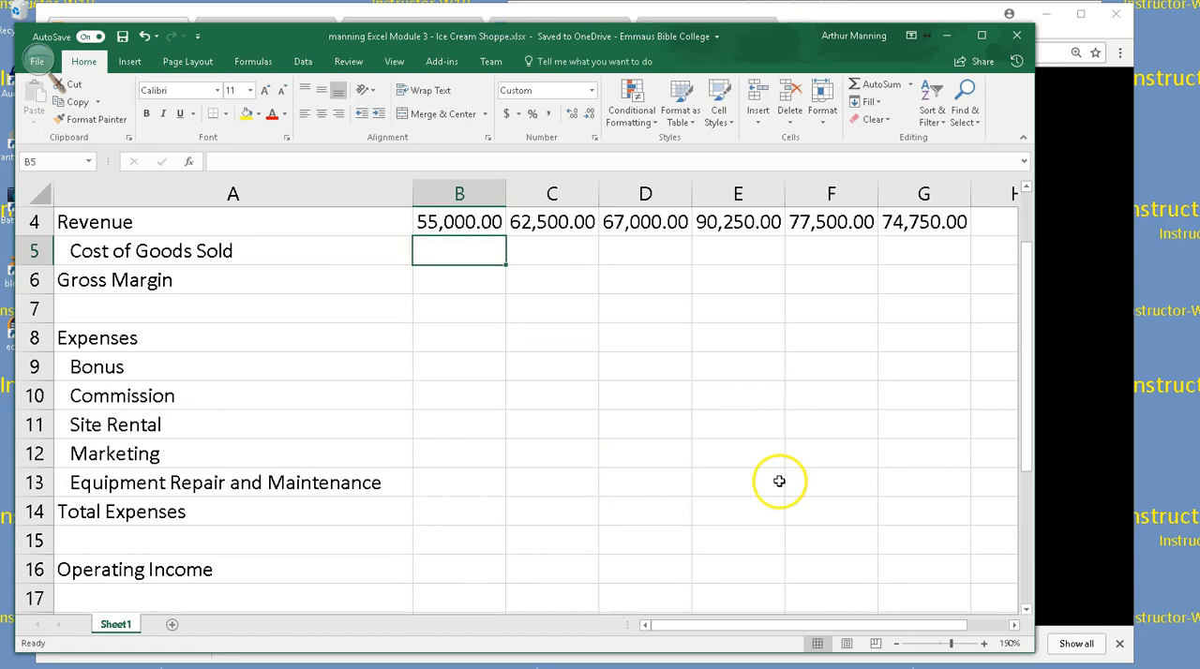
{"action": "scroll", "coordinate": [778, 477], "scroll_direction": "down", "scroll_amount": 2}
{"action": "scroll", "coordinate": [584, 474], "scroll_direction": "up", "scroll_amount": 1}
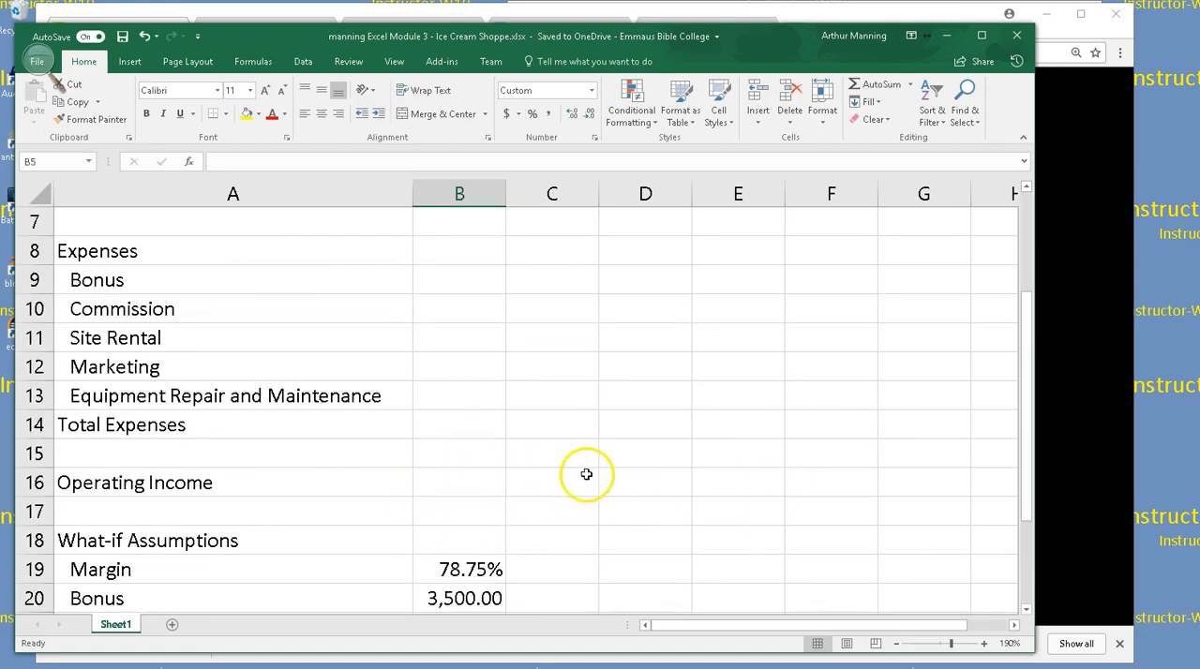
{"action": "scroll", "coordinate": [707, 490], "scroll_direction": "up", "scroll_amount": 1}
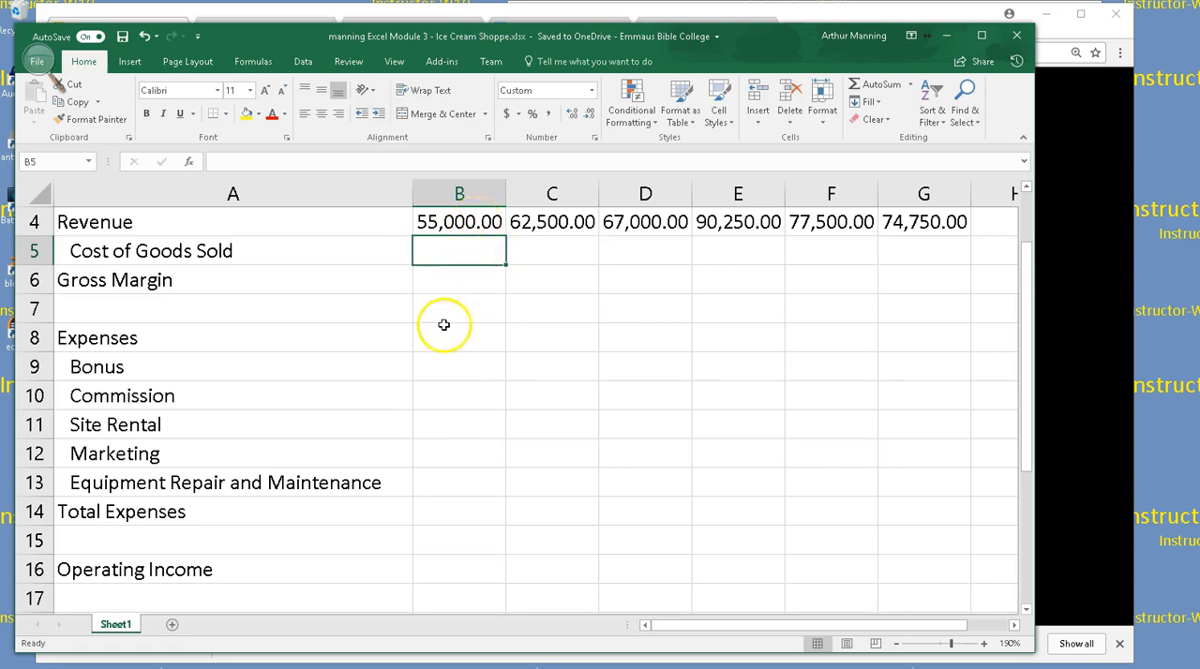
{"action": "scroll", "coordinate": [477, 420], "scroll_direction": "down", "scroll_amount": 2}
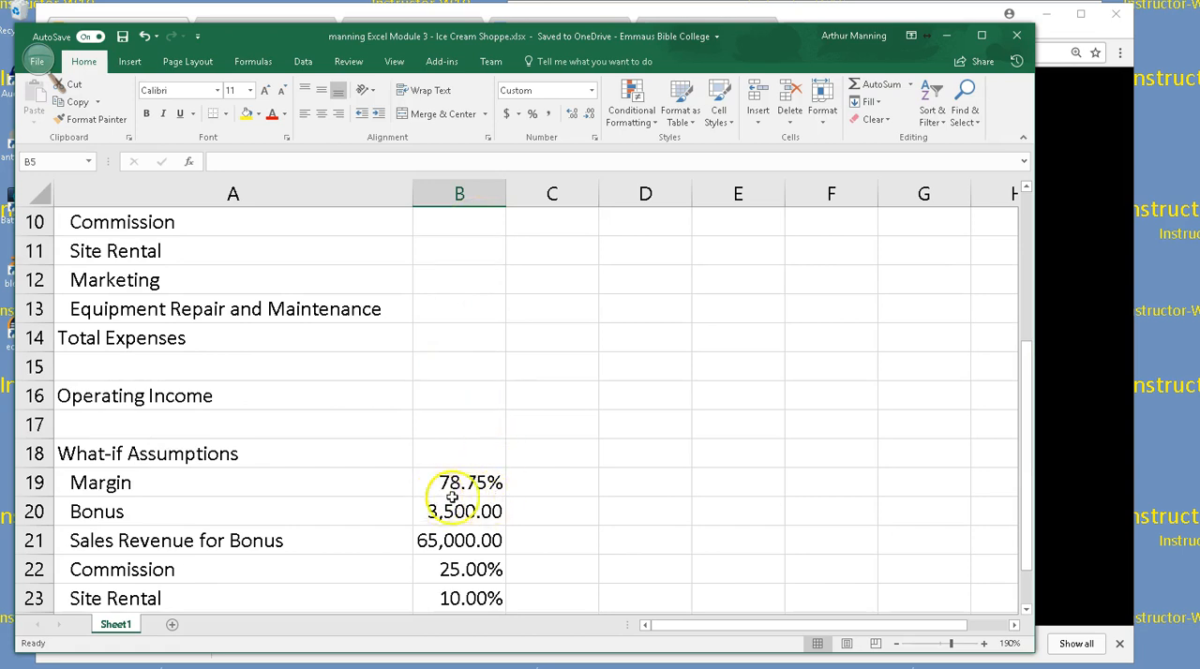
{"action": "scroll", "coordinate": [495, 484], "scroll_direction": "up", "scroll_amount": 3}
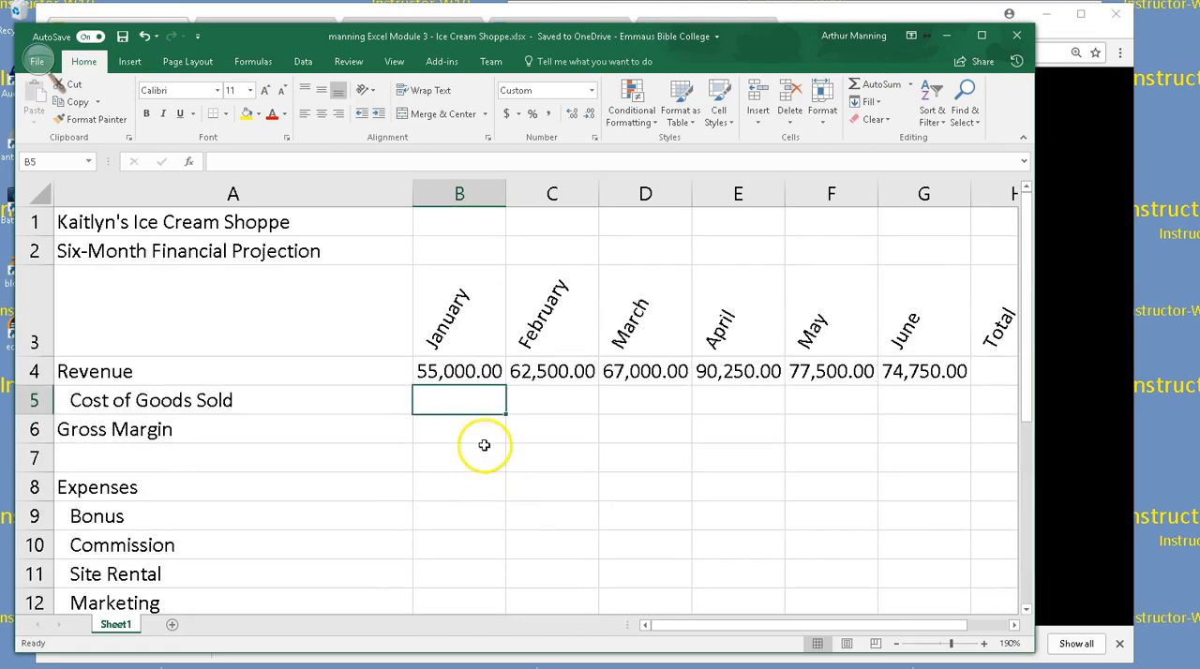
Enter the formula =B4*(1-B19) for January's Cost of Goods Sold in cell B5
{"action": "scroll", "coordinate": [474, 431], "scroll_direction": "down", "scroll_amount": 1}
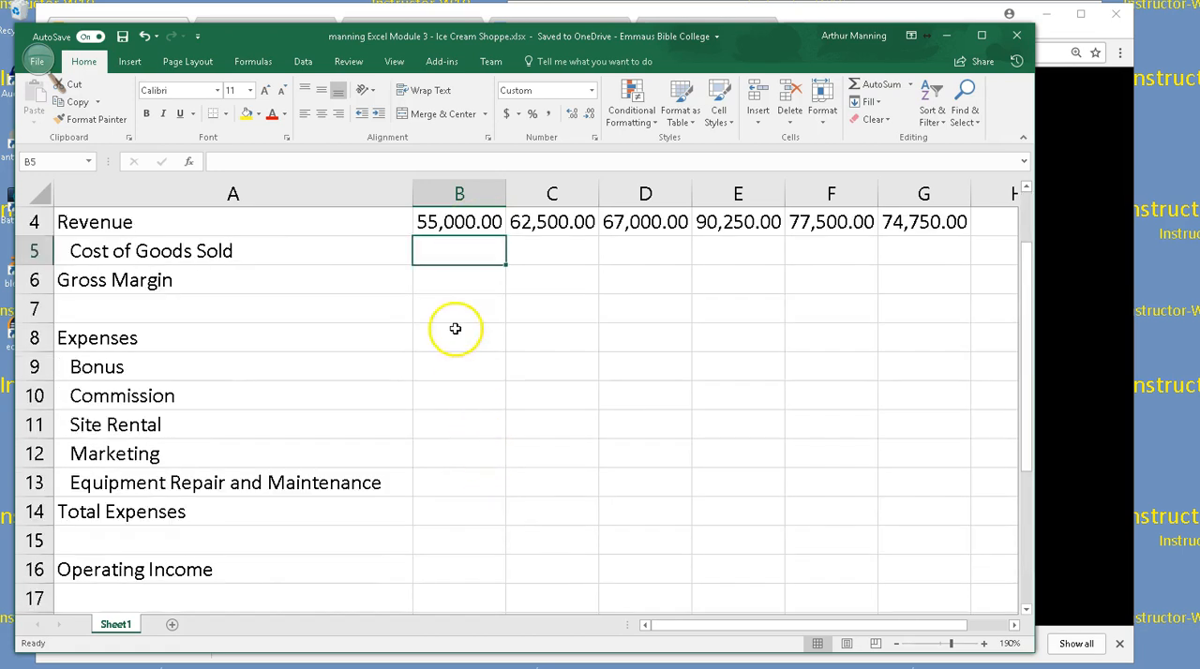
{"action": "type", "text": "="}
{"action": "left_click", "coordinate": [464, 223]}
{"action": "type", "text": "*("}
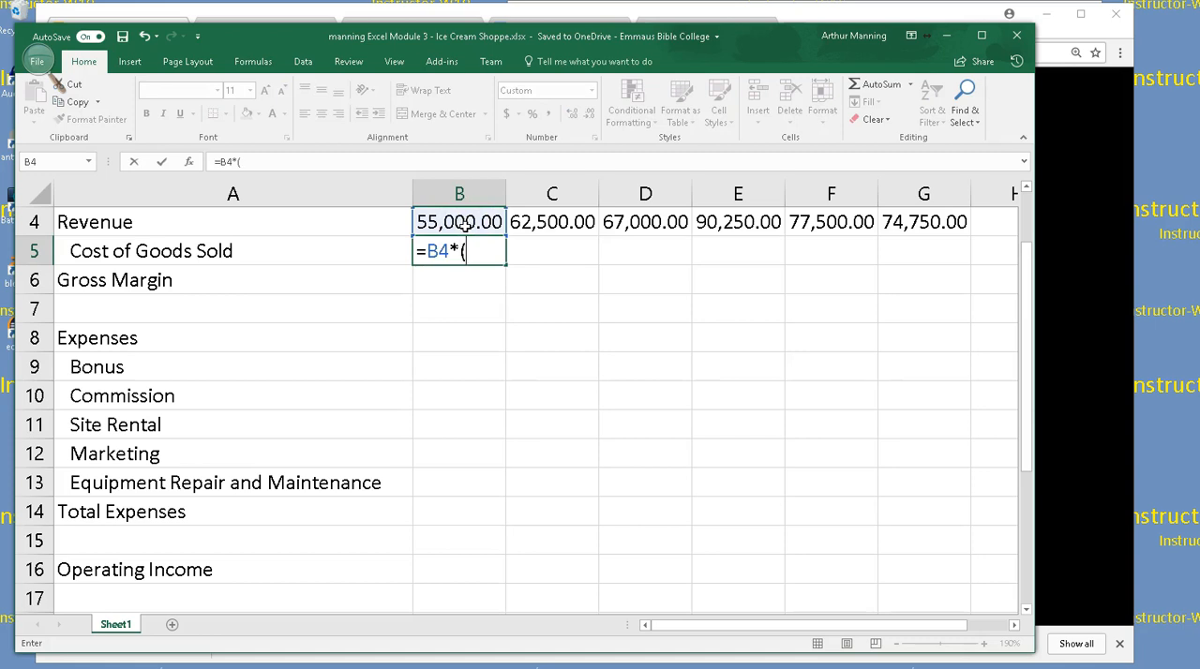
{"action": "type", "text": "1-"}
{"action": "scroll", "coordinate": [490, 291], "scroll_direction": "down", "scroll_amount": 3}
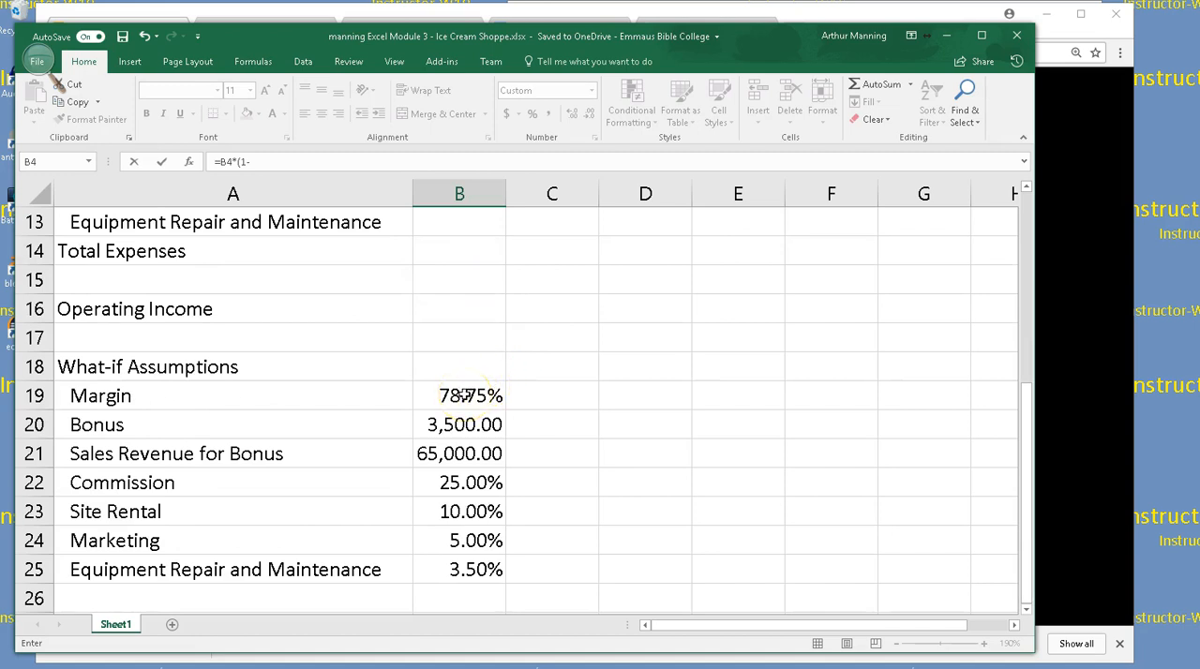
{"action": "left_click", "coordinate": [463, 395]}
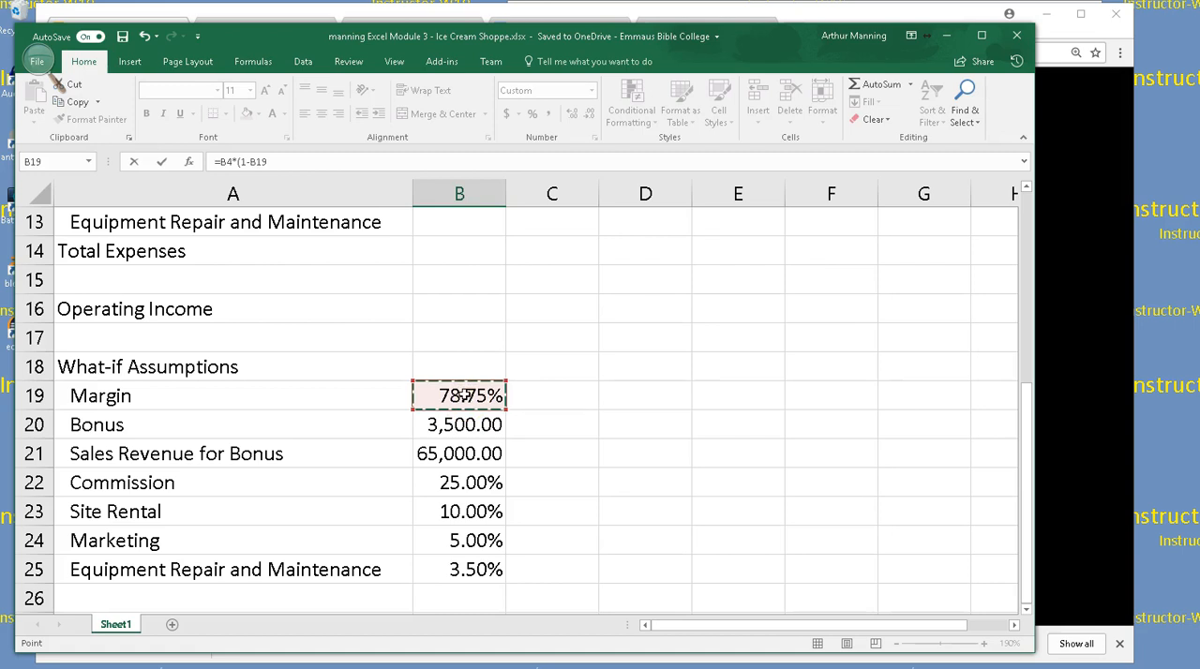
{"action": "key", "text": "Return"}
{"action": "key", "text": "Return"}
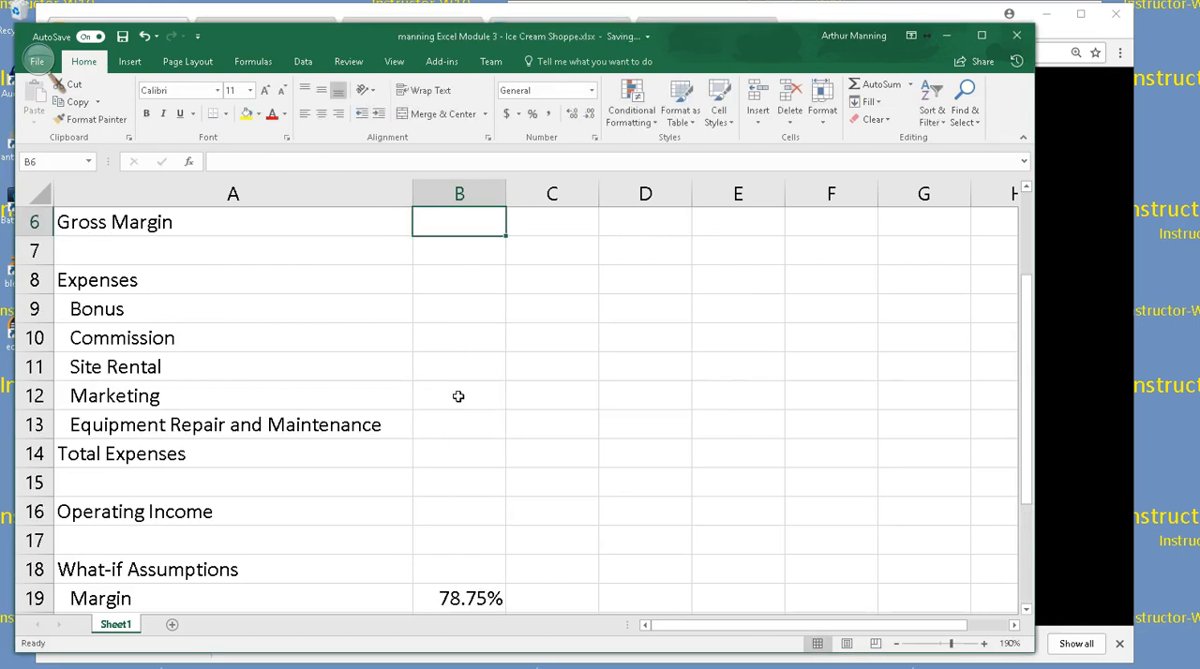
Inspect the Cost of Goods Sold formula in B5 and leave it without keeping any edit
{"action": "scroll", "coordinate": [457, 370], "scroll_direction": "up", "scroll_amount": 2}
{"action": "double_click", "coordinate": [484, 404]}
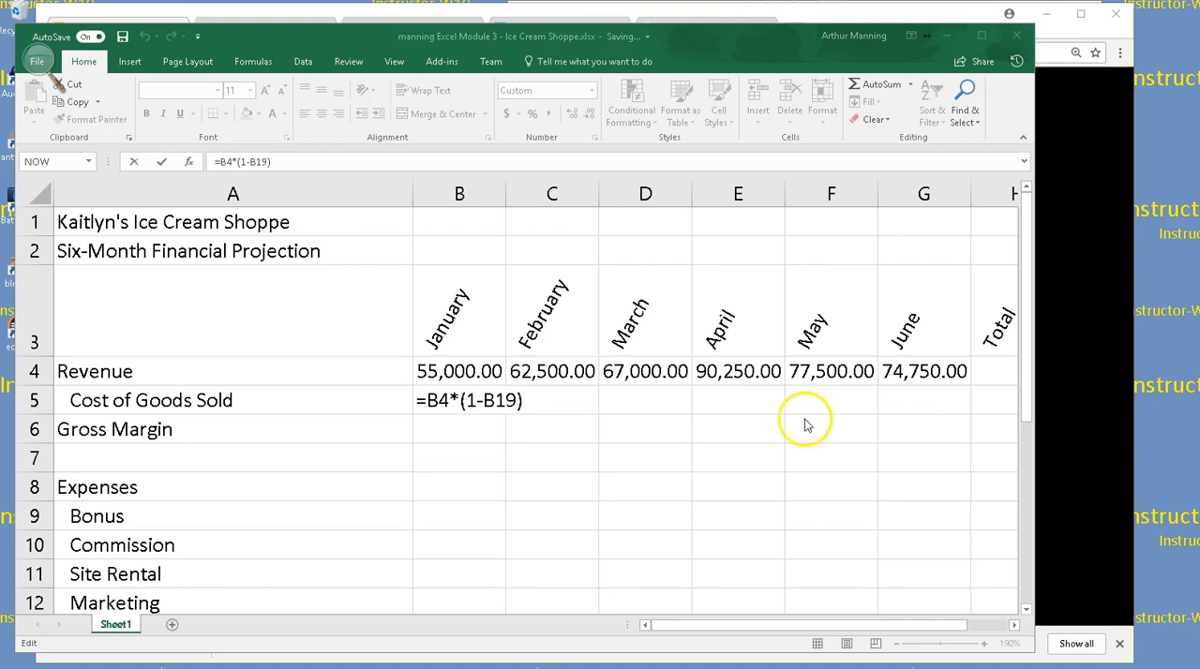
{"action": "left_click", "coordinate": [474, 401]}
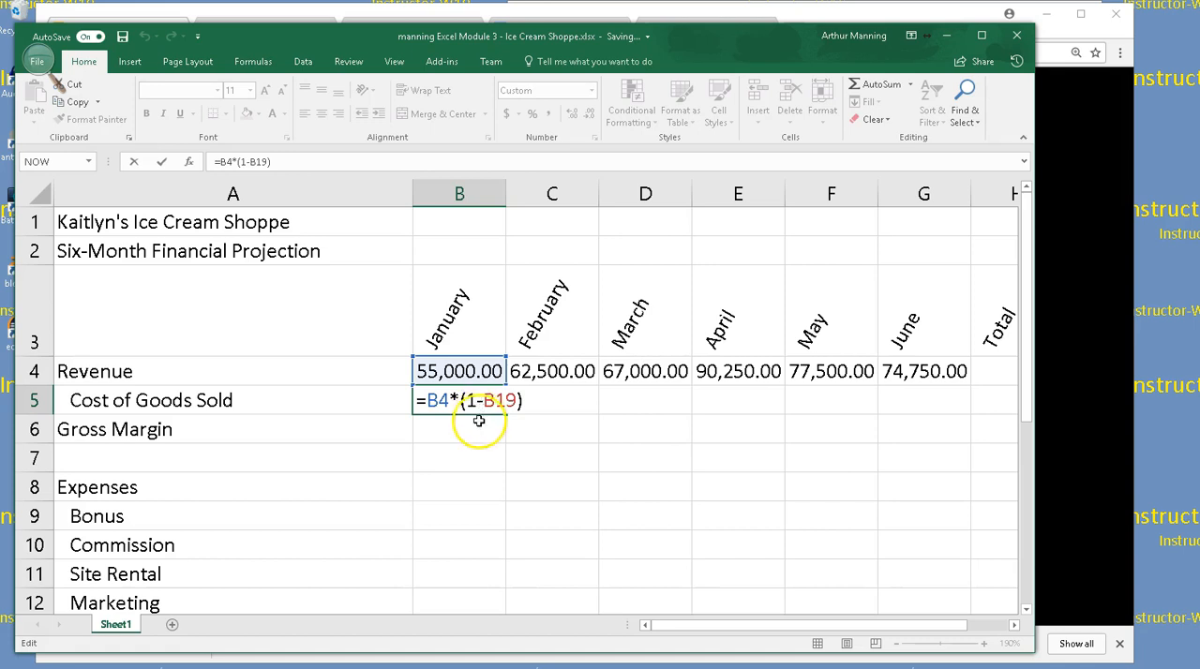
{"action": "left_click", "coordinate": [478, 432]}
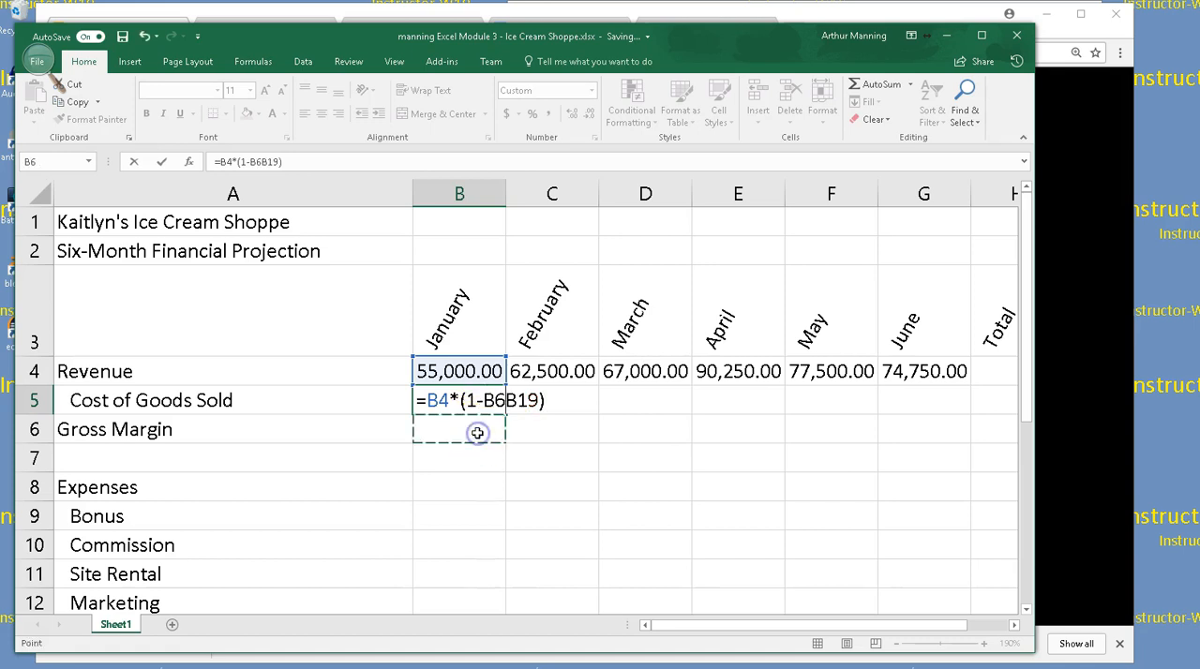
{"action": "key", "text": "Escape"}
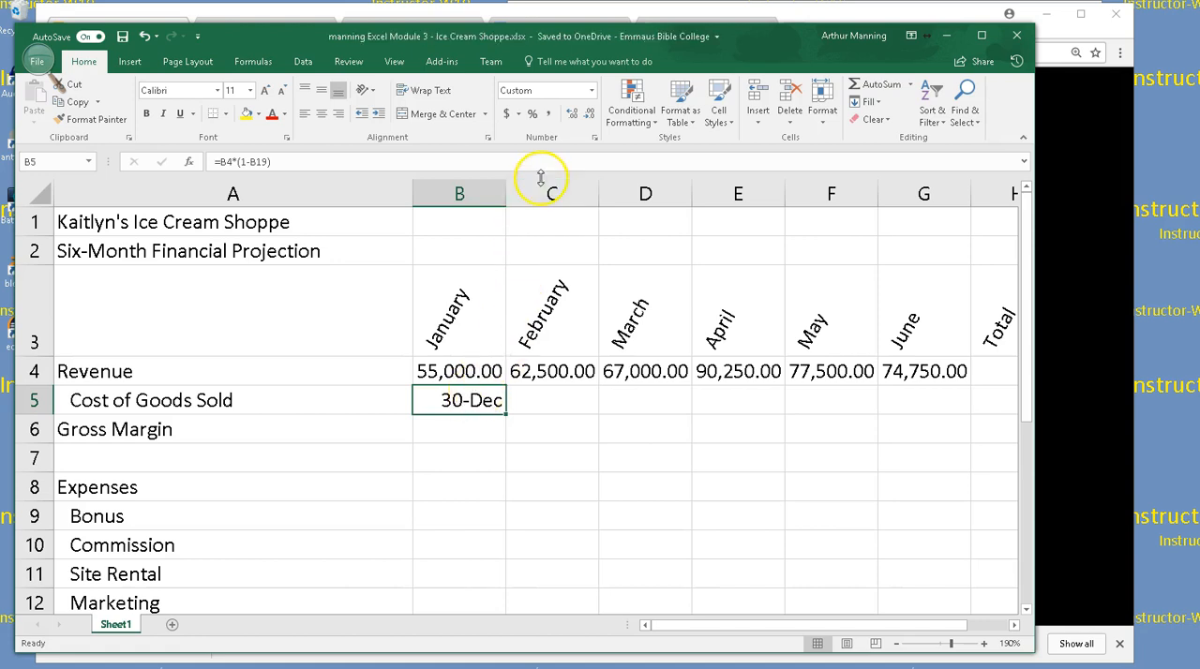
Apply the Comma Style number format to January's Cost of Goods Sold in B5 and Revenue in B4
{"action": "left_click", "coordinate": [552, 115]}
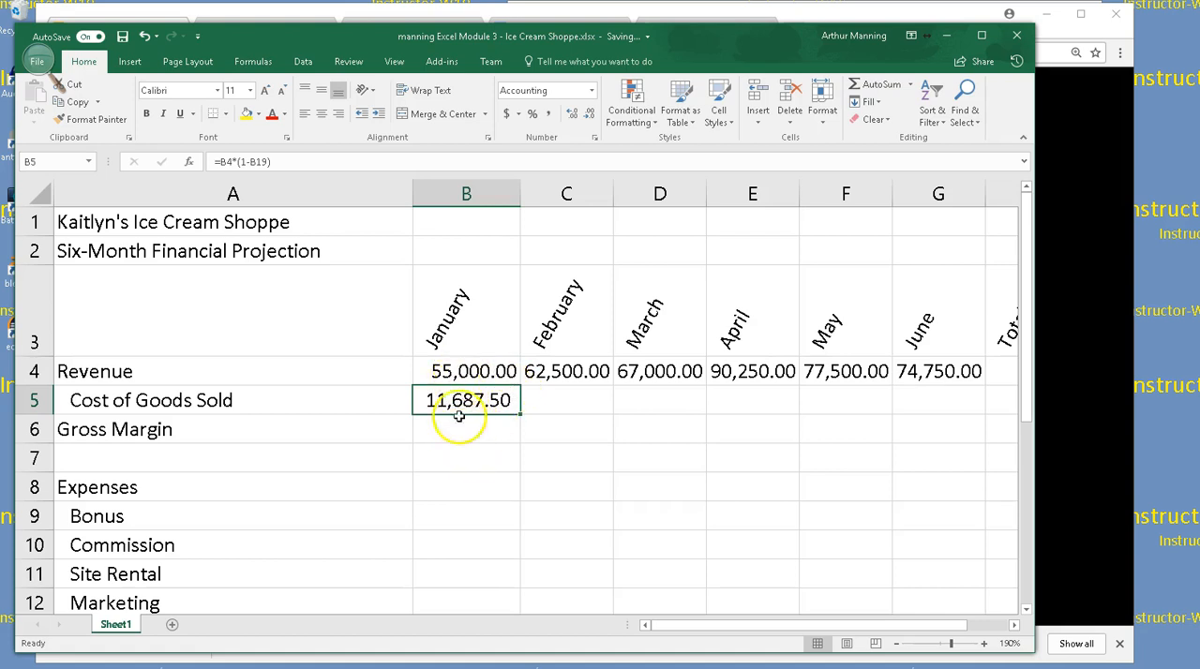
{"action": "left_click", "coordinate": [465, 374]}
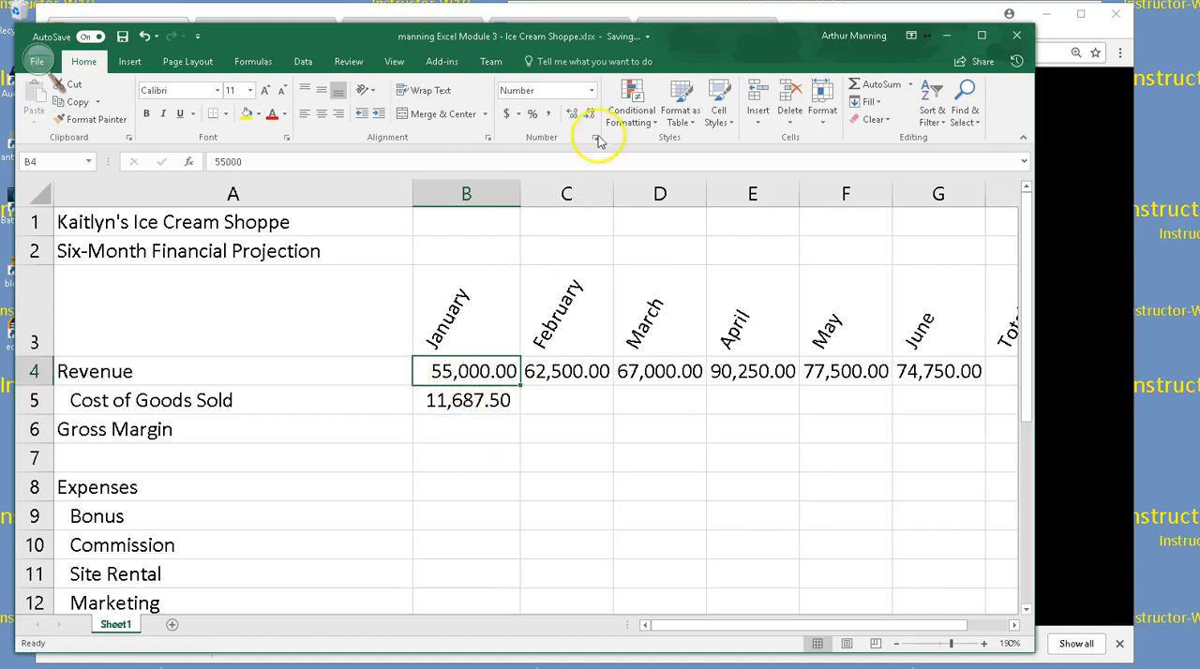
{"action": "left_click", "coordinate": [548, 115]}
{"action": "left_click", "coordinate": [547, 116]}
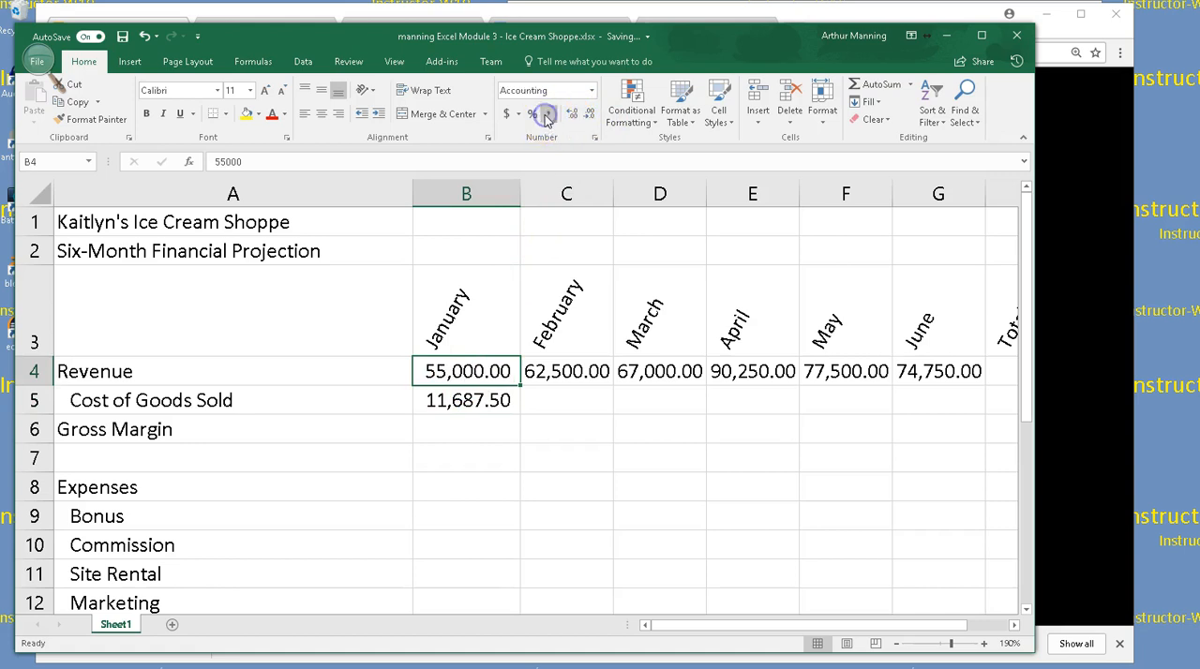
Inspect the Cost of Goods Sold formula in January's cell B5 and leave it as it is
{"action": "left_click", "coordinate": [483, 424]}
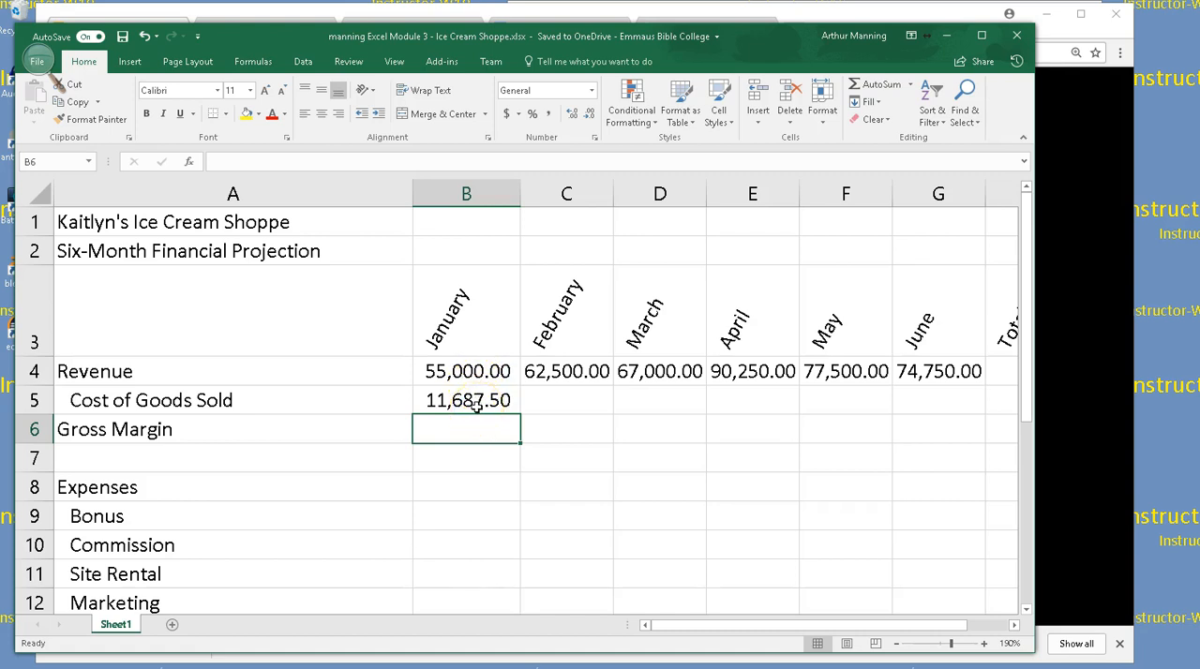
{"action": "double_click", "coordinate": [476, 406]}
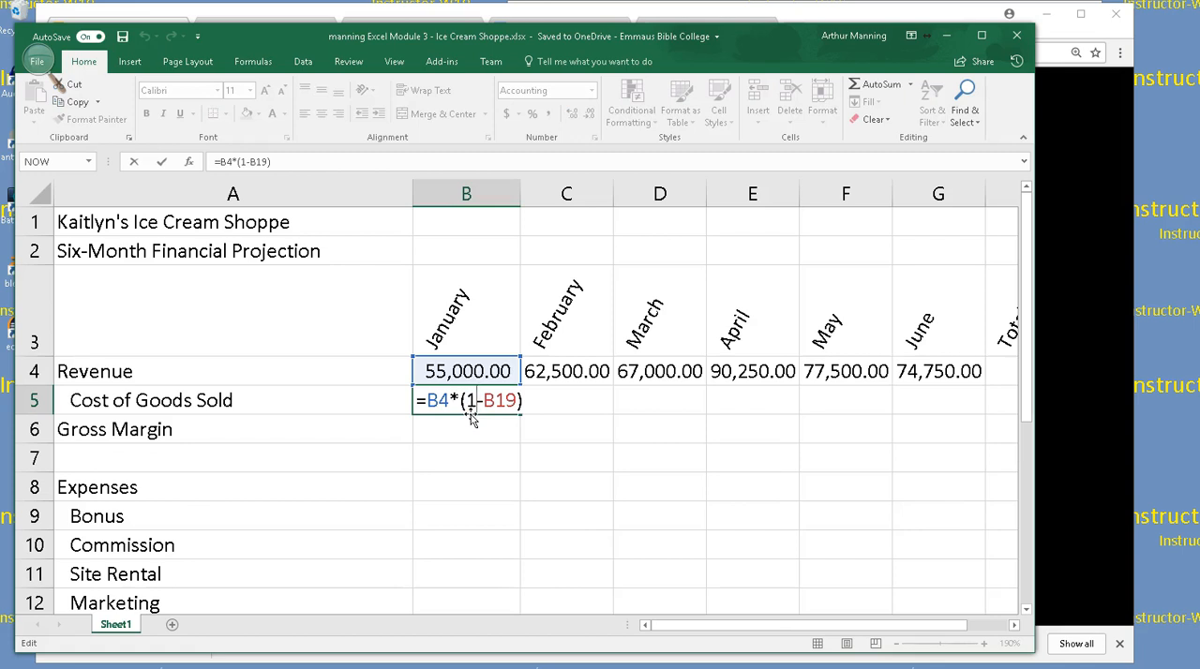
{"action": "key", "text": "Return"}
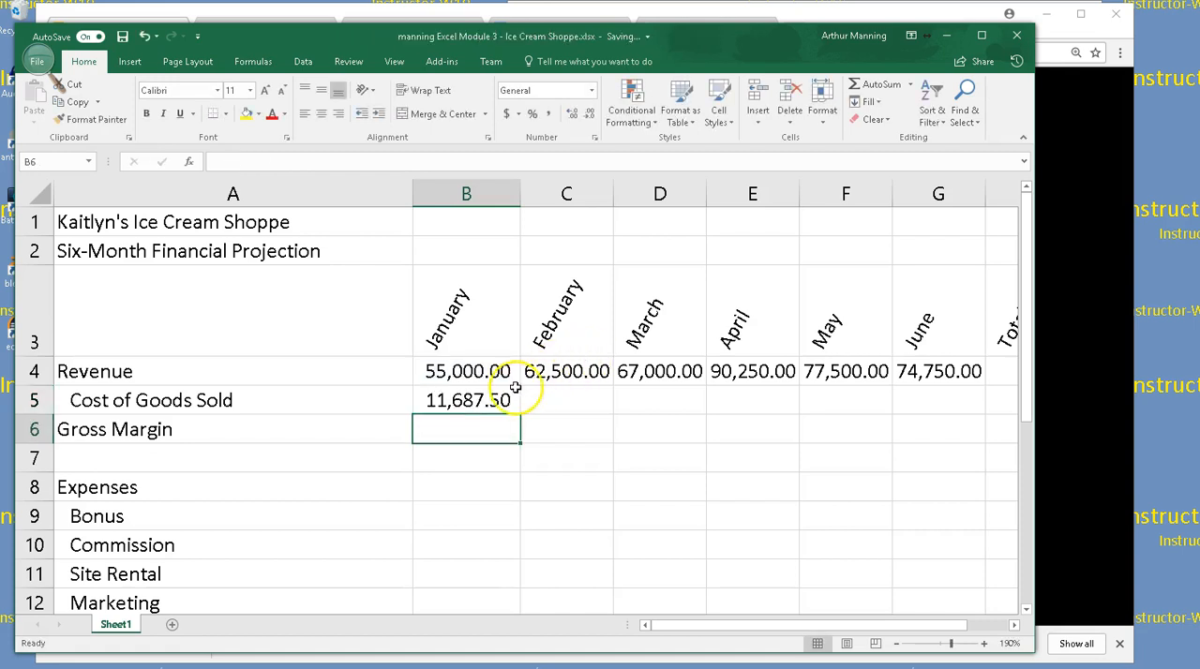
Try to copy January's Cost of Goods Sold formula from B5 across to June in G5, and undo a trial widening of column C
{"action": "left_click", "coordinate": [506, 393]}
{"action": "left_click_drag", "start_coordinate": [520, 415], "coordinate": [938, 402]}
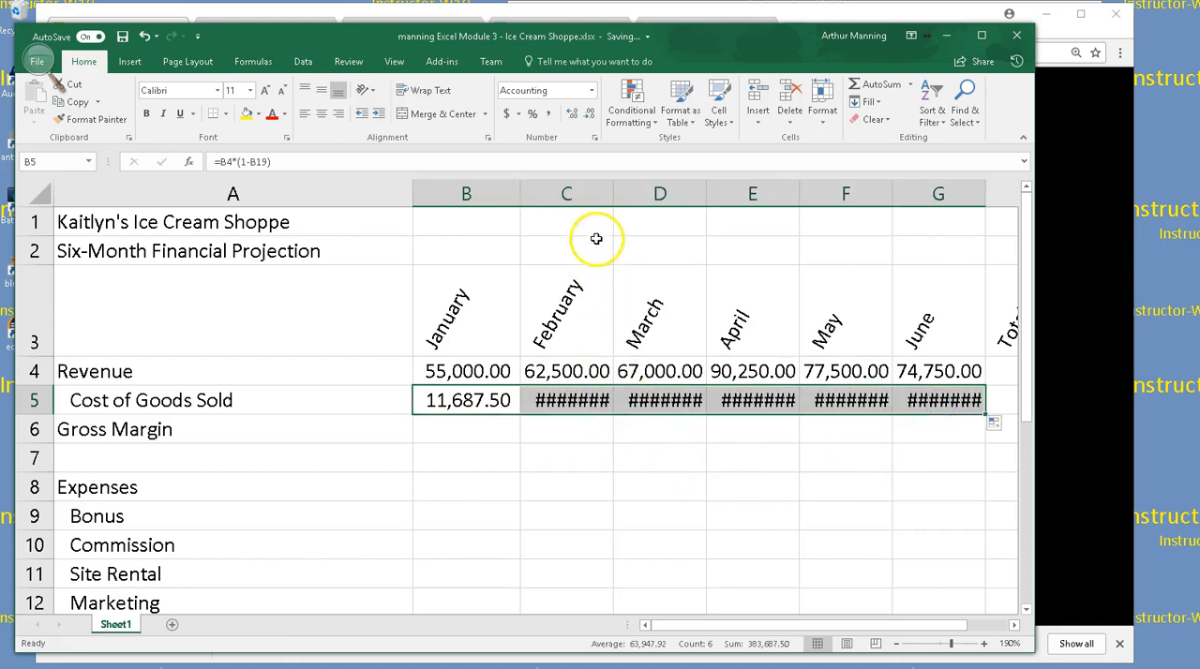
{"action": "left_click_drag", "start_coordinate": [613, 194], "coordinate": [651, 193]}
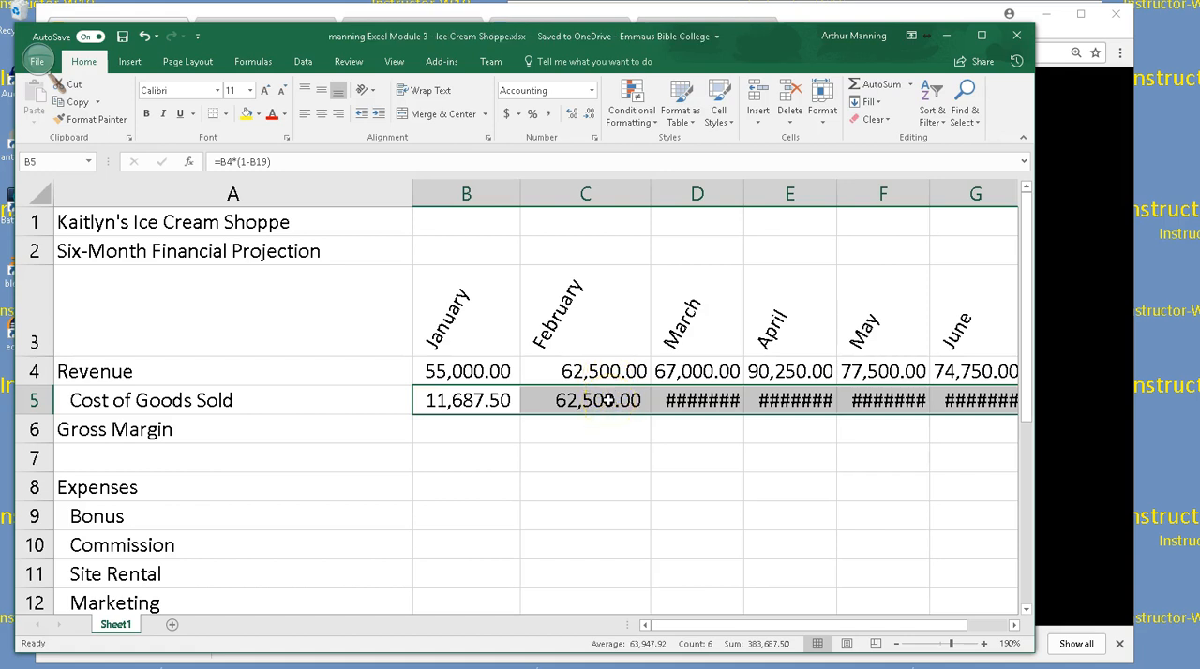
{"action": "key", "text": "ctrl+z"}
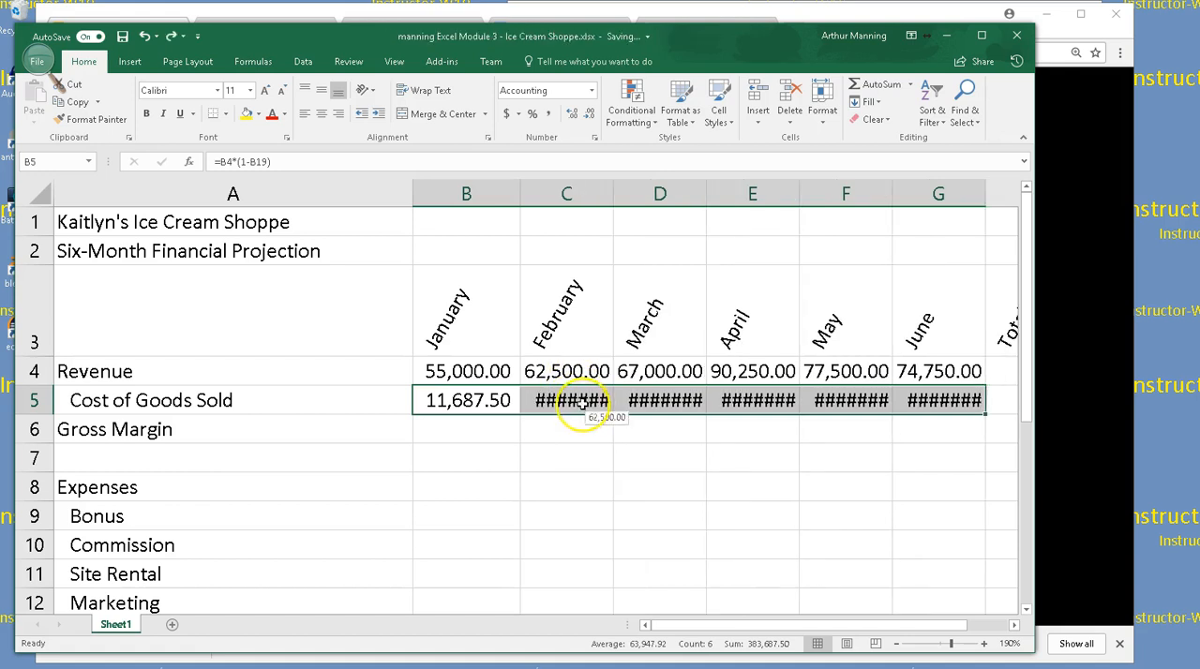
Check the copied Cost of Goods Sold formula in February's cell C5, and undo the copy across row 5
{"action": "double_click", "coordinate": [590, 402]}
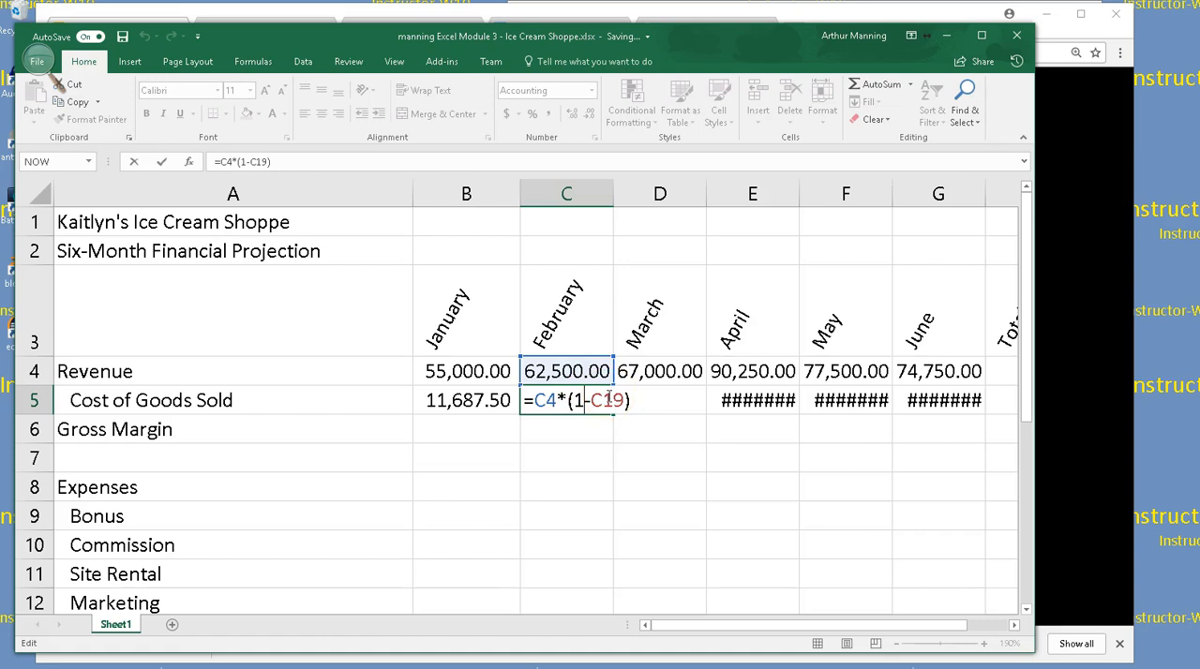
{"action": "left_click", "coordinate": [593, 485]}
{"action": "key", "text": "ctrl+z"}
{"action": "key", "text": "ctrl+z"}
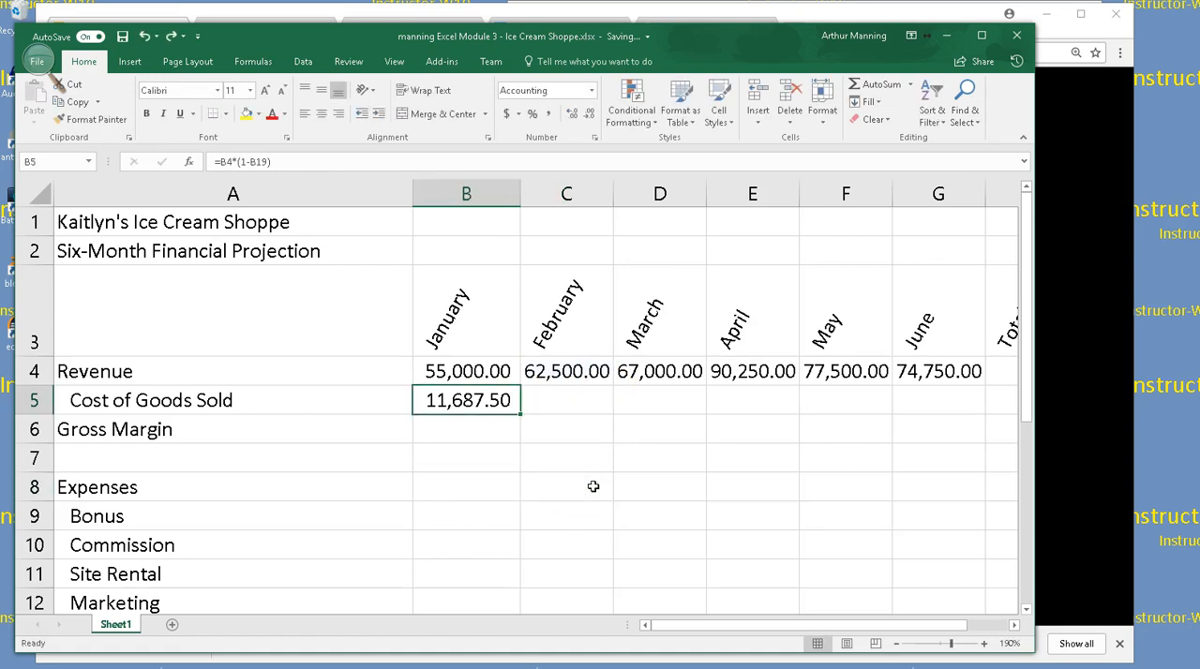
Make the Margin reference in January's Cost of Goods Sold formula in B5 absolute, giving =B4*(1-$B$19)
{"action": "scroll", "coordinate": [528, 539], "scroll_direction": "down", "scroll_amount": 3}
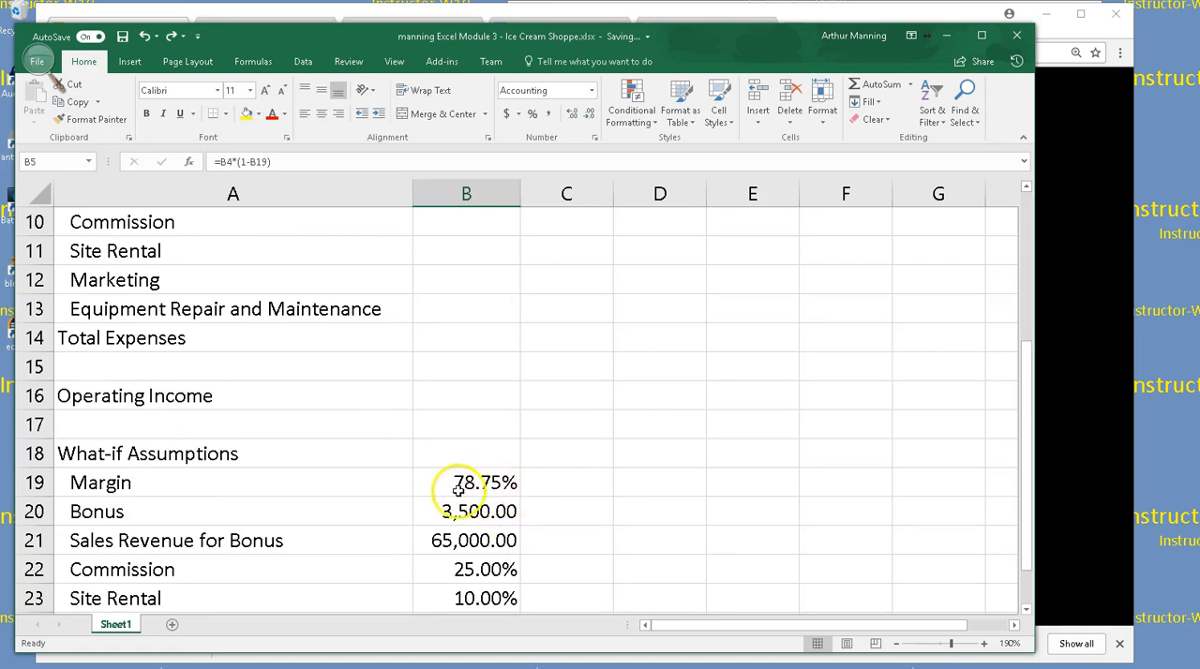
{"action": "scroll", "coordinate": [501, 488], "scroll_direction": "up", "scroll_amount": 2}
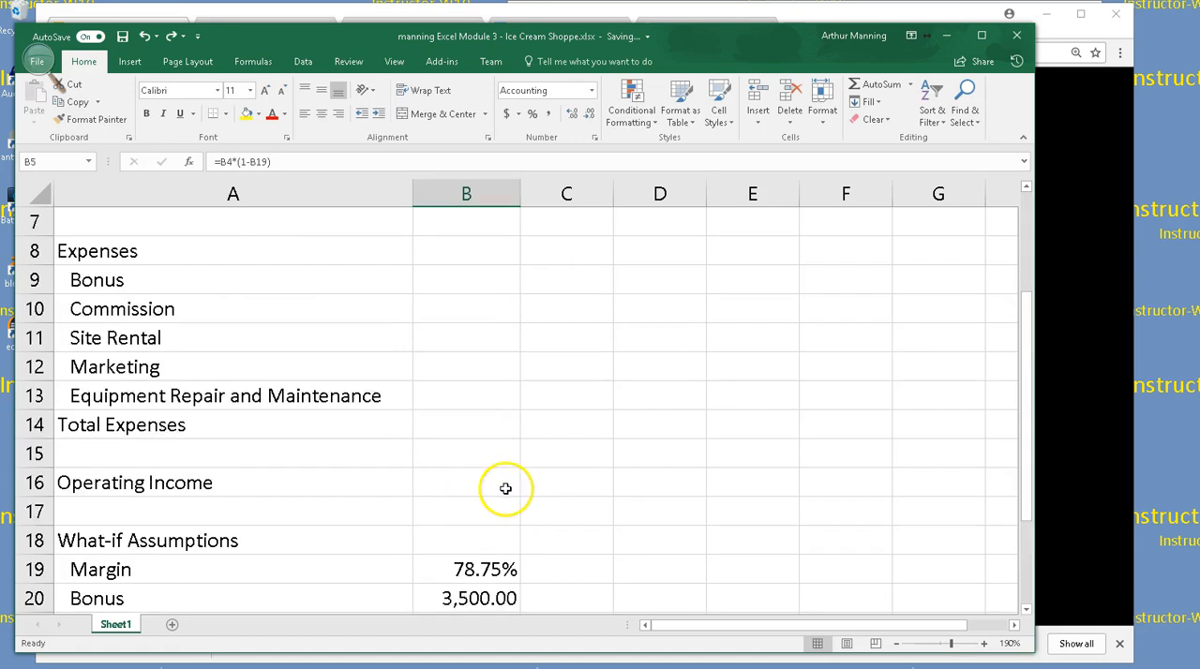
{"action": "double_click", "coordinate": [490, 261]}
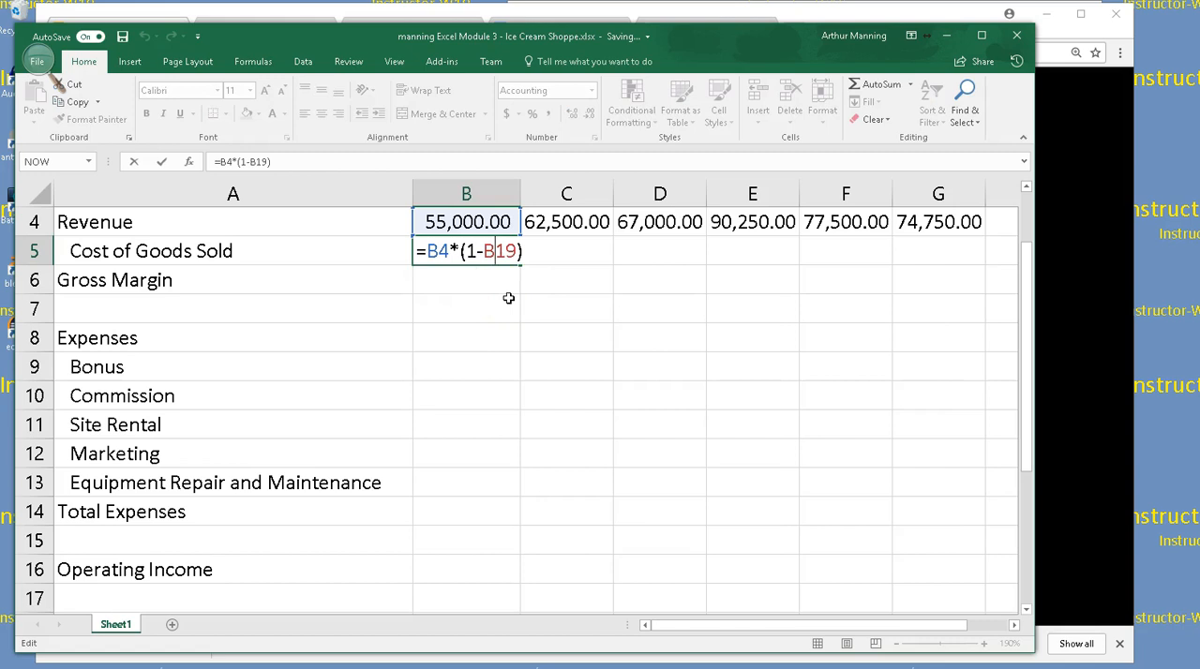
{"action": "left_click", "coordinate": [495, 252]}
{"action": "key", "text": "F4"}
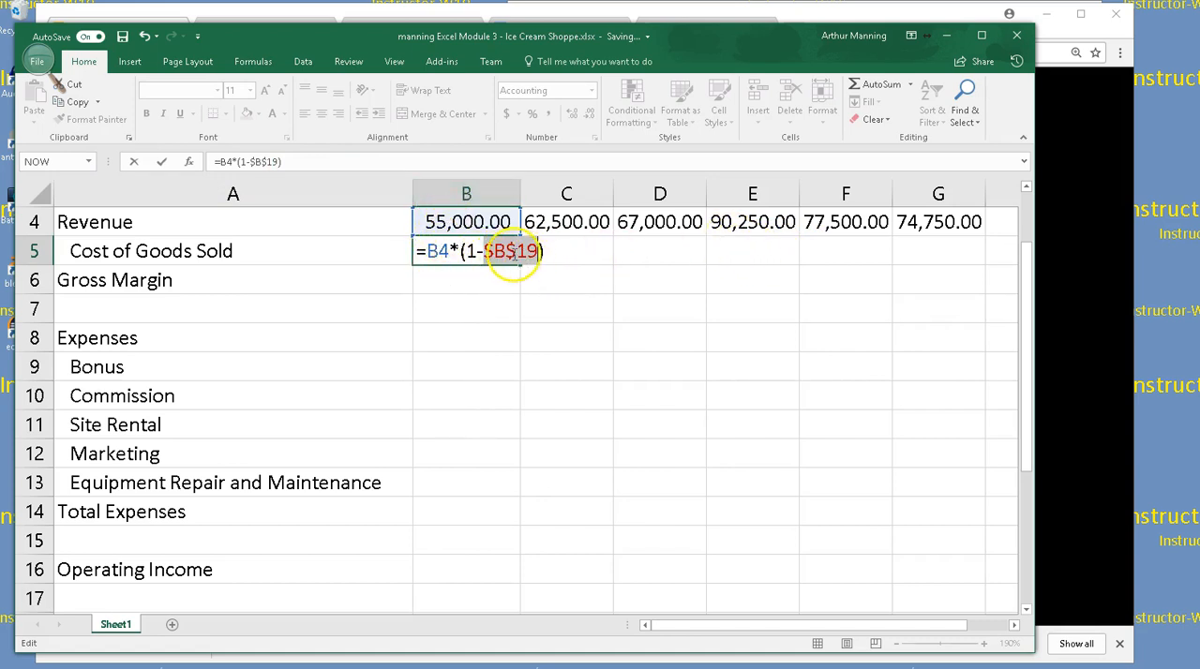
{"action": "key", "text": "F4"}
{"action": "key", "text": "F4"}
{"action": "key", "text": "F4"}
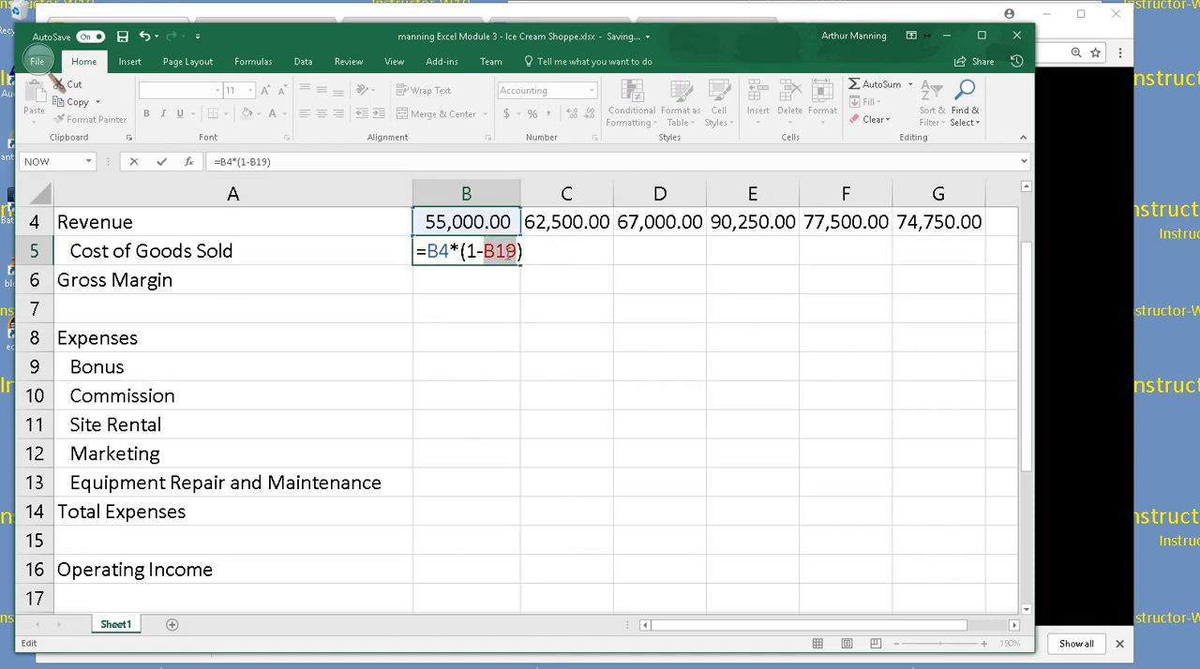
{"action": "key", "text": "F4"}
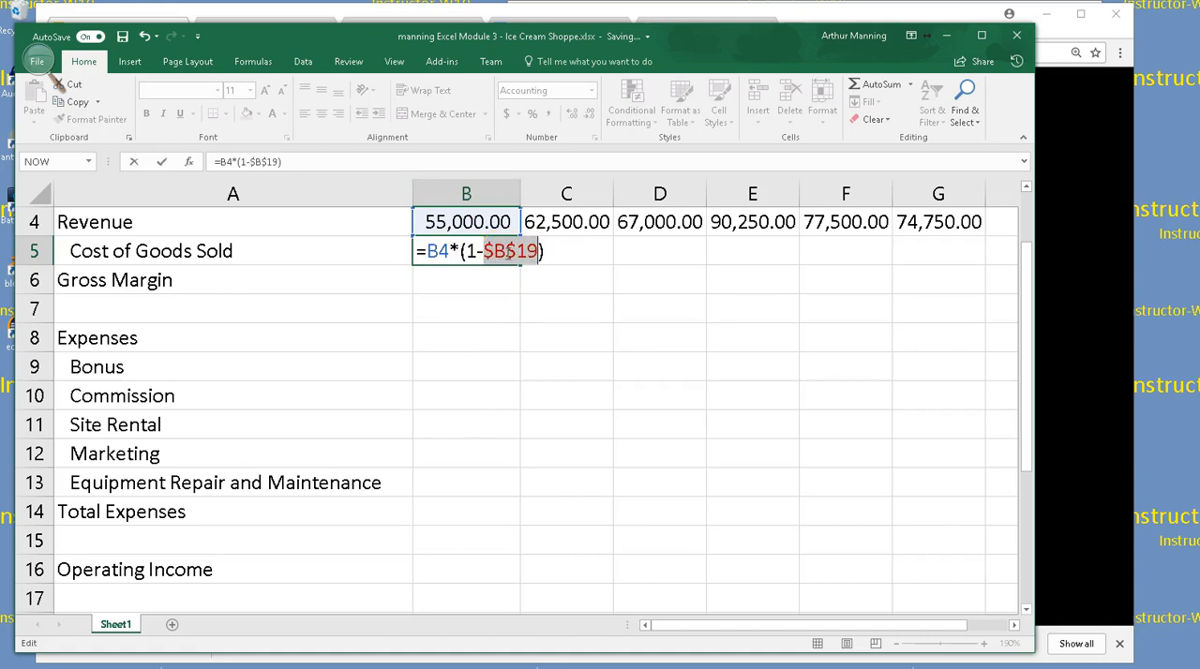
{"action": "key", "text": "F4"}
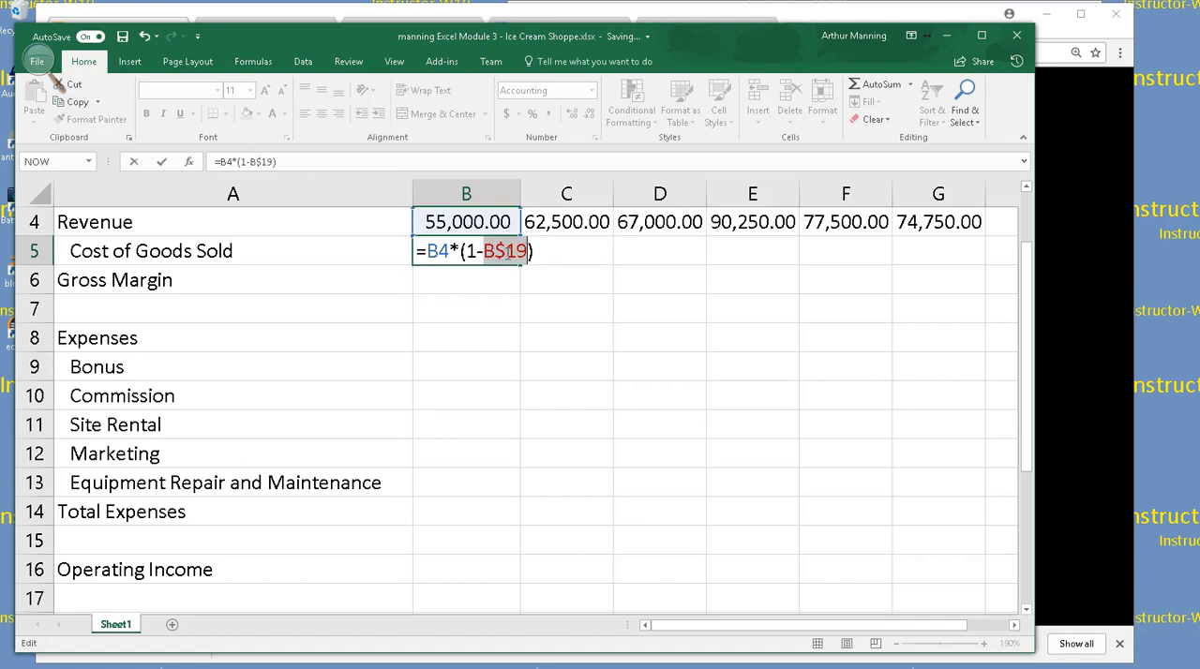
{"action": "key", "text": "F4"}
{"action": "key", "text": "F4"}
{"action": "key", "text": "F4"}
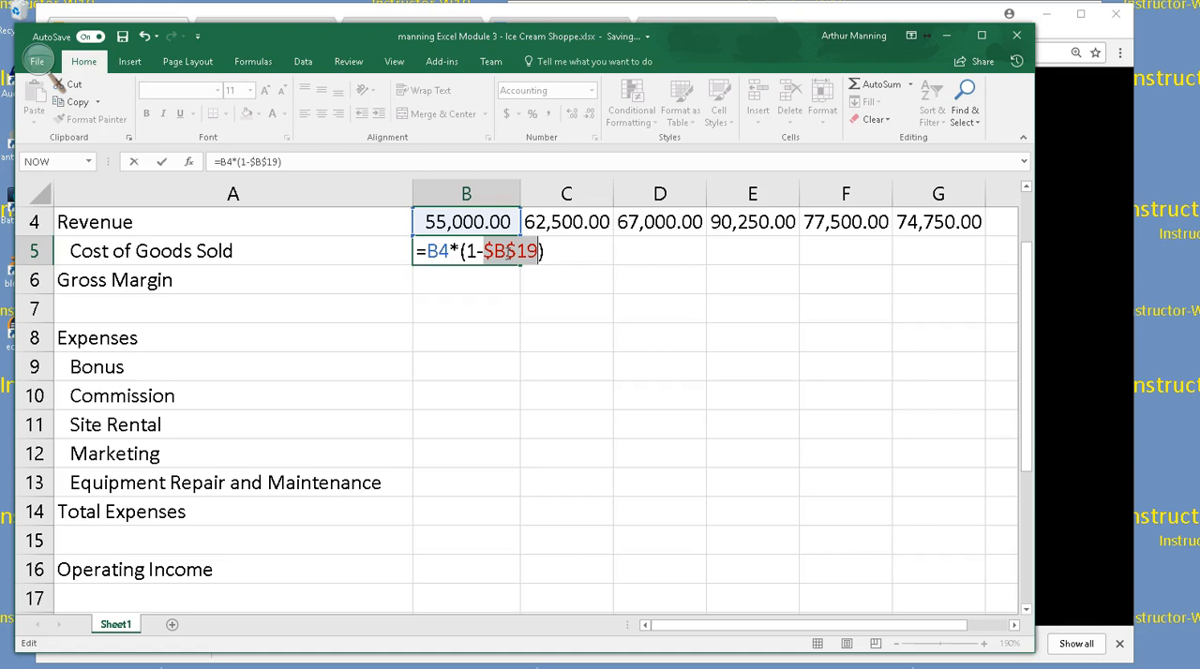
{"action": "key", "text": "Return"}
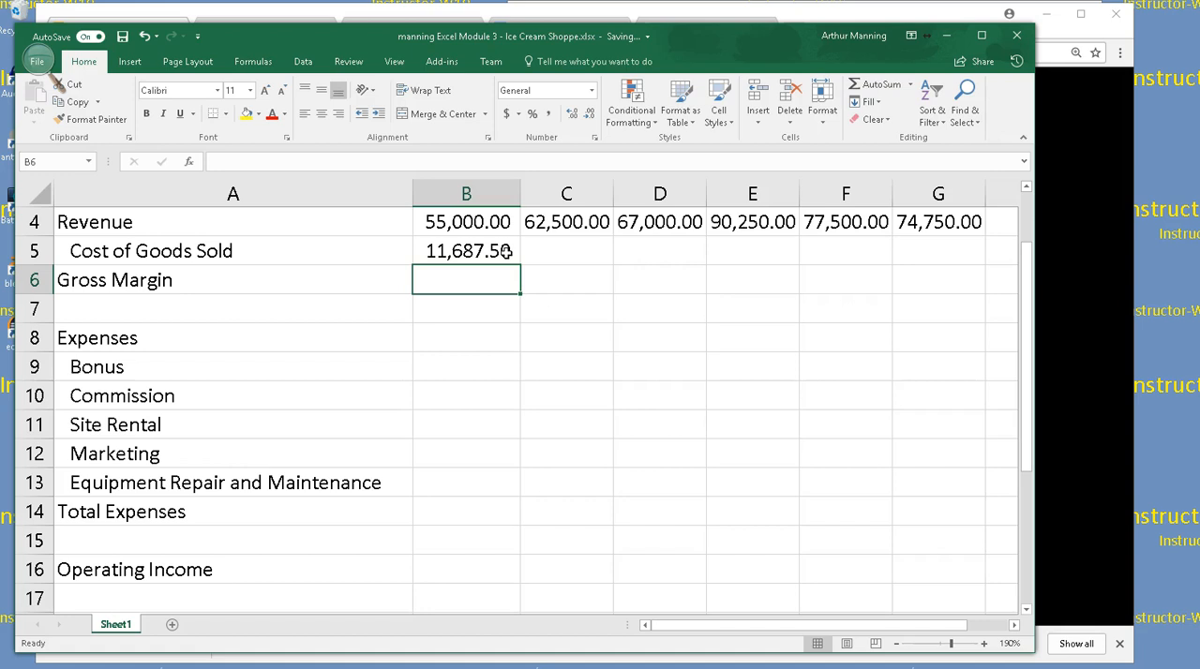
Review the relative Revenue reference and the absolute Margin reference in B5's Cost of Goods Sold formula
{"action": "scroll", "coordinate": [602, 276], "scroll_direction": "up", "scroll_amount": 1}
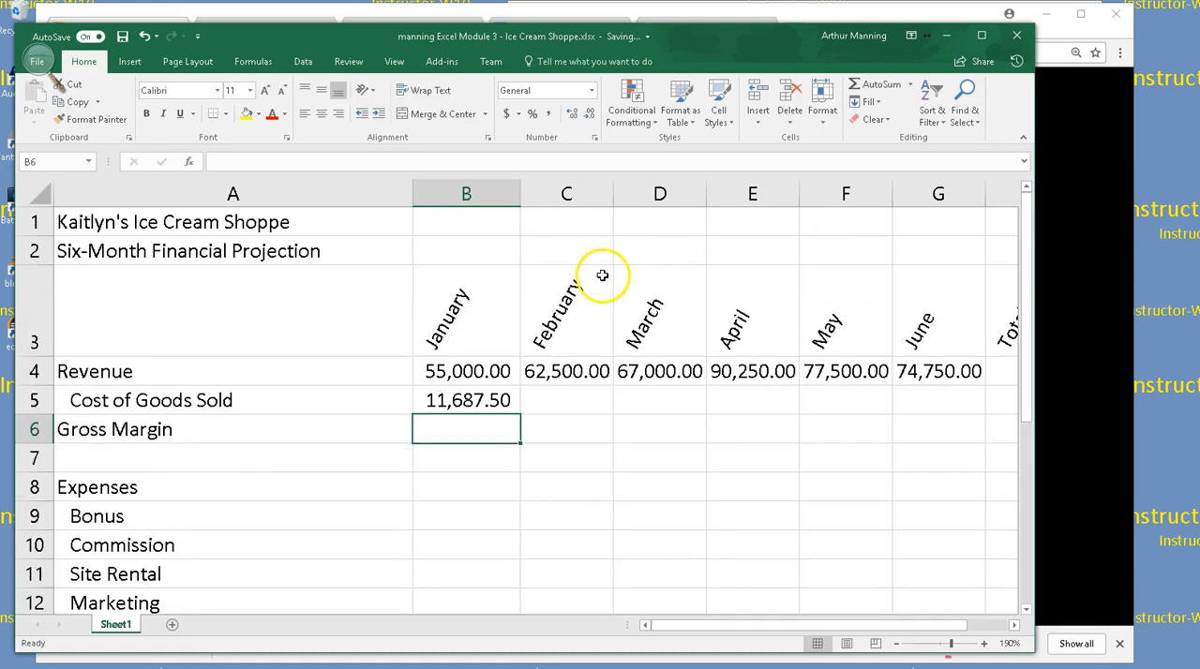
{"action": "scroll", "coordinate": [611, 437], "scroll_direction": "down", "scroll_amount": 1}
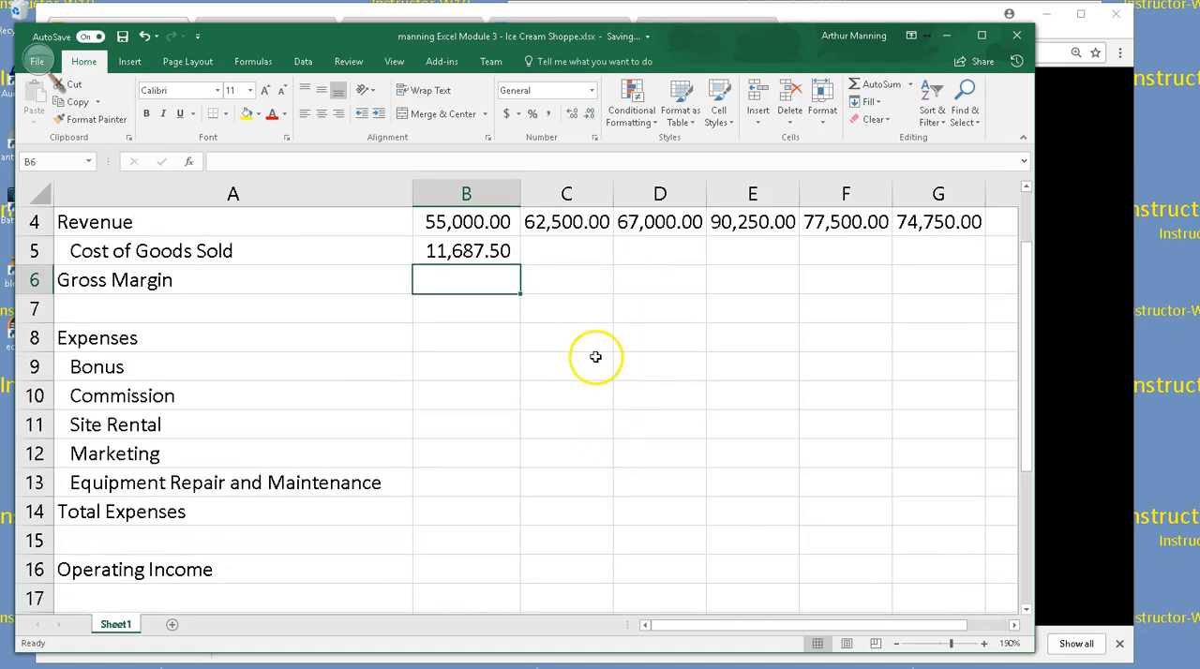
{"action": "double_click", "coordinate": [471, 255]}
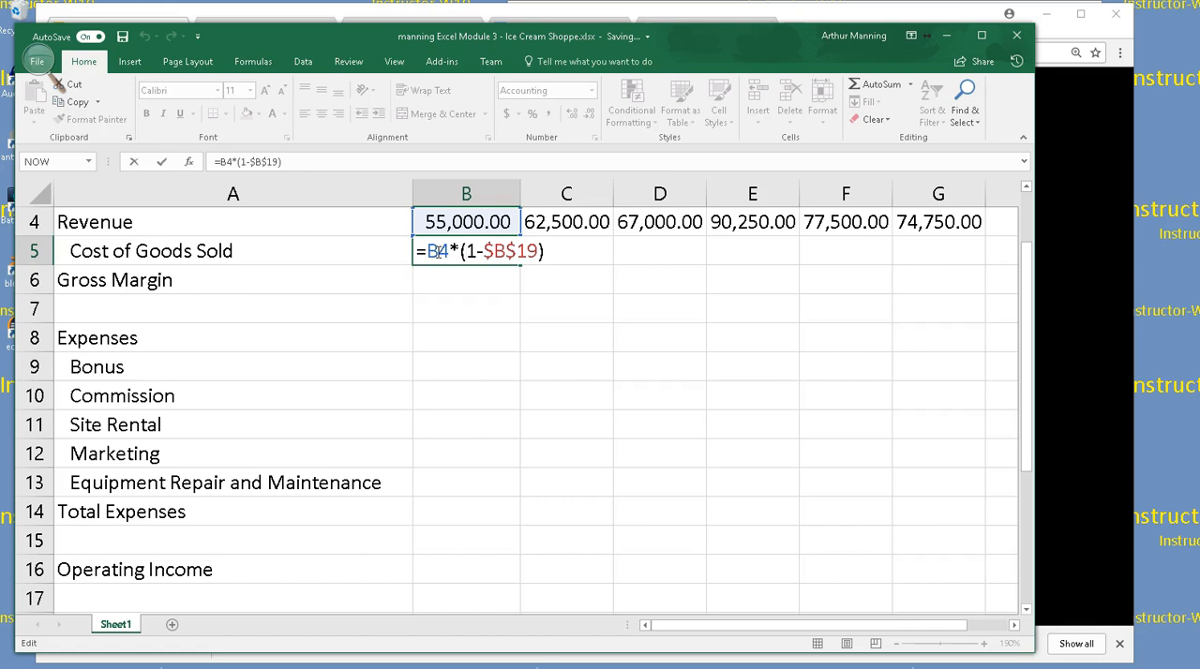
{"action": "key", "text": "Return"}
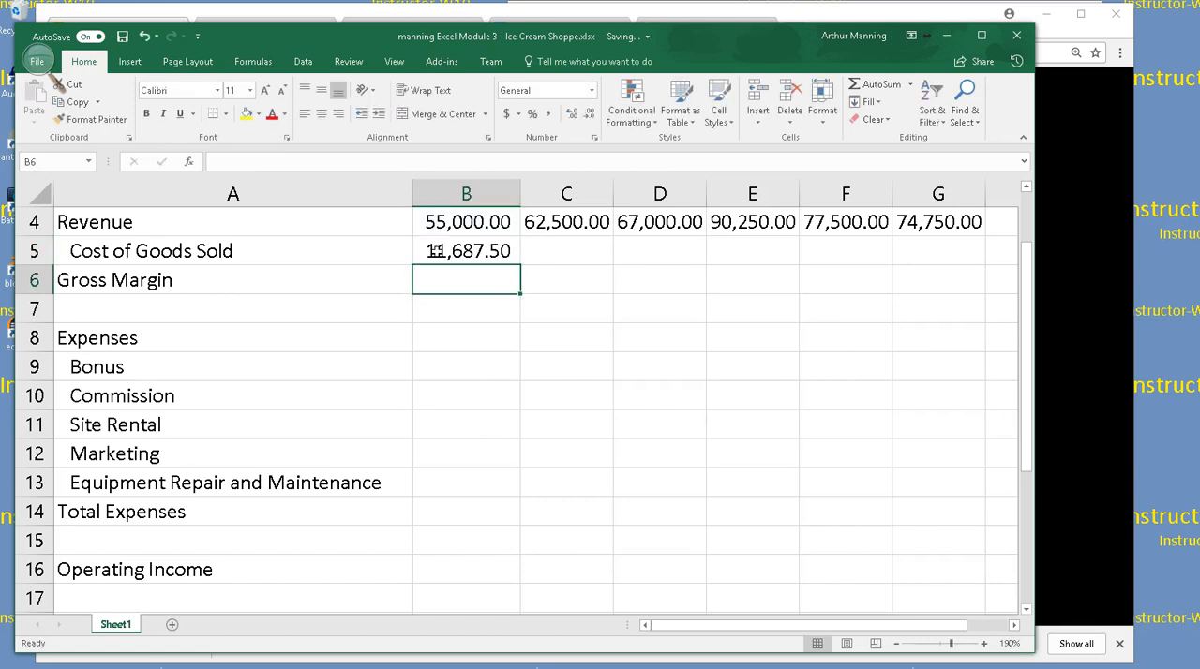
Copy the Cost of Goods Sold formula from B5 across to G5 and autofit the widths of columns C through G
{"action": "left_click", "coordinate": [467, 250]}
{"action": "left_click_drag", "start_coordinate": [518, 266], "coordinate": [942, 262]}
{"action": "left_click_drag", "start_coordinate": [592, 192], "coordinate": [922, 185]}
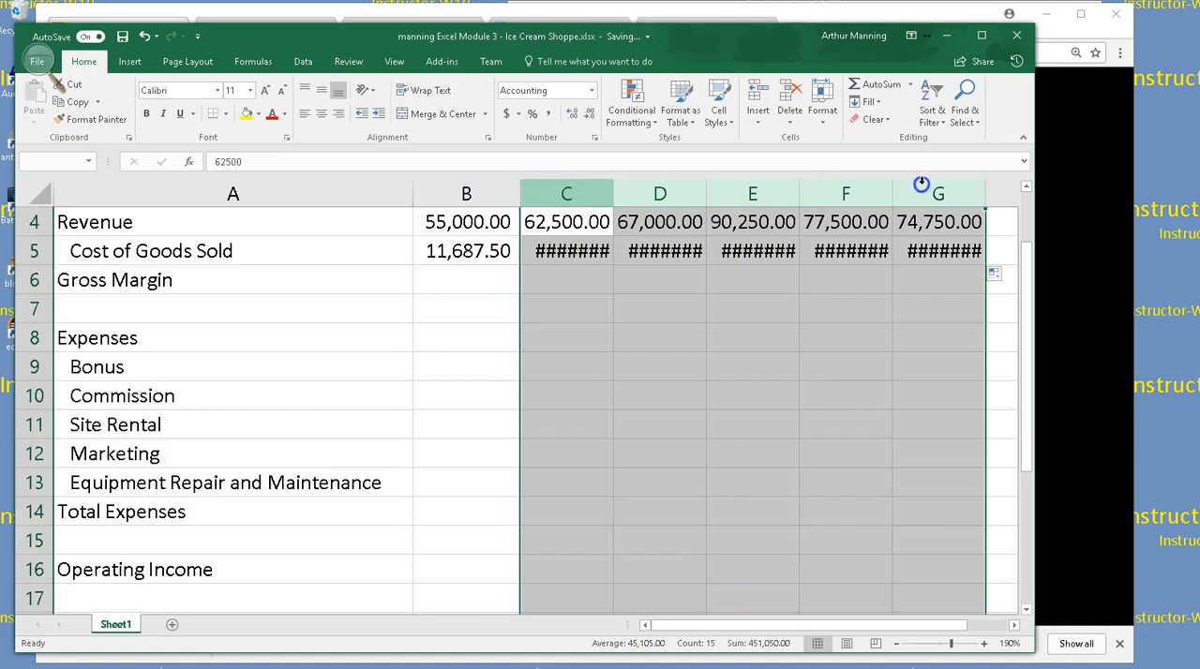
{"action": "double_click", "coordinate": [893, 193]}
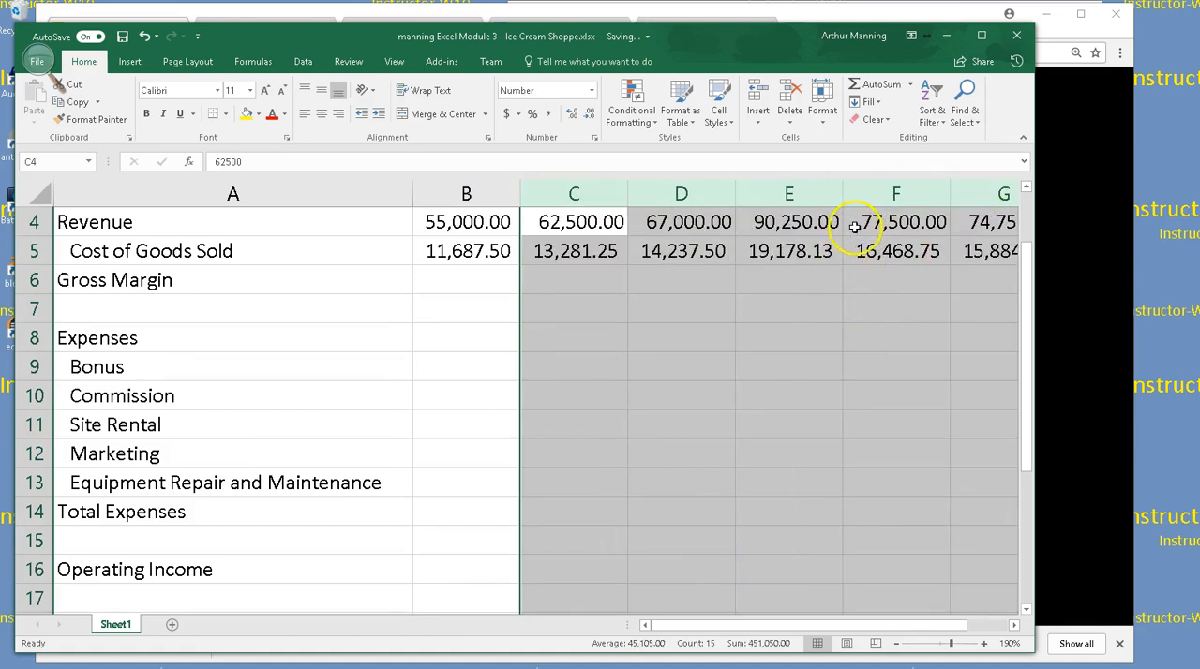
Inspect the copied Cost of Goods Sold formula in February's cell C5
{"action": "left_click", "coordinate": [586, 252]}
{"action": "double_click", "coordinate": [587, 252]}
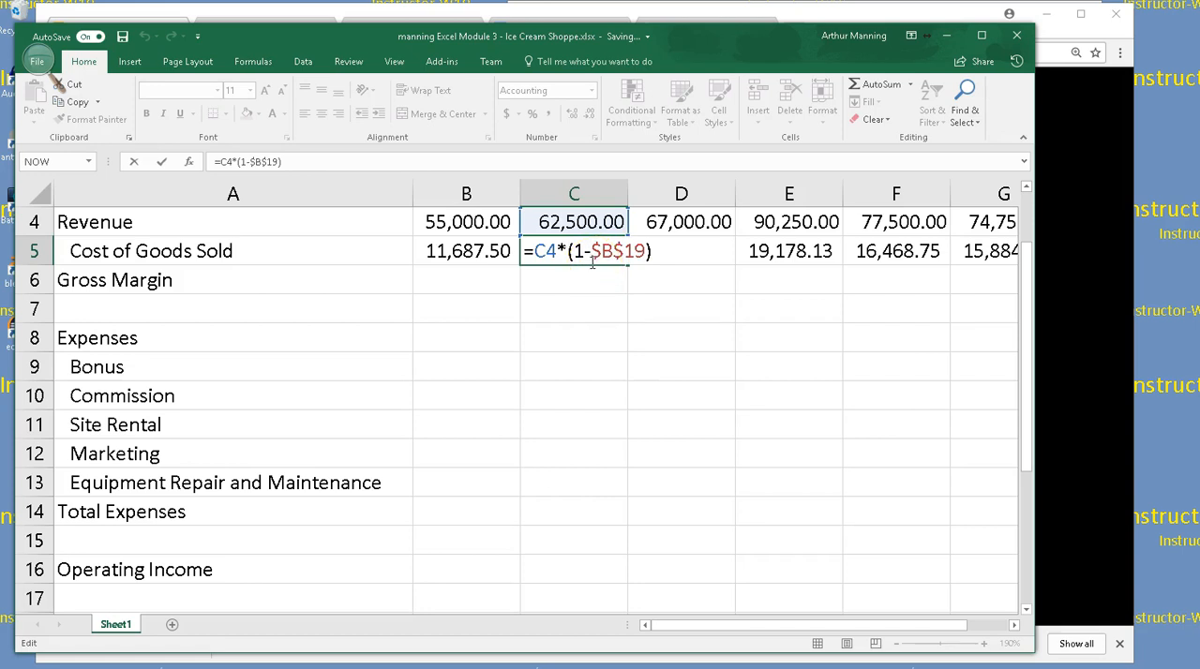
{"action": "key", "text": "Return"}
Re-enter January's Cost of Goods Sold formula in B5 as =B4*(1-B19), using January's Revenue and the Margin assumption
{"action": "left_click", "coordinate": [472, 254]}
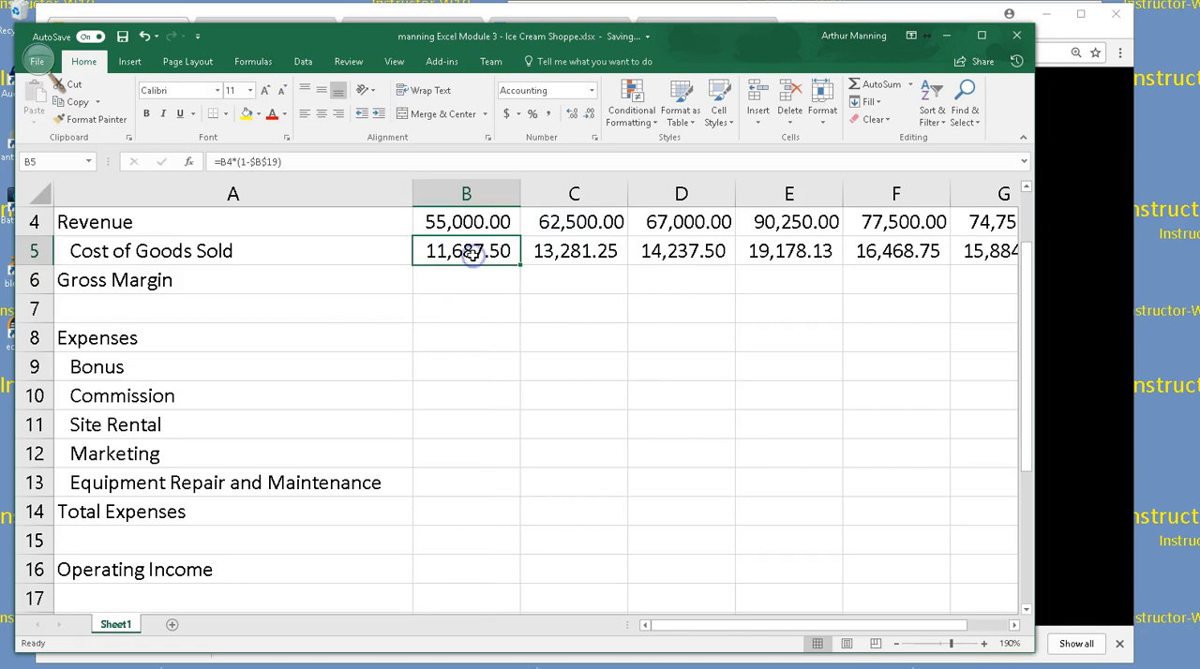
{"action": "type", "text": "="}
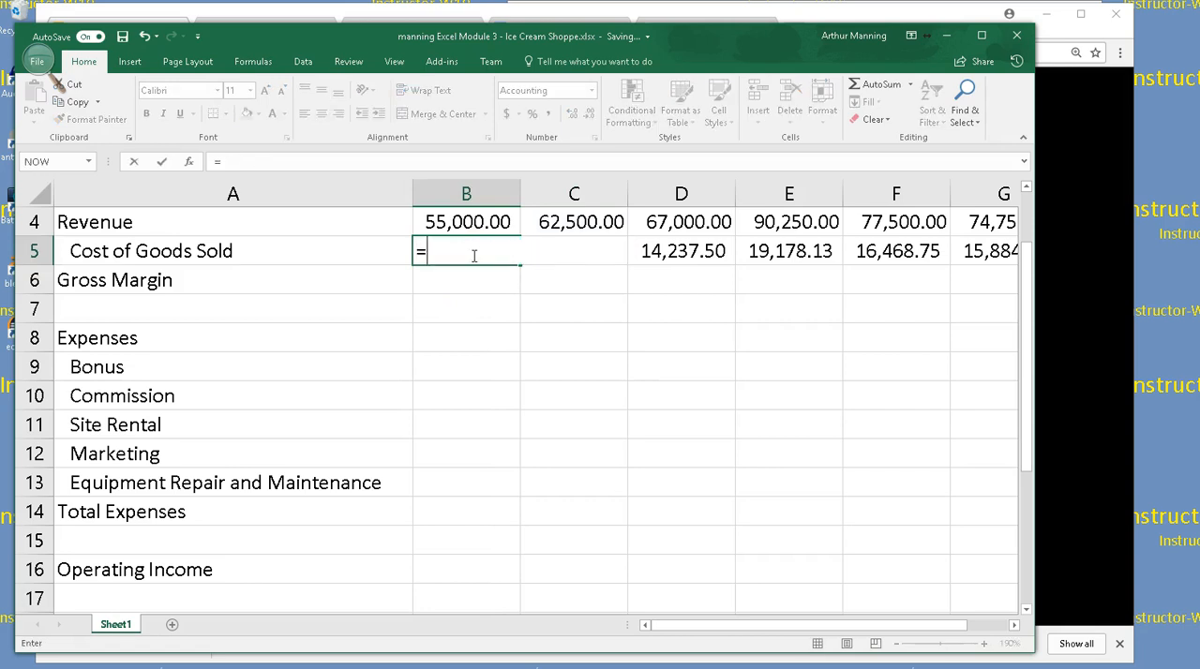
{"action": "left_click", "coordinate": [469, 223]}
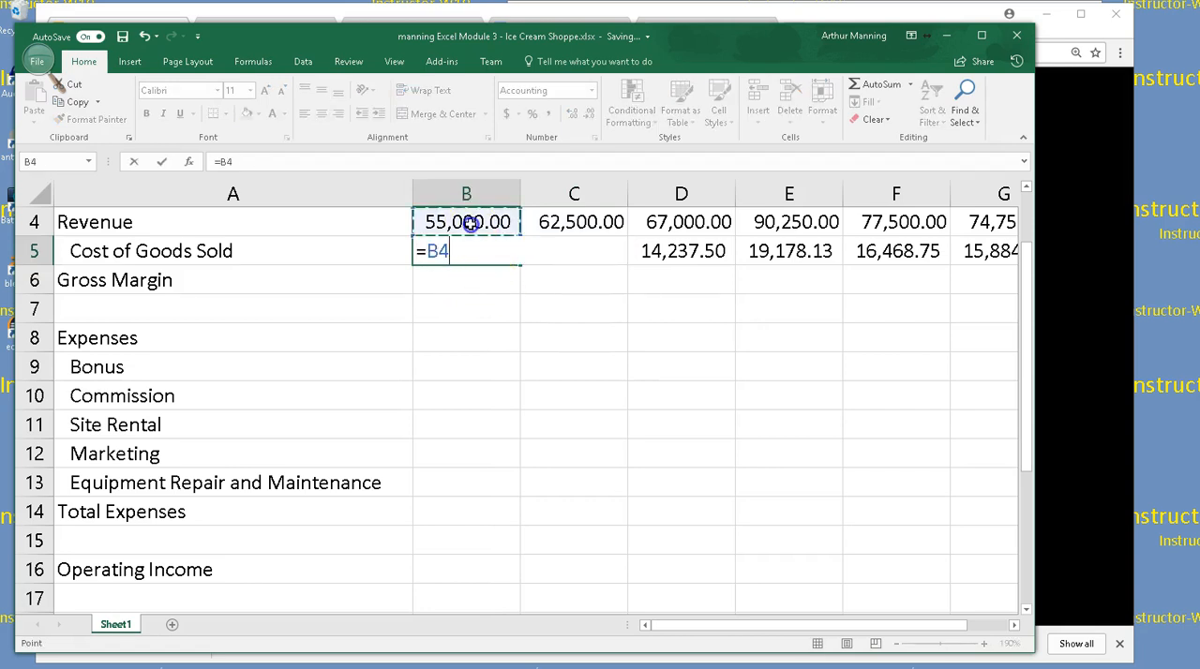
{"action": "type", "text": "*(1"}
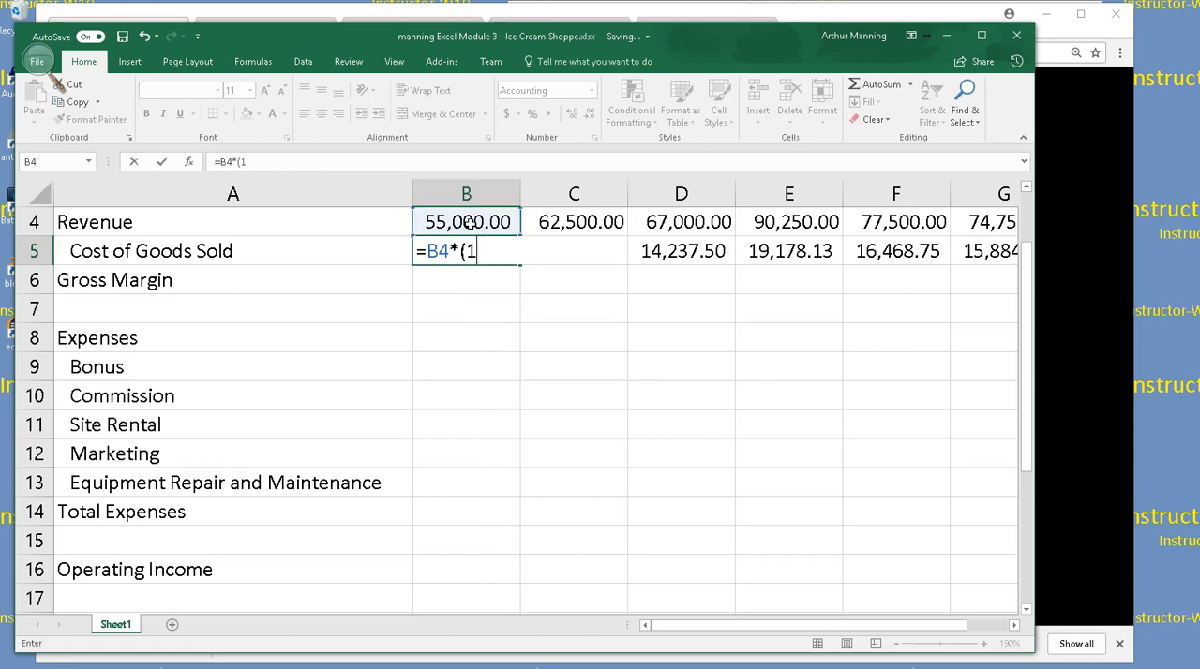
{"action": "type", "text": "-"}
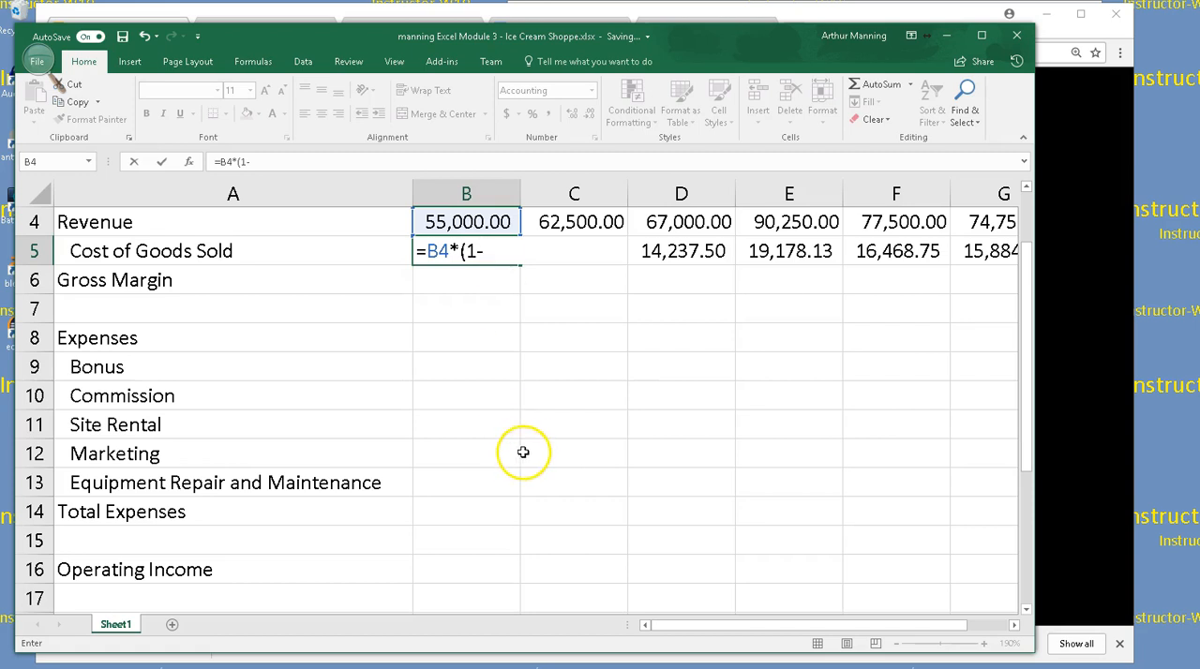
{"action": "scroll", "coordinate": [524, 451], "scroll_direction": "down", "scroll_amount": 1}
{"action": "scroll", "coordinate": [523, 451], "scroll_direction": "down", "scroll_amount": 1}
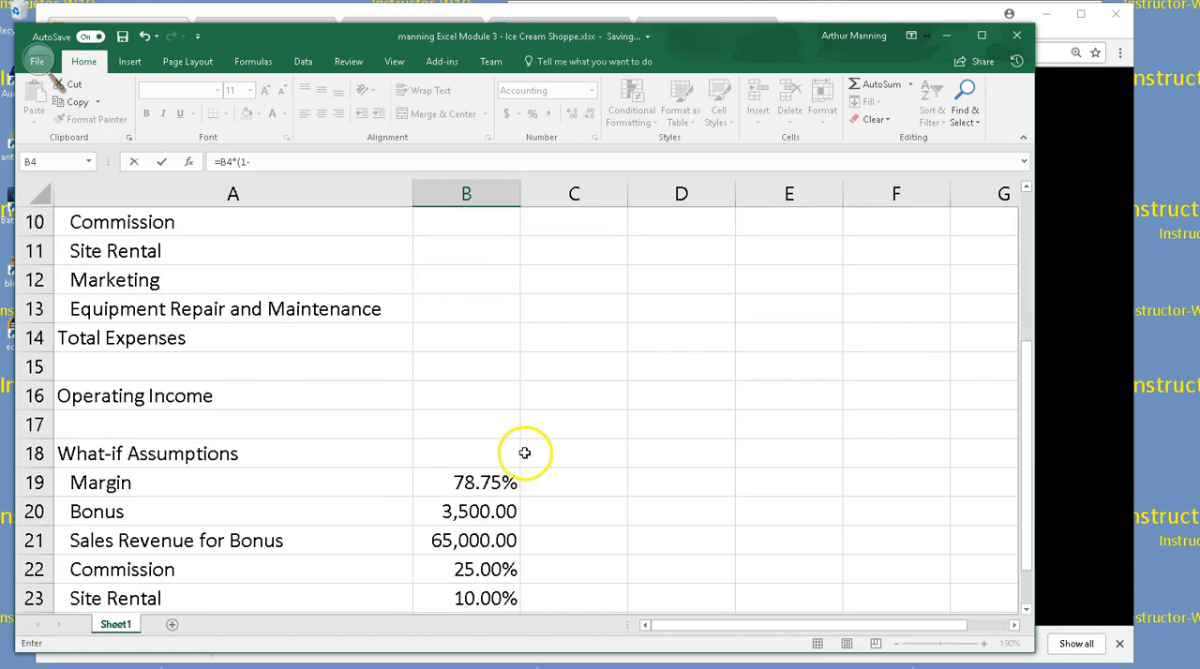
{"action": "left_click", "coordinate": [478, 481]}
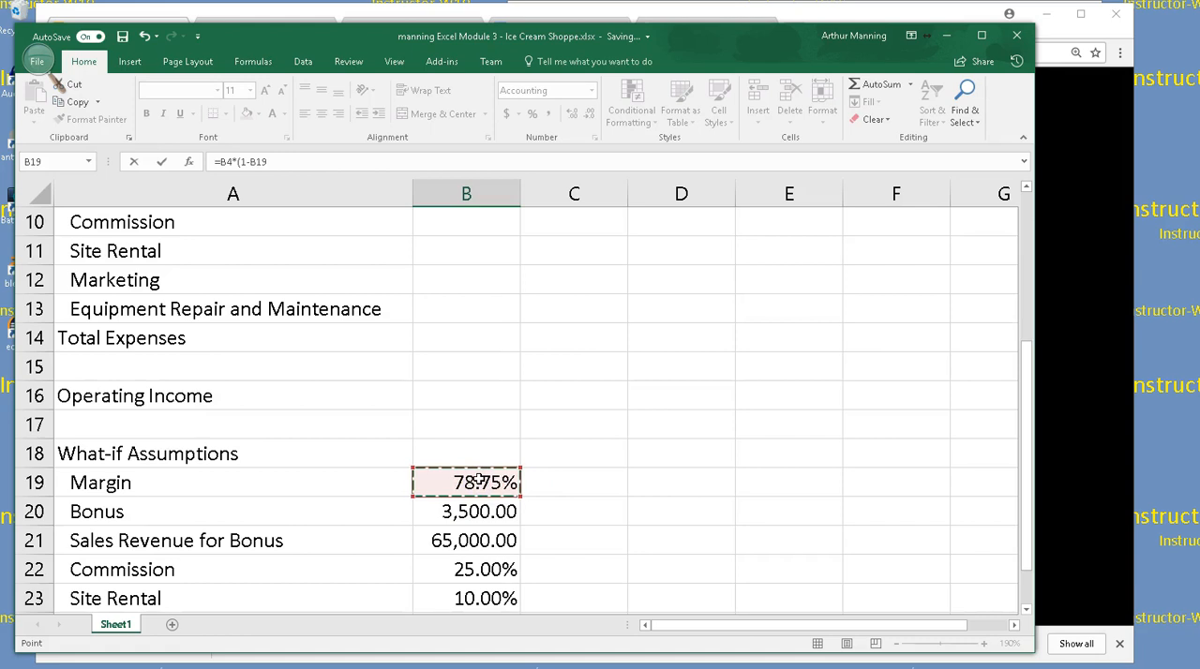
{"action": "scroll", "coordinate": [478, 481], "scroll_direction": "up", "scroll_amount": 3}
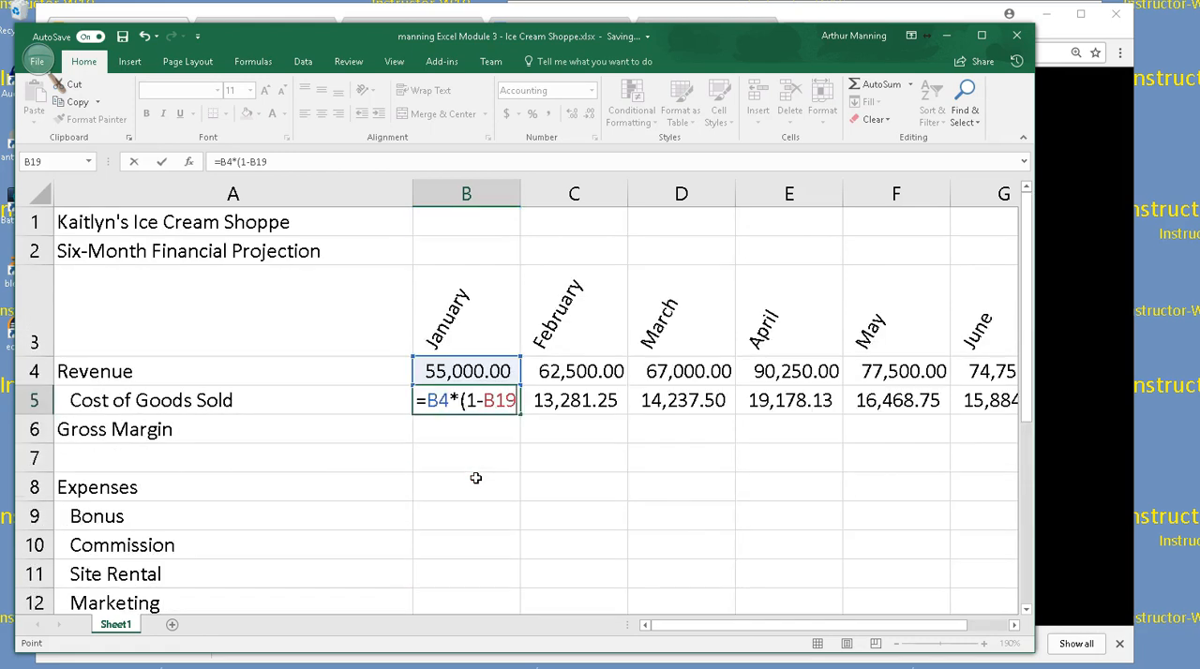
{"action": "type", "text": ")"}
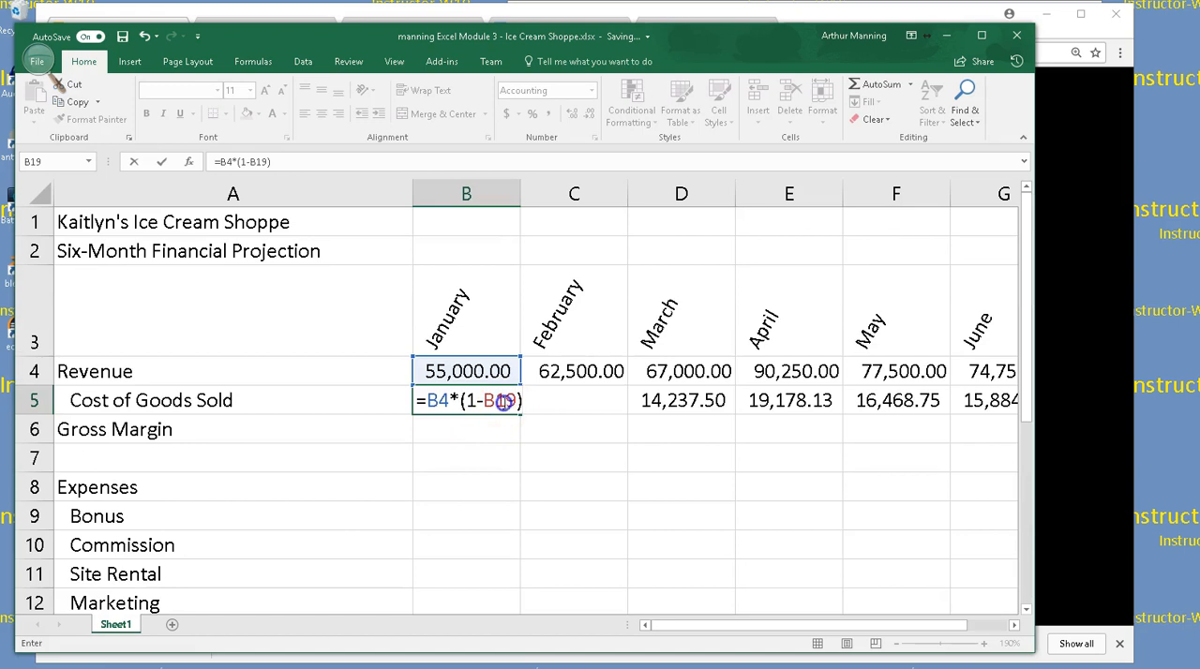
Change the B19 reference in the B5 formula to $B$19 and commit the entry, keeping B5 selected
{"action": "left_click", "coordinate": [505, 402]}
{"action": "key", "text": "F4"}
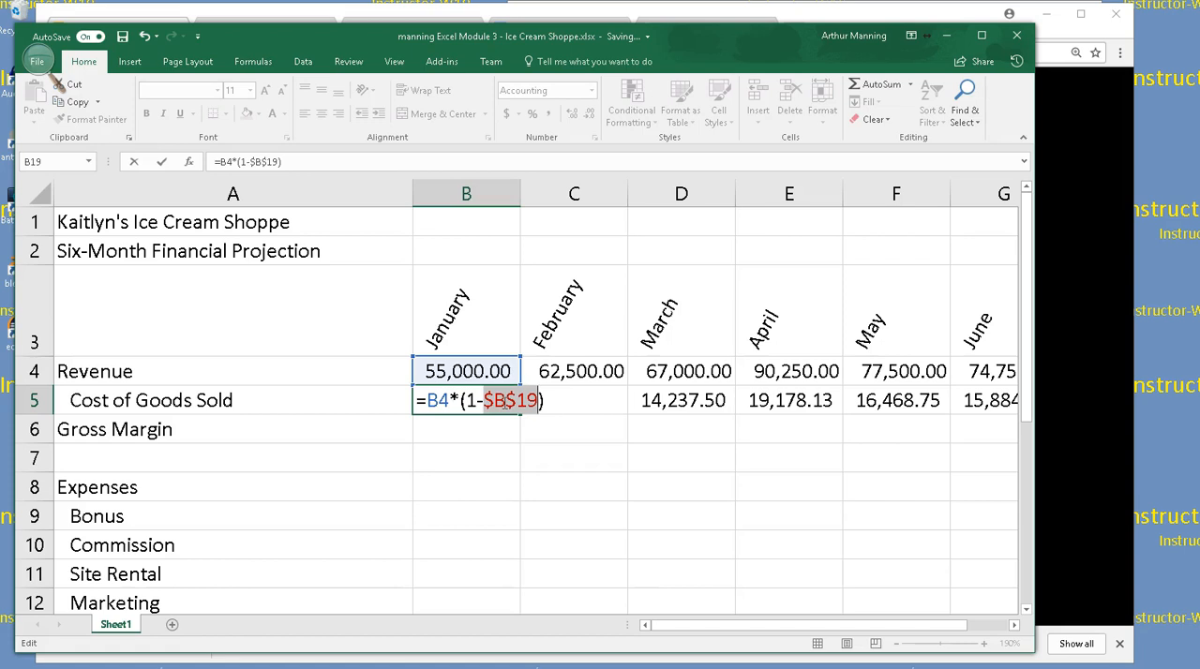
{"action": "key", "text": "ctrl+Return"}
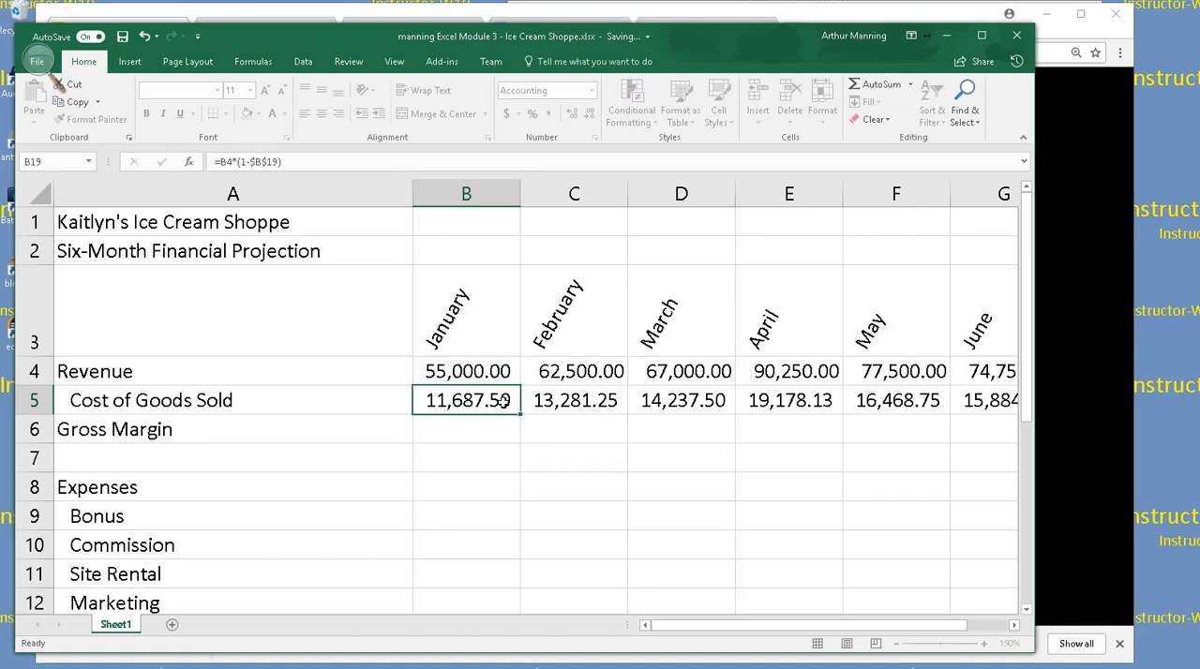
Show the worksheet's formulas, narrow column A to compare the monthly Cost of Goods Sold formulas, and return to displaying values
{"action": "key", "text": "Down"}
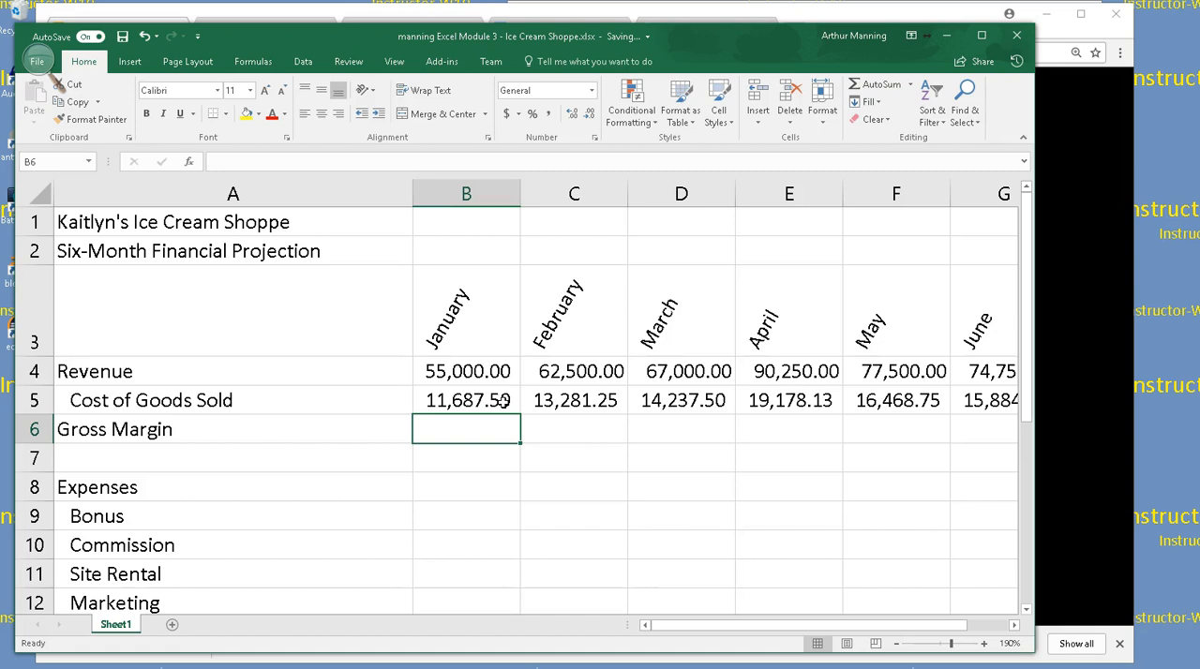
{"action": "key", "text": "ctrl+grave"}
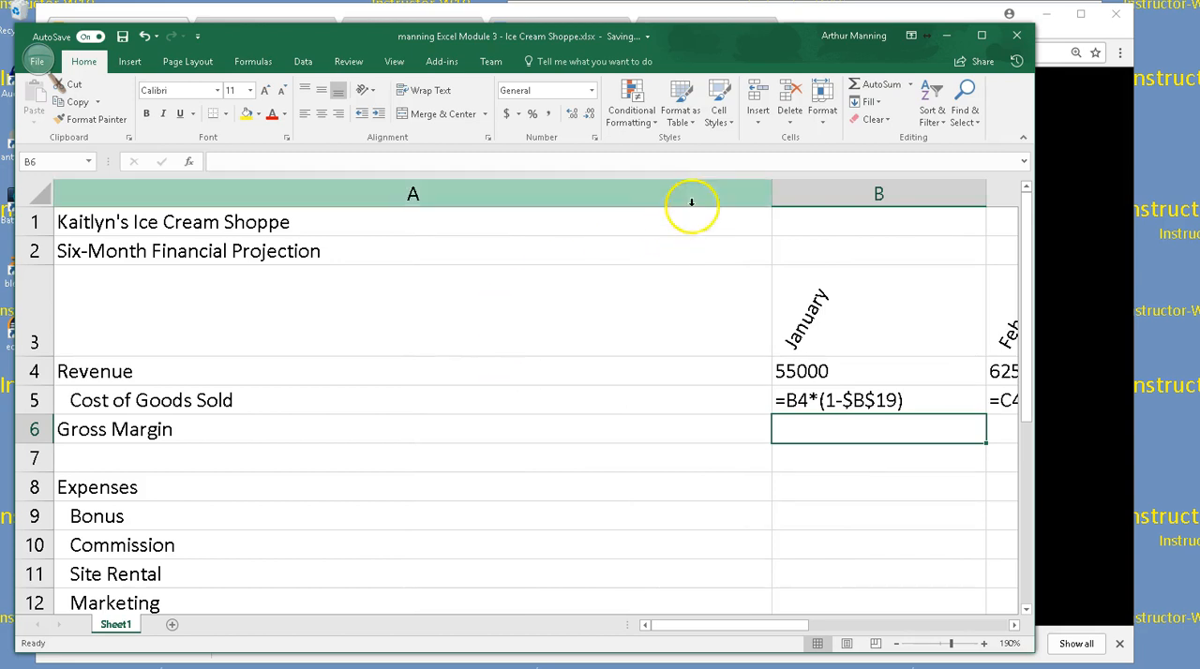
{"action": "left_click_drag", "start_coordinate": [772, 194], "coordinate": [405, 192]}
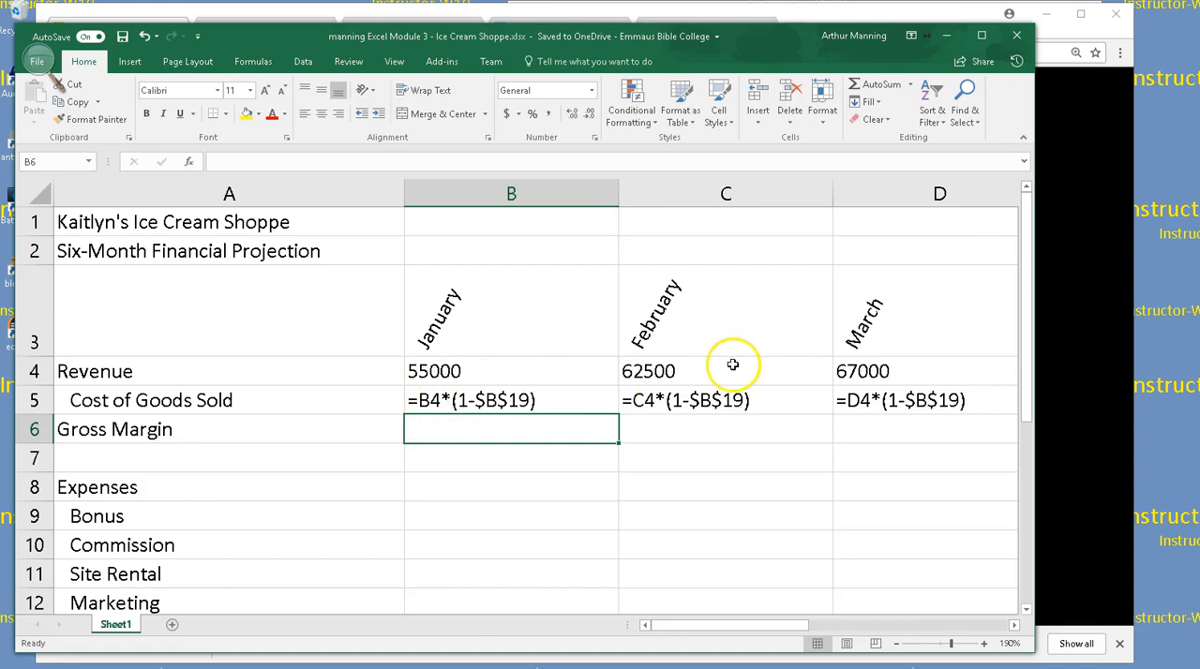
{"action": "key", "text": "ctrl+grave"}
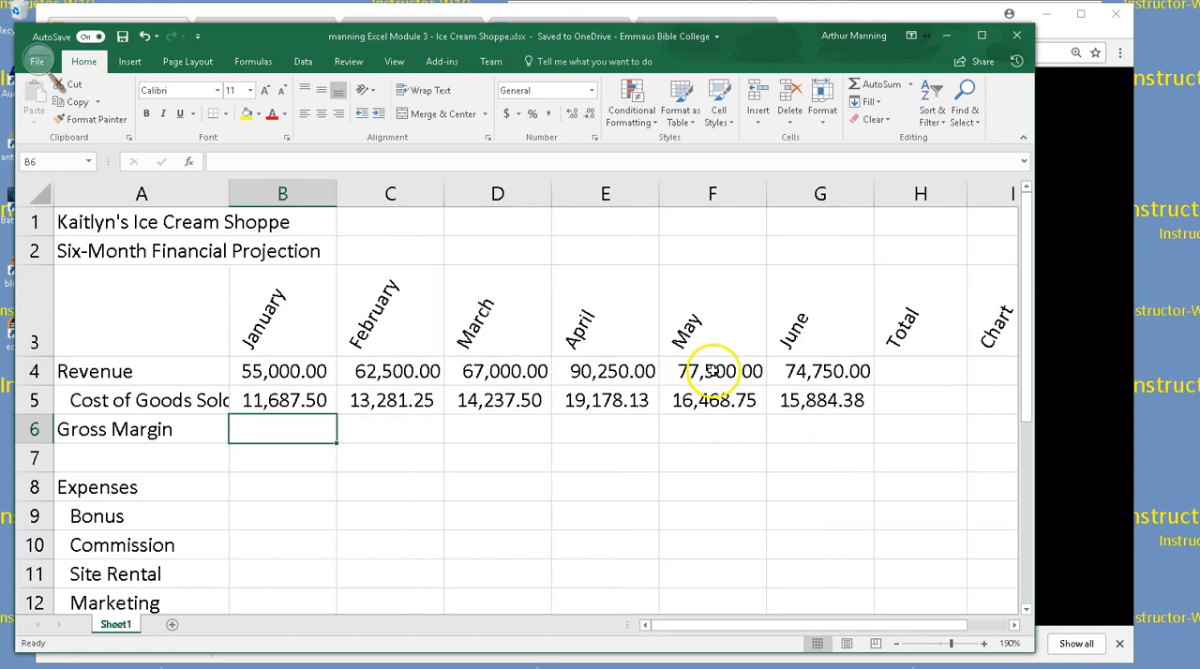
Total the January to June Revenue in H4 with AutoSum, using =SUM(B4:G4)
{"action": "left_click", "coordinate": [650, 469]}
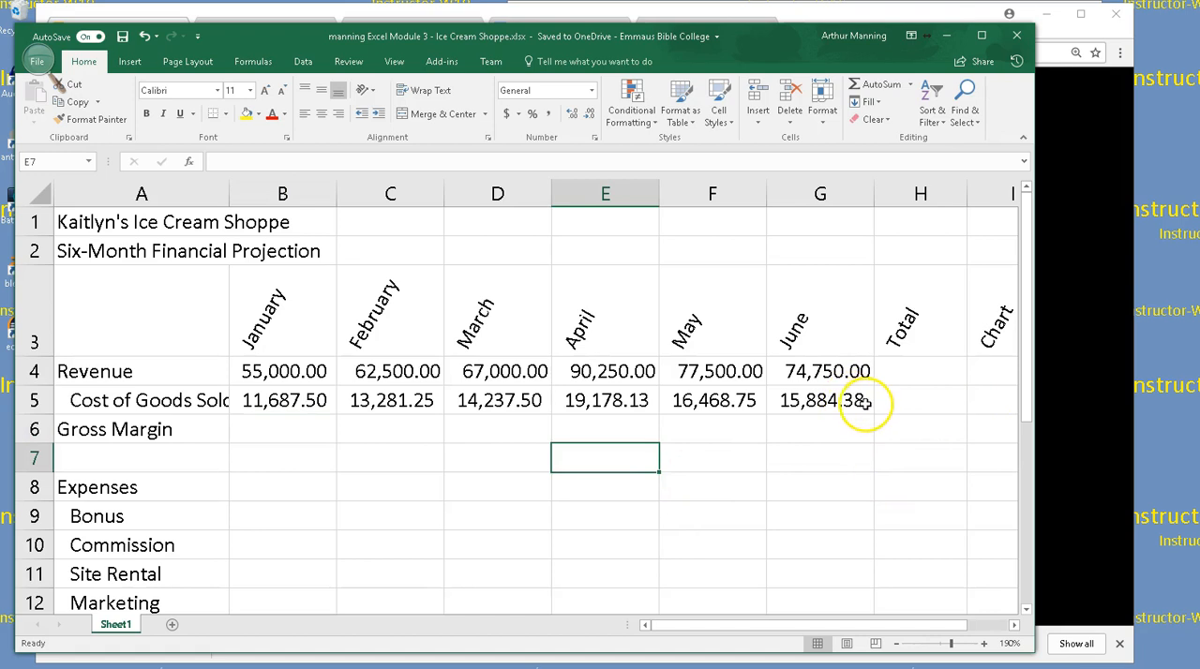
{"action": "scroll", "coordinate": [865, 403], "scroll_direction": "down", "scroll_amount": 1, "text": "ctrl"}
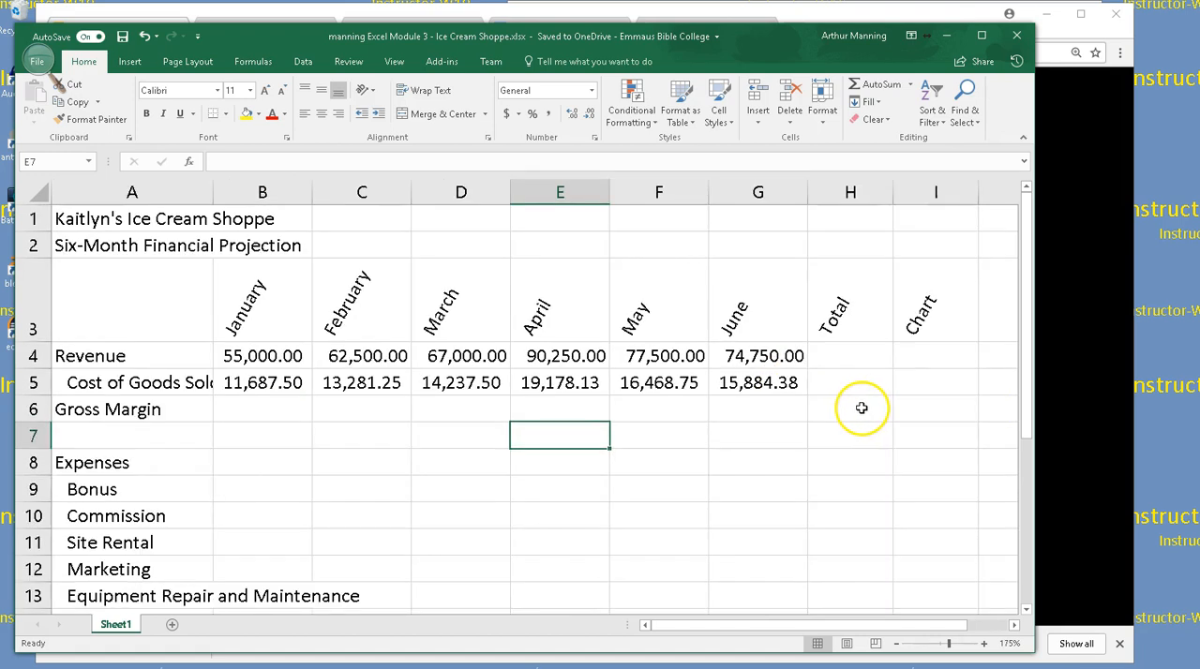
{"action": "left_click", "coordinate": [850, 350]}
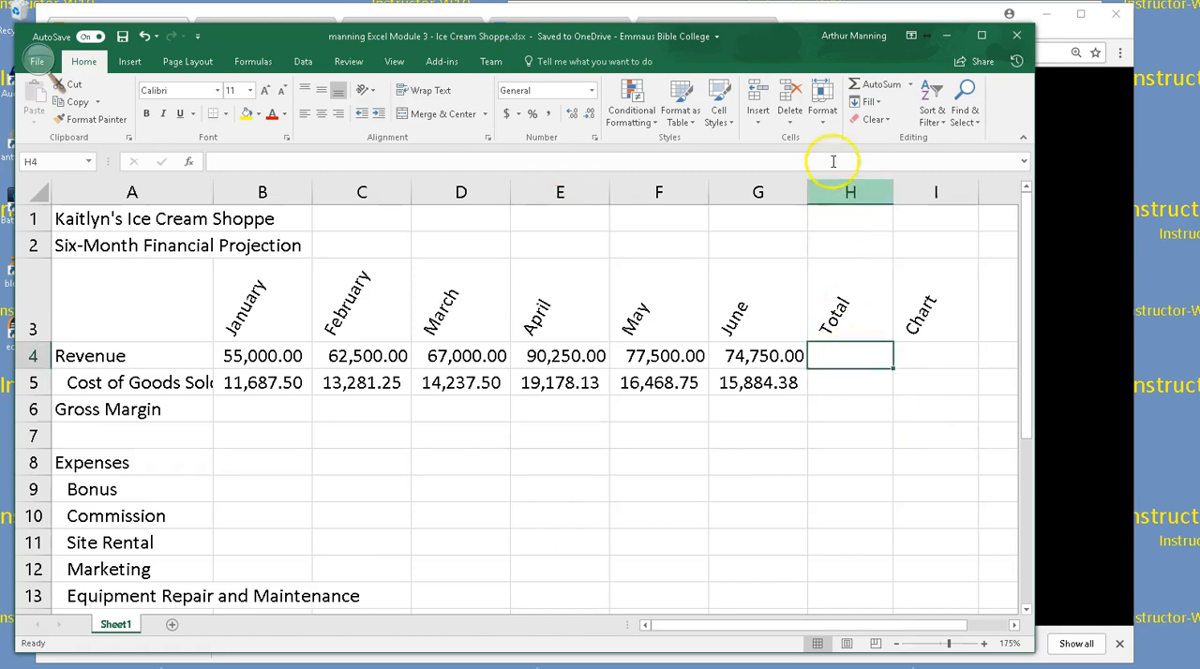
{"action": "left_click", "coordinate": [861, 84]}
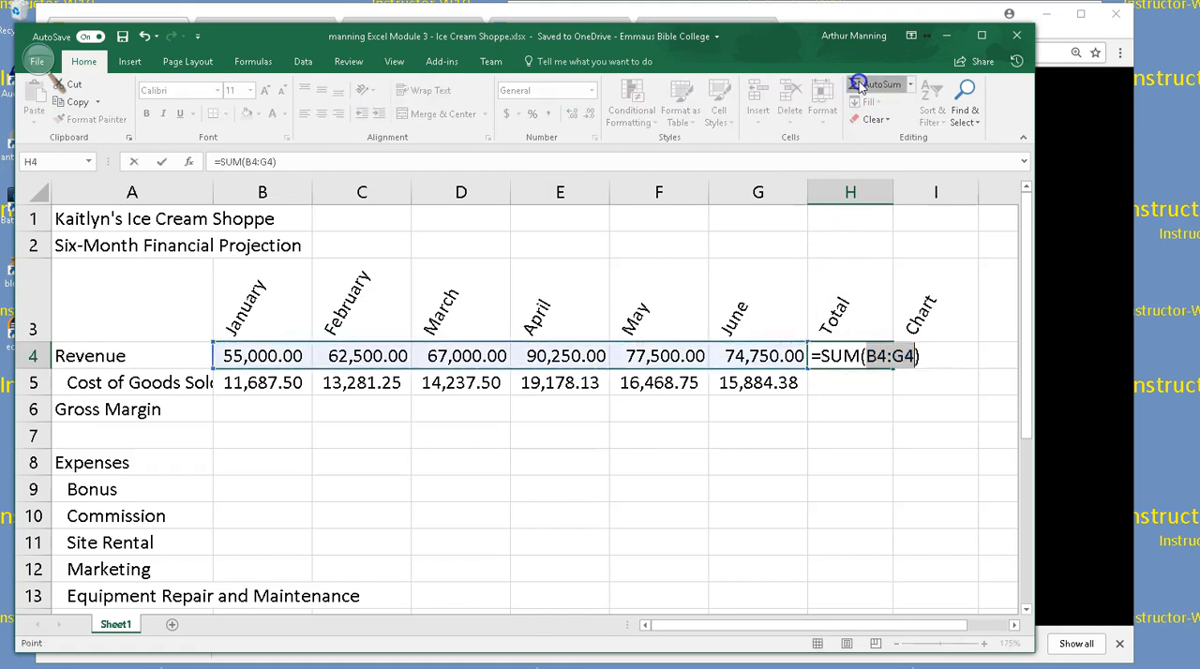
{"action": "left_click", "coordinate": [861, 87]}
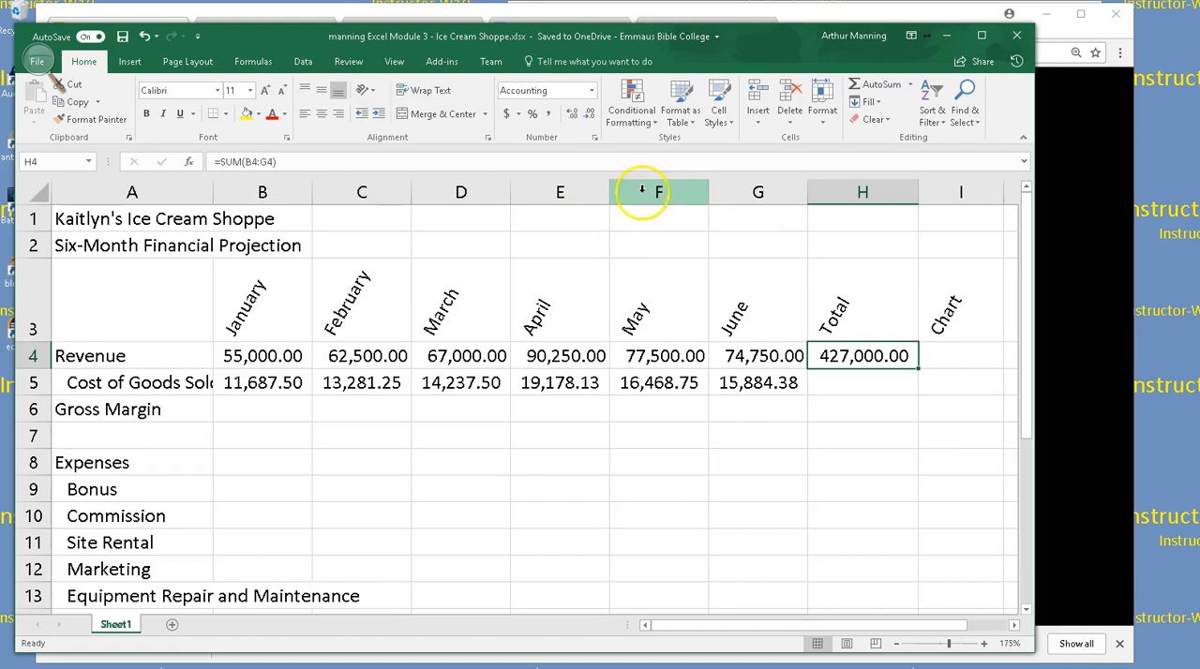
Examine the relative Revenue reference and the absolute Margin reference in January's Cost of Goods Sold formula, along with the What-if Assumptions
{"action": "left_click", "coordinate": [278, 380]}
{"action": "double_click", "coordinate": [279, 381]}
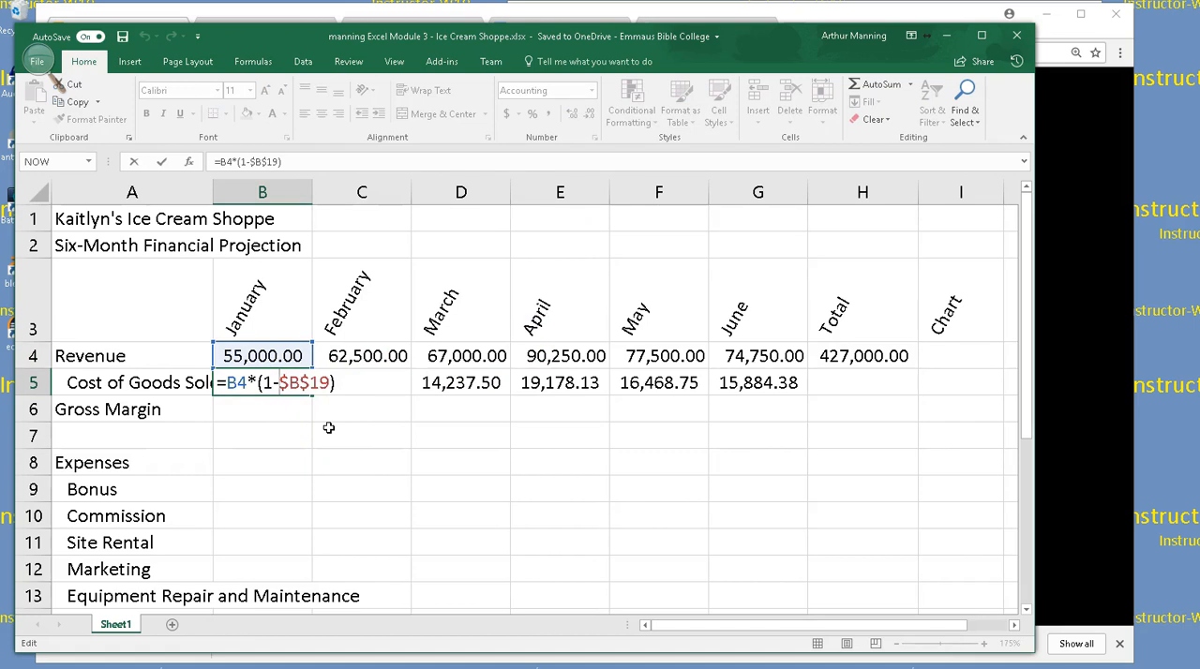
{"action": "key", "text": "Return"}
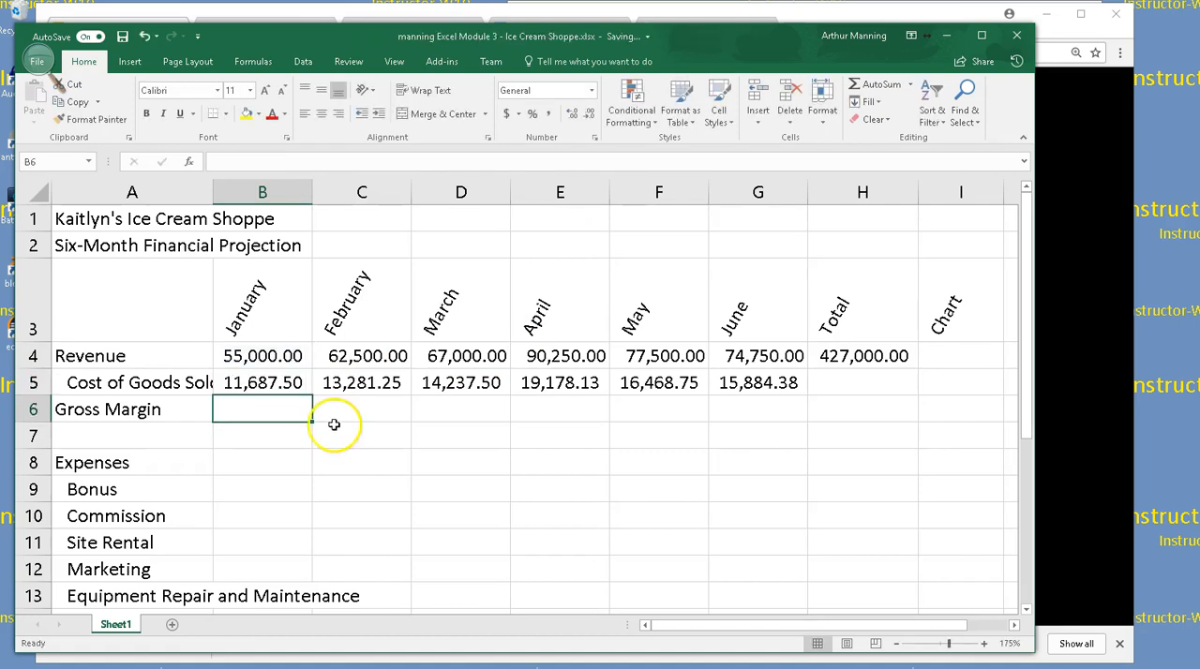
{"action": "scroll", "coordinate": [330, 422], "scroll_direction": "down", "scroll_amount": 2}
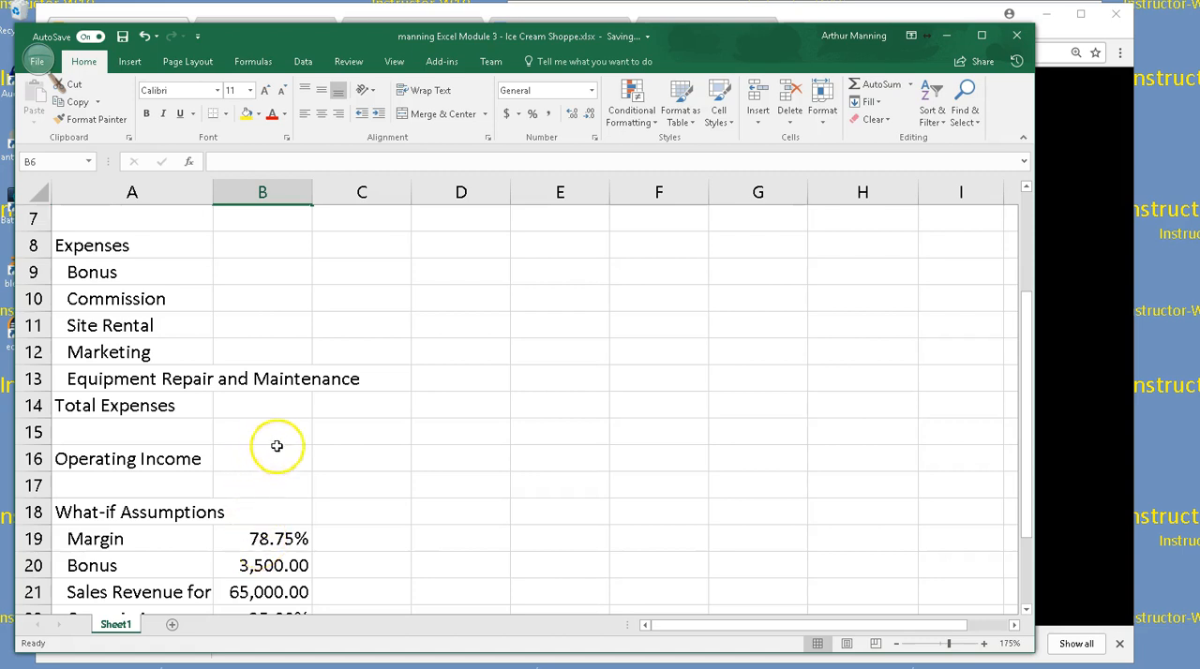
{"action": "scroll", "coordinate": [317, 427], "scroll_direction": "down", "scroll_amount": 2}
{"action": "scroll", "coordinate": [317, 428], "scroll_direction": "up", "scroll_amount": 1}
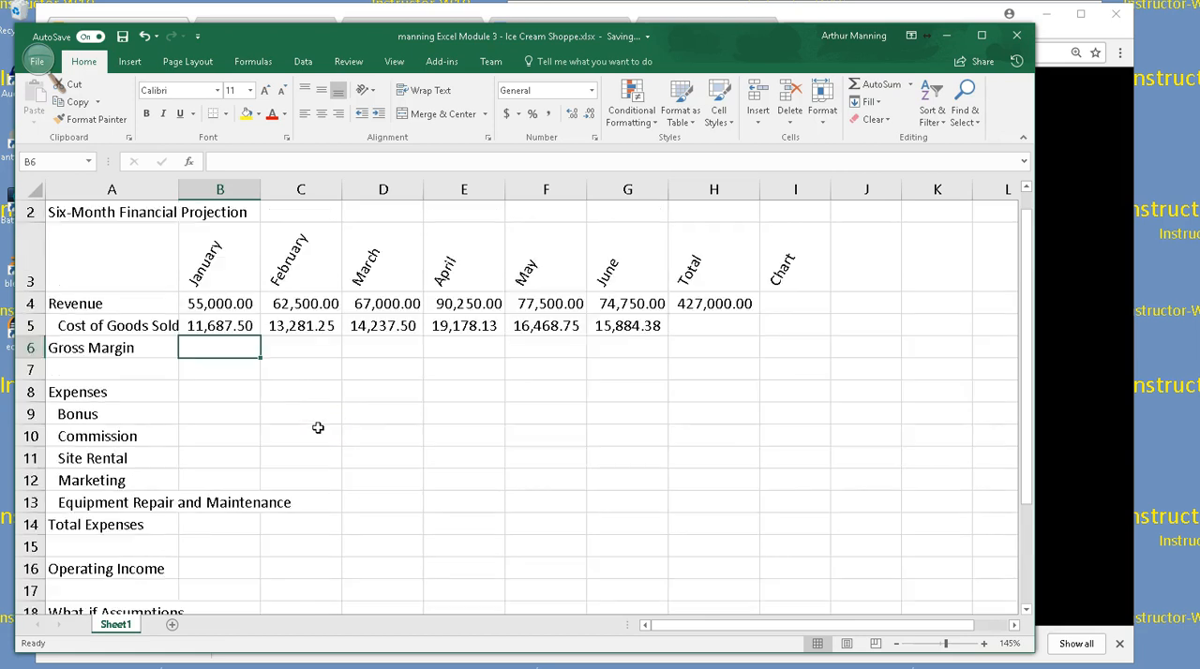
{"action": "double_click", "coordinate": [222, 323]}
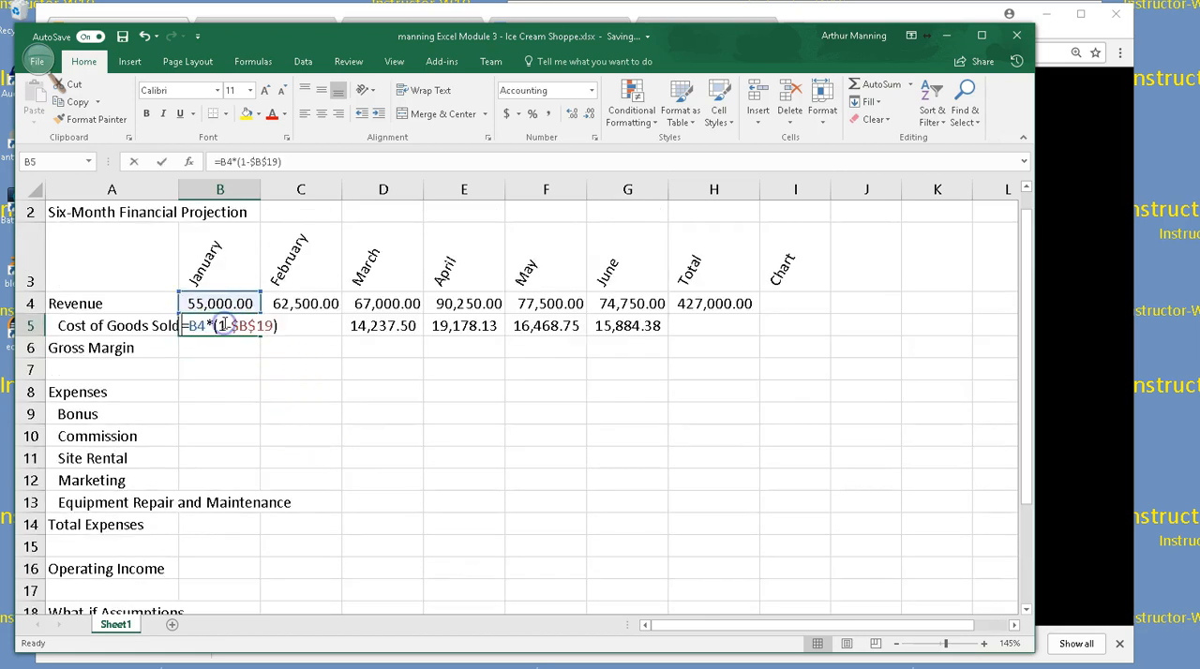
{"action": "left_click", "coordinate": [197, 325]}
{"action": "left_click", "coordinate": [200, 326]}
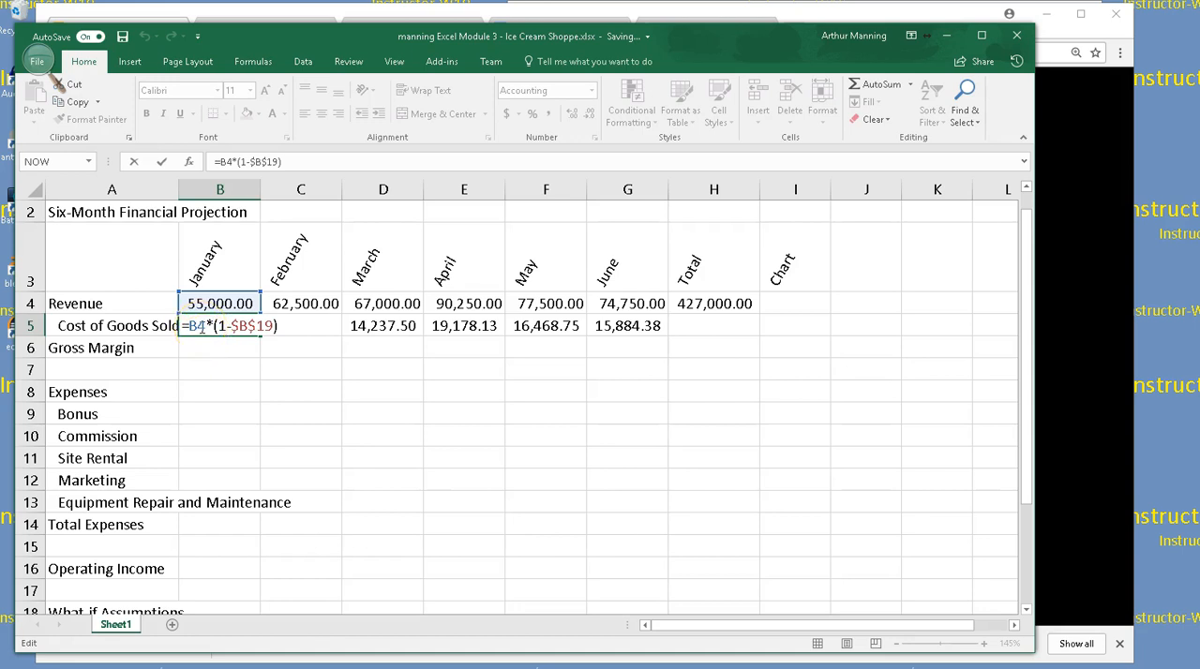
{"action": "left_click", "coordinate": [204, 341]}
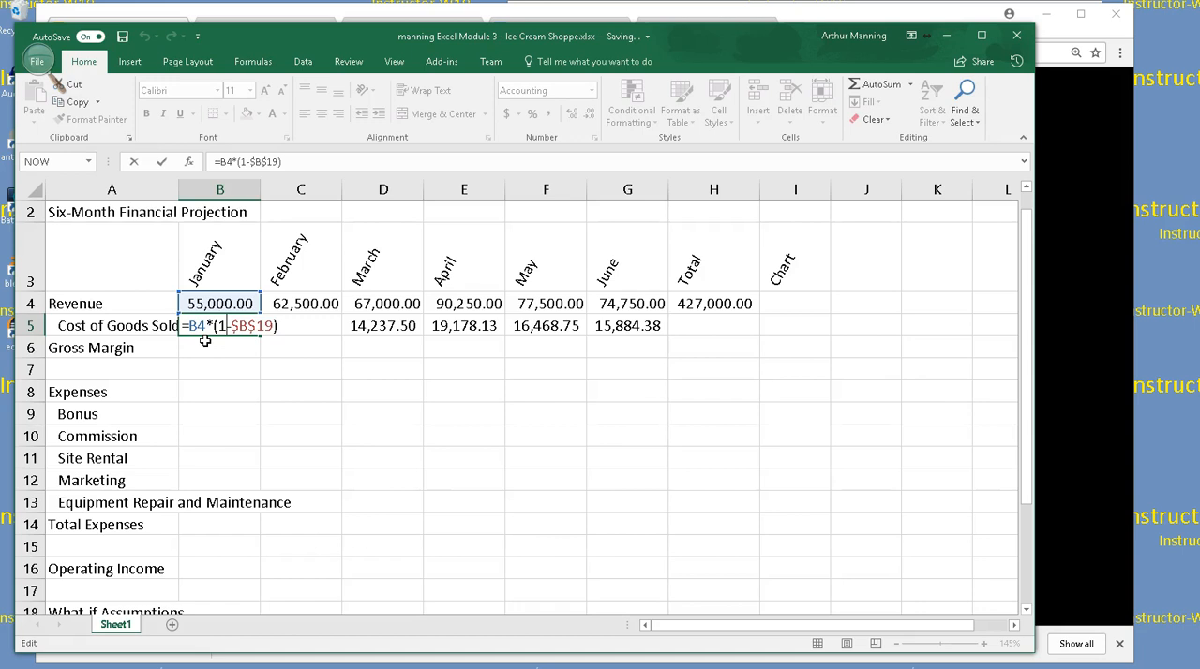
Leave the B5 formula edit and fill the Revenue total formula from H4 down to H5 for Cost of Goods Sold
{"action": "key", "text": "Return"}
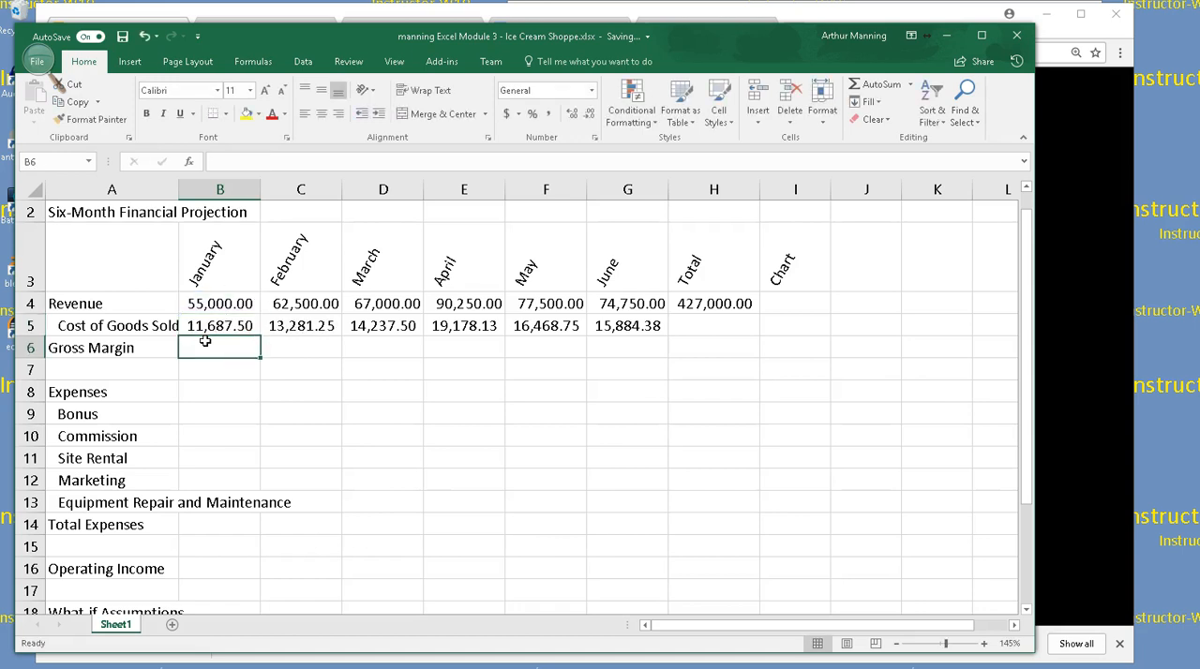
{"action": "left_click", "coordinate": [232, 357]}
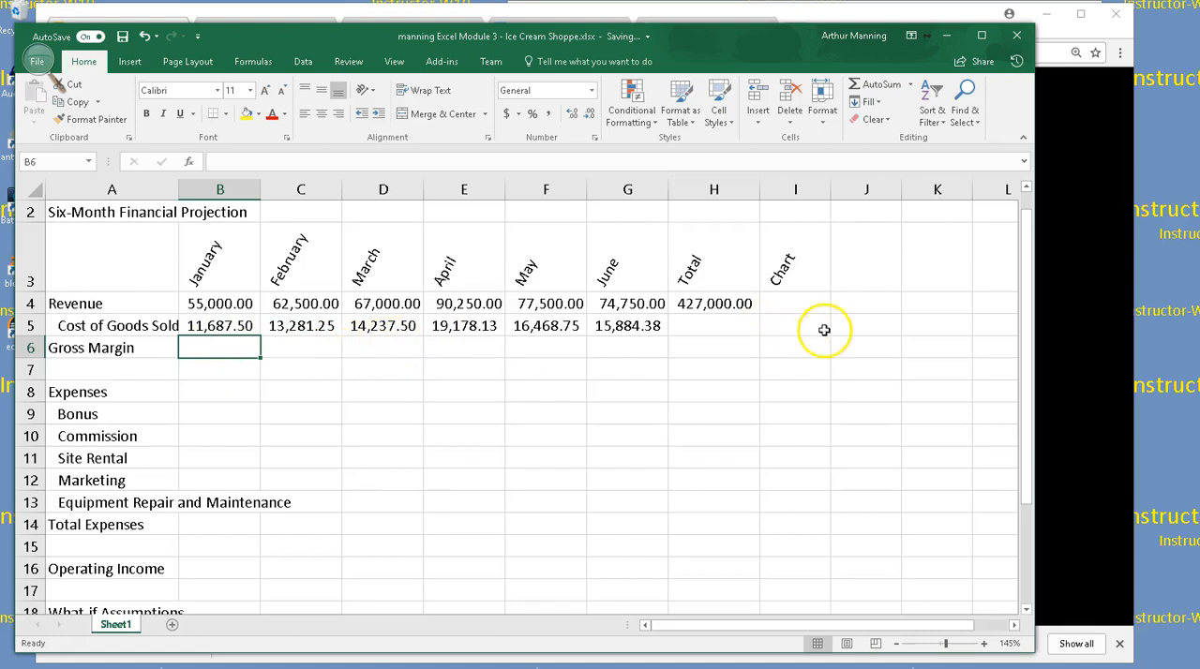
{"action": "left_click", "coordinate": [704, 302]}
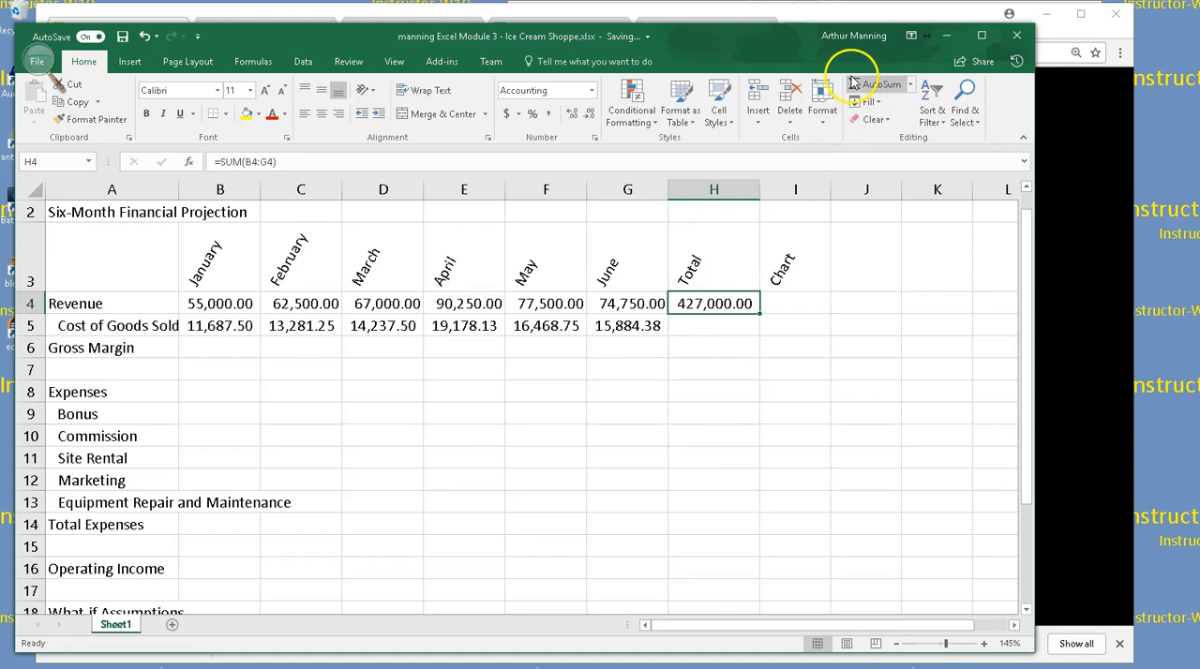
{"action": "left_click_drag", "start_coordinate": [760, 314], "coordinate": [761, 330]}
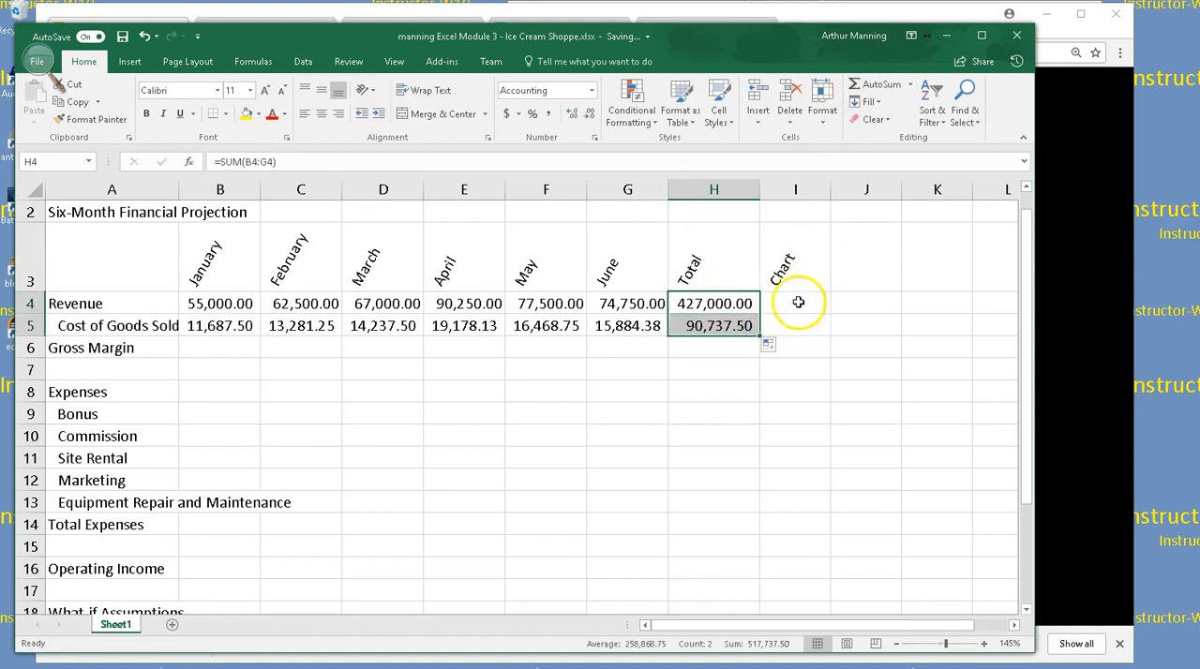
Open Insert Function for cell H1 and magnify the screen with Magnifier
{"action": "scroll", "coordinate": [821, 350], "scroll_direction": "up", "scroll_amount": 1}
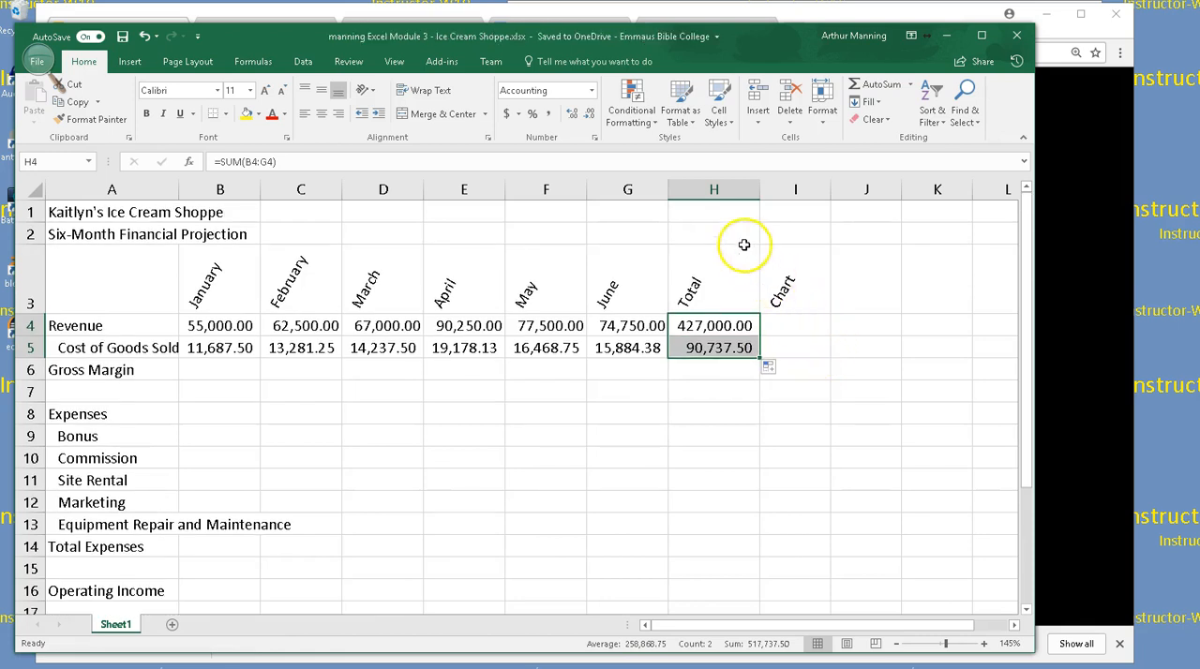
{"action": "left_click", "coordinate": [714, 211]}
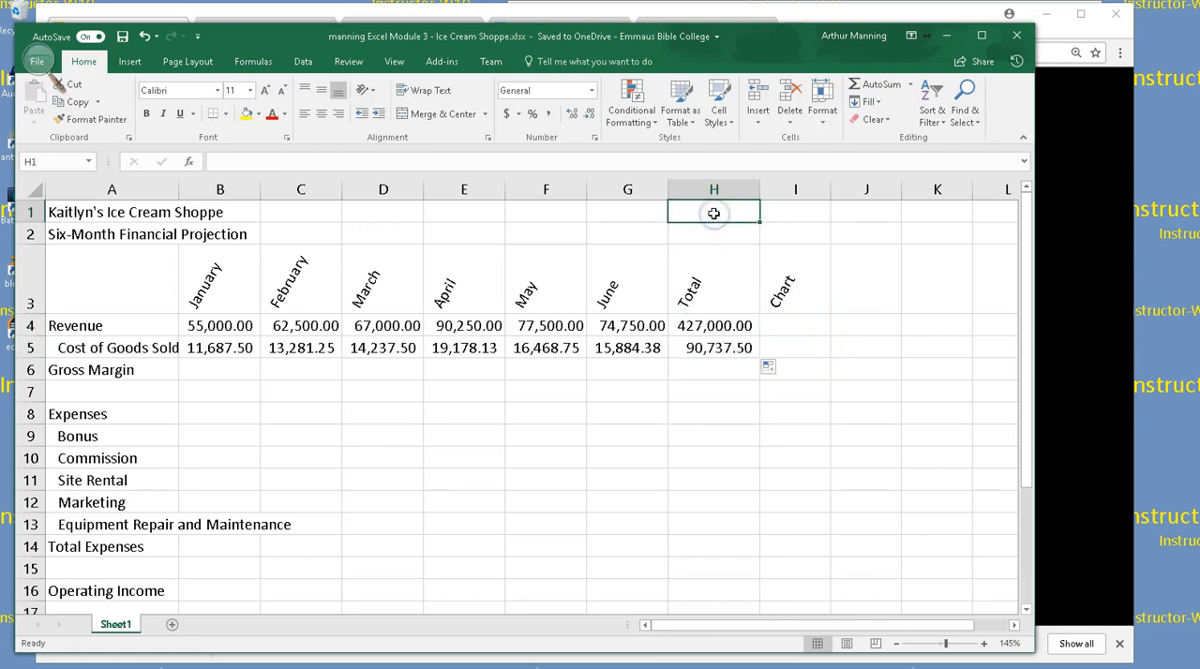
{"action": "left_click", "coordinate": [866, 503]}
{"action": "scroll", "coordinate": [866, 504], "scroll_direction": "up", "scroll_amount": 2}
{"action": "scroll", "coordinate": [862, 503], "scroll_direction": "down", "scroll_amount": 1}
{"action": "scroll", "coordinate": [860, 504], "scroll_direction": "up", "scroll_amount": 2}
{"action": "left_click", "coordinate": [710, 215]}
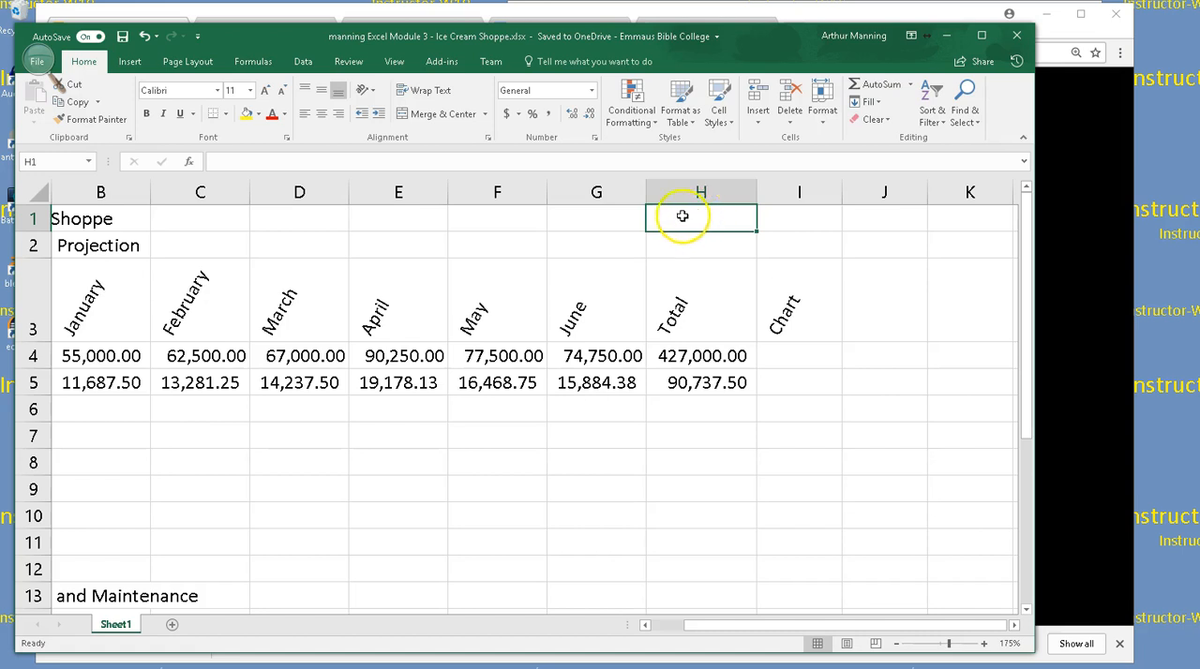
{"action": "left_click", "coordinate": [190, 165]}
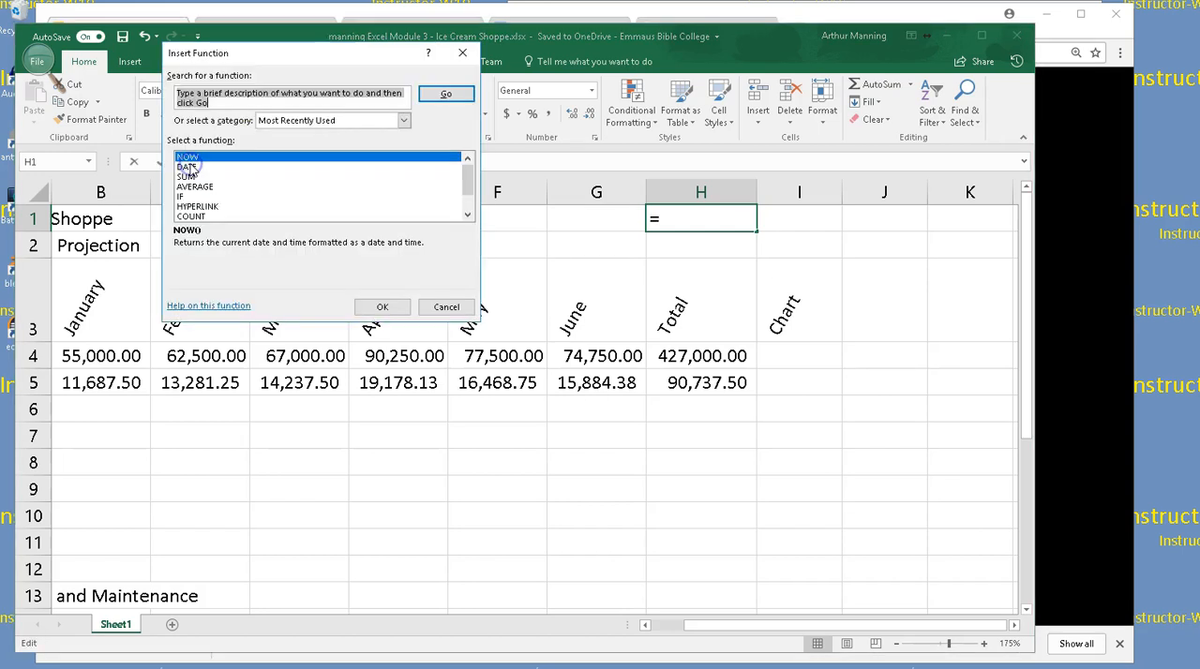
{"action": "left_click", "coordinate": [37, 62]}
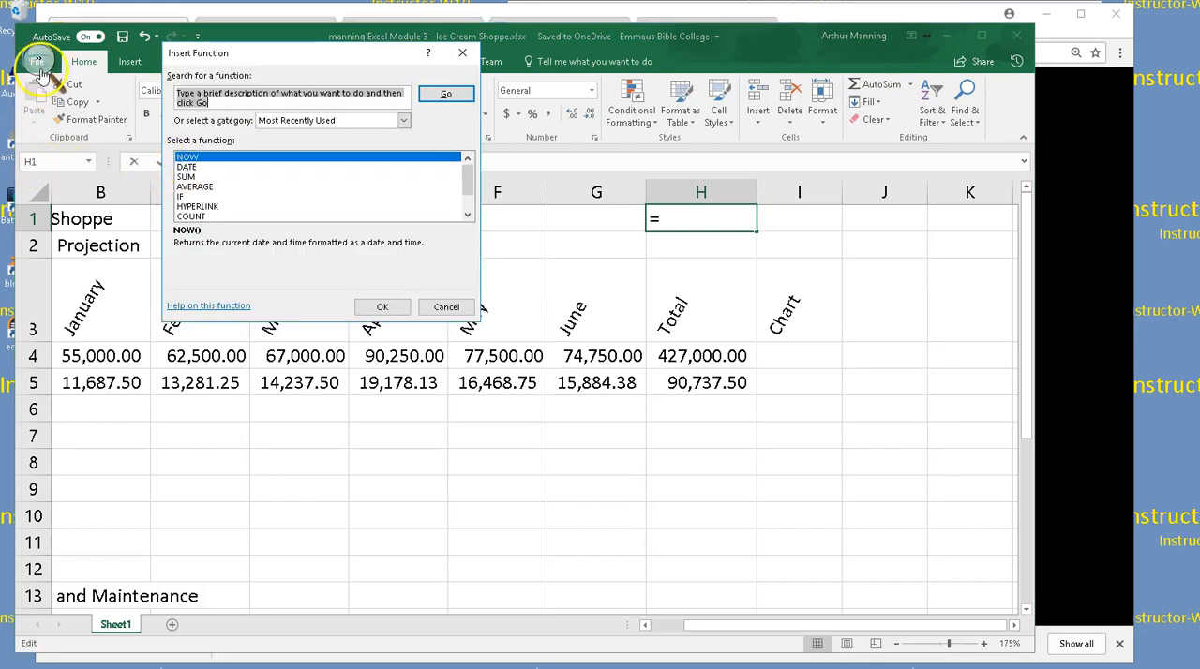
{"action": "left_click", "coordinate": [56, 70]}
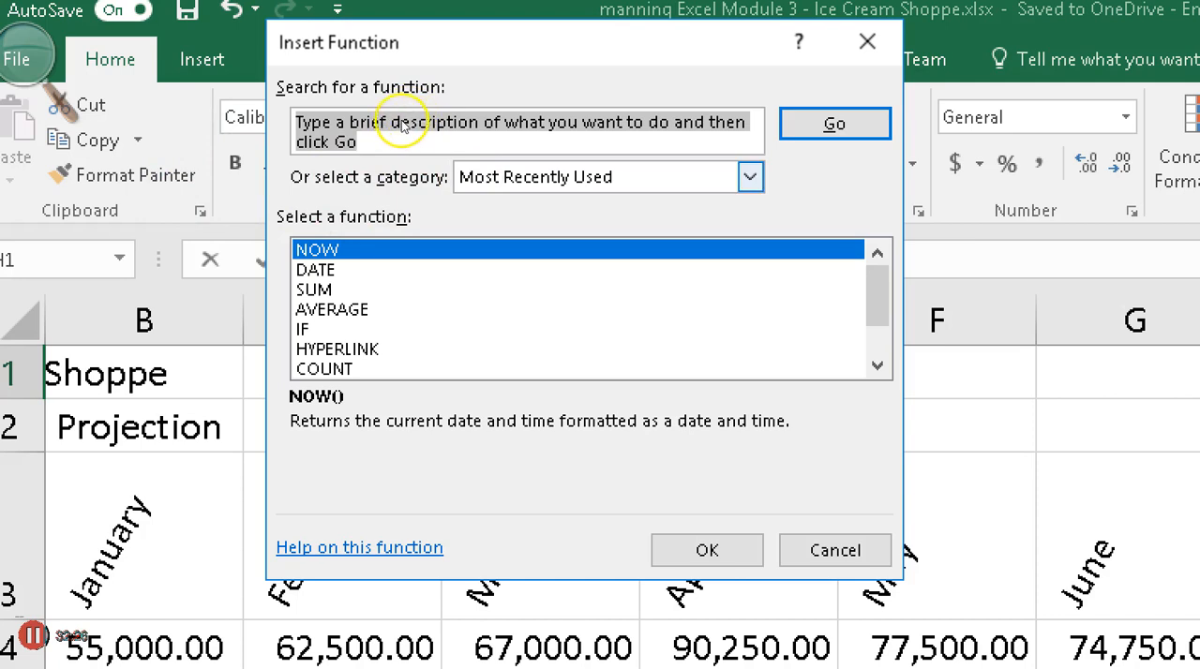
Browse the functions in the Math & Trig category of Insert Function
{"action": "key", "text": "alt+Down"}
{"action": "key", "text": "Down"}
{"action": "key", "text": "Down"}
{"action": "mouse_move", "coordinate": [403, 157]}
{"action": "left_mouse_down"}
{"action": "mouse_move", "coordinate": [407, 203]}
{"action": "mouse_move", "coordinate": [404, 172]}
{"action": "left_mouse_up"}
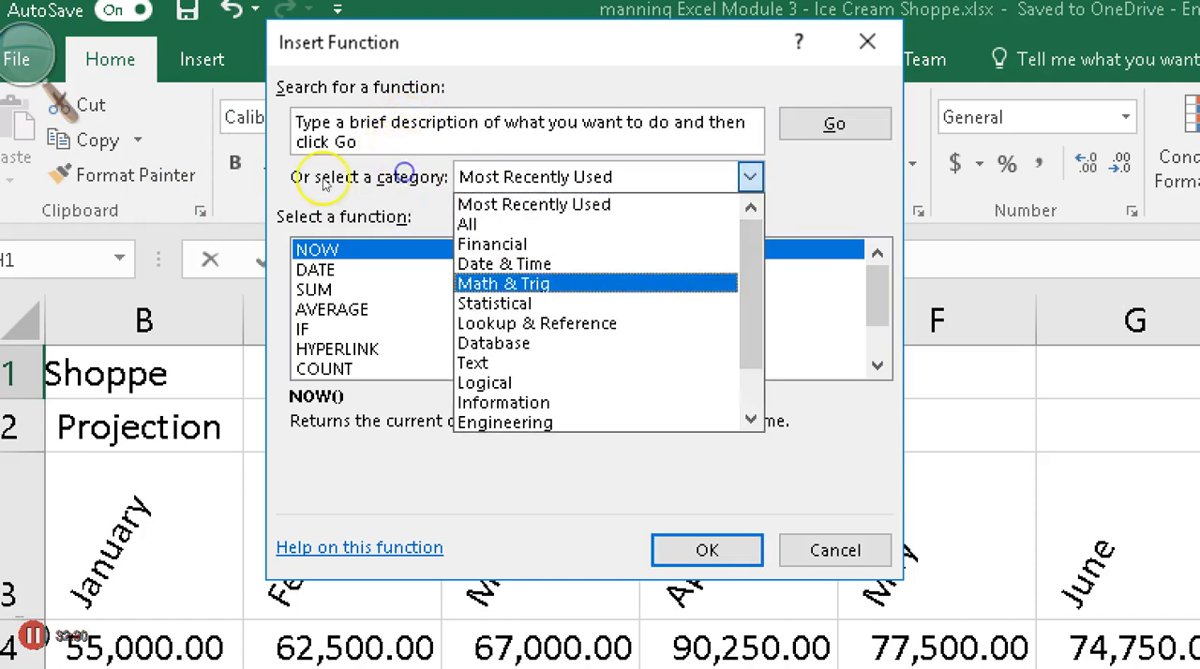
{"action": "key", "text": "Down"}
{"action": "key", "text": "Up"}
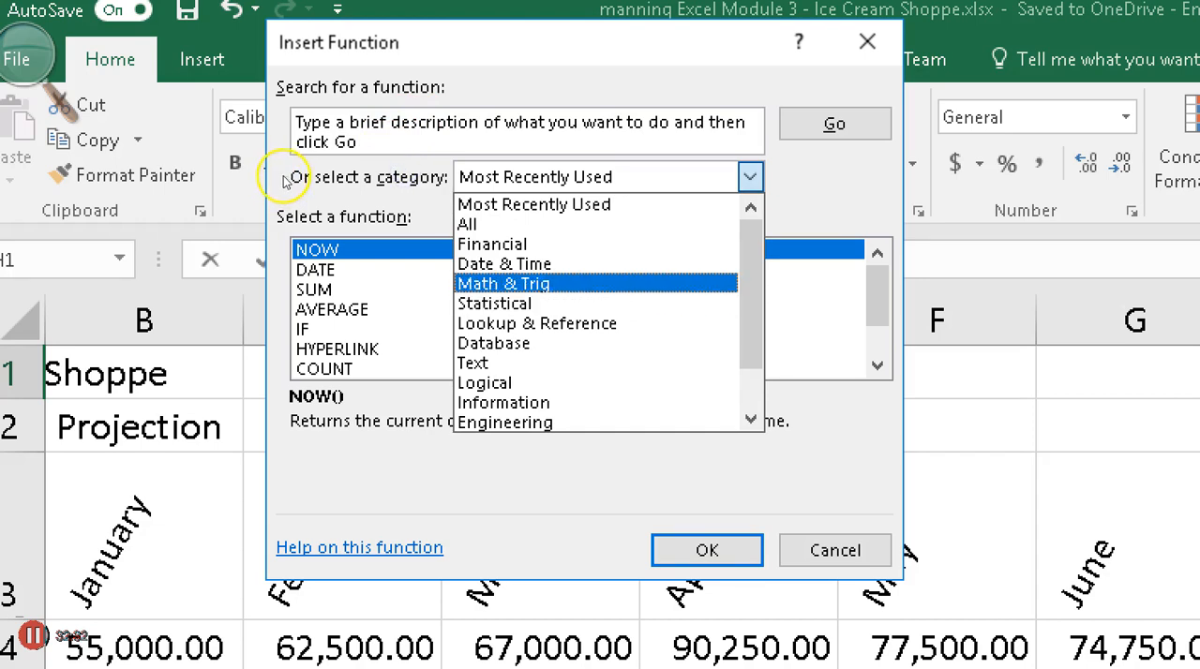
{"action": "key", "text": "Return"}
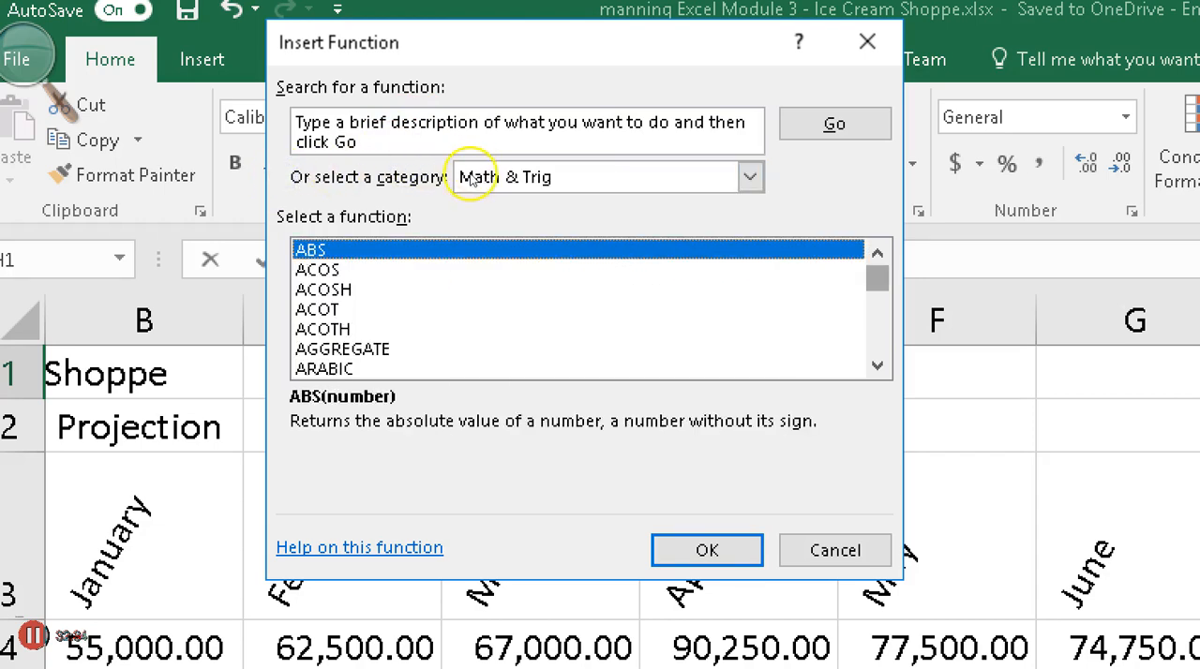
{"action": "scroll", "coordinate": [474, 188], "scroll_direction": "down", "scroll_amount": 20}
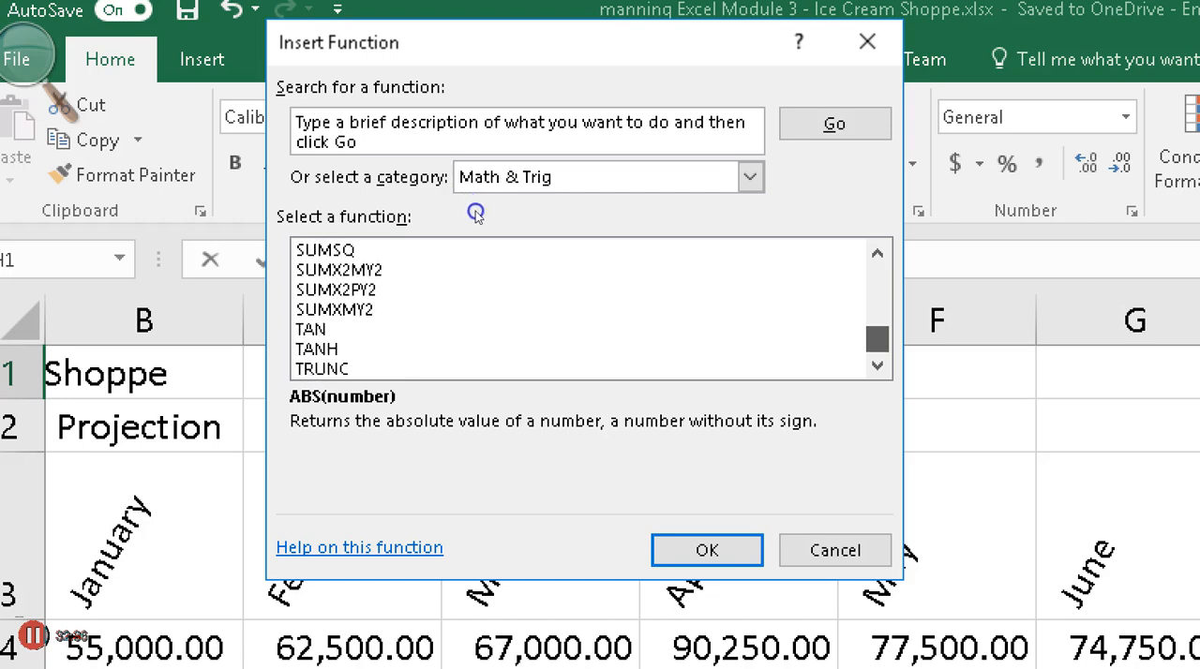
Browse the functions in the Financial category of Insert Function
{"action": "left_click", "coordinate": [750, 177]}
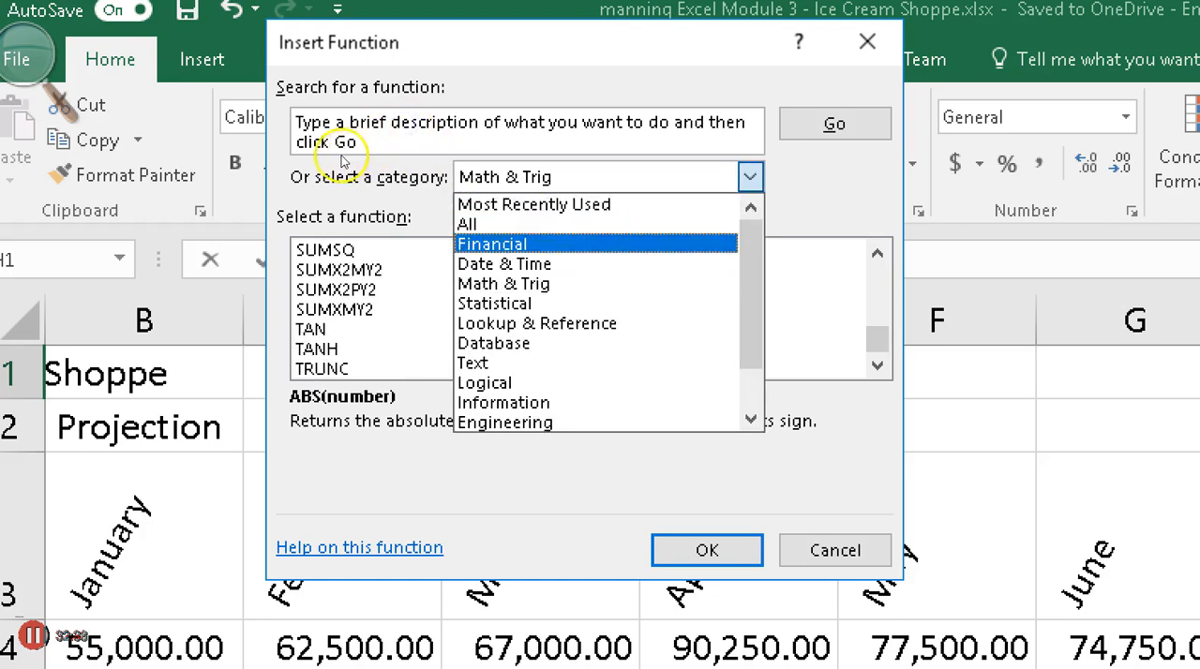
{"action": "key", "text": "Return"}
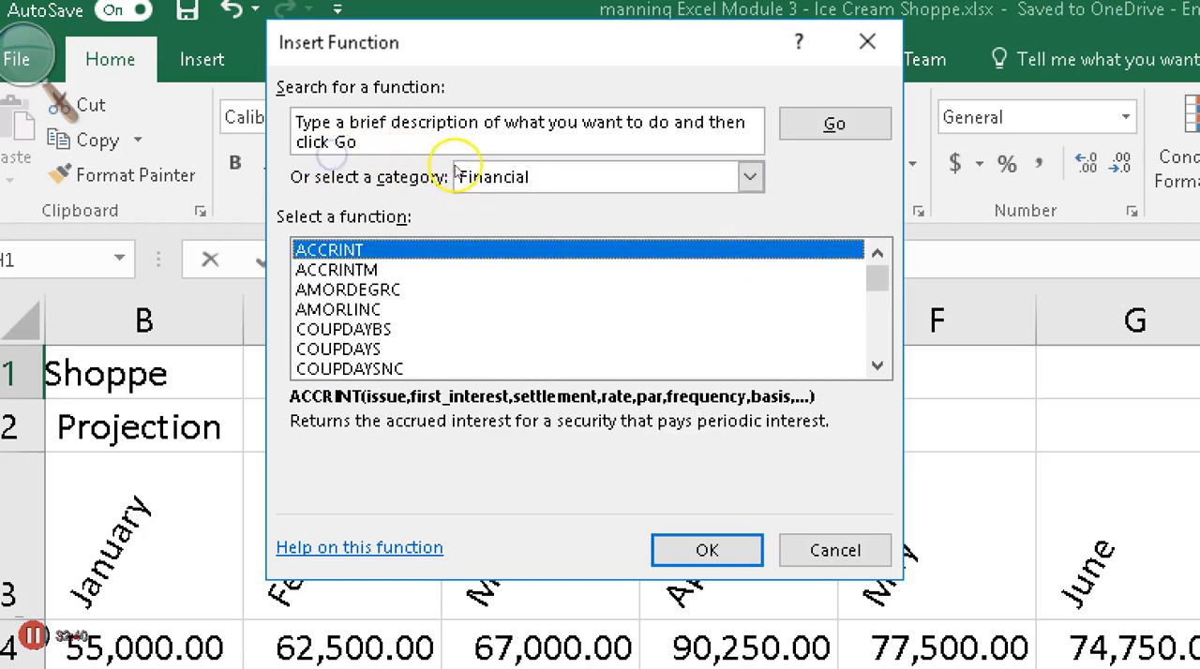
{"action": "scroll", "coordinate": [459, 183], "scroll_direction": "down", "scroll_amount": 11}
{"action": "scroll", "coordinate": [467, 195], "scroll_direction": "down", "scroll_amount": 5}
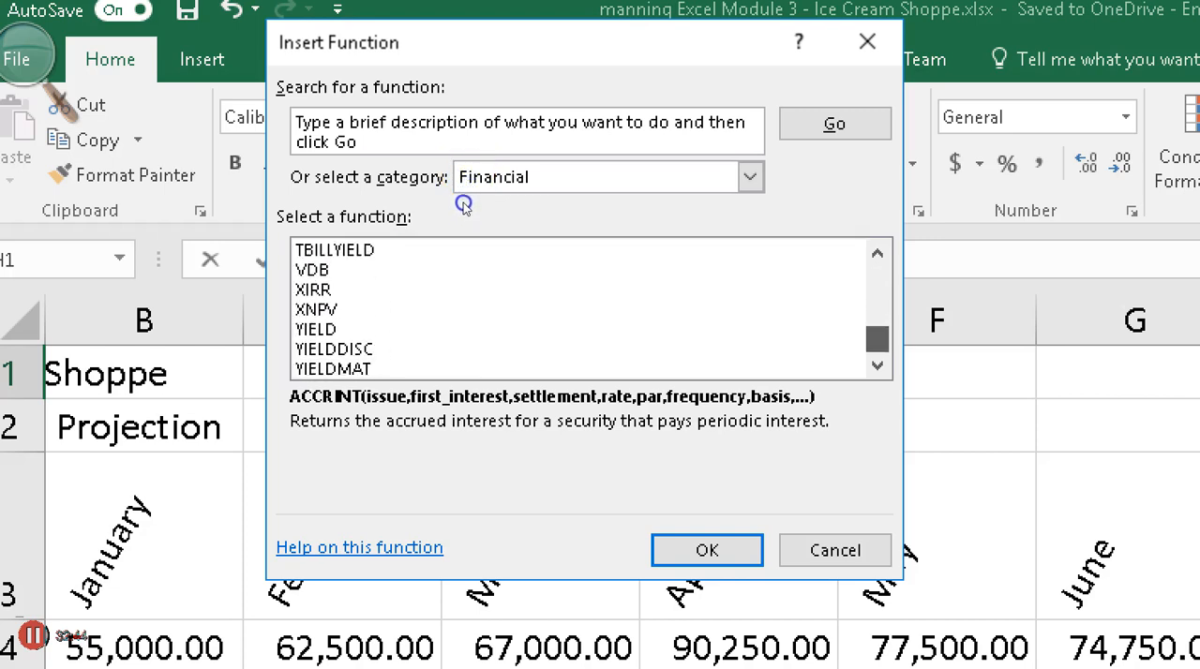
{"action": "scroll", "coordinate": [463, 197], "scroll_direction": "up", "scroll_amount": 16}
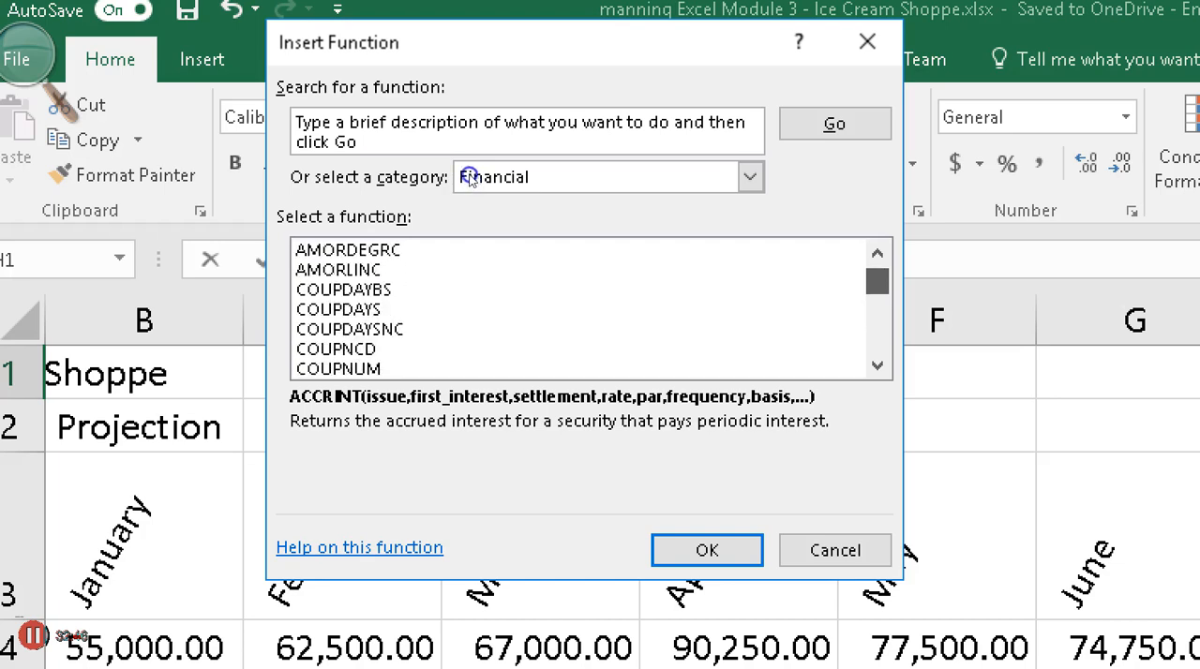
{"action": "scroll", "coordinate": [469, 178], "scroll_direction": "up", "scroll_amount": 1}
{"action": "scroll", "coordinate": [471, 180], "scroll_direction": "down", "scroll_amount": 7}
{"action": "scroll", "coordinate": [474, 182], "scroll_direction": "up", "scroll_amount": 3}
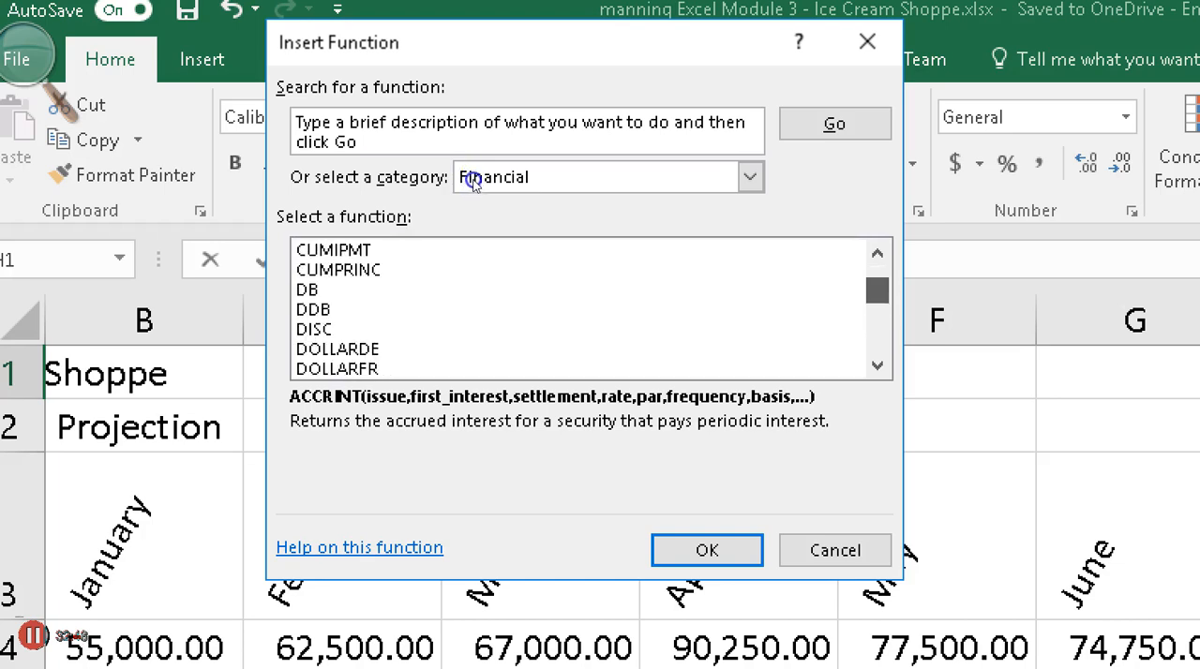
{"action": "scroll", "coordinate": [474, 182], "scroll_direction": "up", "scroll_amount": 4}
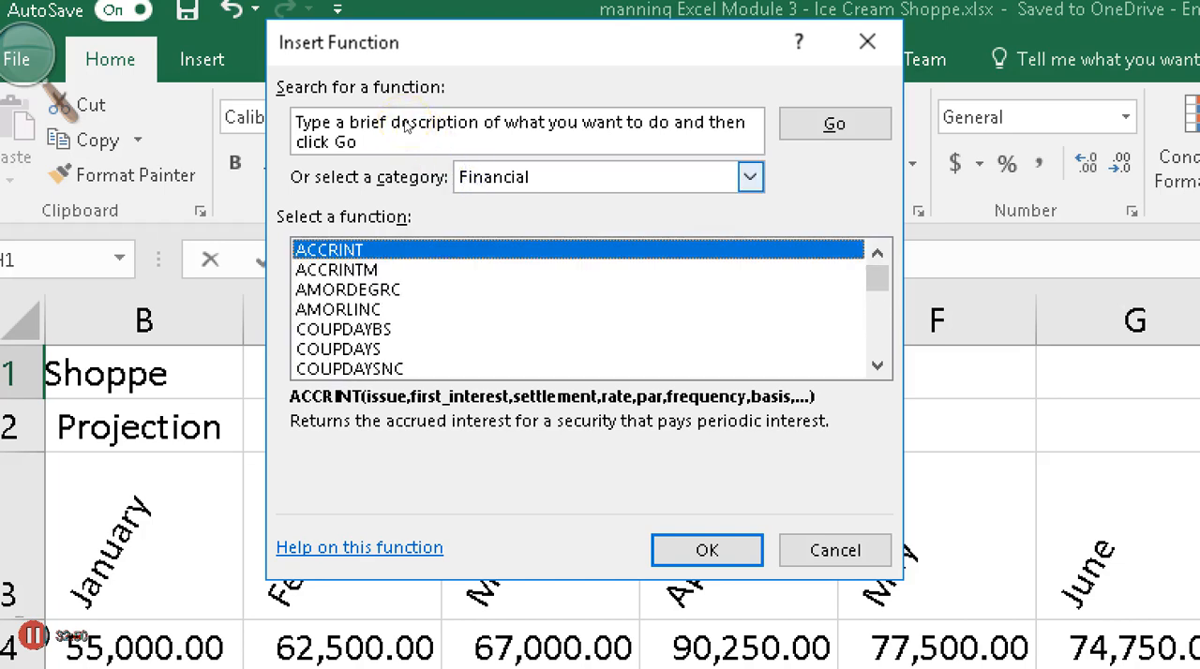
Browse the functions in the Database category of Insert Function
{"action": "left_click", "coordinate": [750, 178]}
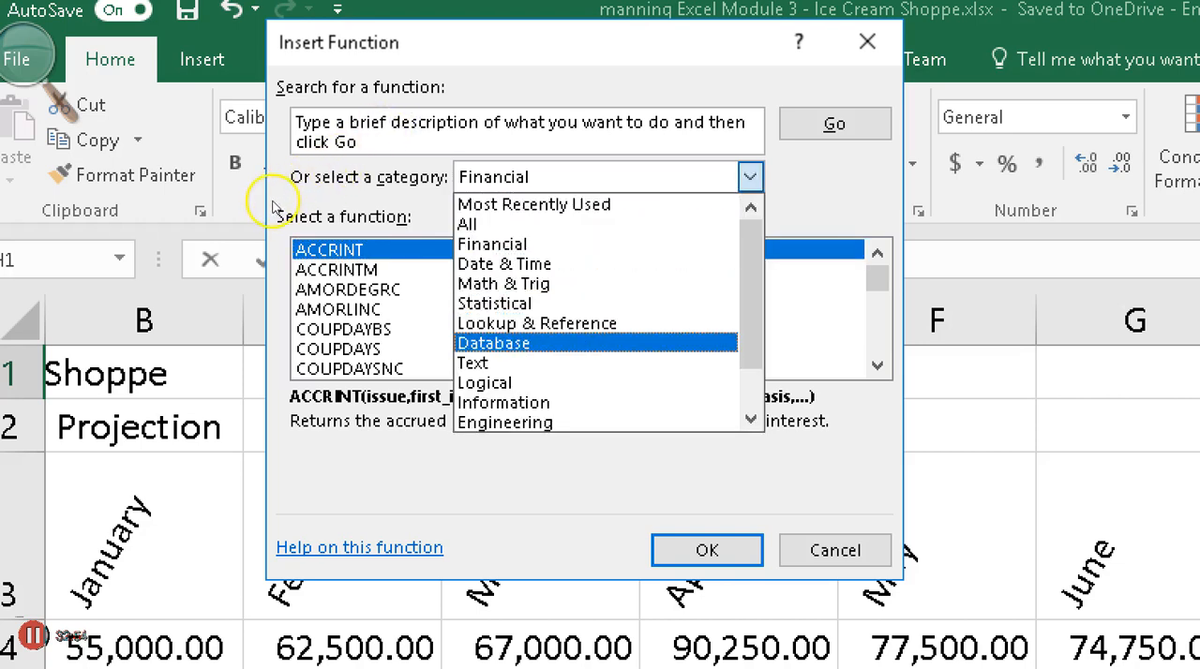
{"action": "left_click", "coordinate": [493, 344]}
{"action": "scroll", "coordinate": [463, 182], "scroll_direction": "down", "scroll_amount": 2}
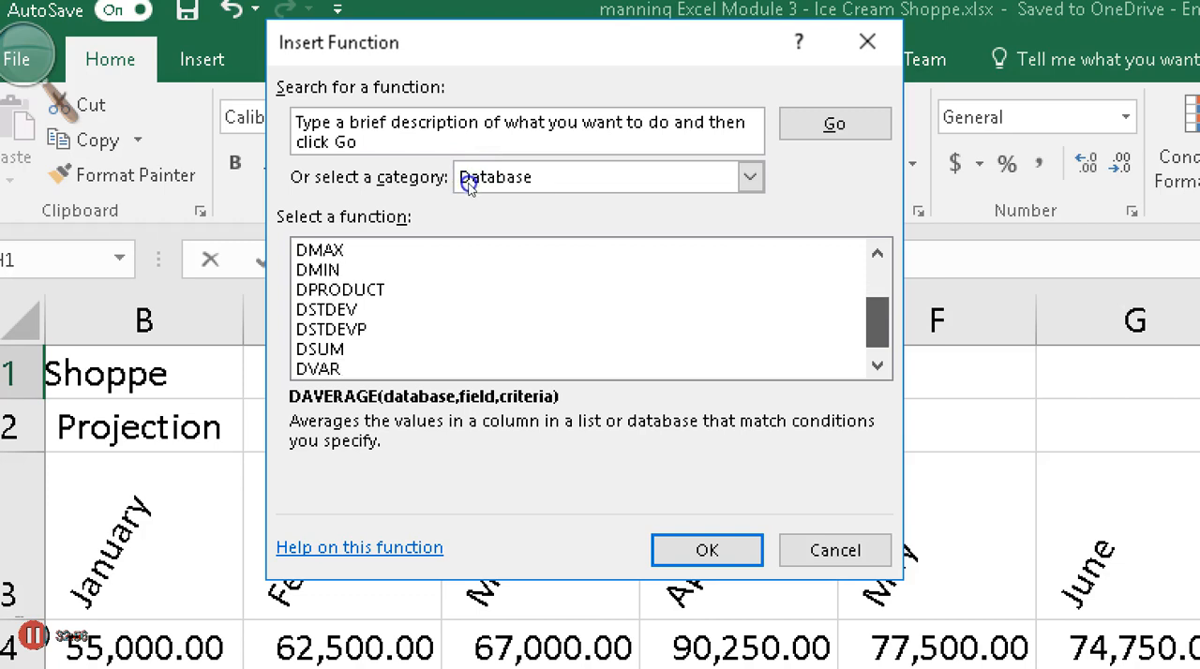
{"action": "scroll", "coordinate": [466, 187], "scroll_direction": "up", "scroll_amount": 1}
{"action": "scroll", "coordinate": [815, 239], "scroll_direction": "up", "scroll_amount": 2}
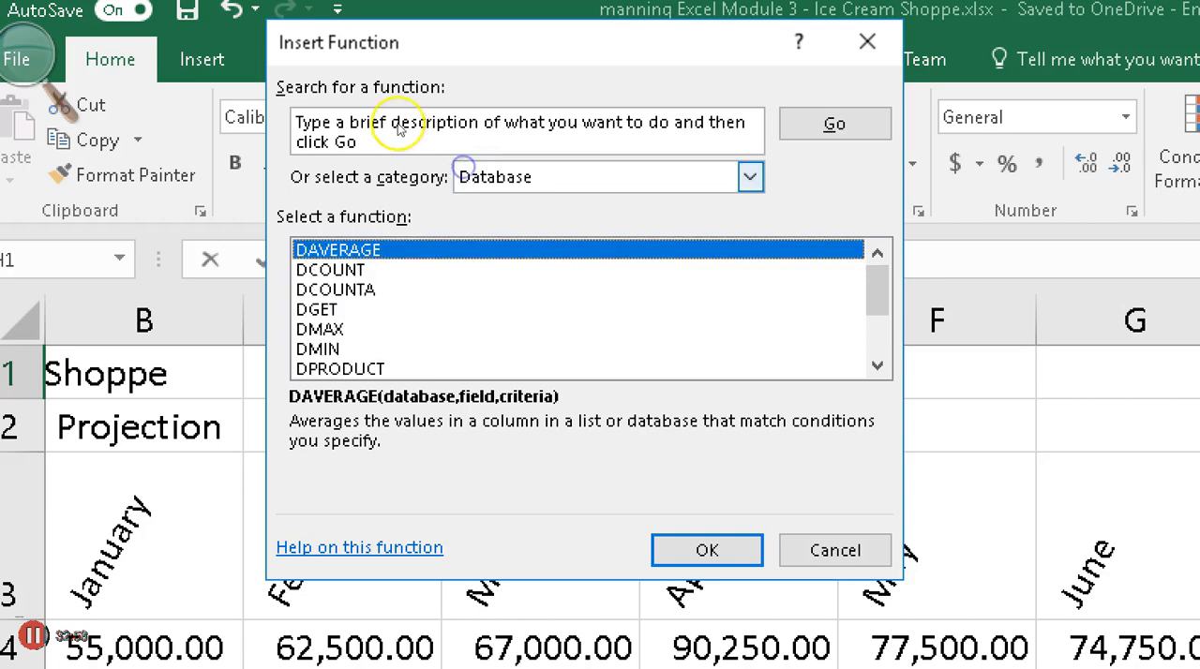
Set the function category to Date & Time and find NOW in its function list
{"action": "left_click", "coordinate": [750, 177]}
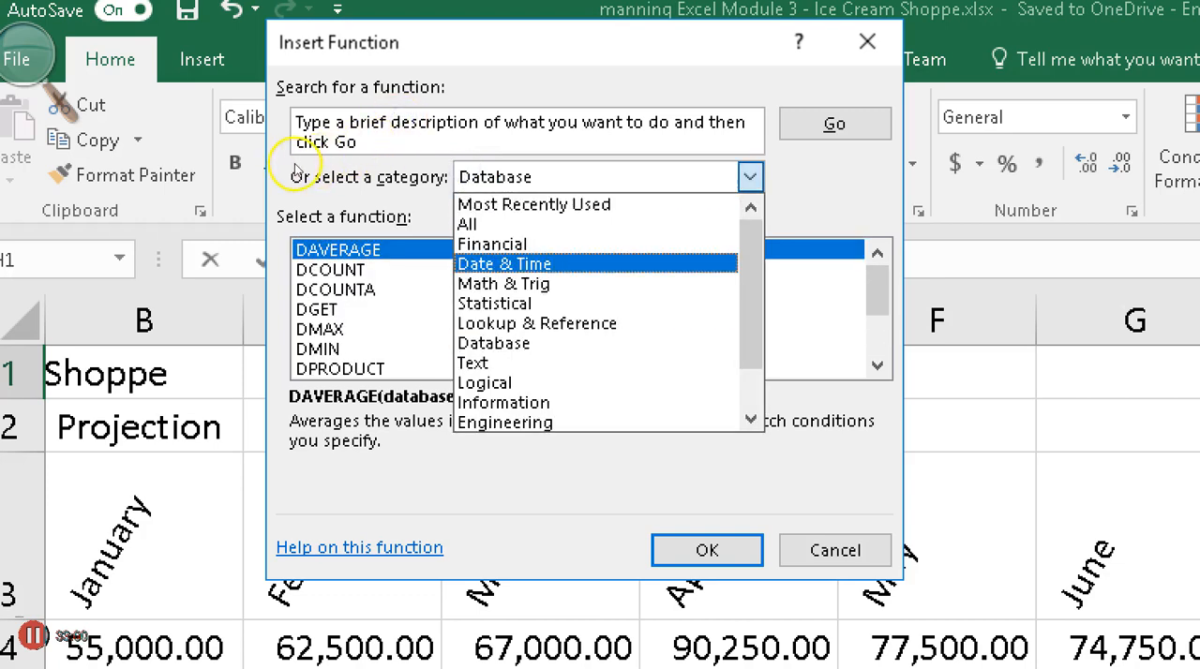
{"action": "left_click", "coordinate": [504, 263]}
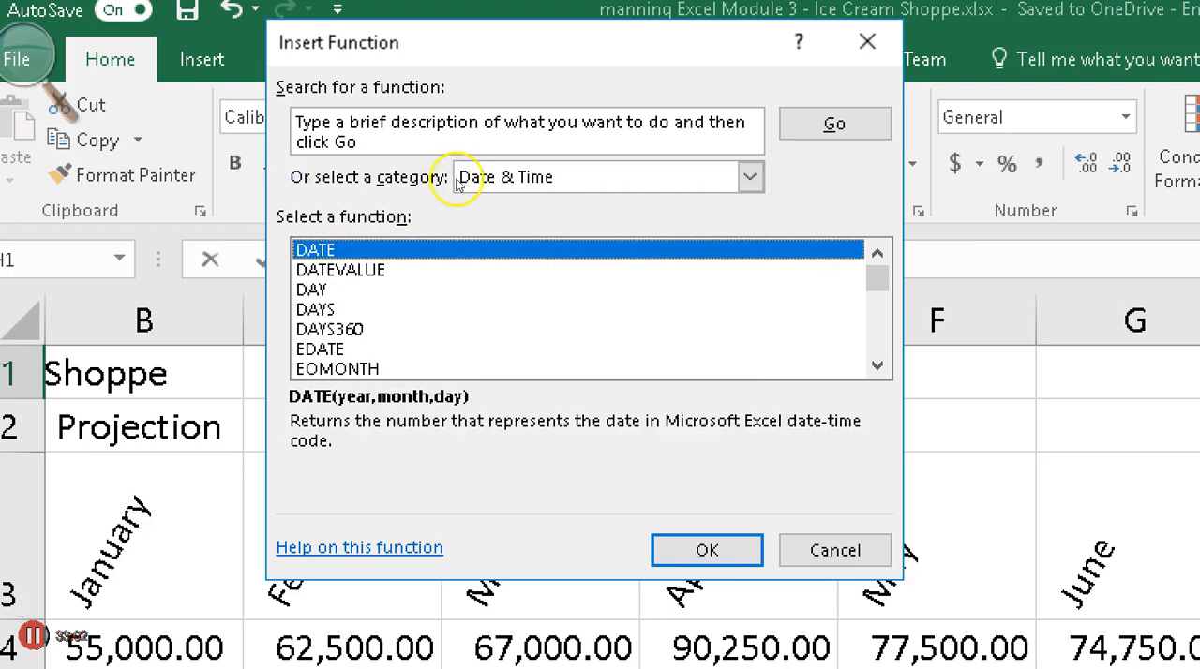
{"action": "scroll", "coordinate": [679, 281], "scroll_direction": "down", "scroll_amount": 2}
{"action": "scroll", "coordinate": [590, 309], "scroll_direction": "down", "scroll_amount": 3}
{"action": "scroll", "coordinate": [591, 310], "scroll_direction": "up", "scroll_amount": 3}
{"action": "scroll", "coordinate": [591, 309], "scroll_direction": "down", "scroll_amount": 1}
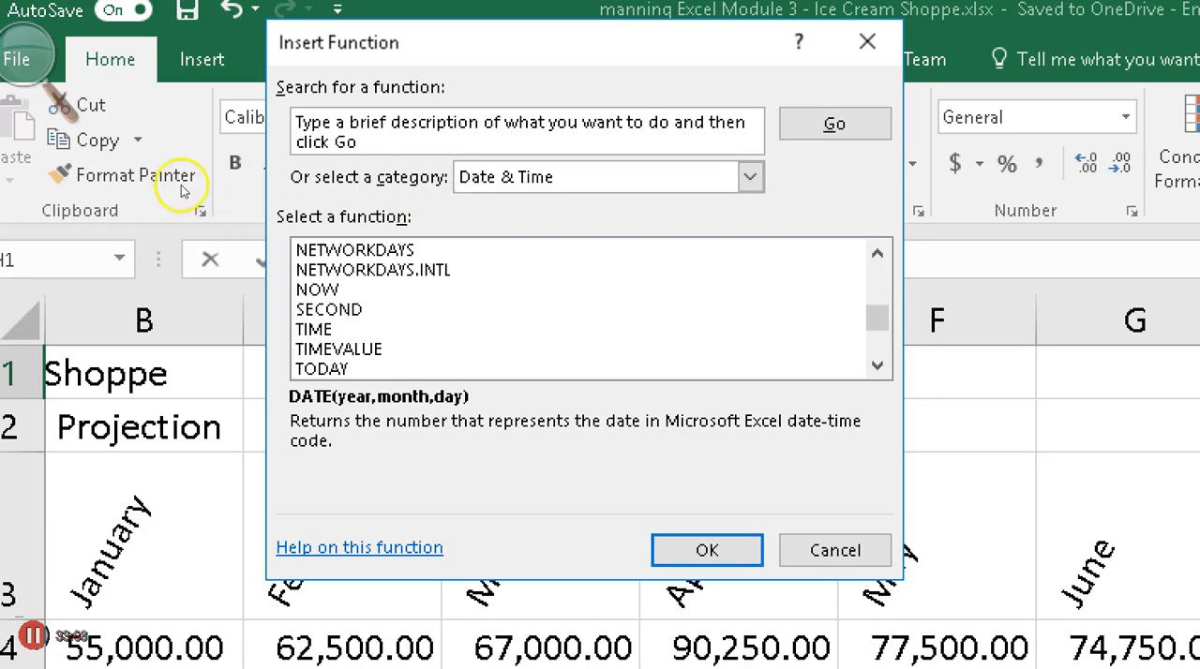
Compare the descriptions of the NOW, NETWORKDAYS.INTL, NETWORKDAYS, TIME, TIMEVALUE and TODAY functions
{"action": "left_click", "coordinate": [357, 290]}
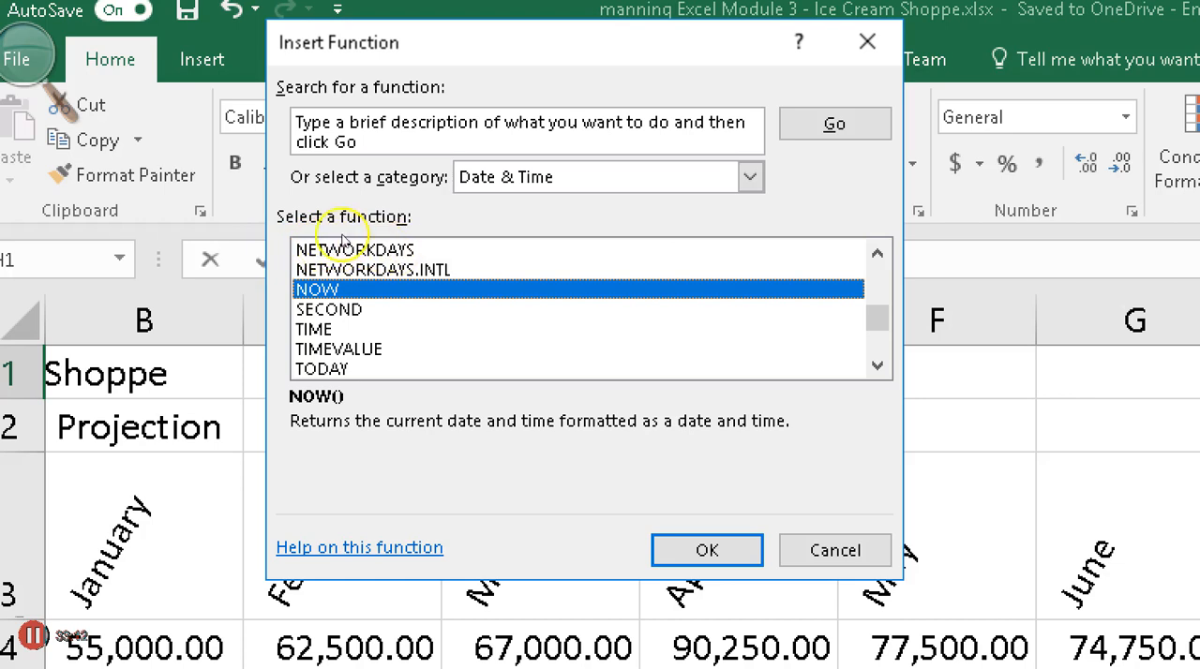
{"action": "left_click", "coordinate": [337, 270]}
{"action": "left_click", "coordinate": [355, 250]}
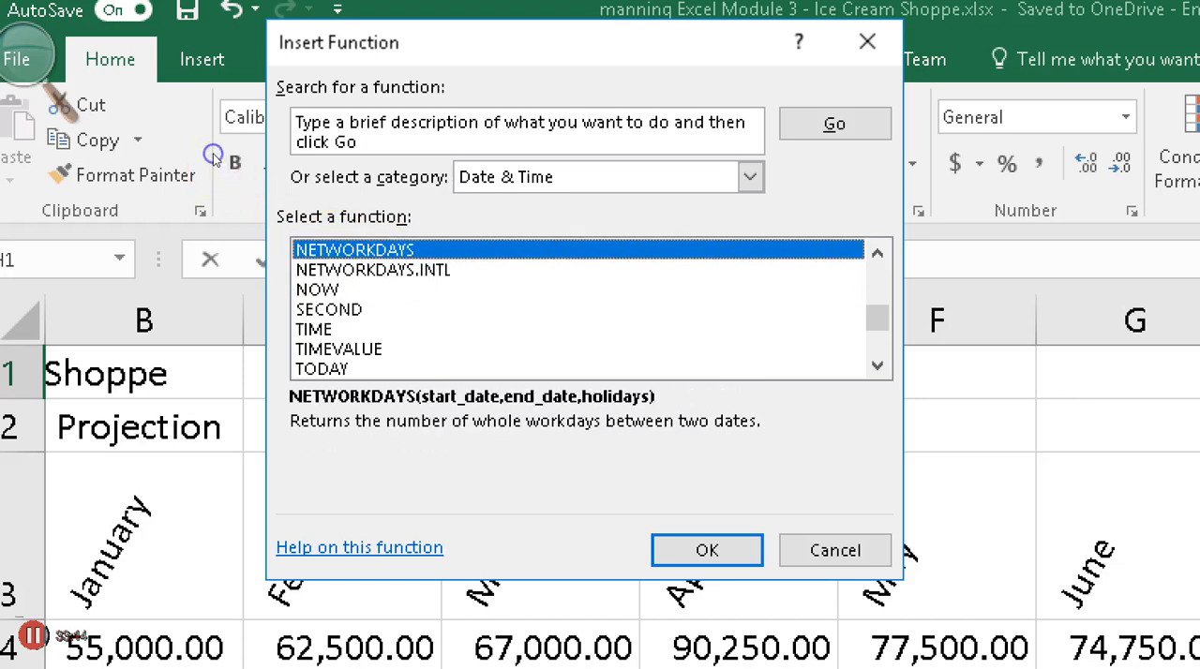
{"action": "left_click", "coordinate": [314, 329]}
{"action": "left_click", "coordinate": [339, 348]}
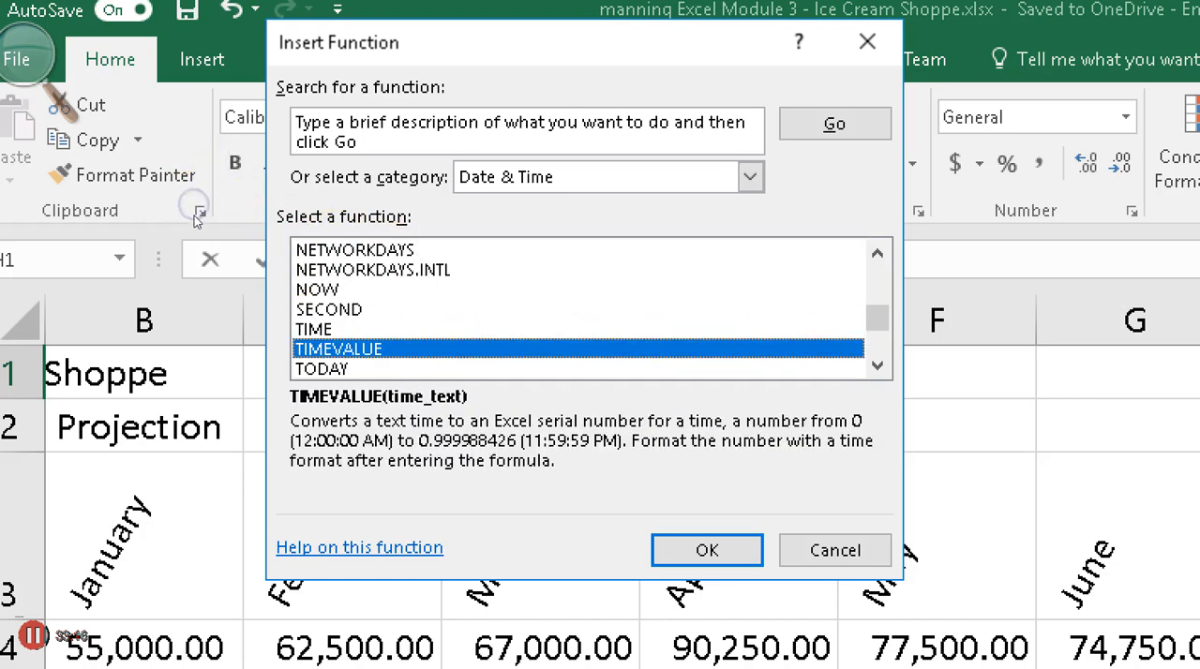
{"action": "left_click", "coordinate": [322, 369]}
Insert the NOW function into H1, accepting it without arguments
{"action": "left_click", "coordinate": [317, 290]}
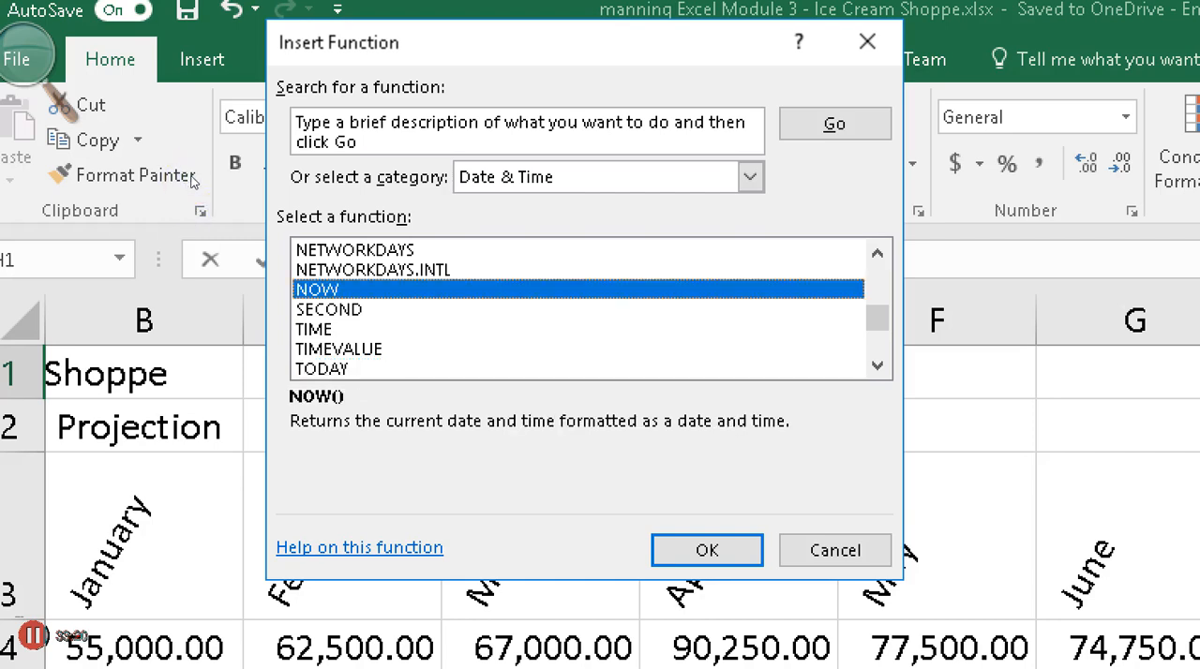
{"action": "left_click", "coordinate": [707, 550]}
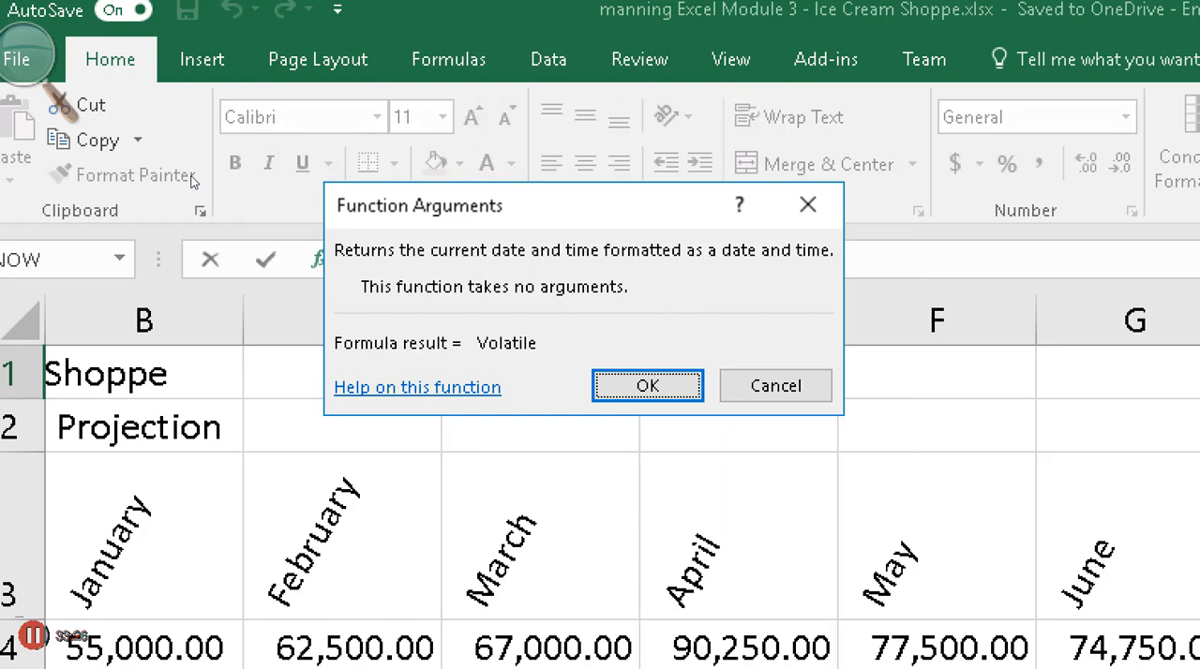
{"action": "key", "text": "Return"}
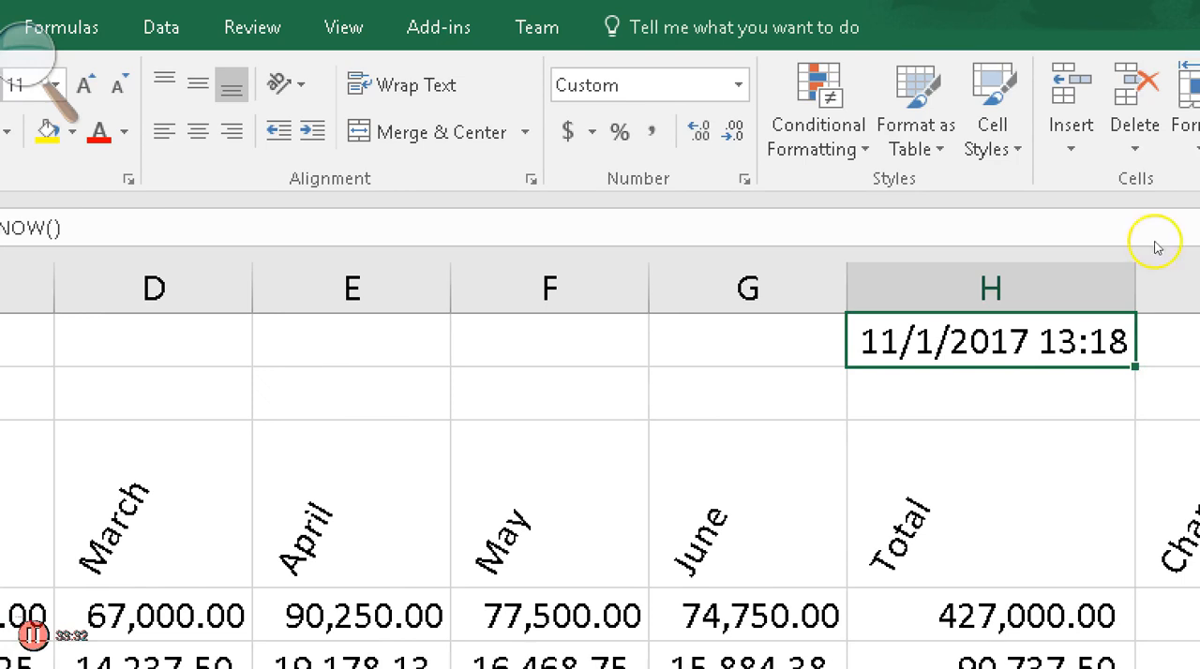
Format the system date in H1 as a Short Date, and change its date type to 3/14/12
{"action": "left_click", "coordinate": [30, 58]}
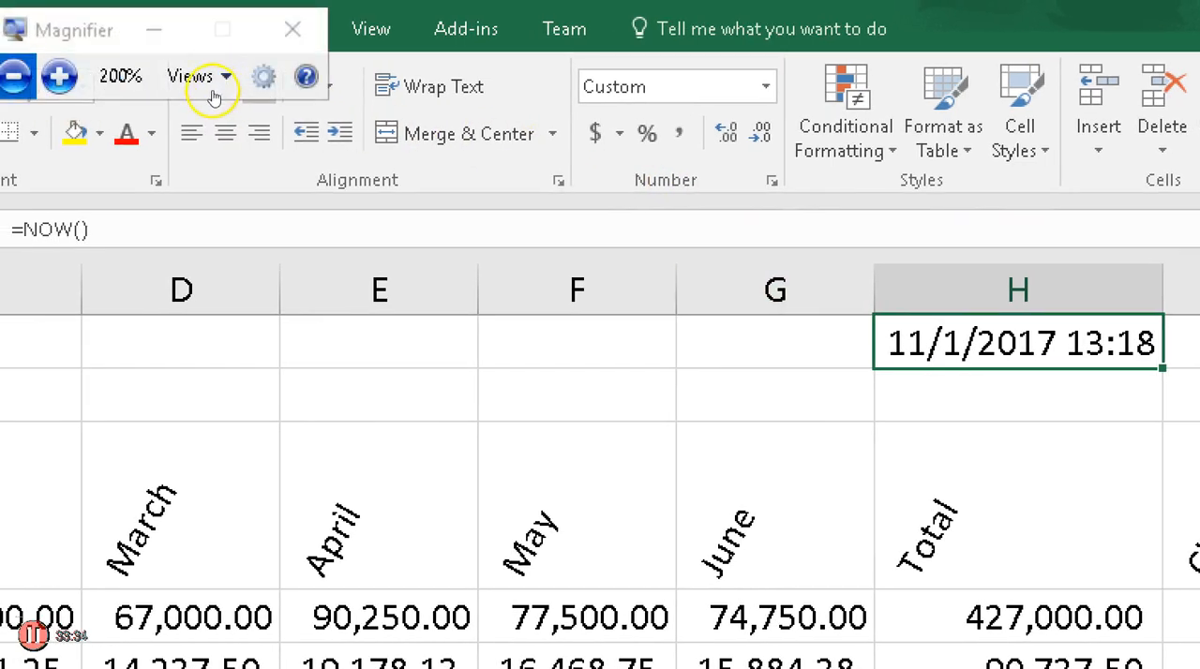
{"action": "left_click", "coordinate": [214, 91]}
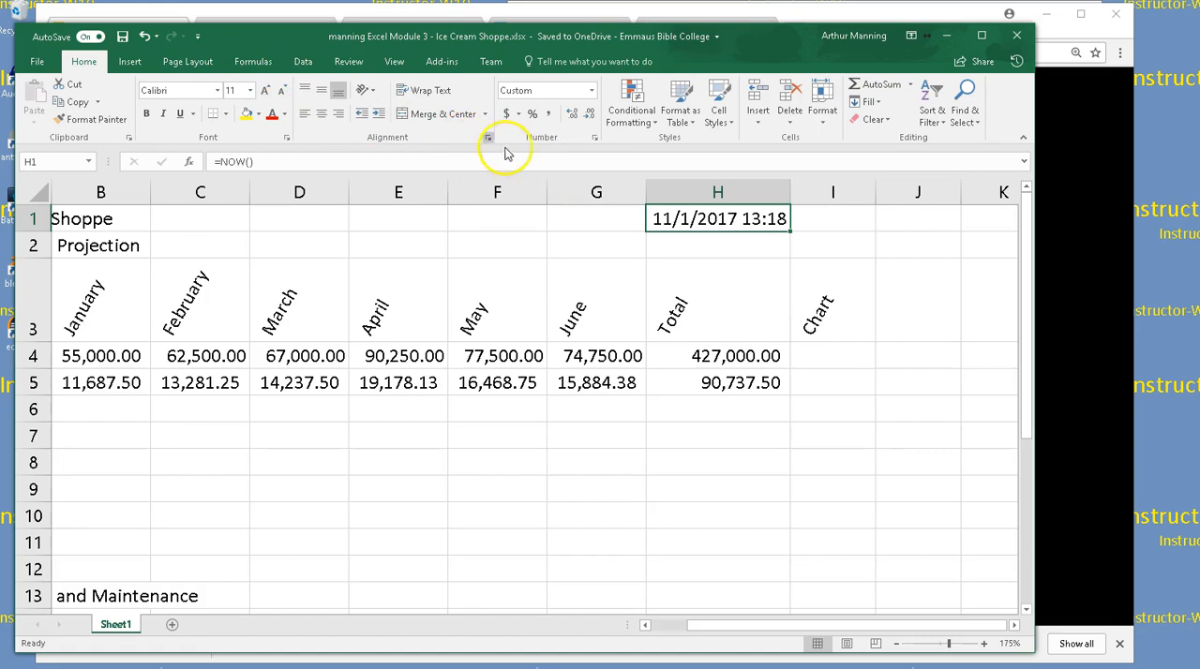
{"action": "left_click", "coordinate": [591, 90]}
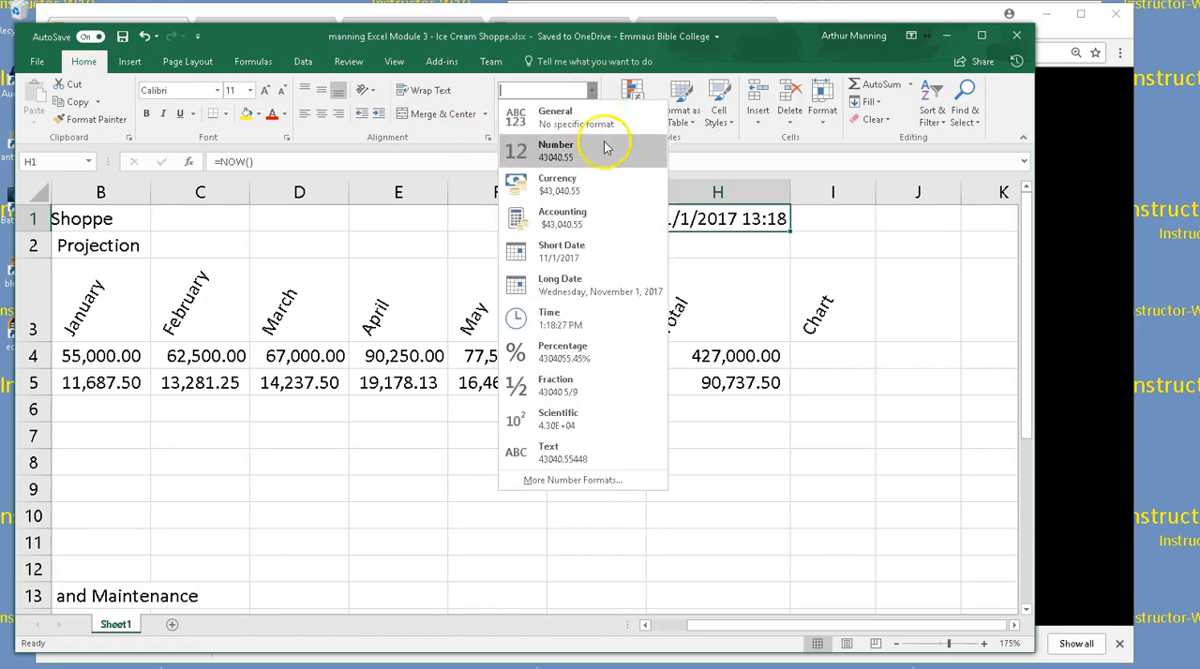
{"action": "left_click", "coordinate": [579, 246]}
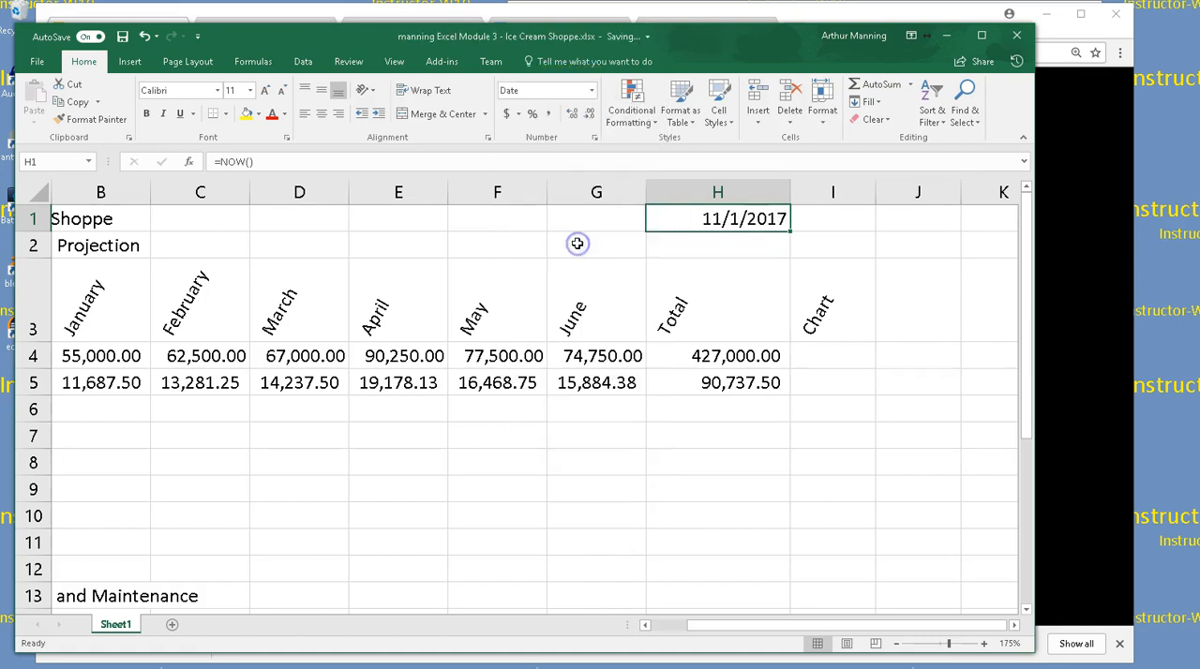
{"action": "left_click", "coordinate": [594, 141]}
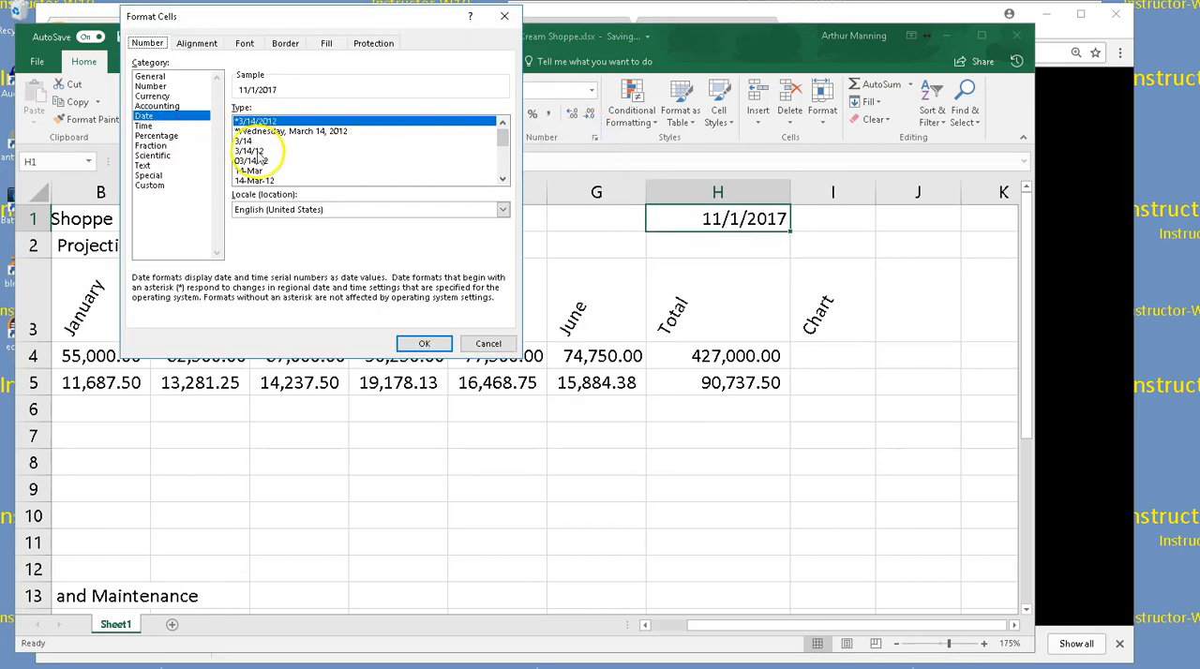
{"action": "left_click", "coordinate": [255, 151]}
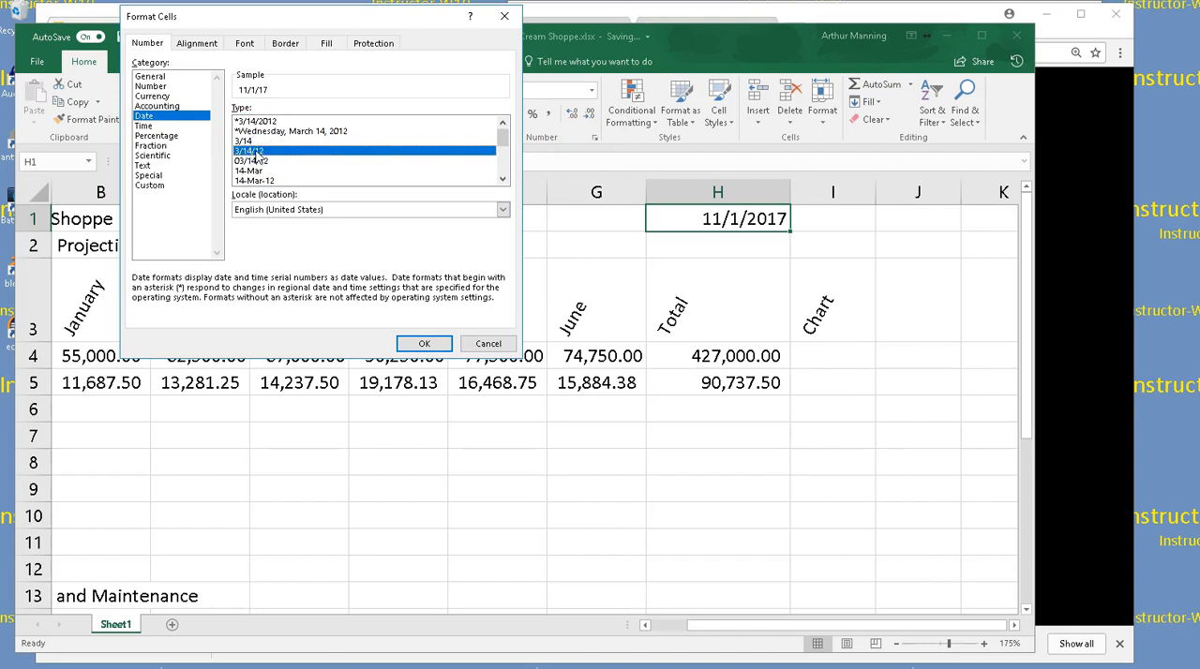
{"action": "left_click", "coordinate": [255, 154]}
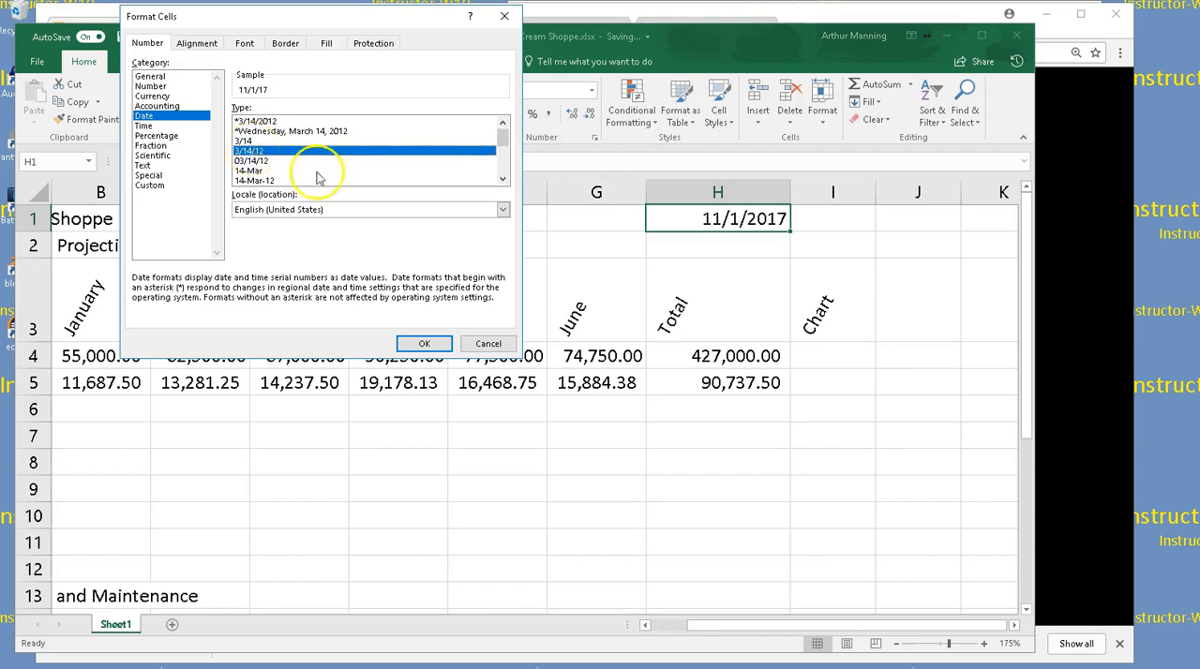
{"action": "left_click", "coordinate": [423, 344]}
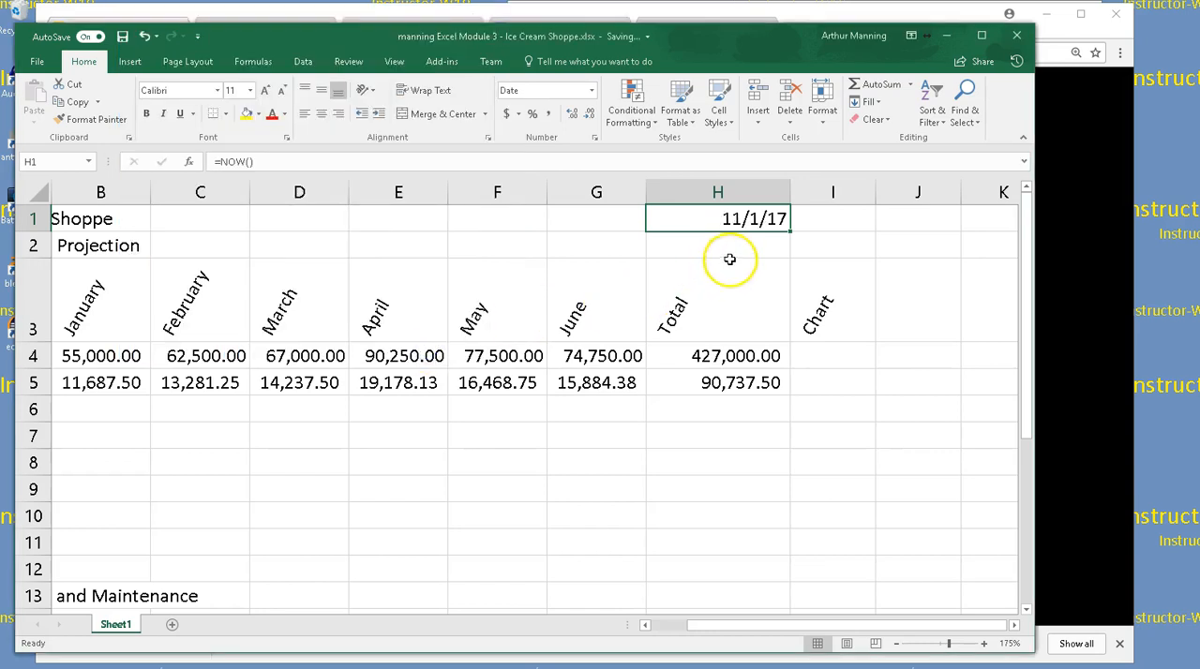
Inspect the NOW formula behind the date in H1 without changing it
{"action": "left_click", "coordinate": [750, 221]}
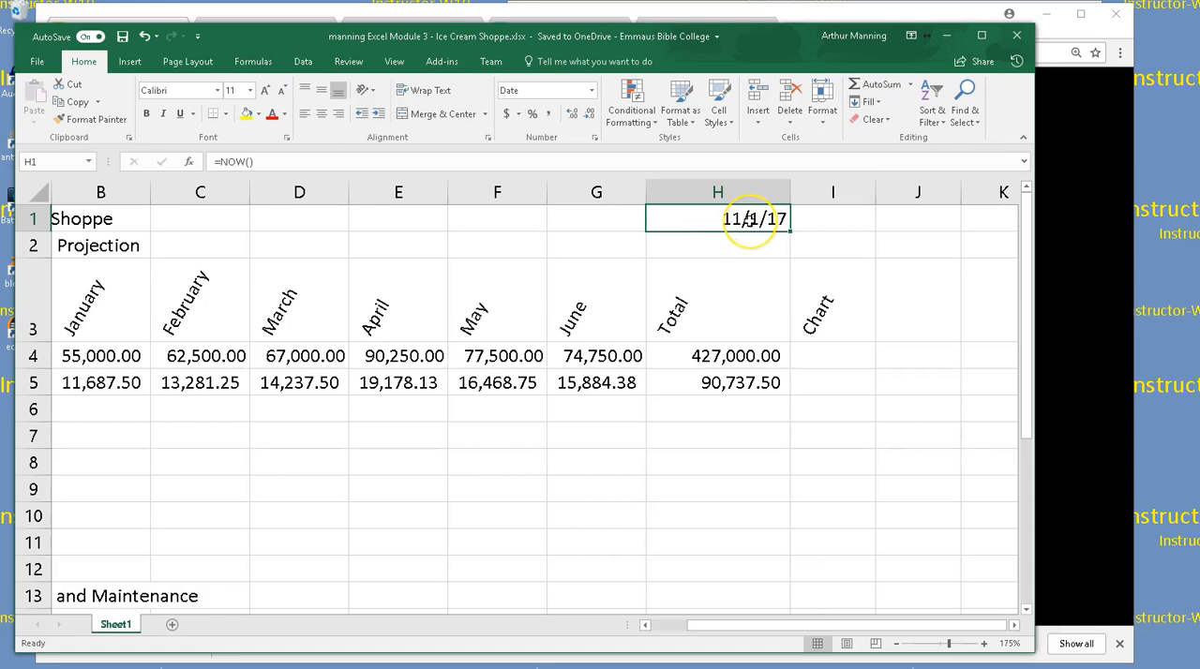
{"action": "double_click", "coordinate": [753, 219]}
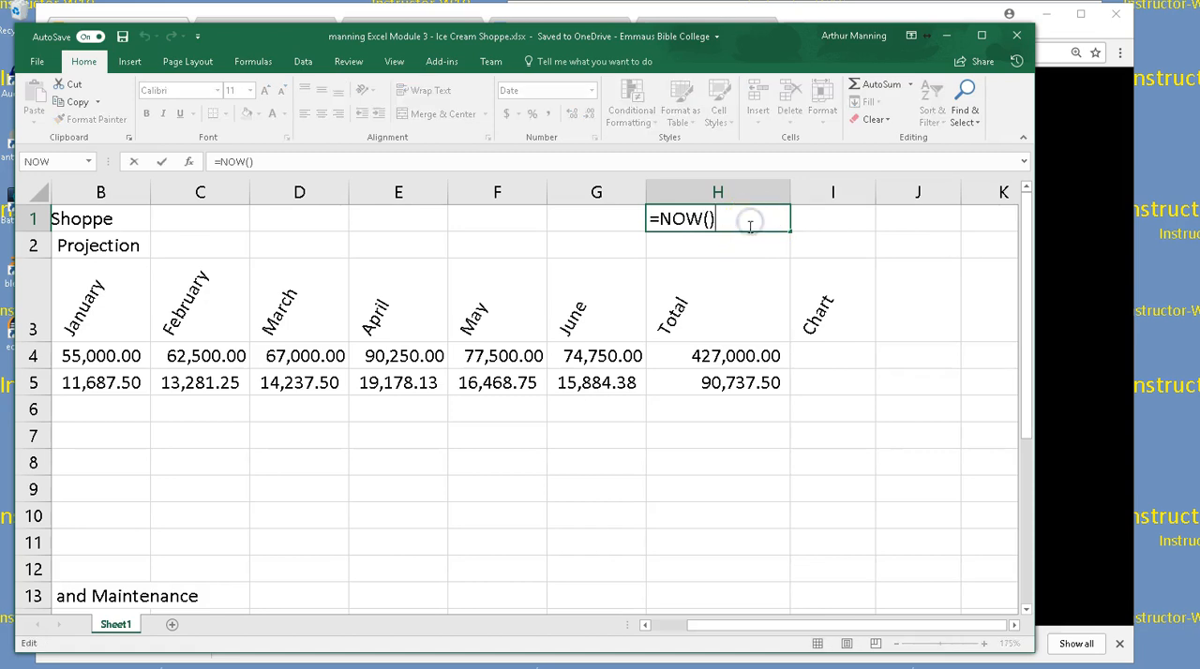
{"action": "left_click", "coordinate": [740, 276]}
{"action": "key", "text": "Return"}
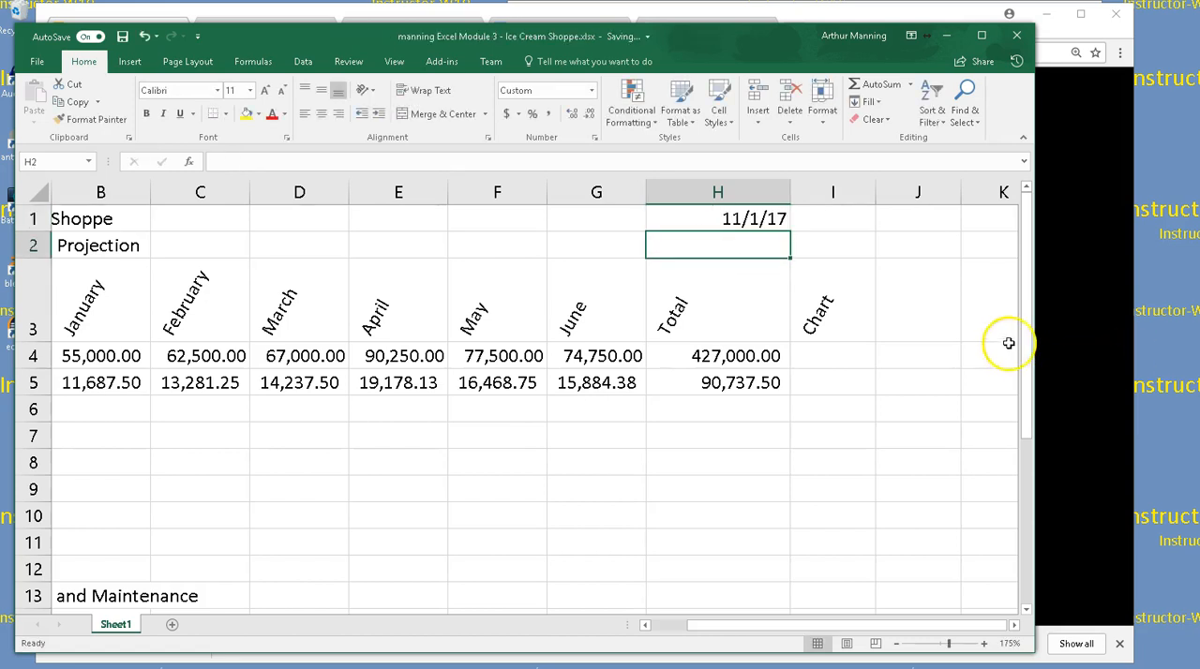
Enter the fixed date 11/1/2017 in G1, beside the system date
{"action": "left_click", "coordinate": [605, 222]}
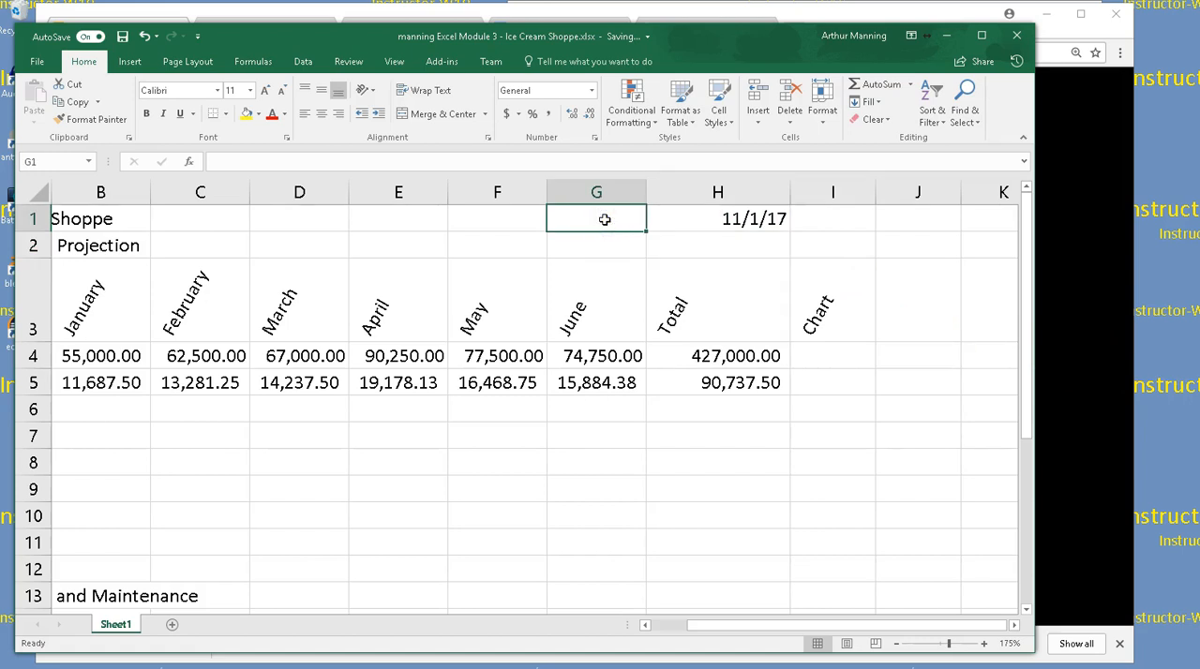
{"action": "type", "text": "11/1/2017"}
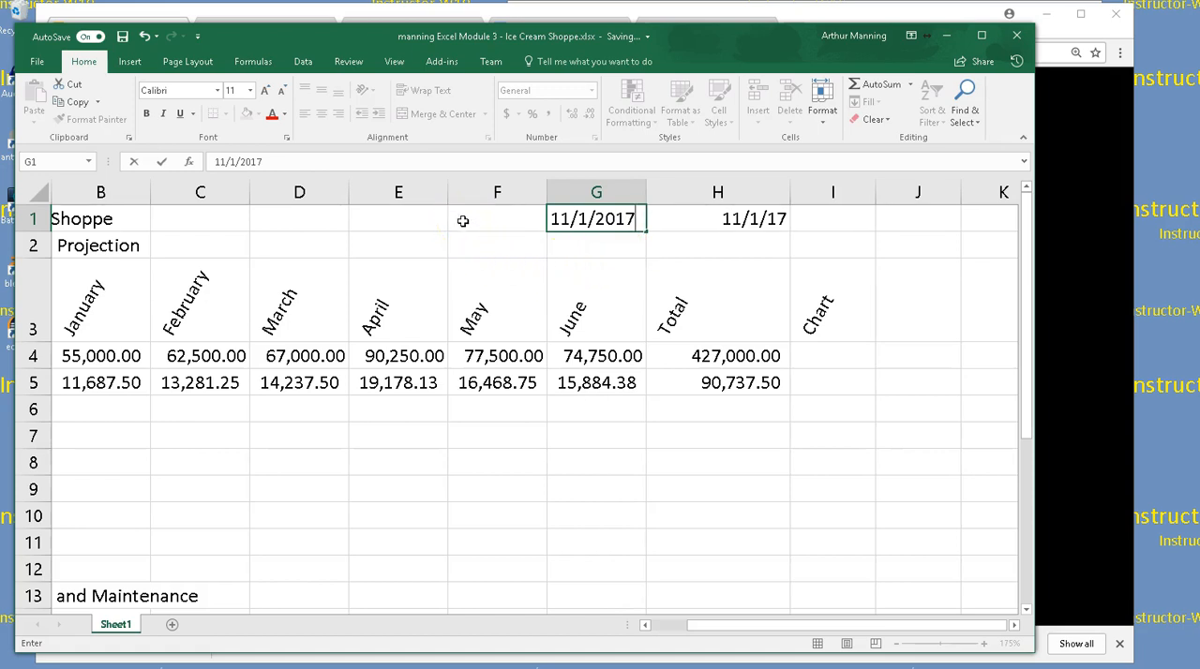
{"action": "left_click", "coordinate": [516, 245]}
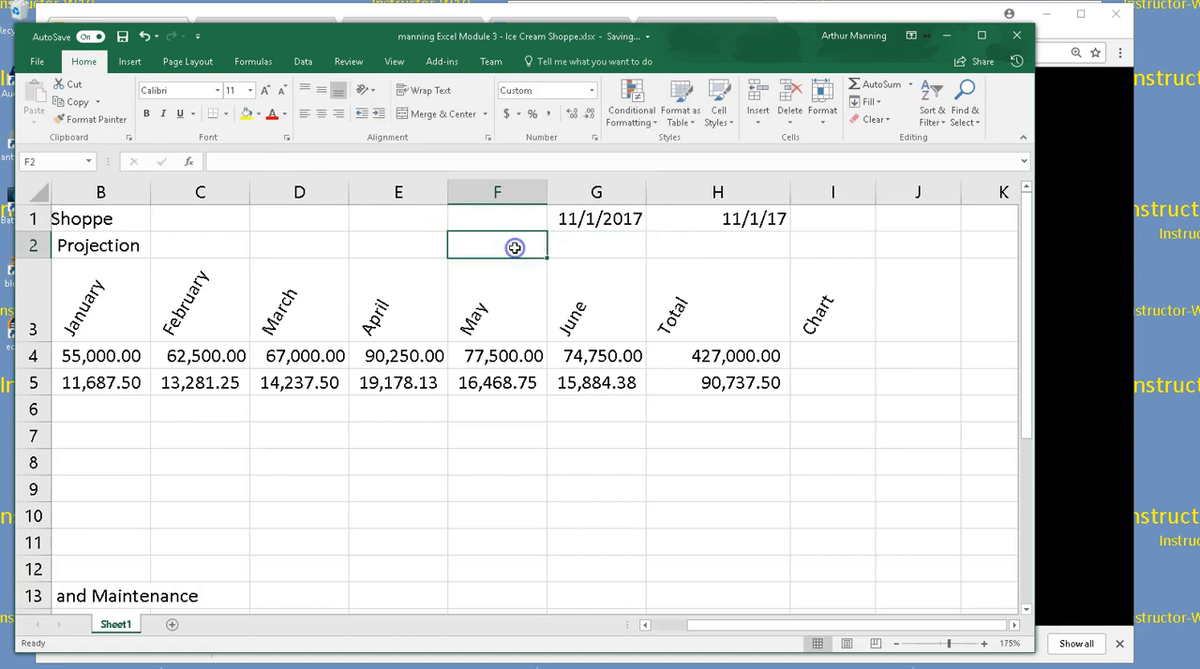
{"action": "left_click", "coordinate": [510, 220]}
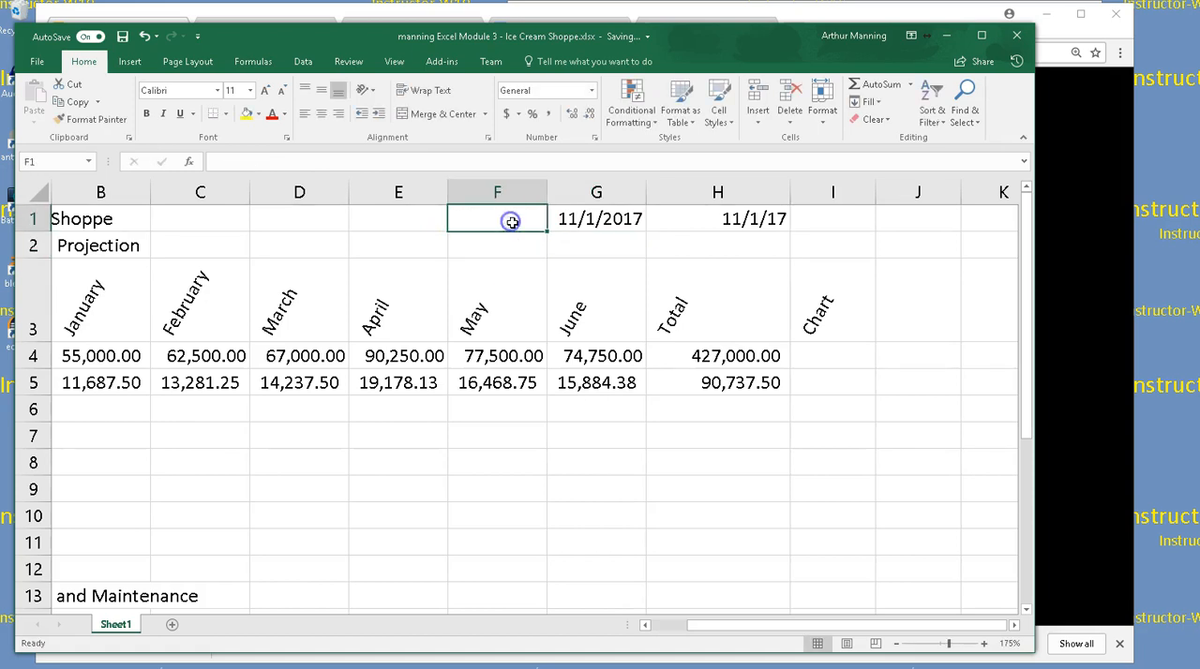
Compare the content of G1's fixed date with the NOW formula in H1
{"action": "double_click", "coordinate": [585, 219]}
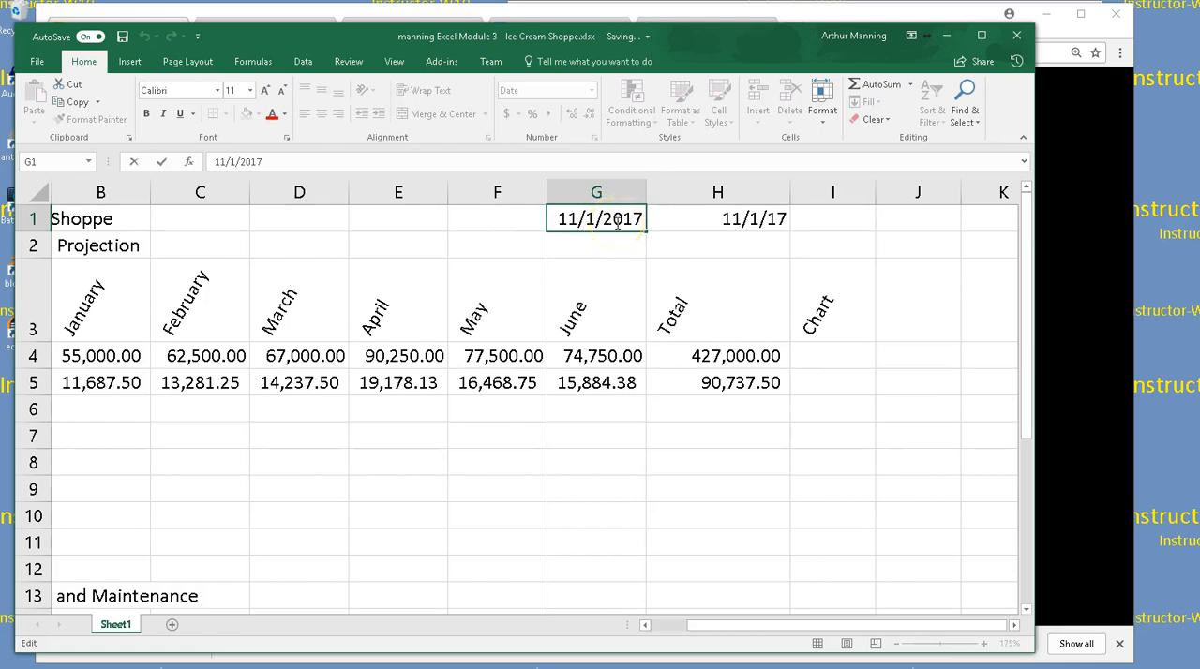
{"action": "left_click", "coordinate": [711, 218]}
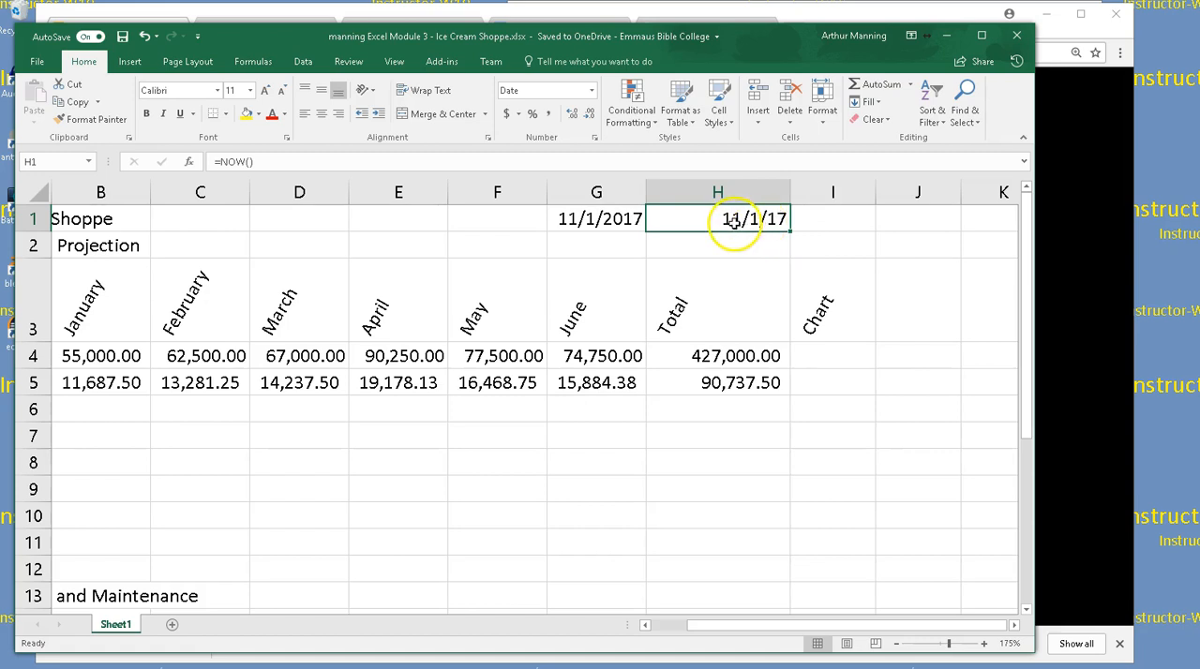
{"action": "left_click", "coordinate": [611, 218]}
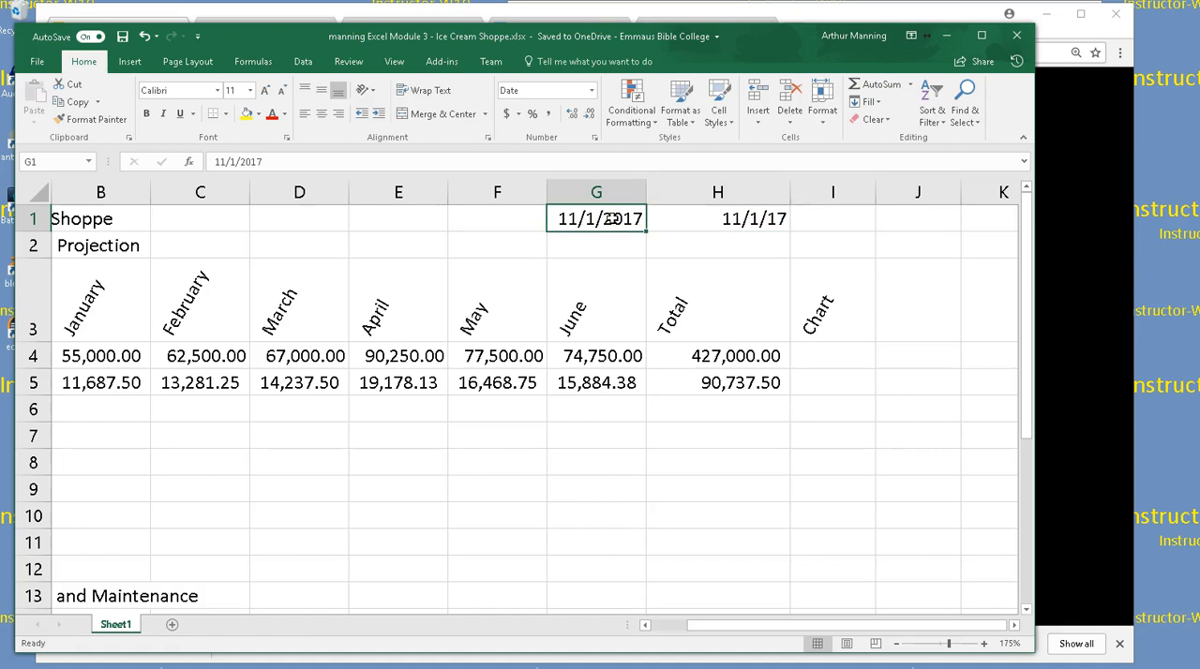
Delete the fixed date from G1
{"action": "left_click", "coordinate": [516, 268]}
{"action": "left_click", "coordinate": [589, 225]}
{"action": "key", "text": "Delete"}
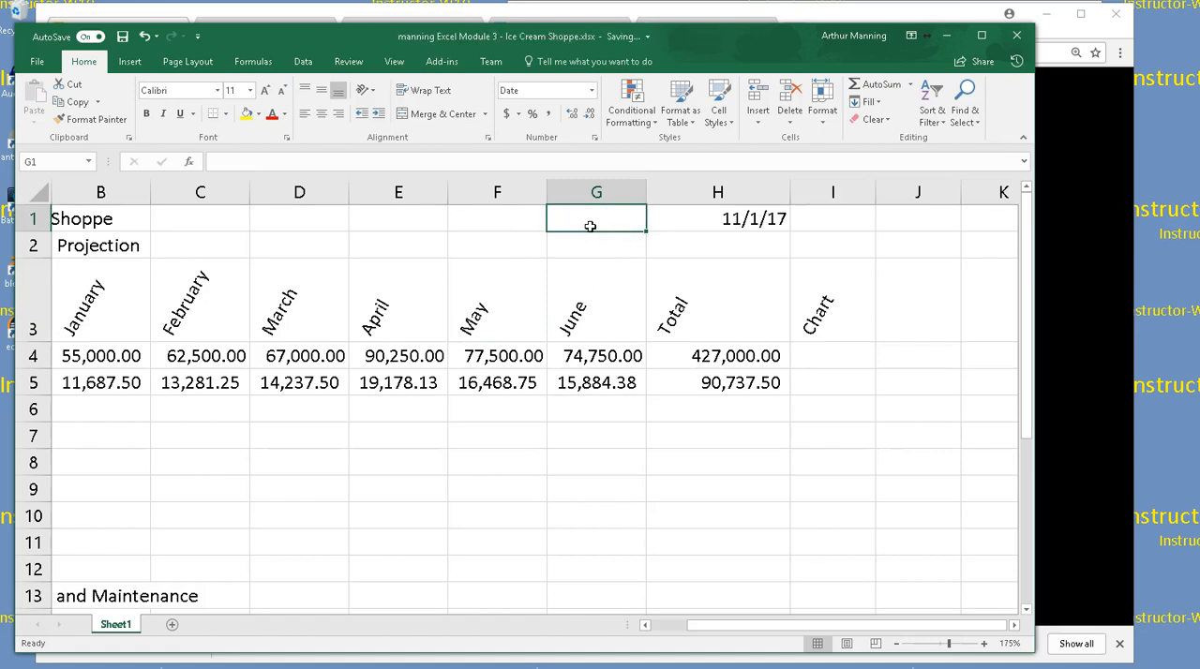
Review the expense rows and the What-if Assumptions below Gross Margin, and widen the workbook window to show column J
{"action": "left_click_drag", "start_coordinate": [724, 627], "coordinate": [702, 627]}
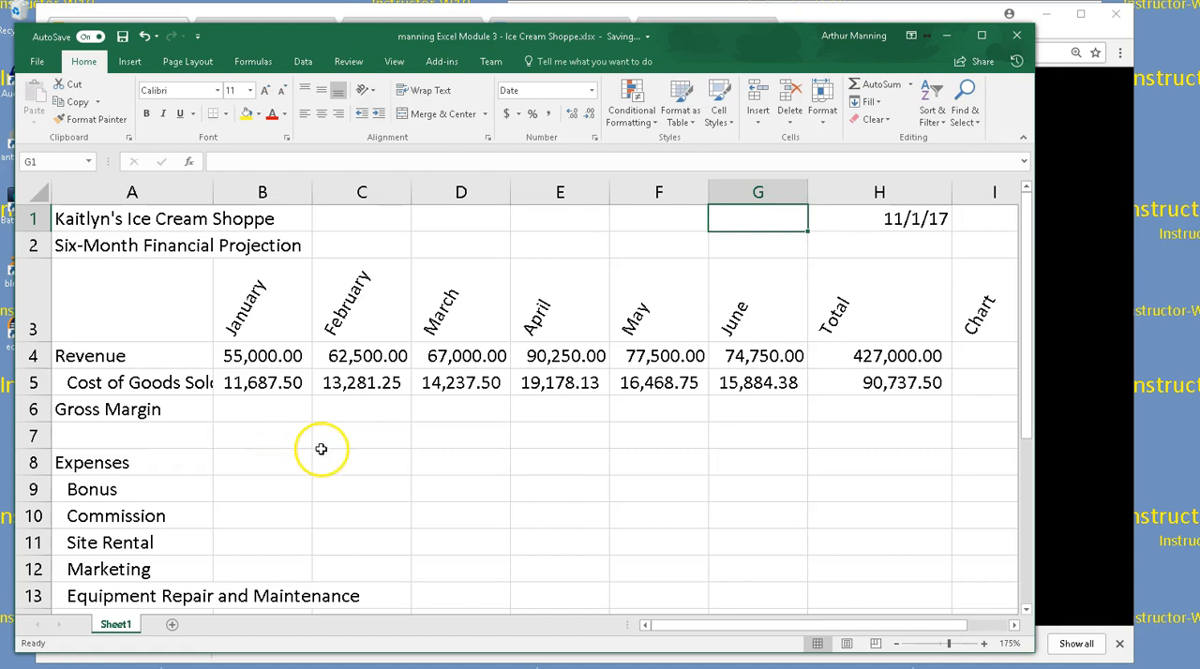
{"action": "left_click", "coordinate": [280, 411]}
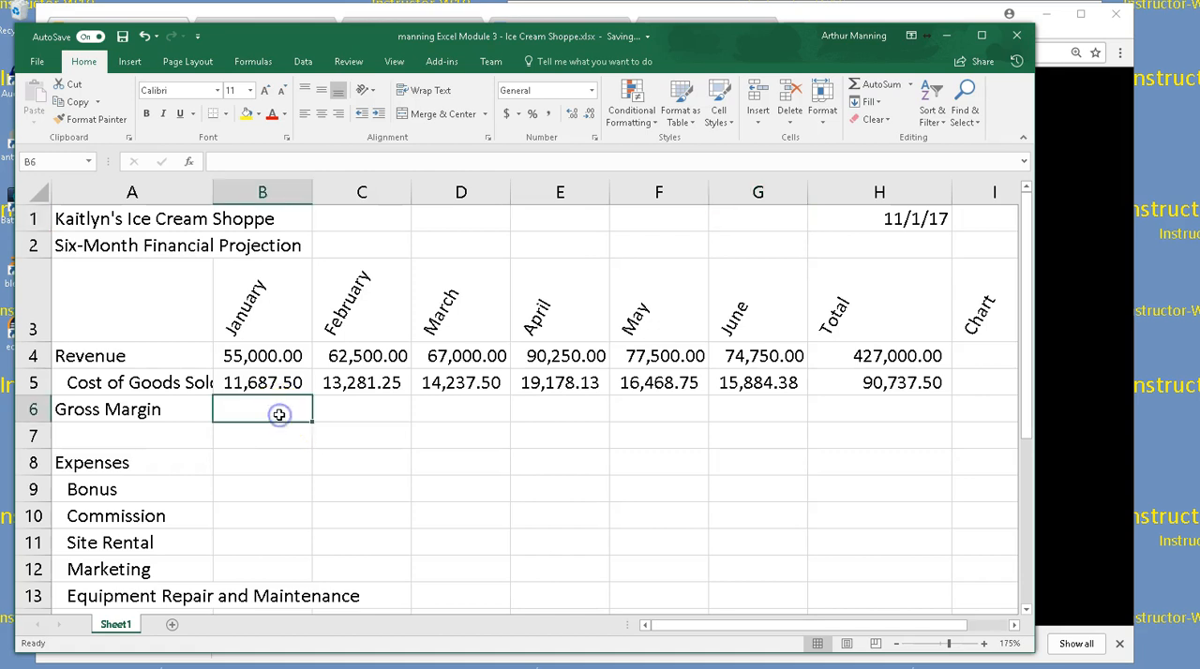
{"action": "scroll", "coordinate": [609, 421], "scroll_direction": "down", "scroll_amount": 1}
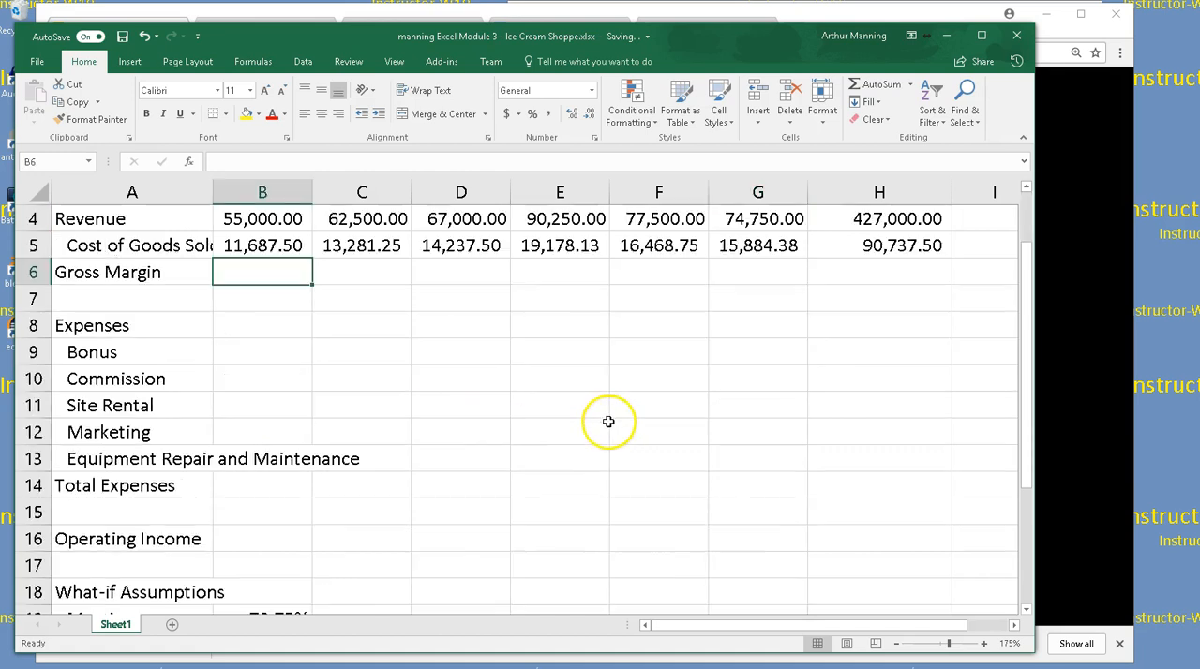
{"action": "scroll", "coordinate": [281, 422], "scroll_direction": "down", "scroll_amount": 1}
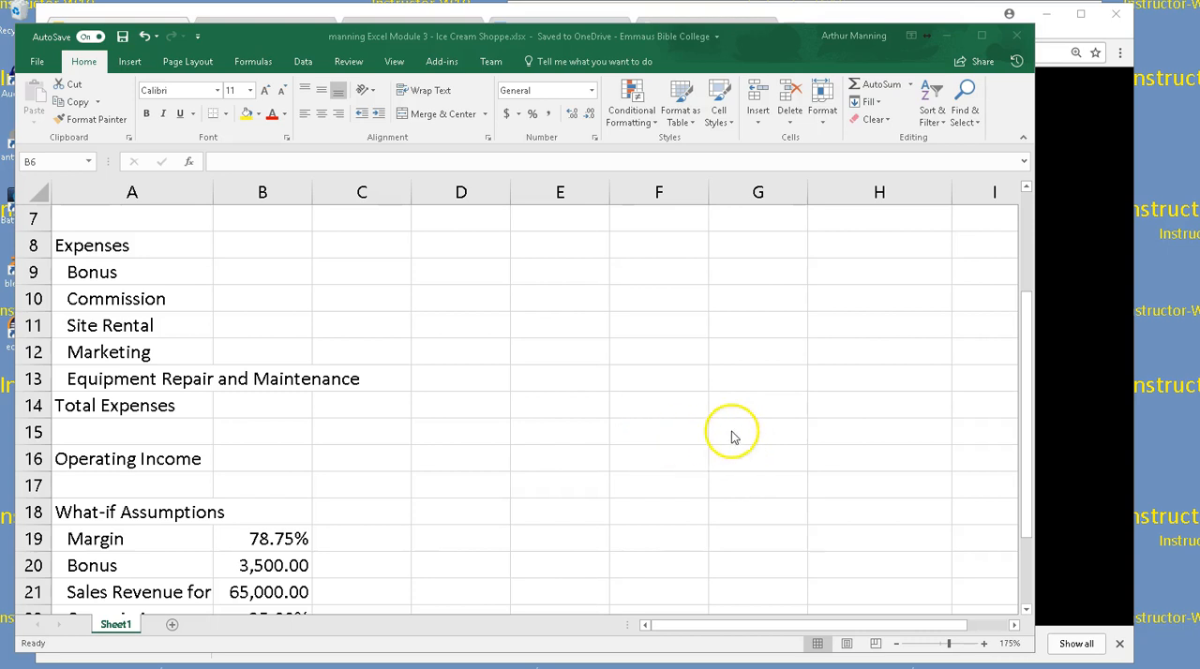
{"action": "left_click_drag", "start_coordinate": [1036, 242], "coordinate": [1121, 242]}
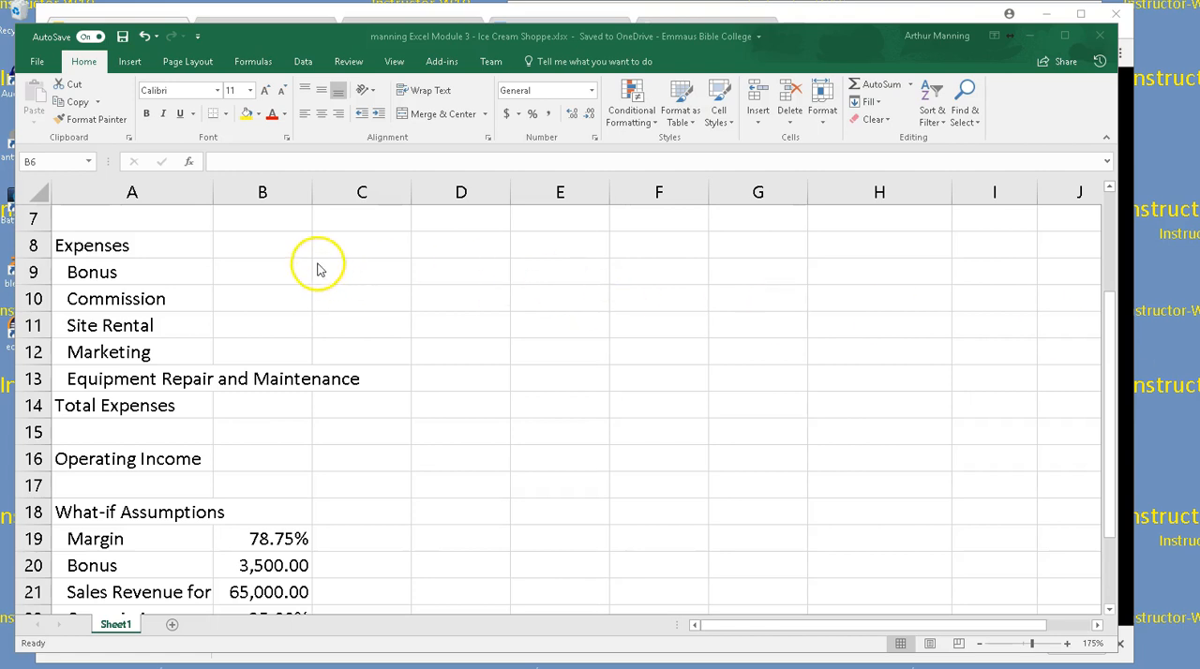
{"action": "scroll", "coordinate": [454, 315], "scroll_direction": "up", "scroll_amount": 2}
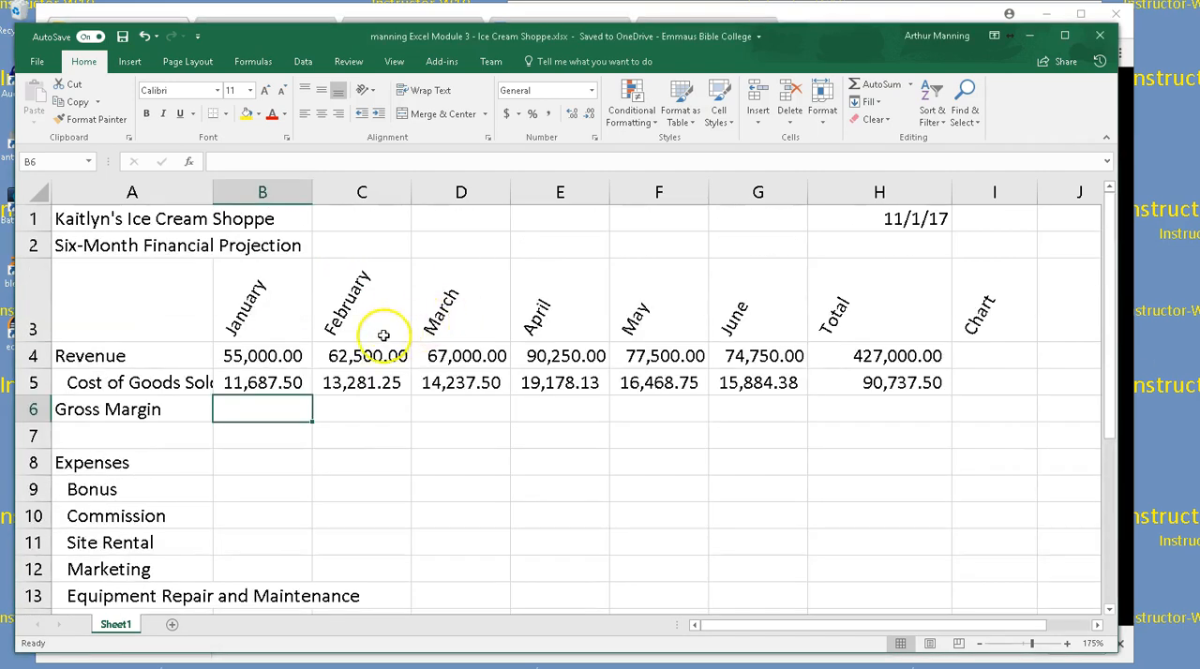
Enter the January Gross Margin formula =B4-B5 in B6, subtracting Cost of Goods Sold from Revenue
{"action": "left_click", "coordinate": [273, 411]}
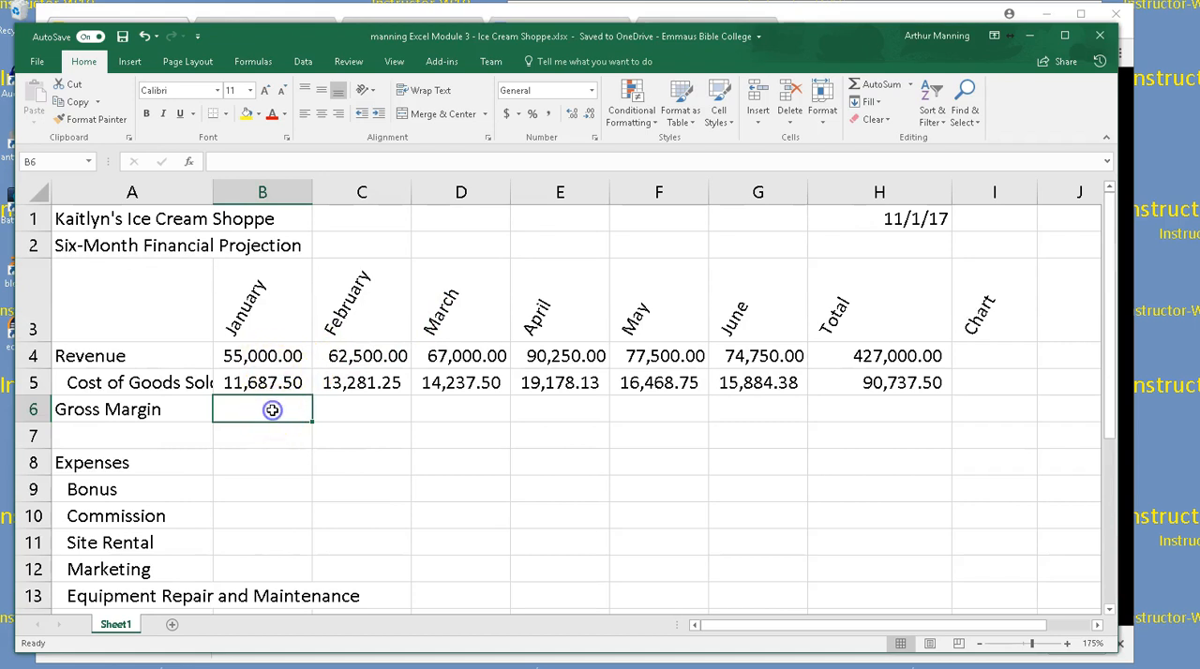
{"action": "type", "text": "="}
{"action": "left_click", "coordinate": [243, 361]}
{"action": "type", "text": "-"}
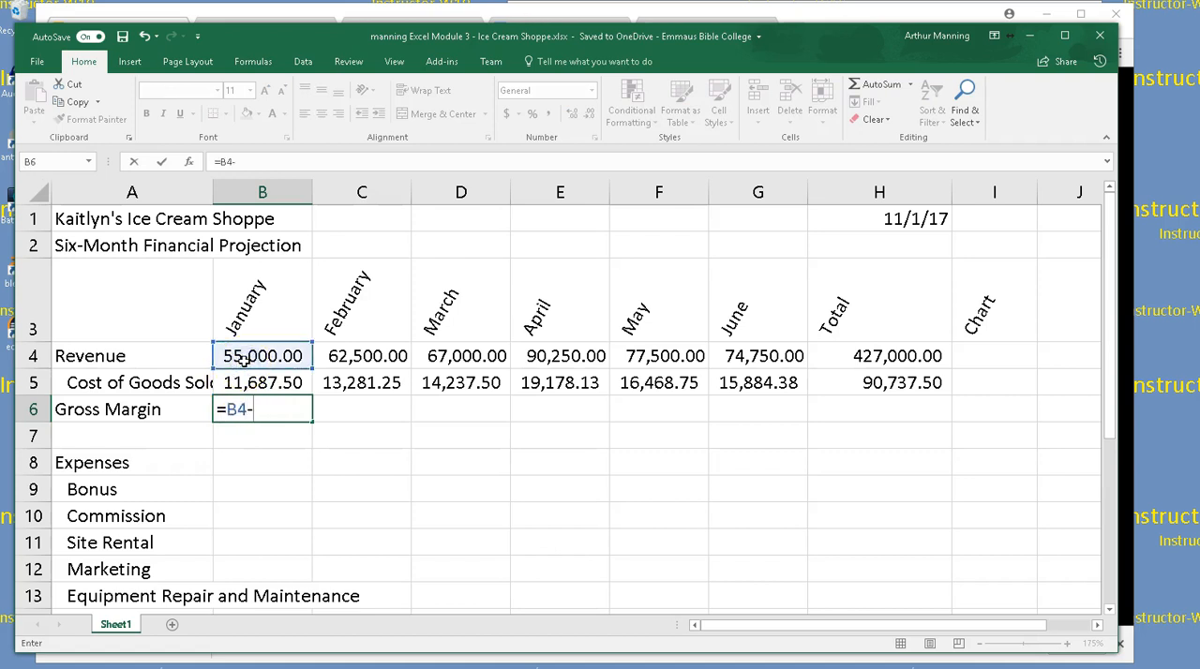
{"action": "left_click", "coordinate": [251, 388]}
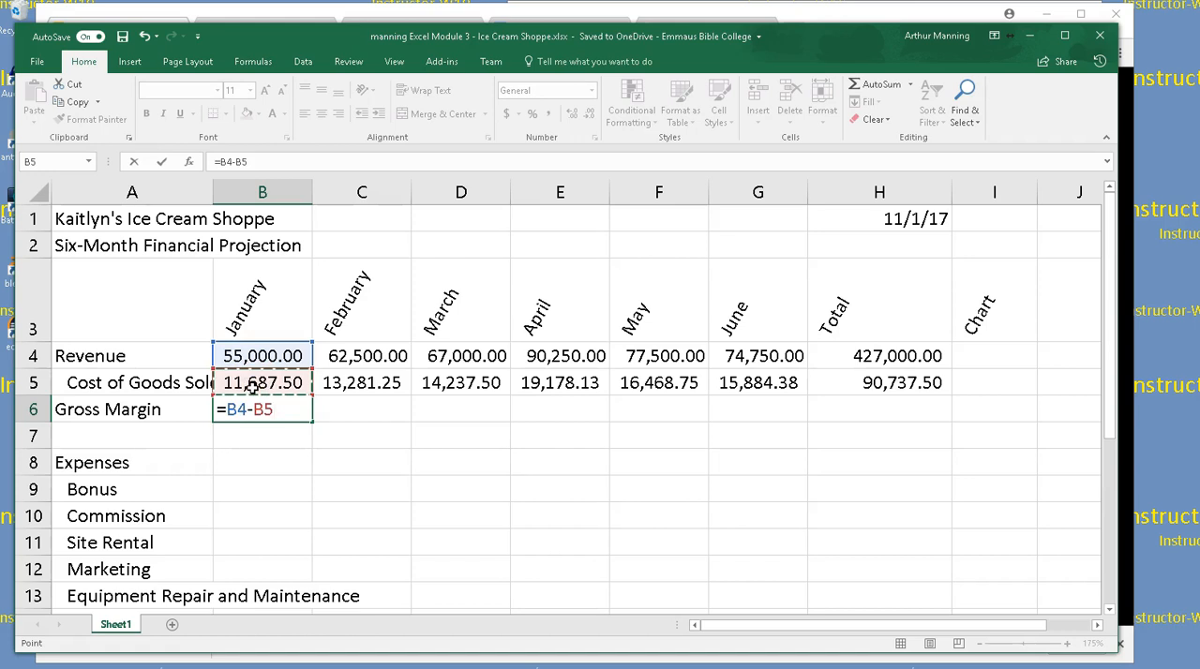
{"action": "key", "text": "Return"}
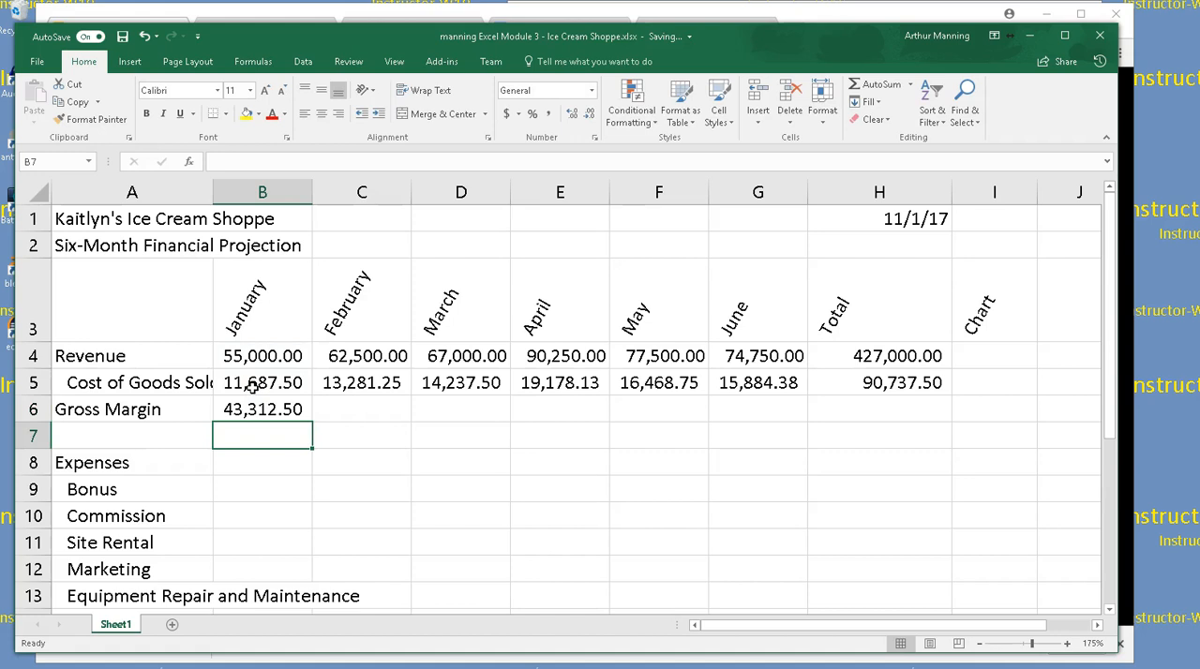
Fill the Gross Margin formula from B6 across through the Total column, to H6
{"action": "left_click", "coordinate": [302, 409]}
{"action": "left_click_drag", "start_coordinate": [313, 421], "coordinate": [910, 422]}
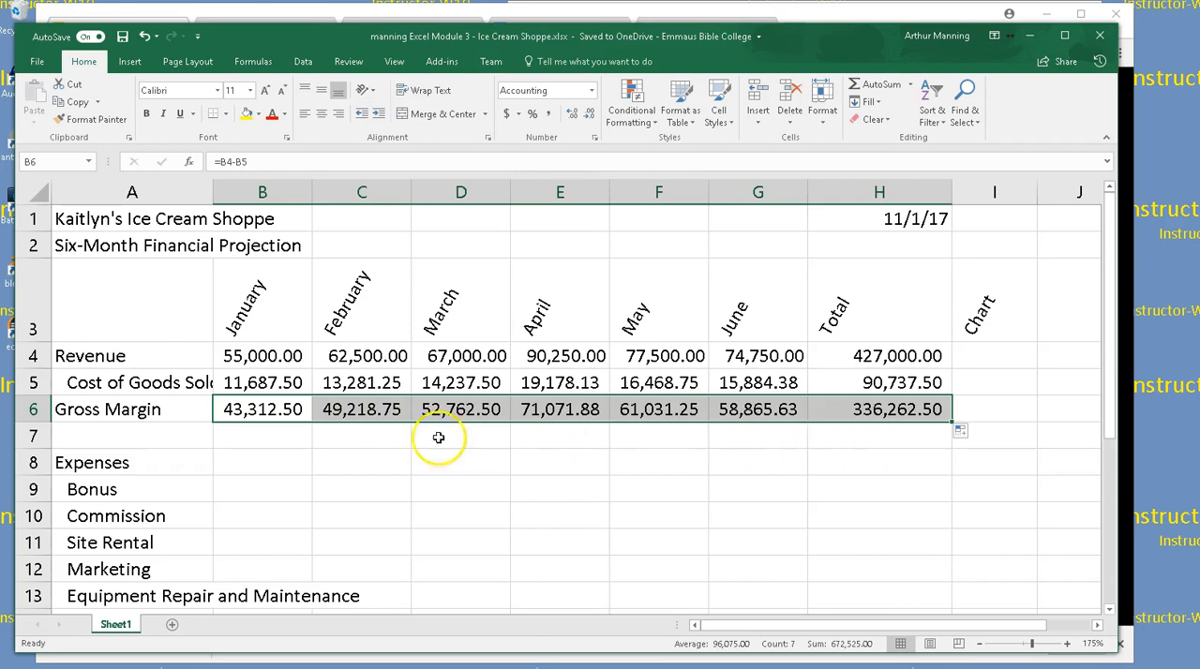
{"action": "left_click", "coordinate": [377, 454]}
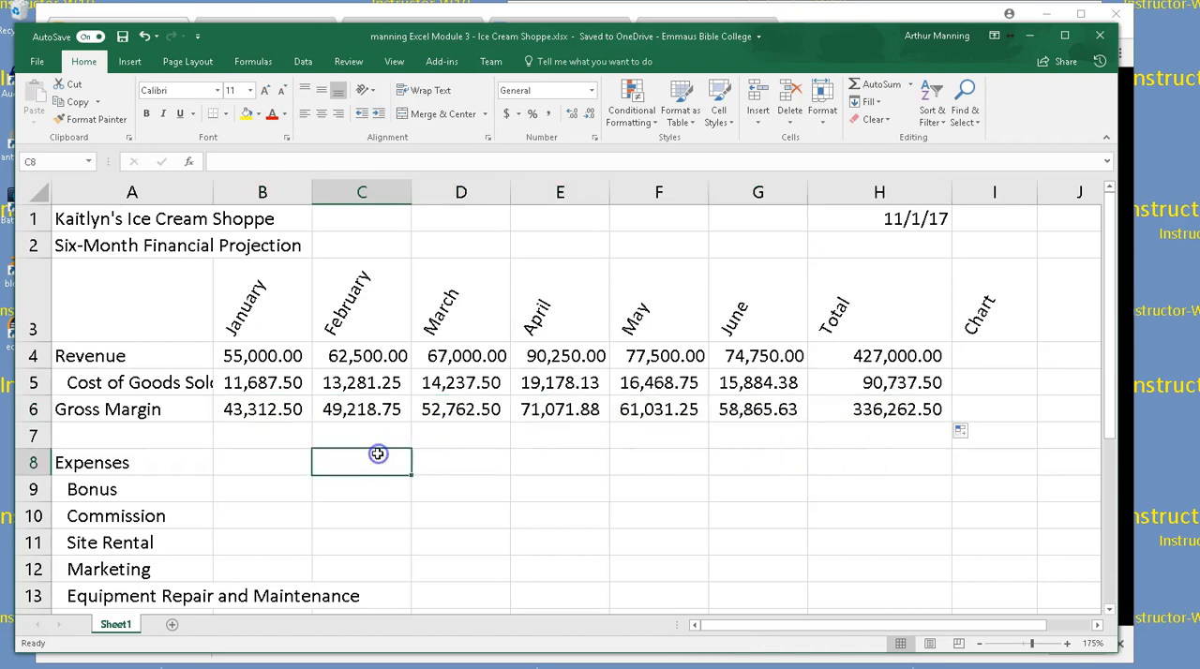
Check which cells the January Gross Margin formula in B6 references, and look over the expense rows below
{"action": "double_click", "coordinate": [266, 410]}
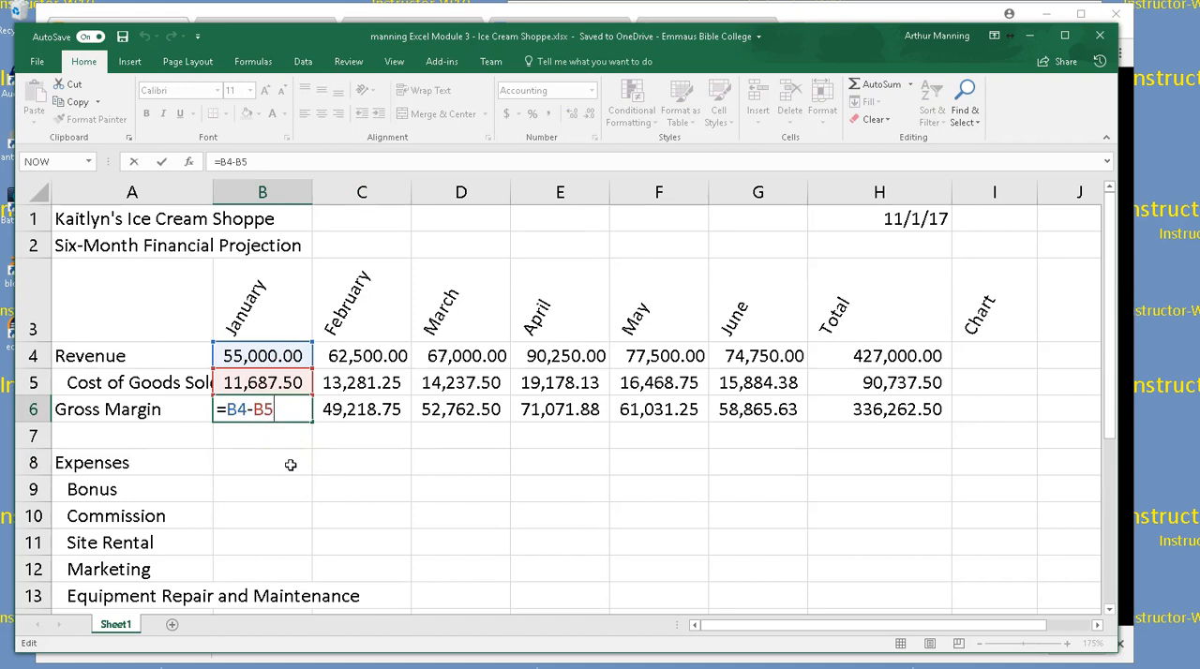
{"action": "key", "text": "Return"}
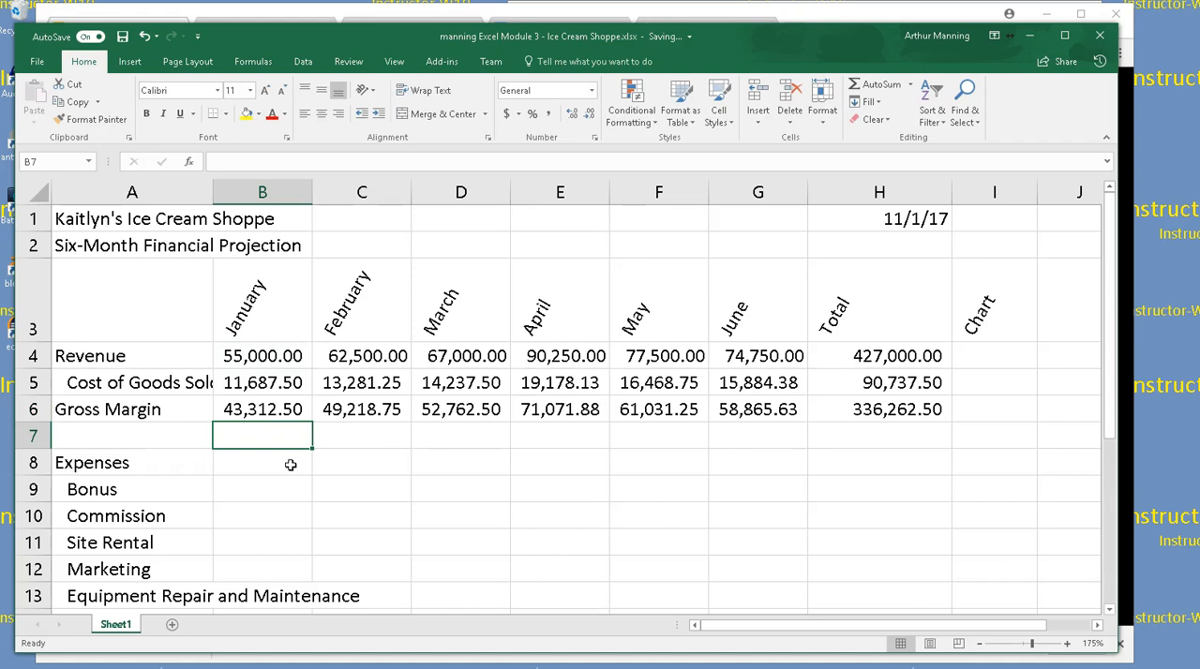
{"action": "scroll", "coordinate": [305, 457], "scroll_direction": "down", "scroll_amount": 1}
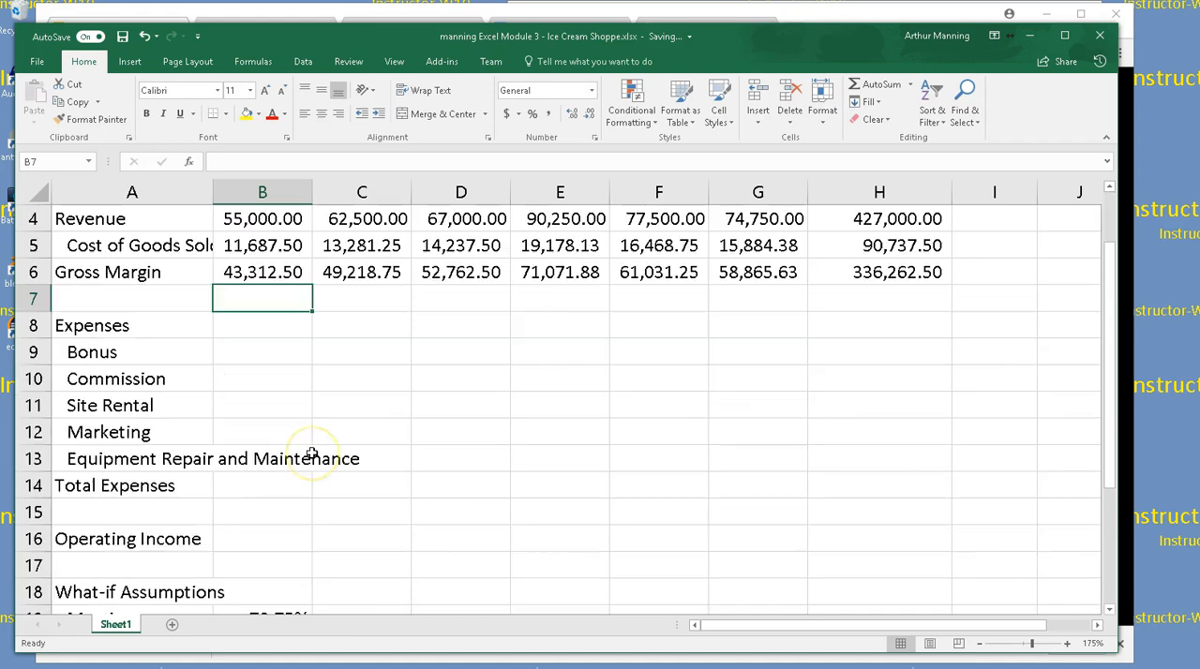
Widen column A so the Sales Revenue for Bonus label fits, and auto-fit column B to its values
{"action": "left_click", "coordinate": [259, 347]}
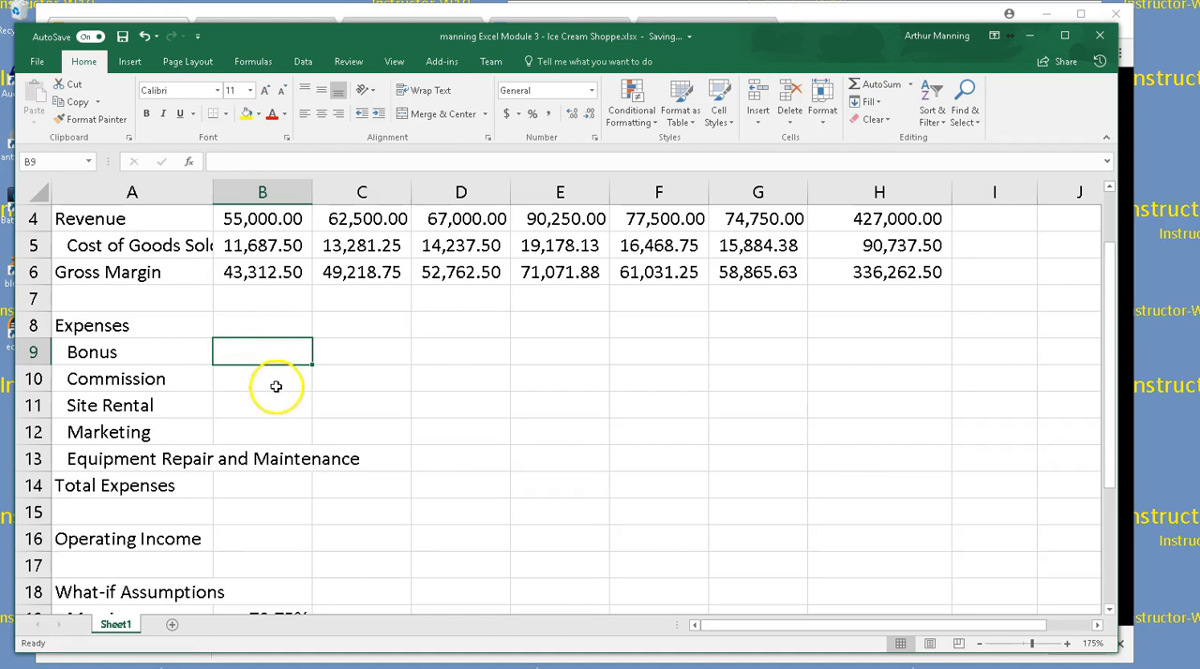
{"action": "scroll", "coordinate": [432, 472], "scroll_direction": "down", "scroll_amount": 1, "text": "ctrl"}
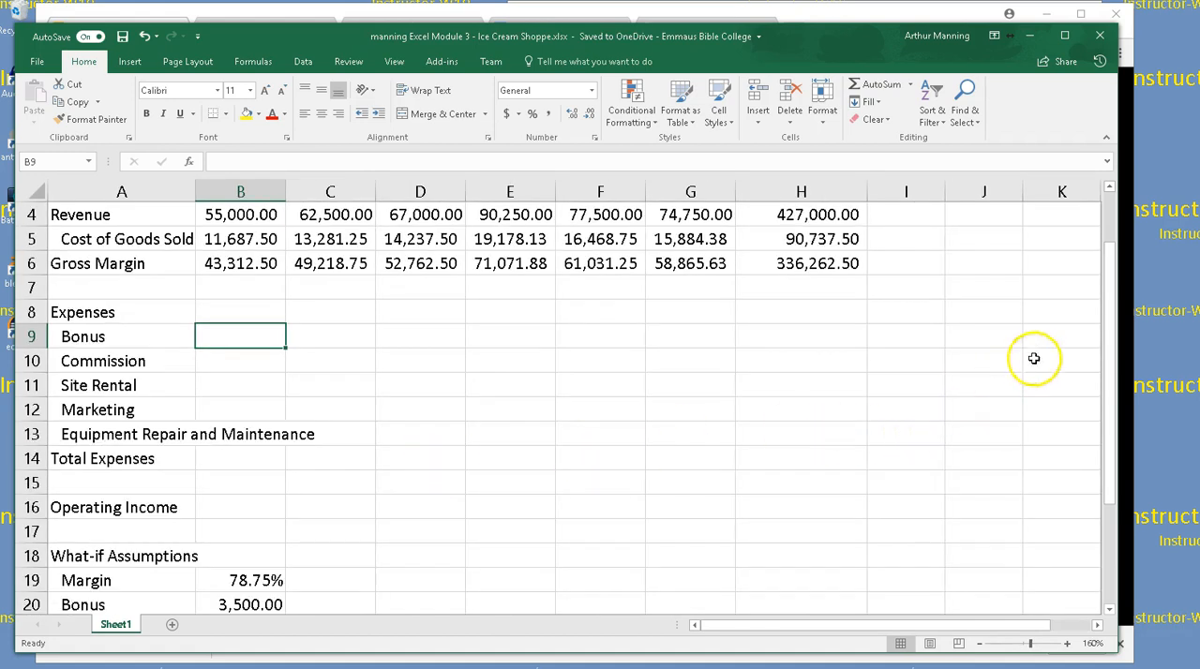
{"action": "left_click_drag", "start_coordinate": [1104, 316], "coordinate": [1109, 356]}
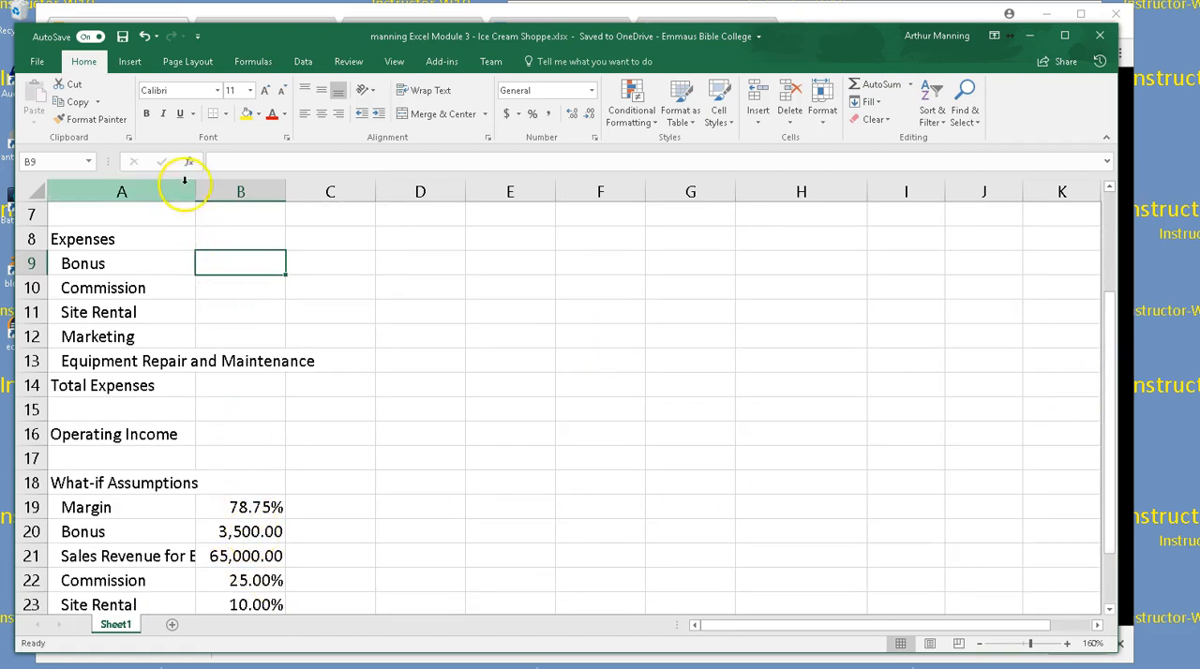
{"action": "left_click_drag", "start_coordinate": [198, 191], "coordinate": [252, 192]}
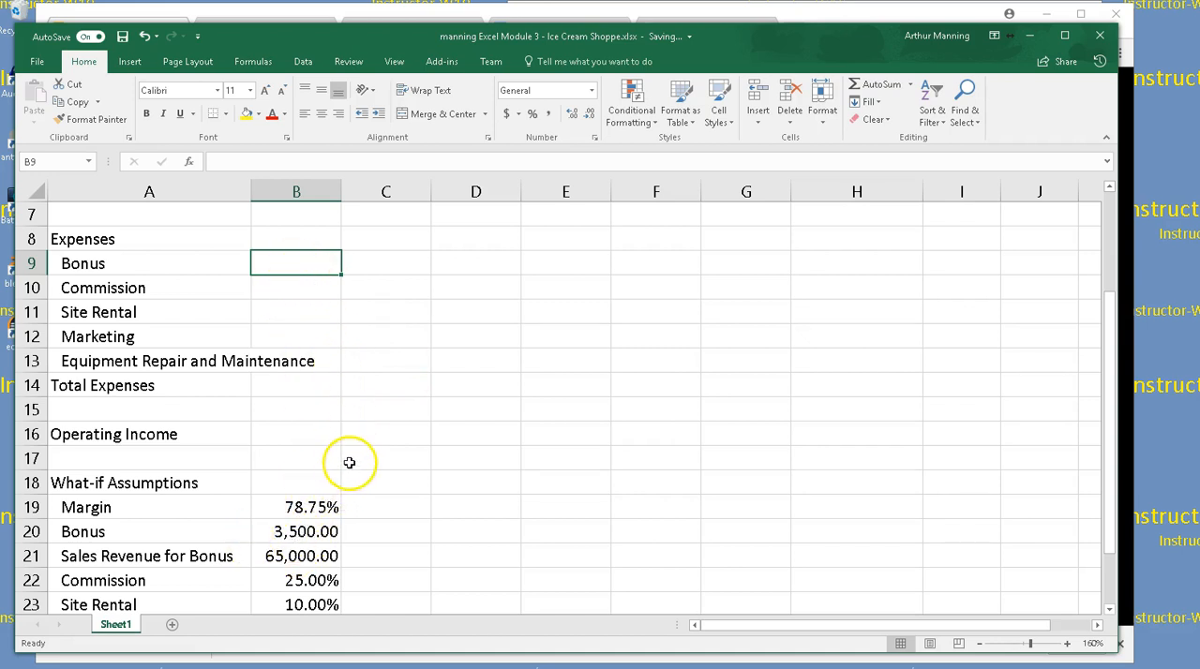
{"action": "scroll", "coordinate": [350, 460], "scroll_direction": "down", "scroll_amount": 1}
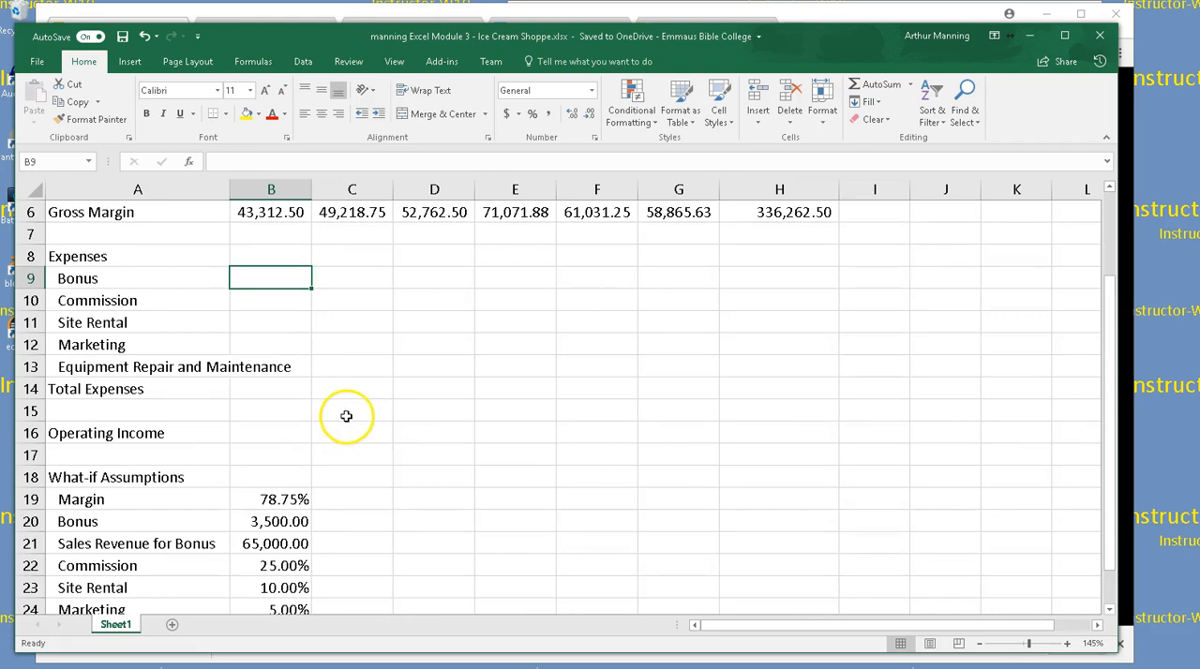
{"action": "scroll", "coordinate": [346, 417], "scroll_direction": "down", "scroll_amount": 1}
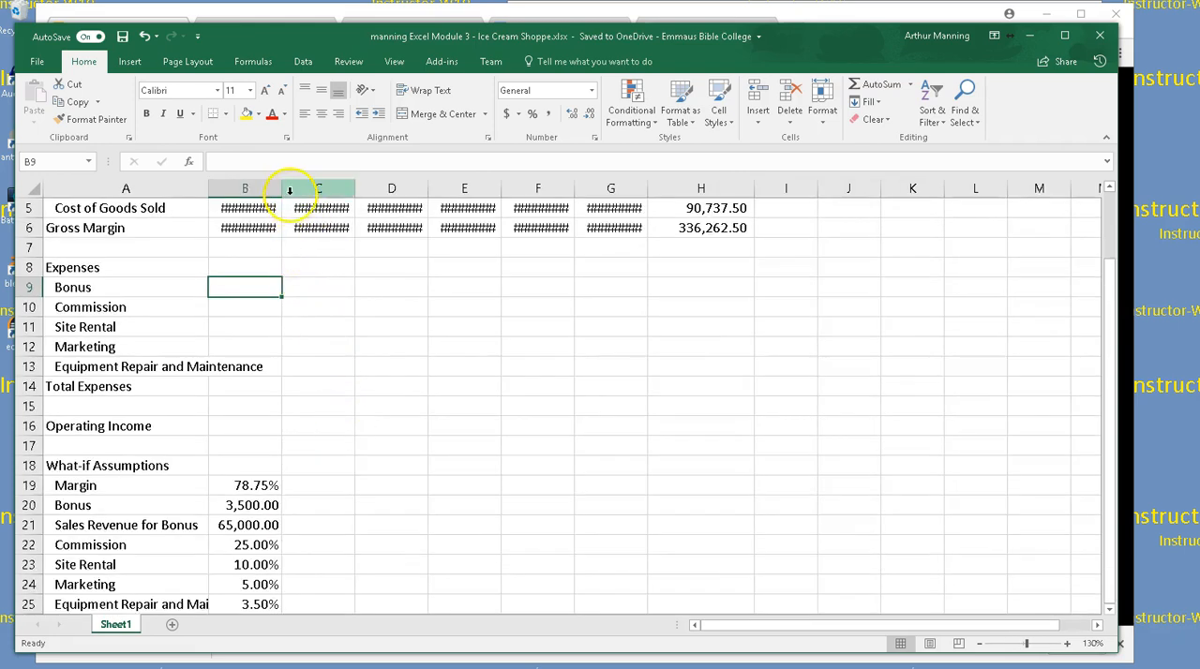
{"action": "double_click", "coordinate": [282, 189]}
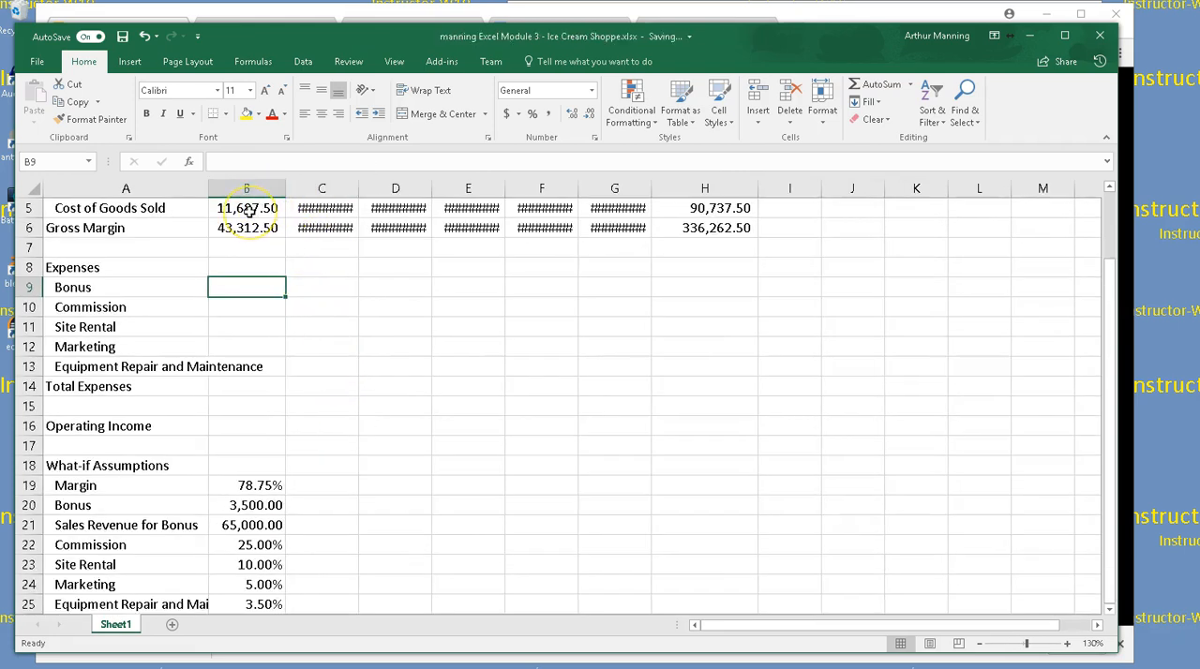
Collapse the ribbon to show more rows, and set the zoom to 145% so the monthly figures are readable
{"action": "scroll", "coordinate": [254, 212], "scroll_direction": "up", "scroll_amount": 1}
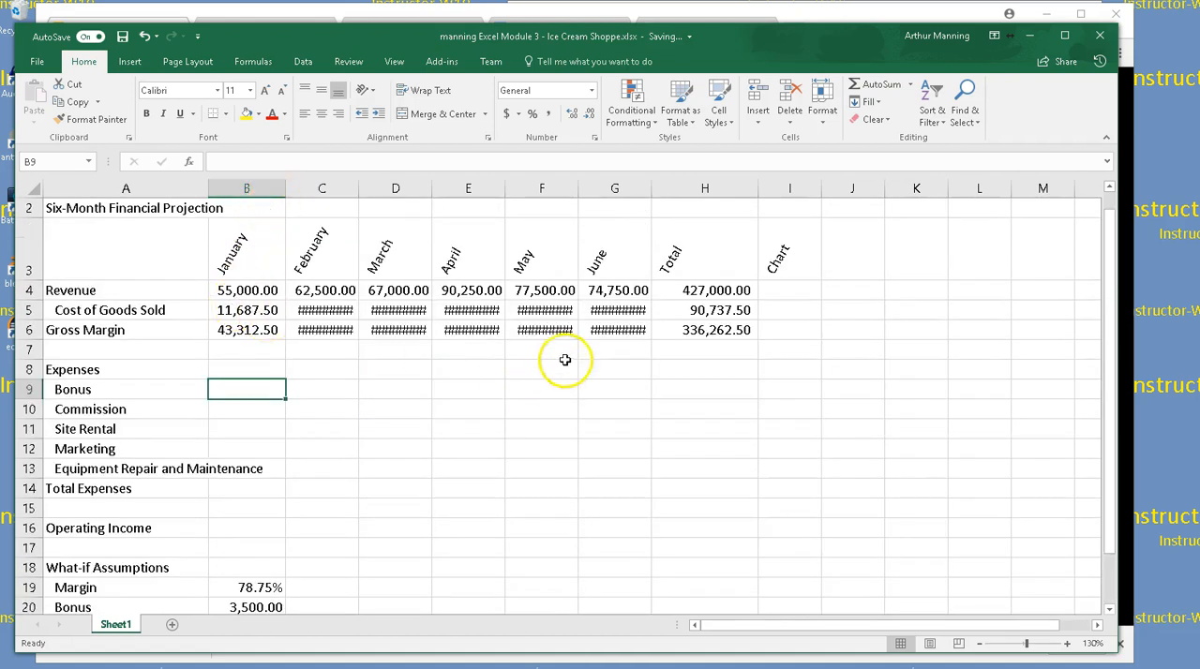
{"action": "scroll", "coordinate": [545, 493], "scroll_direction": "down", "scroll_amount": 1}
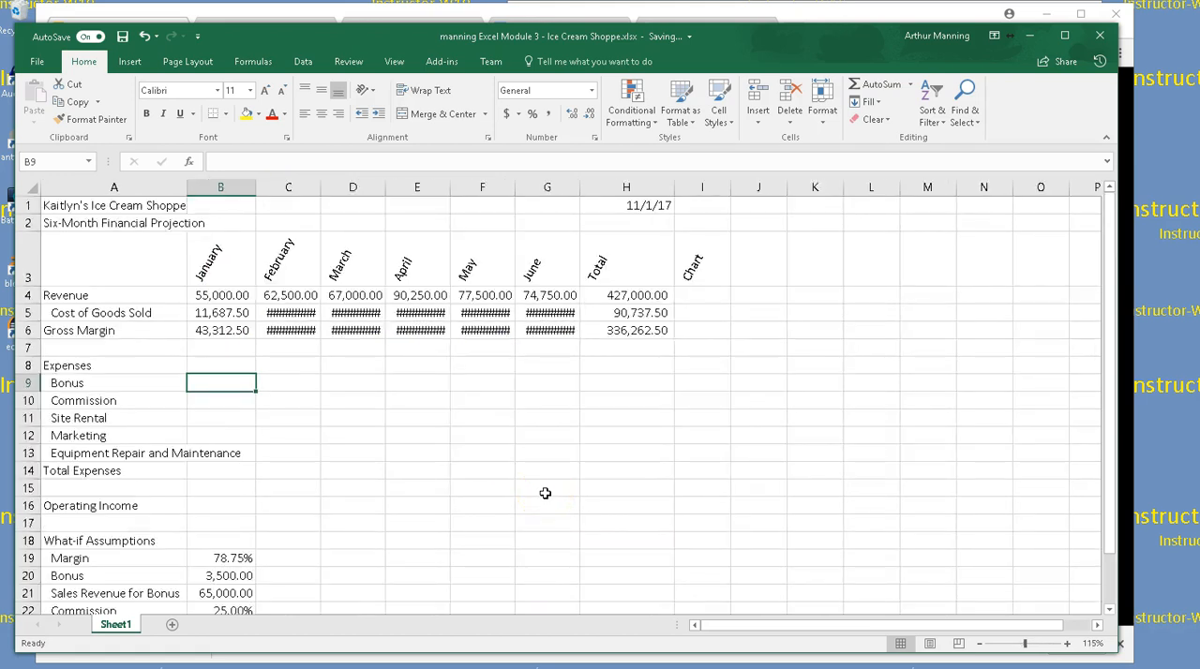
{"action": "scroll", "coordinate": [545, 493], "scroll_direction": "up", "scroll_amount": 1}
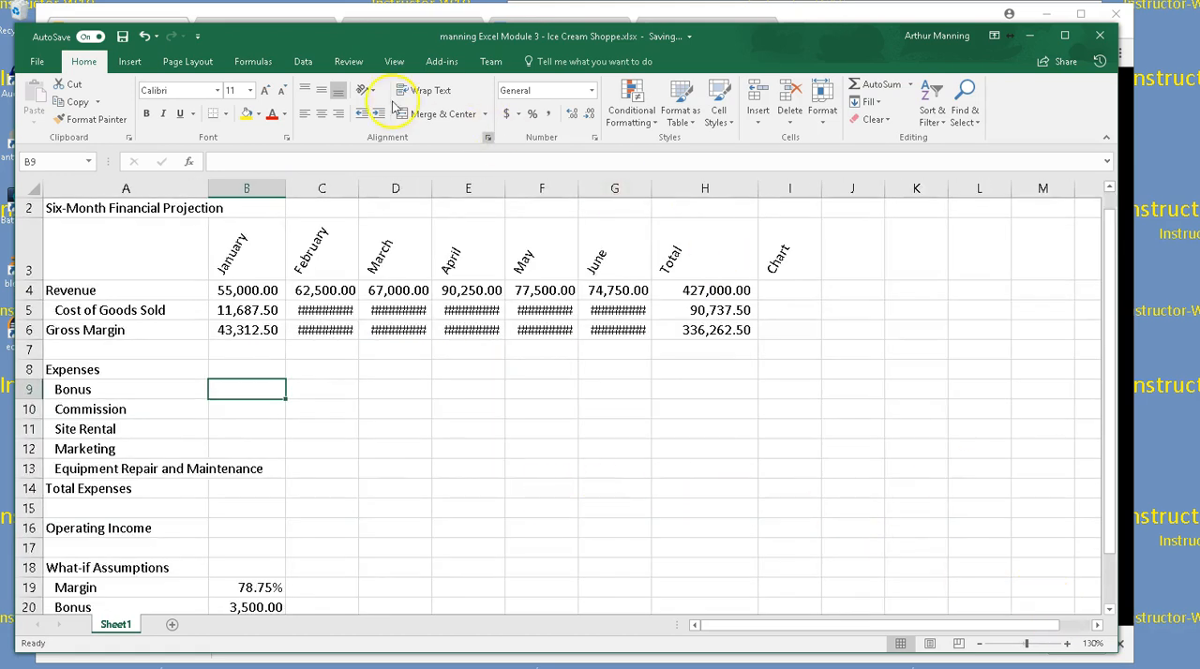
{"action": "double_click", "coordinate": [83, 61]}
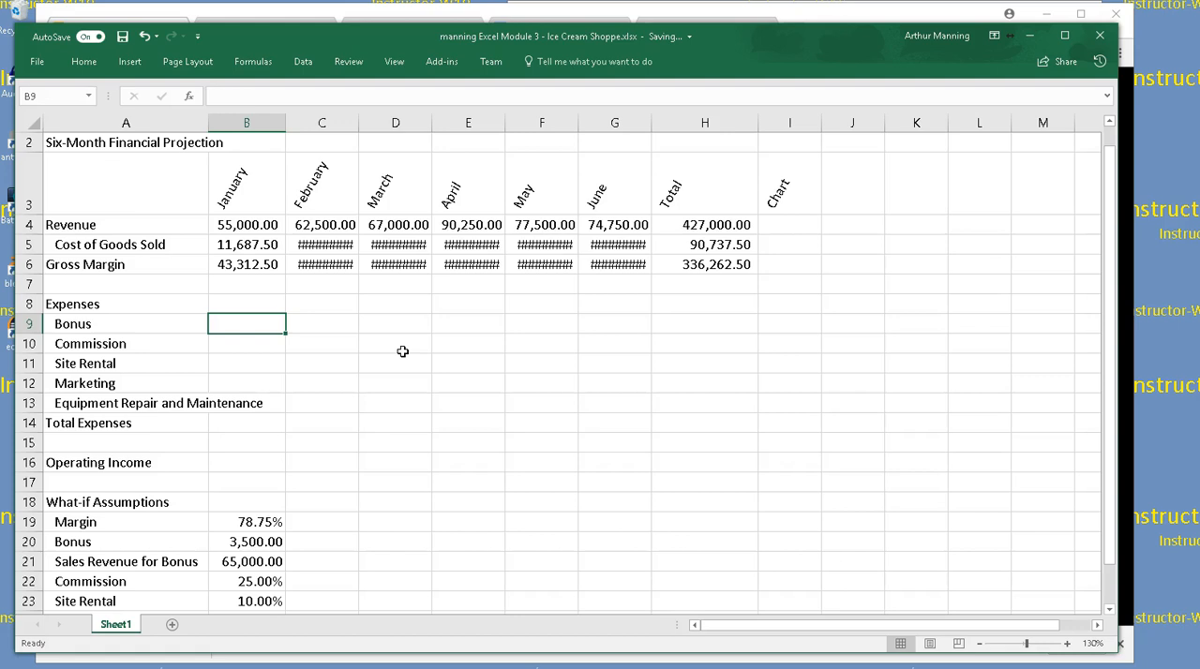
{"action": "scroll", "coordinate": [400, 347], "scroll_direction": "up", "scroll_amount": 1}
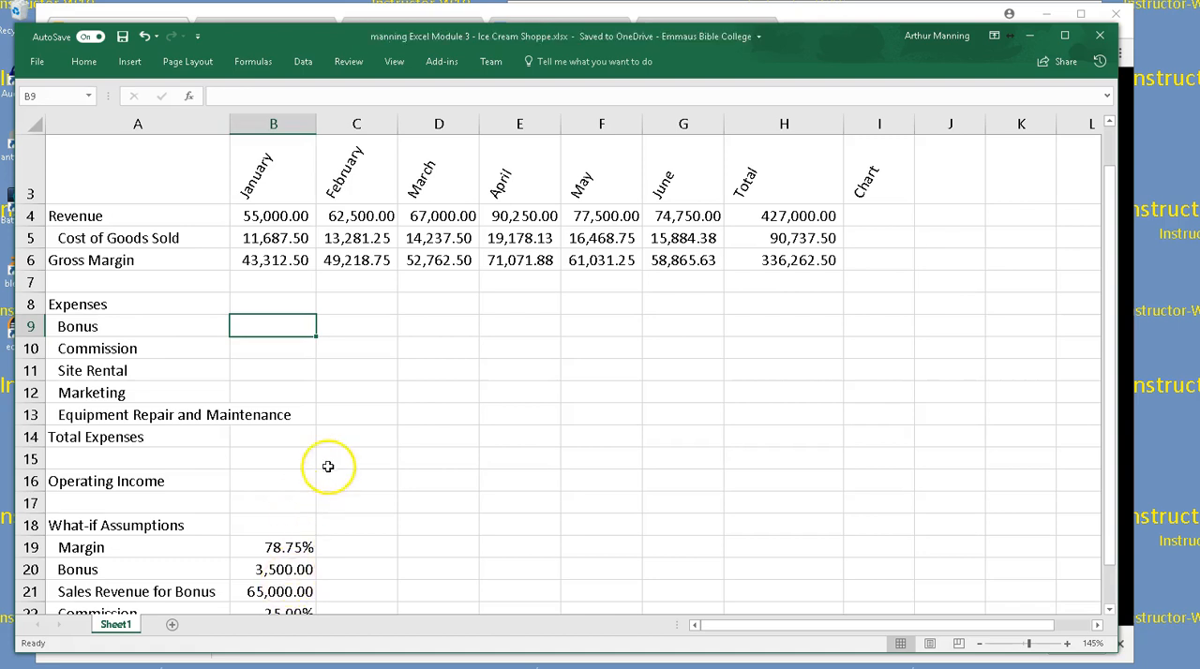
Enter the January Bonus formula =IF(B4>$B$21,$B$20) in B9, with absolute references to the What-if Assumptions
{"action": "double_click", "coordinate": [291, 324]}
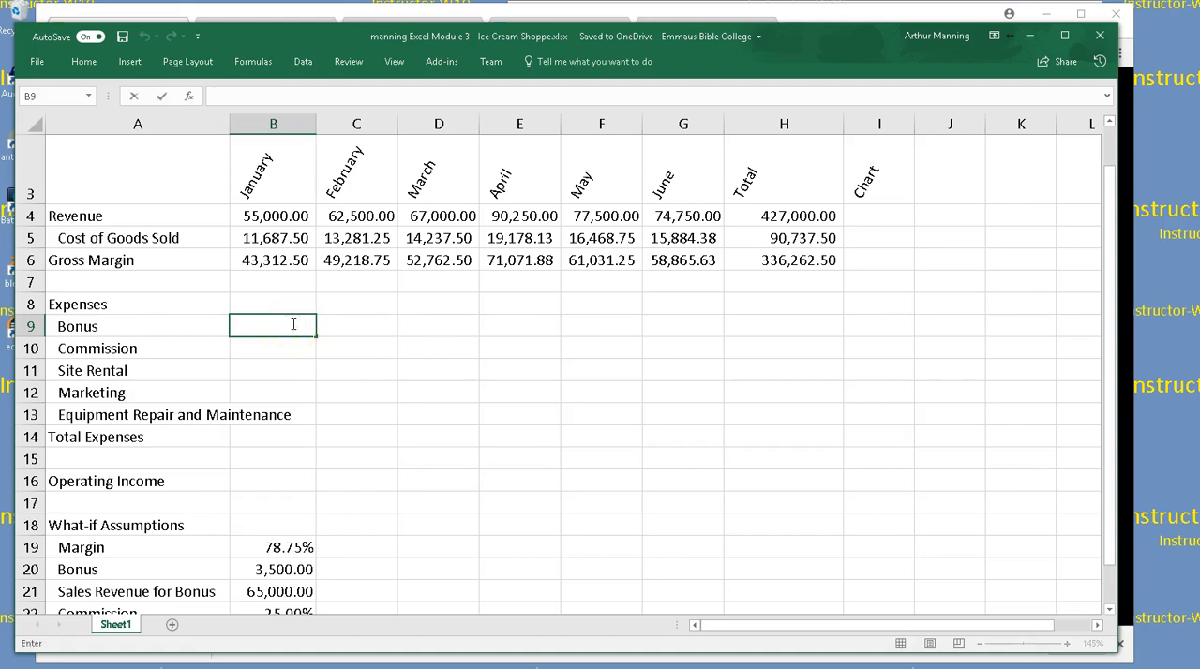
{"action": "type", "text": "=if("}
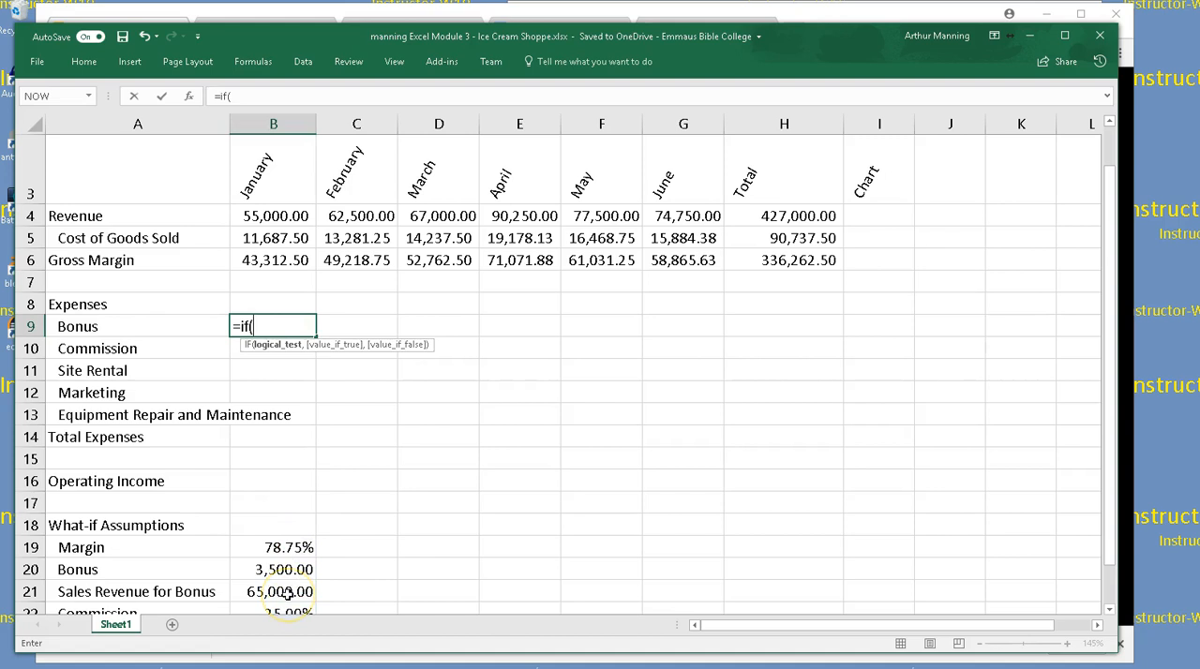
{"action": "left_click", "coordinate": [264, 215]}
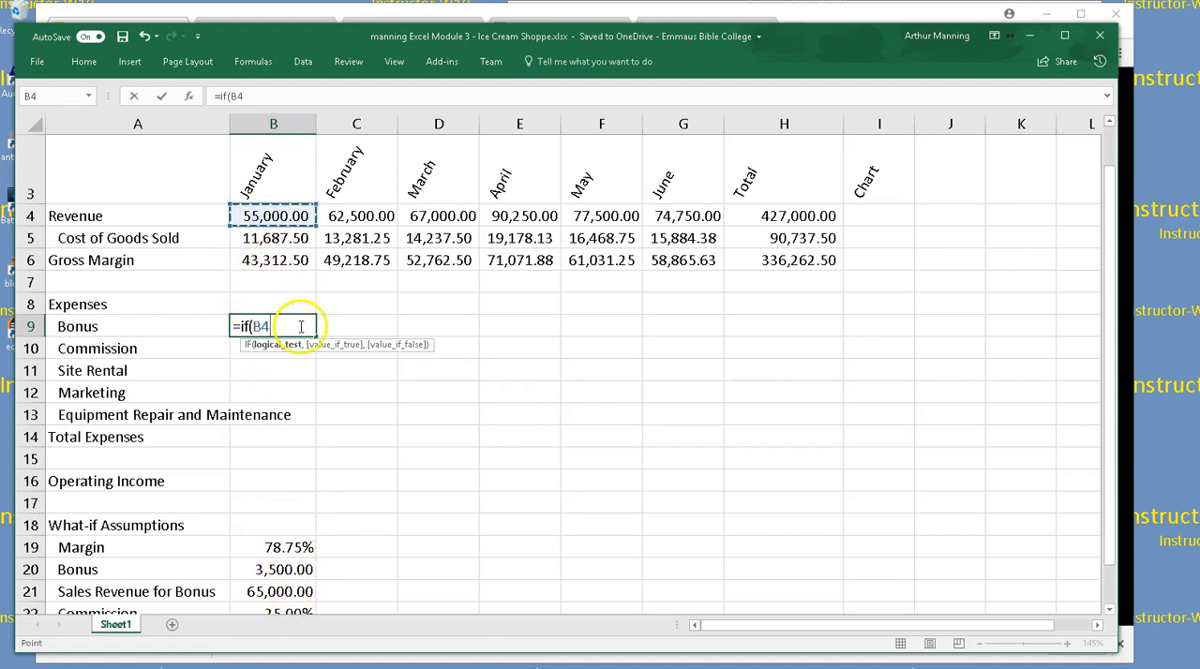
{"action": "type", "text": ">"}
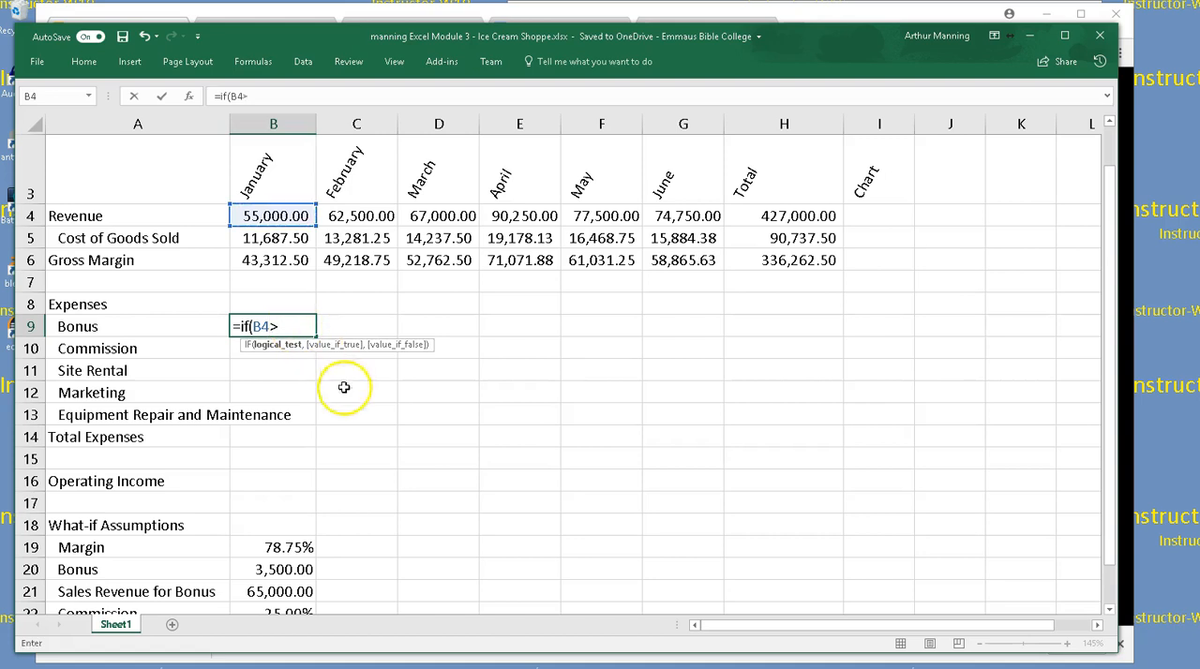
{"action": "left_click", "coordinate": [268, 589]}
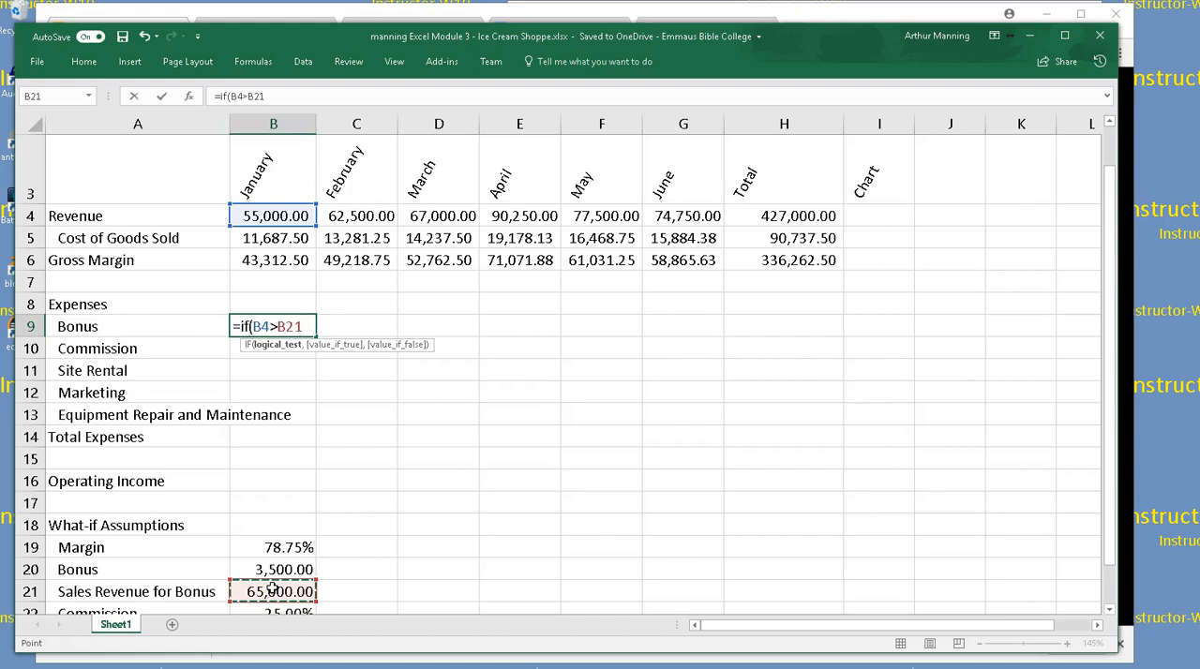
{"action": "key", "text": "F4"}
{"action": "type", "text": ","}
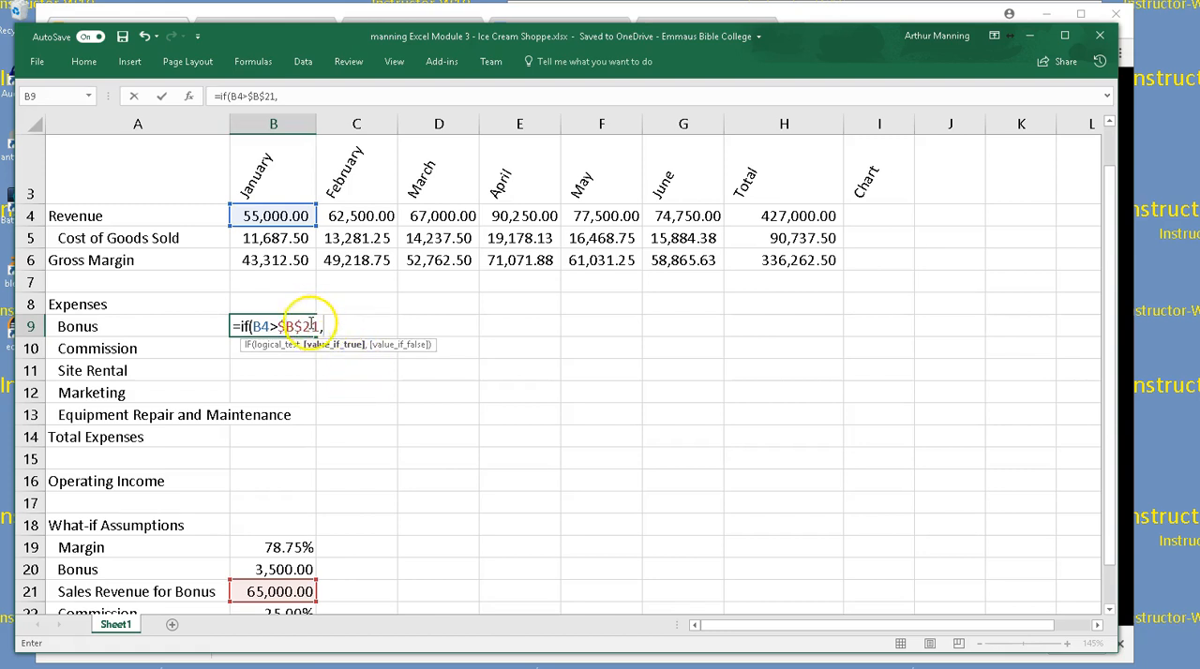
{"action": "left_click", "coordinate": [261, 569]}
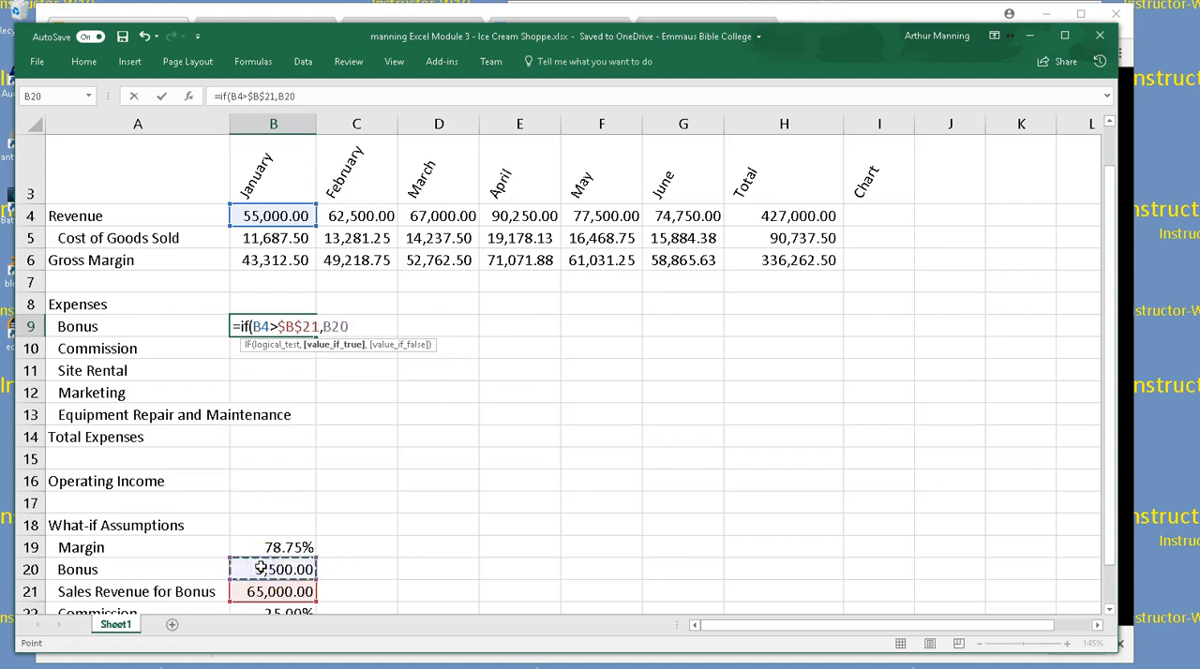
{"action": "key", "text": "F4"}
{"action": "type", "text": ")"}
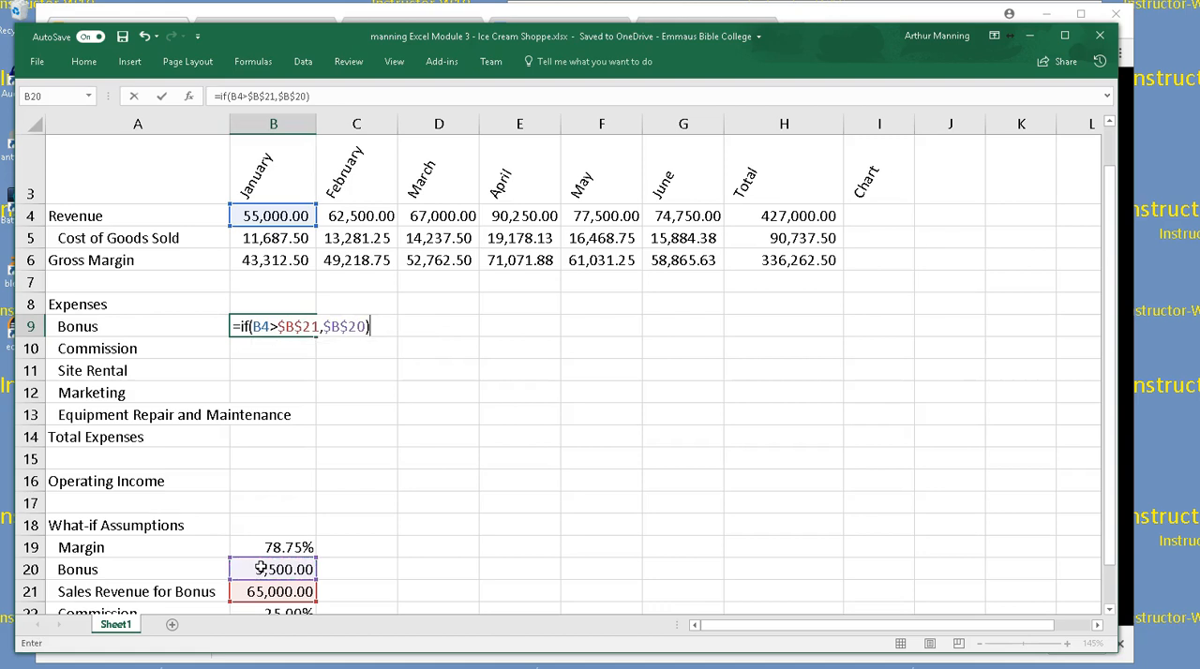
{"action": "key", "text": "Return"}
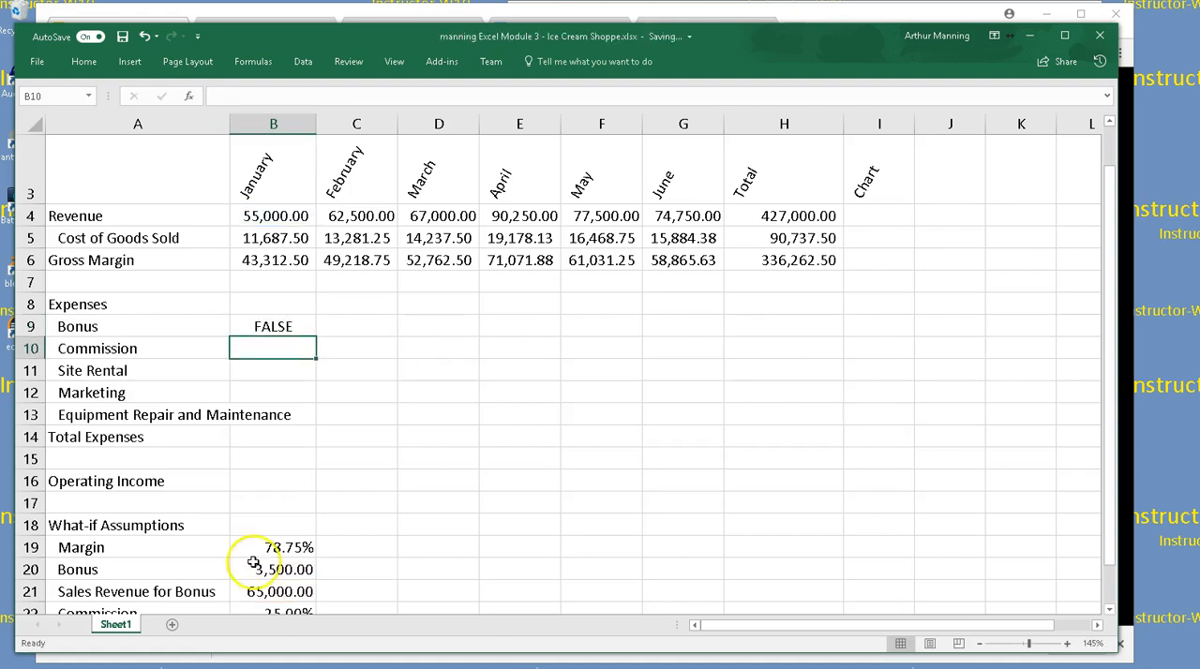
Add 0 as the value-if-false argument of the January Bonus formula in B9
{"action": "left_click", "coordinate": [305, 326]}
{"action": "double_click", "coordinate": [305, 325]}
{"action": "left_click", "coordinate": [365, 326]}
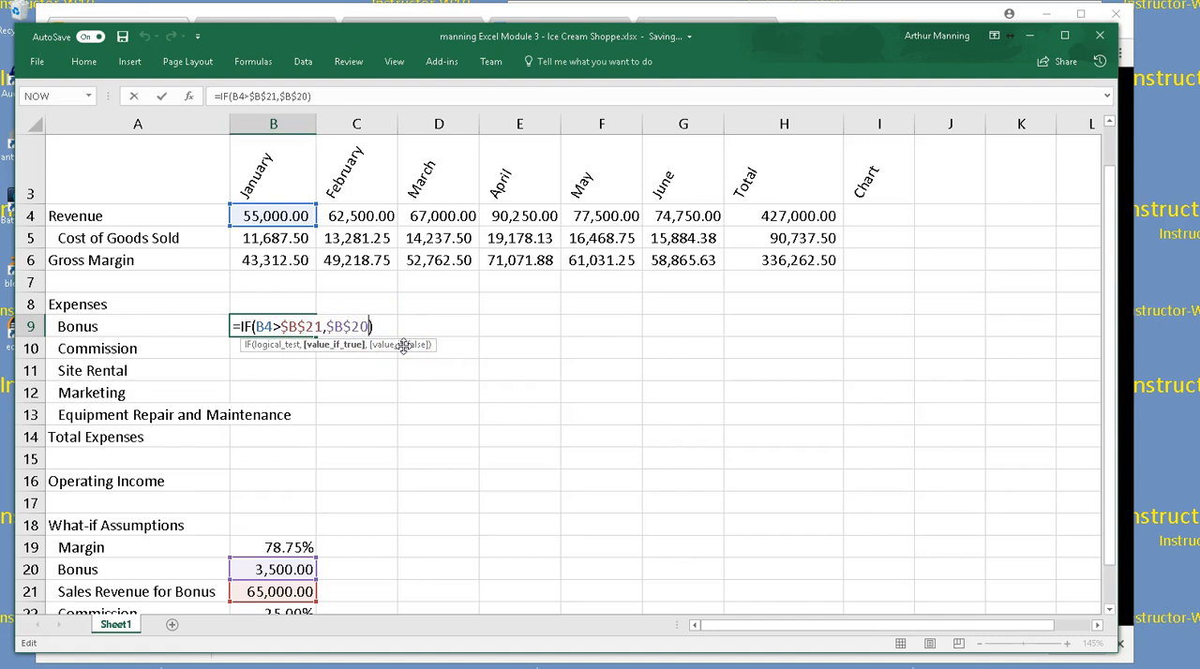
{"action": "type", "text": ",0"}
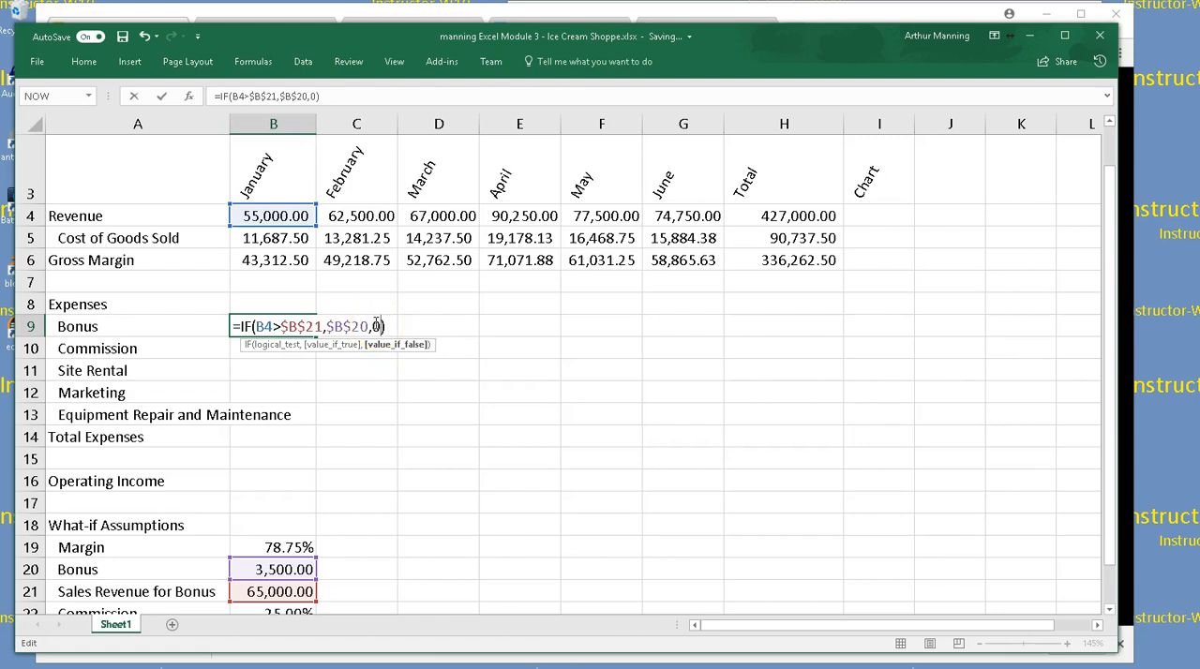
{"action": "key", "text": "Return"}
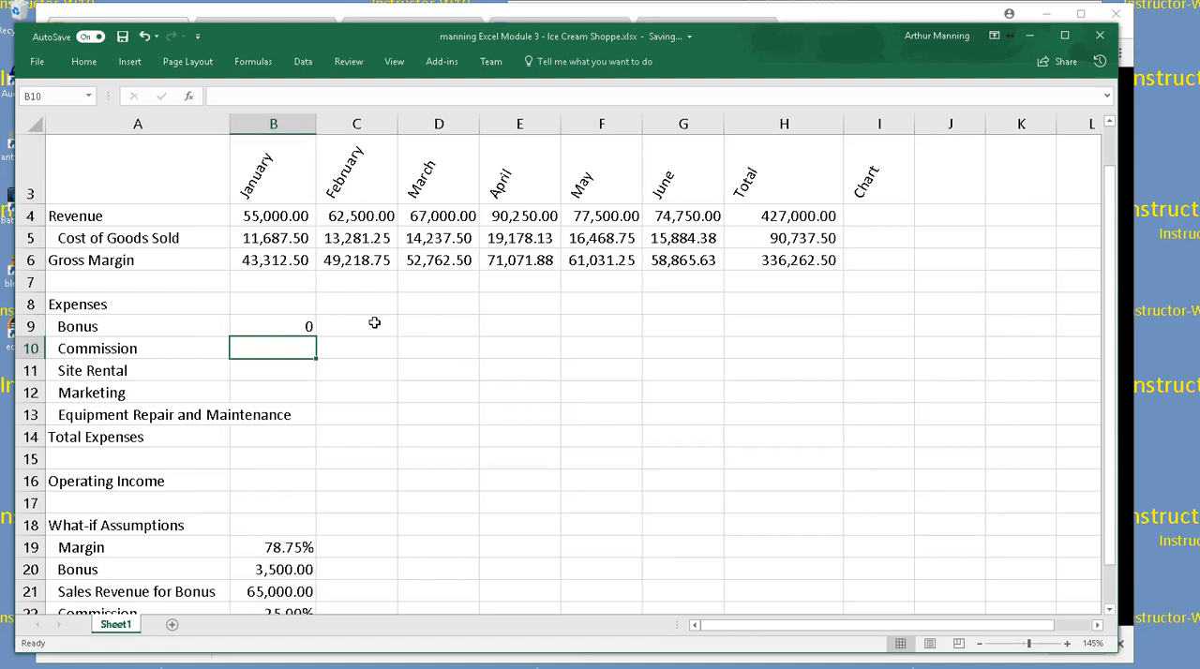
Try filling the Bonus formula from B9 across through June, to G9, and undo the fill
{"action": "left_click", "coordinate": [305, 326]}
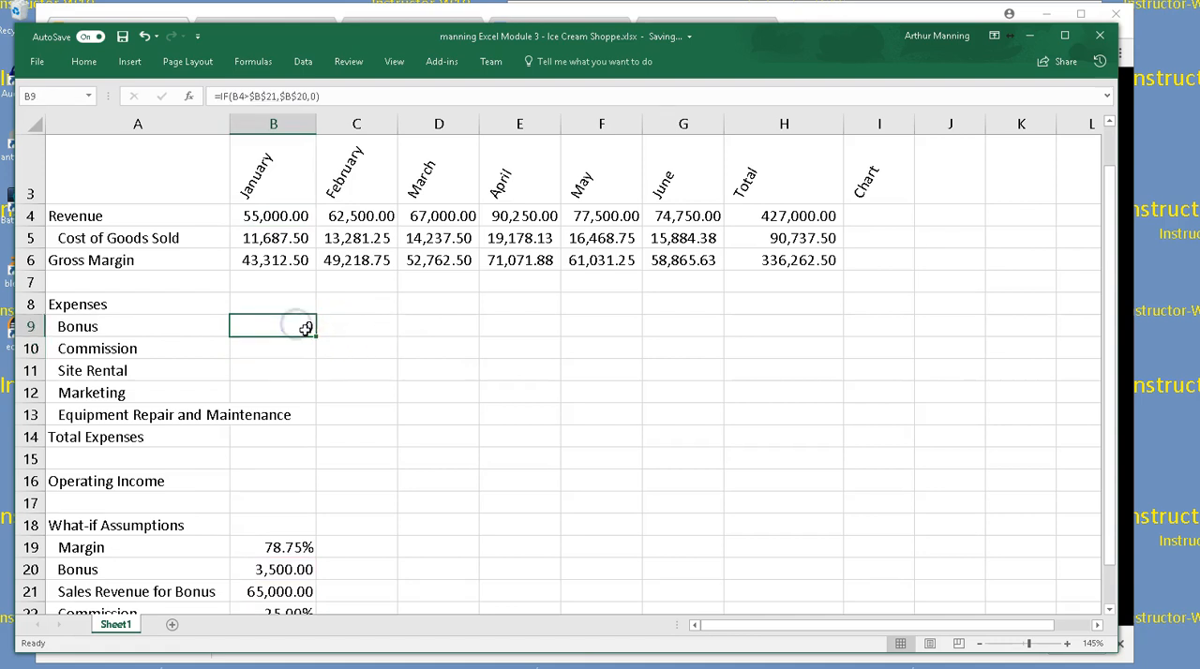
{"action": "left_click_drag", "start_coordinate": [318, 336], "coordinate": [704, 327]}
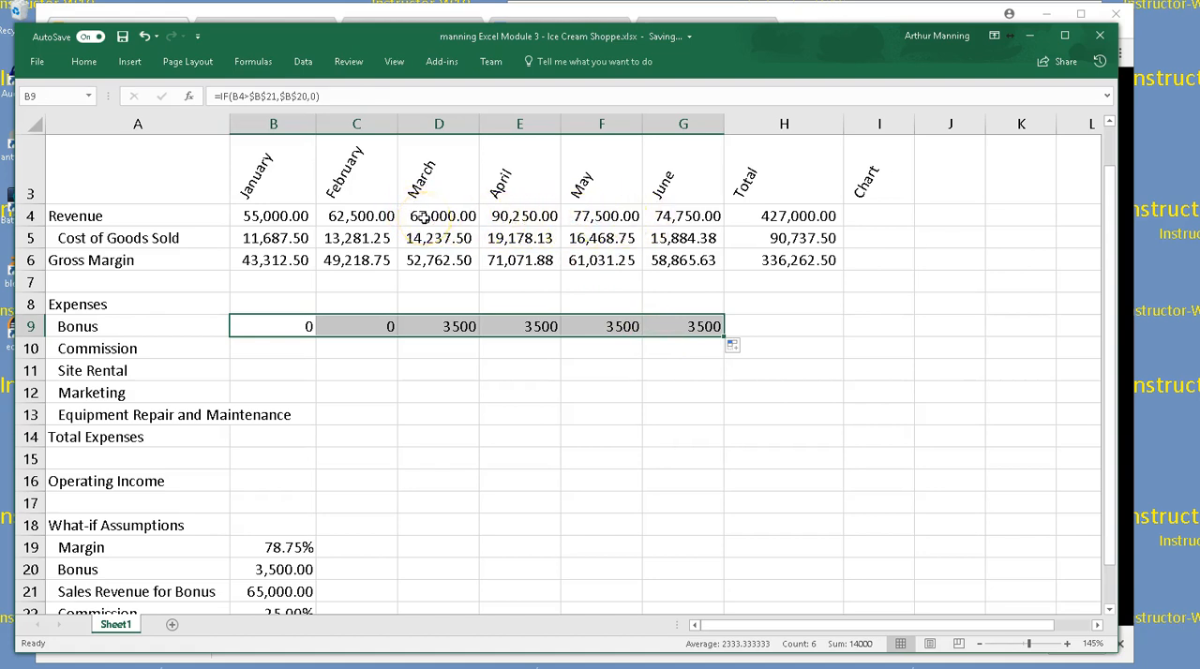
{"action": "scroll", "coordinate": [403, 188], "scroll_direction": "up", "scroll_amount": 1}
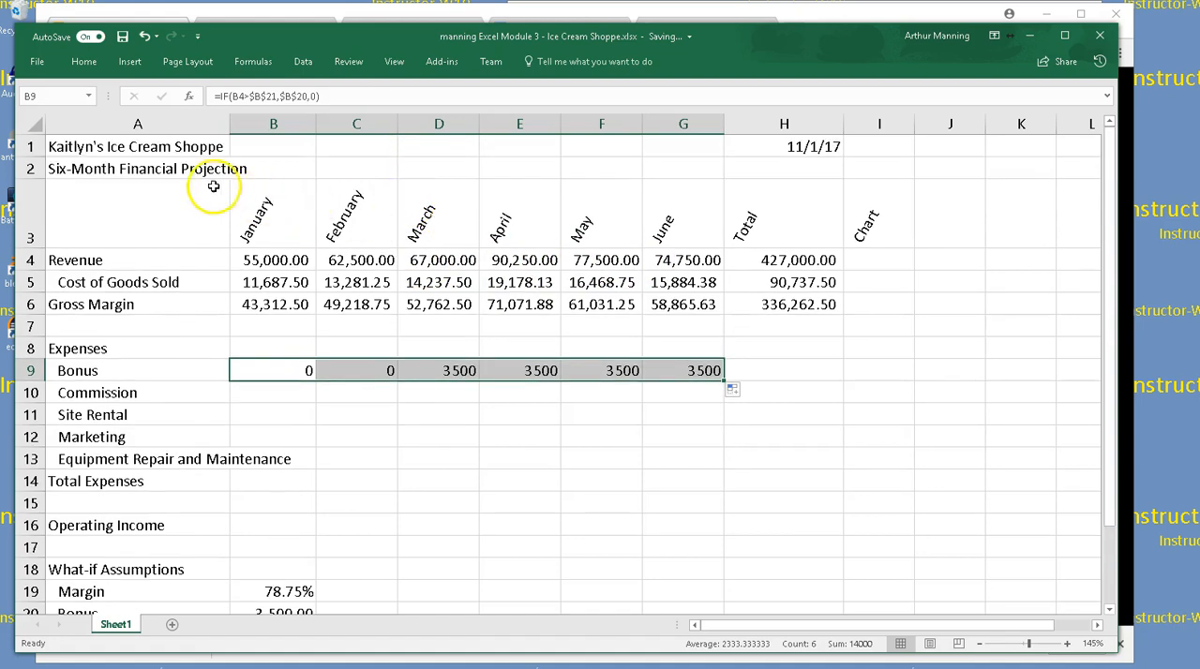
{"action": "scroll", "coordinate": [462, 426], "scroll_direction": "down", "scroll_amount": 1}
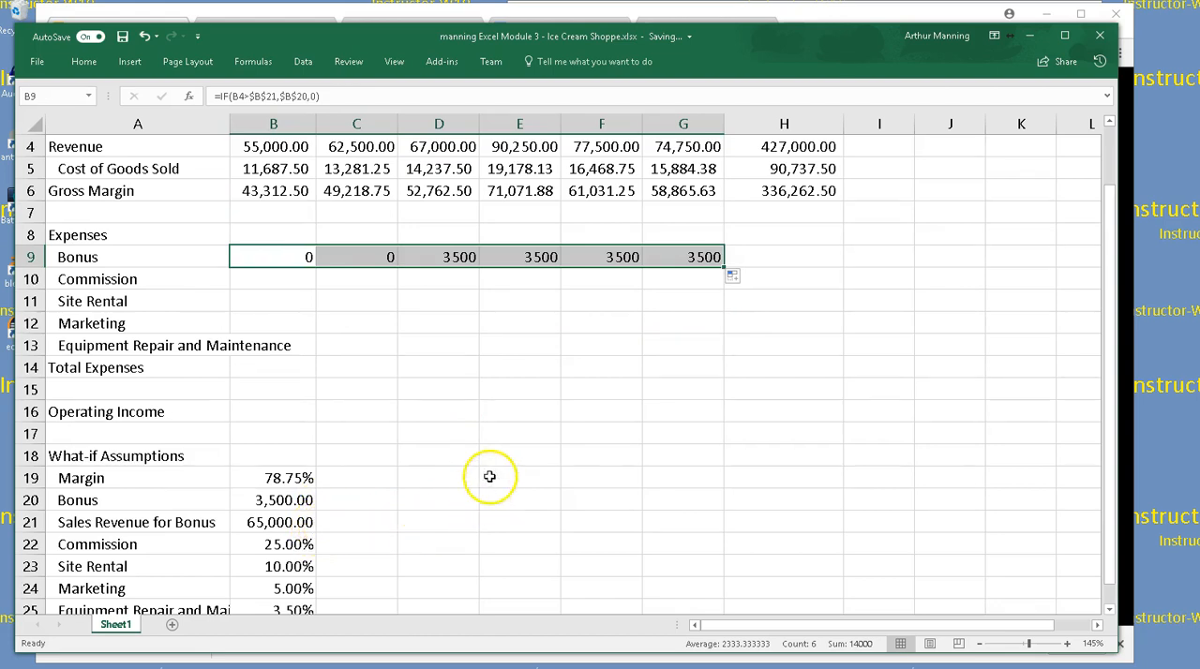
{"action": "scroll", "coordinate": [490, 475], "scroll_direction": "up", "scroll_amount": 1}
{"action": "scroll", "coordinate": [490, 475], "scroll_direction": "down", "scroll_amount": 1}
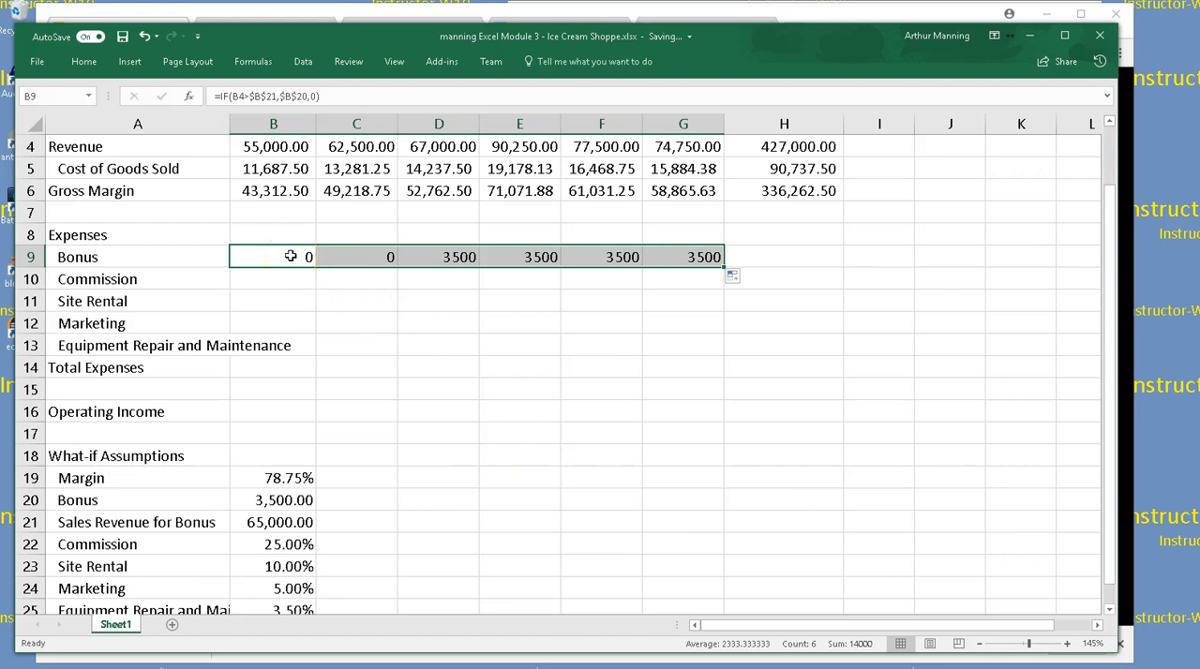
{"action": "key", "text": "ctrl+z"}
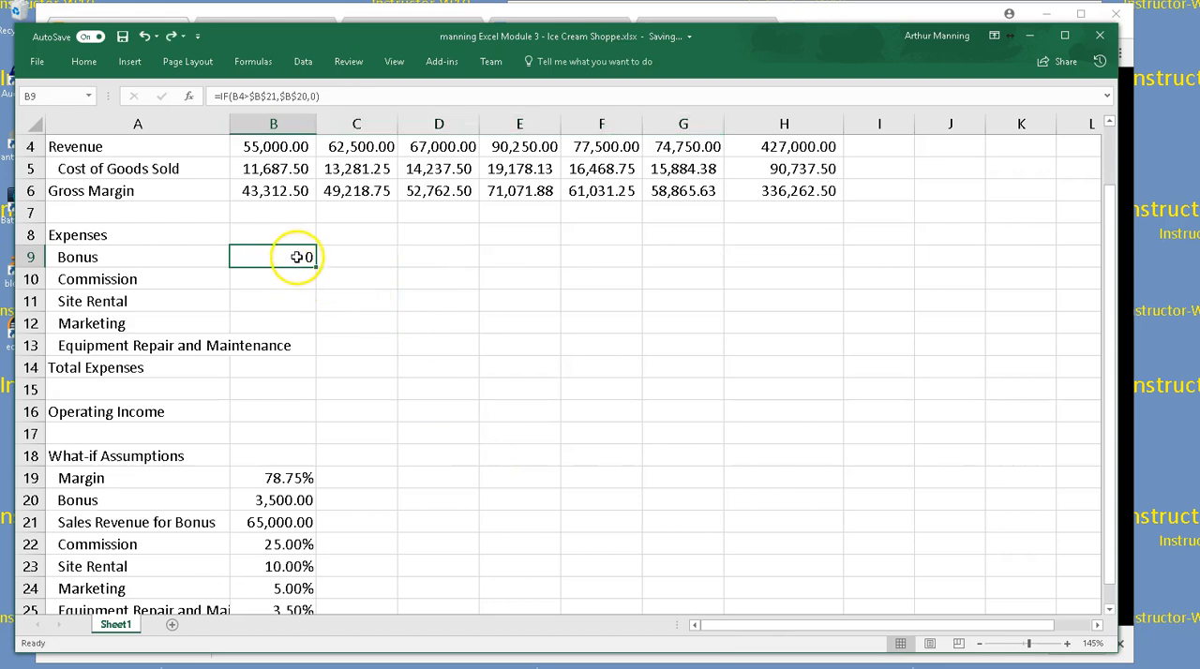
Re-enter the complete January Bonus formula =IF(B4>$B$21,$B$20,0) in B9, comparing January Revenue with the Sales Revenue for Bonus
{"action": "double_click", "coordinate": [298, 256]}
{"action": "key", "text": "Escape"}
{"action": "type", "text": "="}
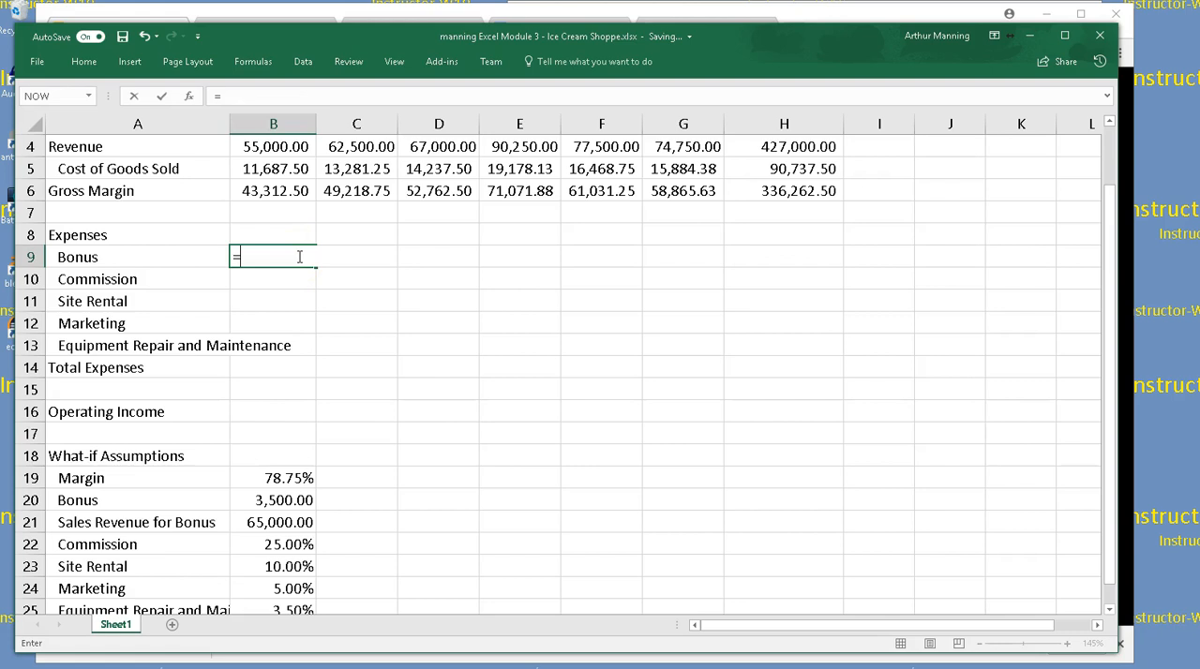
{"action": "type", "text": "if("}
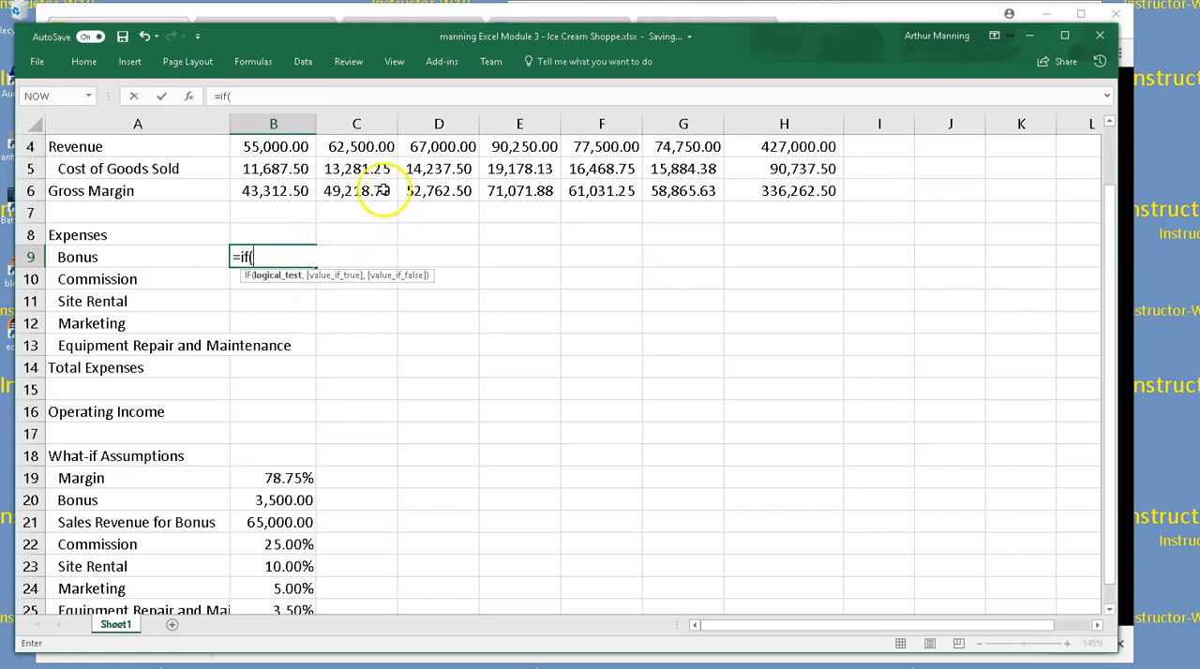
{"action": "left_click", "coordinate": [279, 148]}
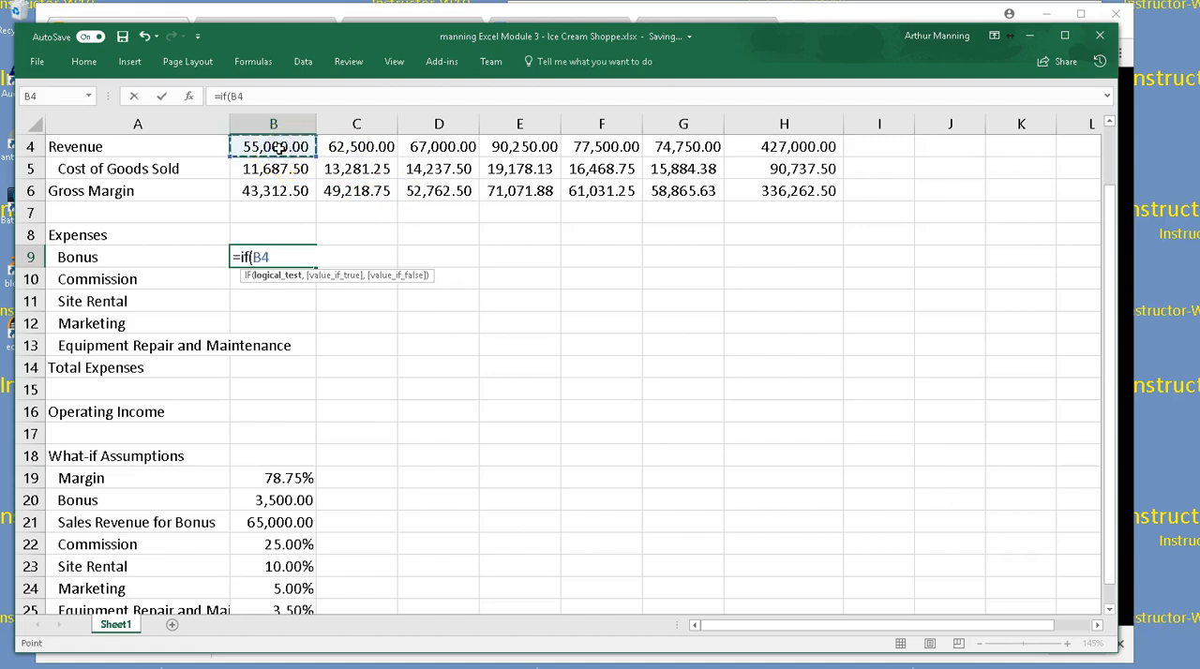
{"action": "type", "text": ">"}
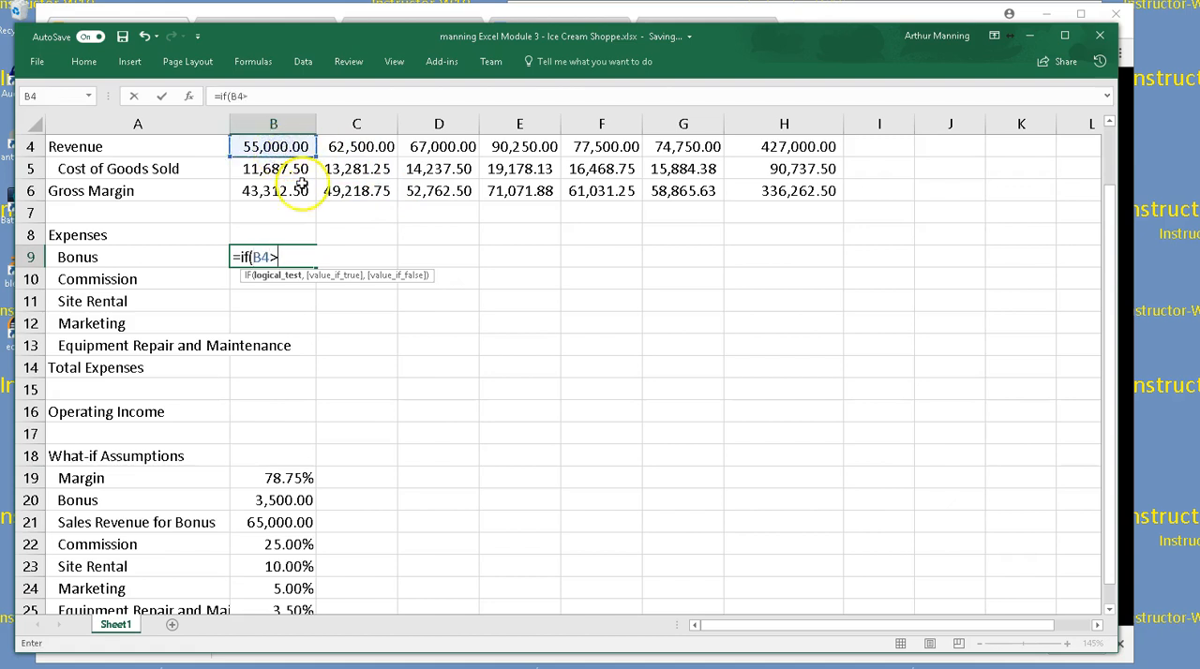
{"action": "left_click", "coordinate": [279, 522]}
{"action": "key", "text": "F4"}
{"action": "type", "text": ","}
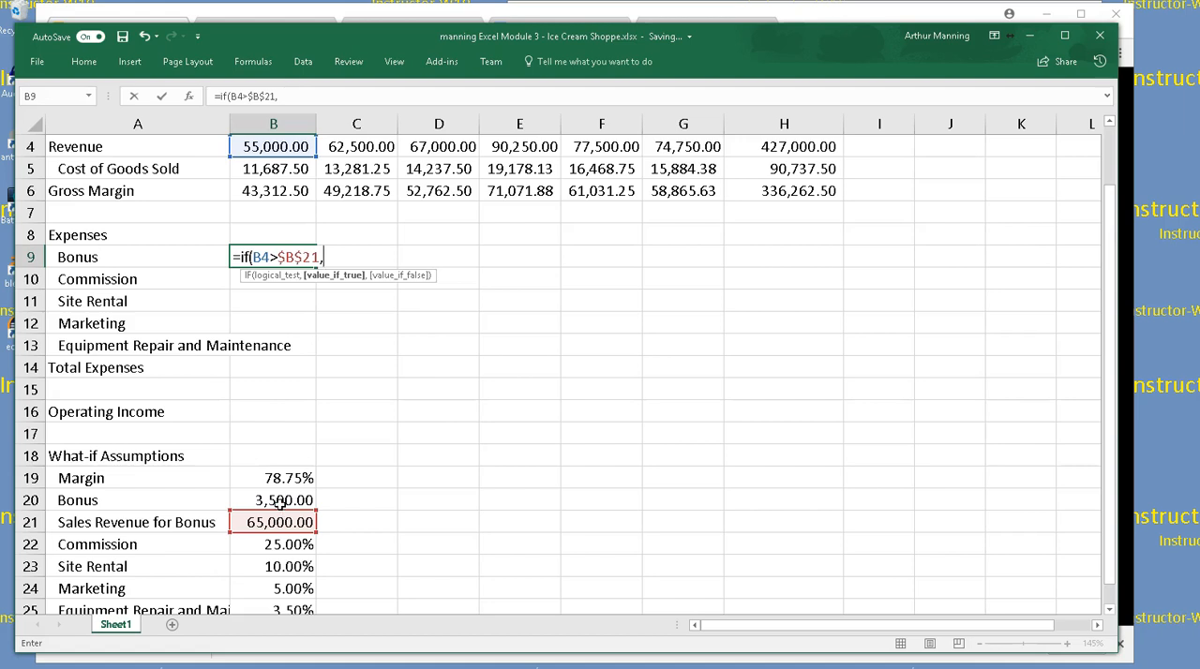
{"action": "left_click", "coordinate": [282, 504]}
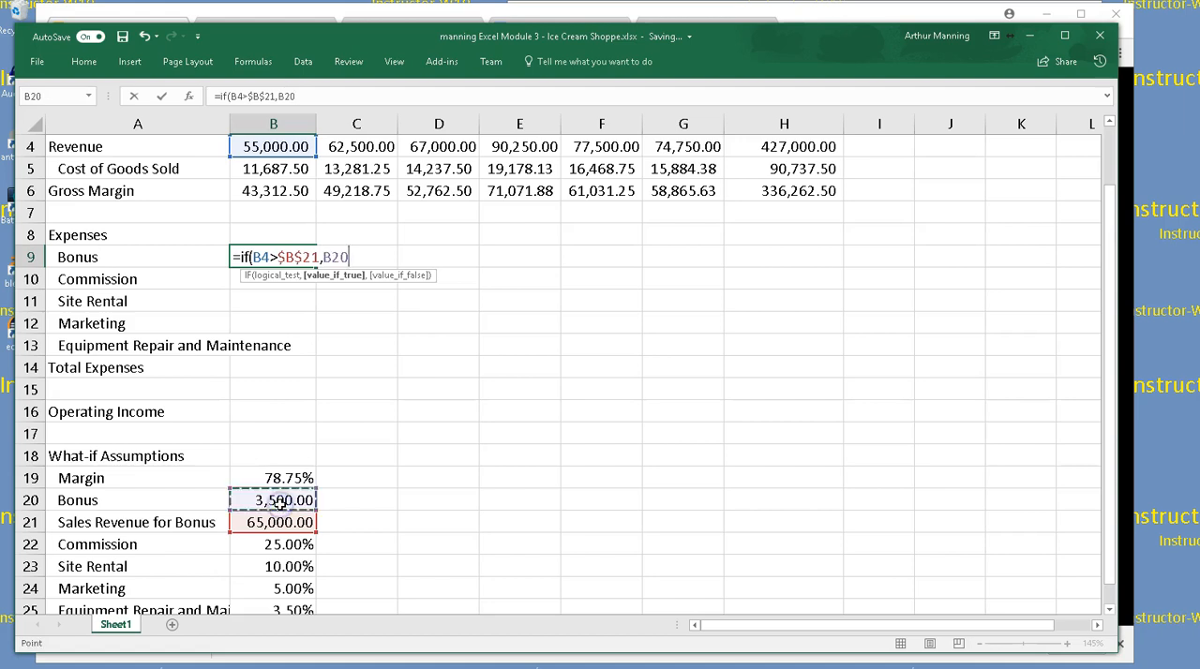
{"action": "key", "text": "F4"}
{"action": "type", "text": ",0)"}
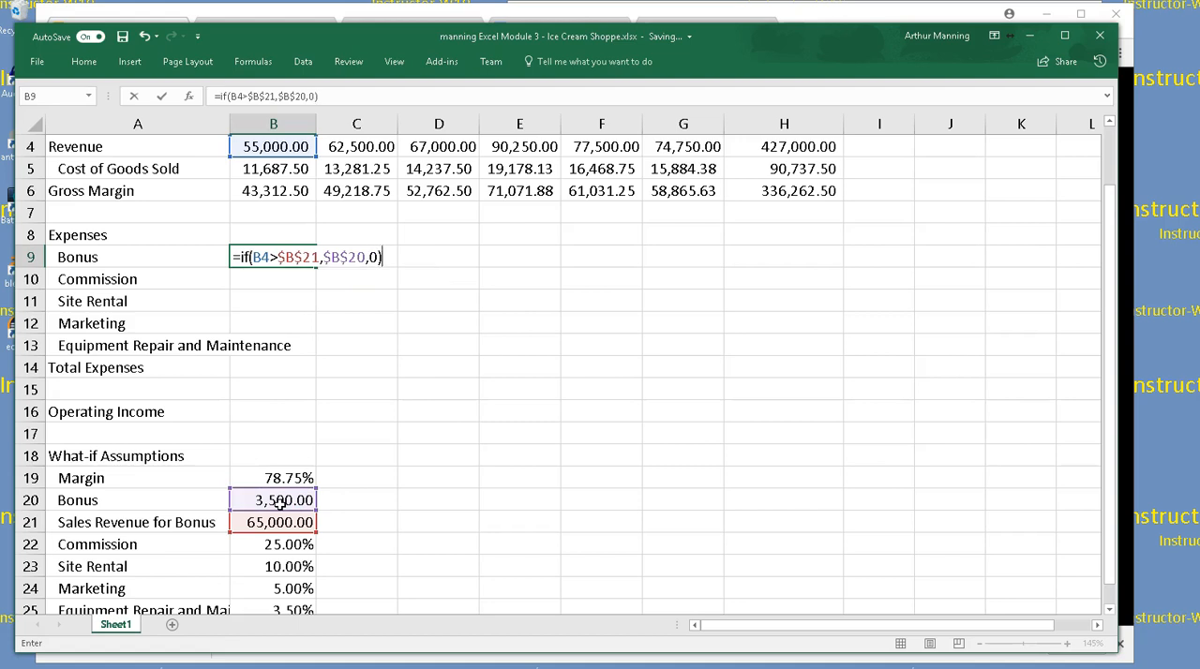
{"action": "key", "text": "Return"}
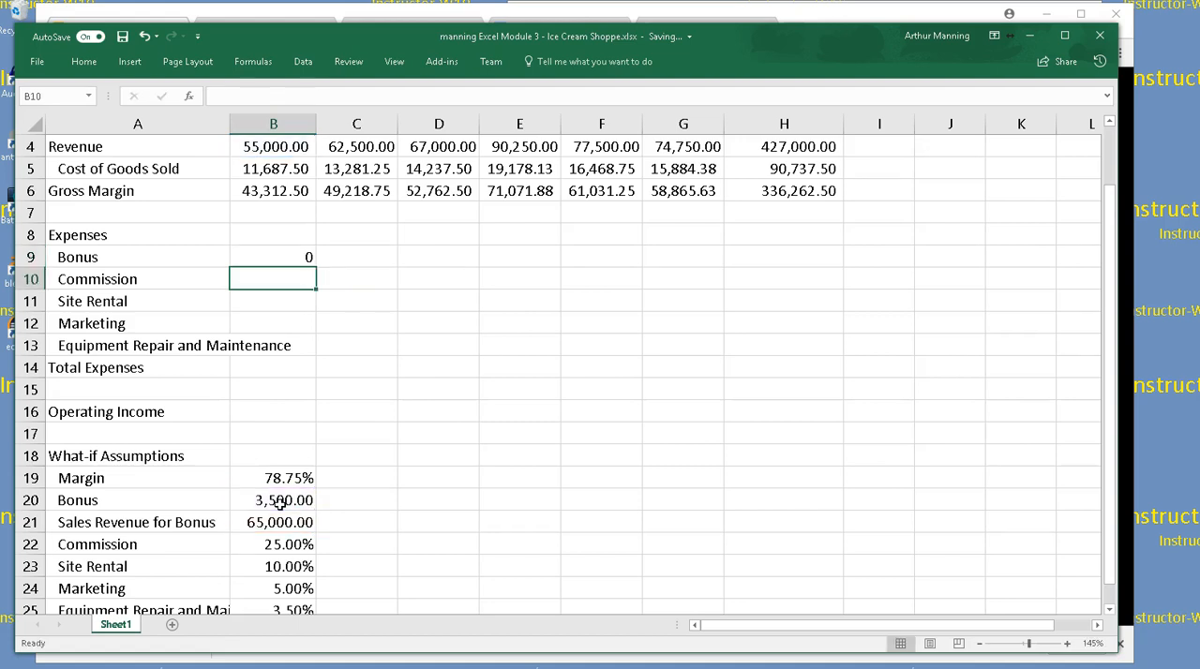